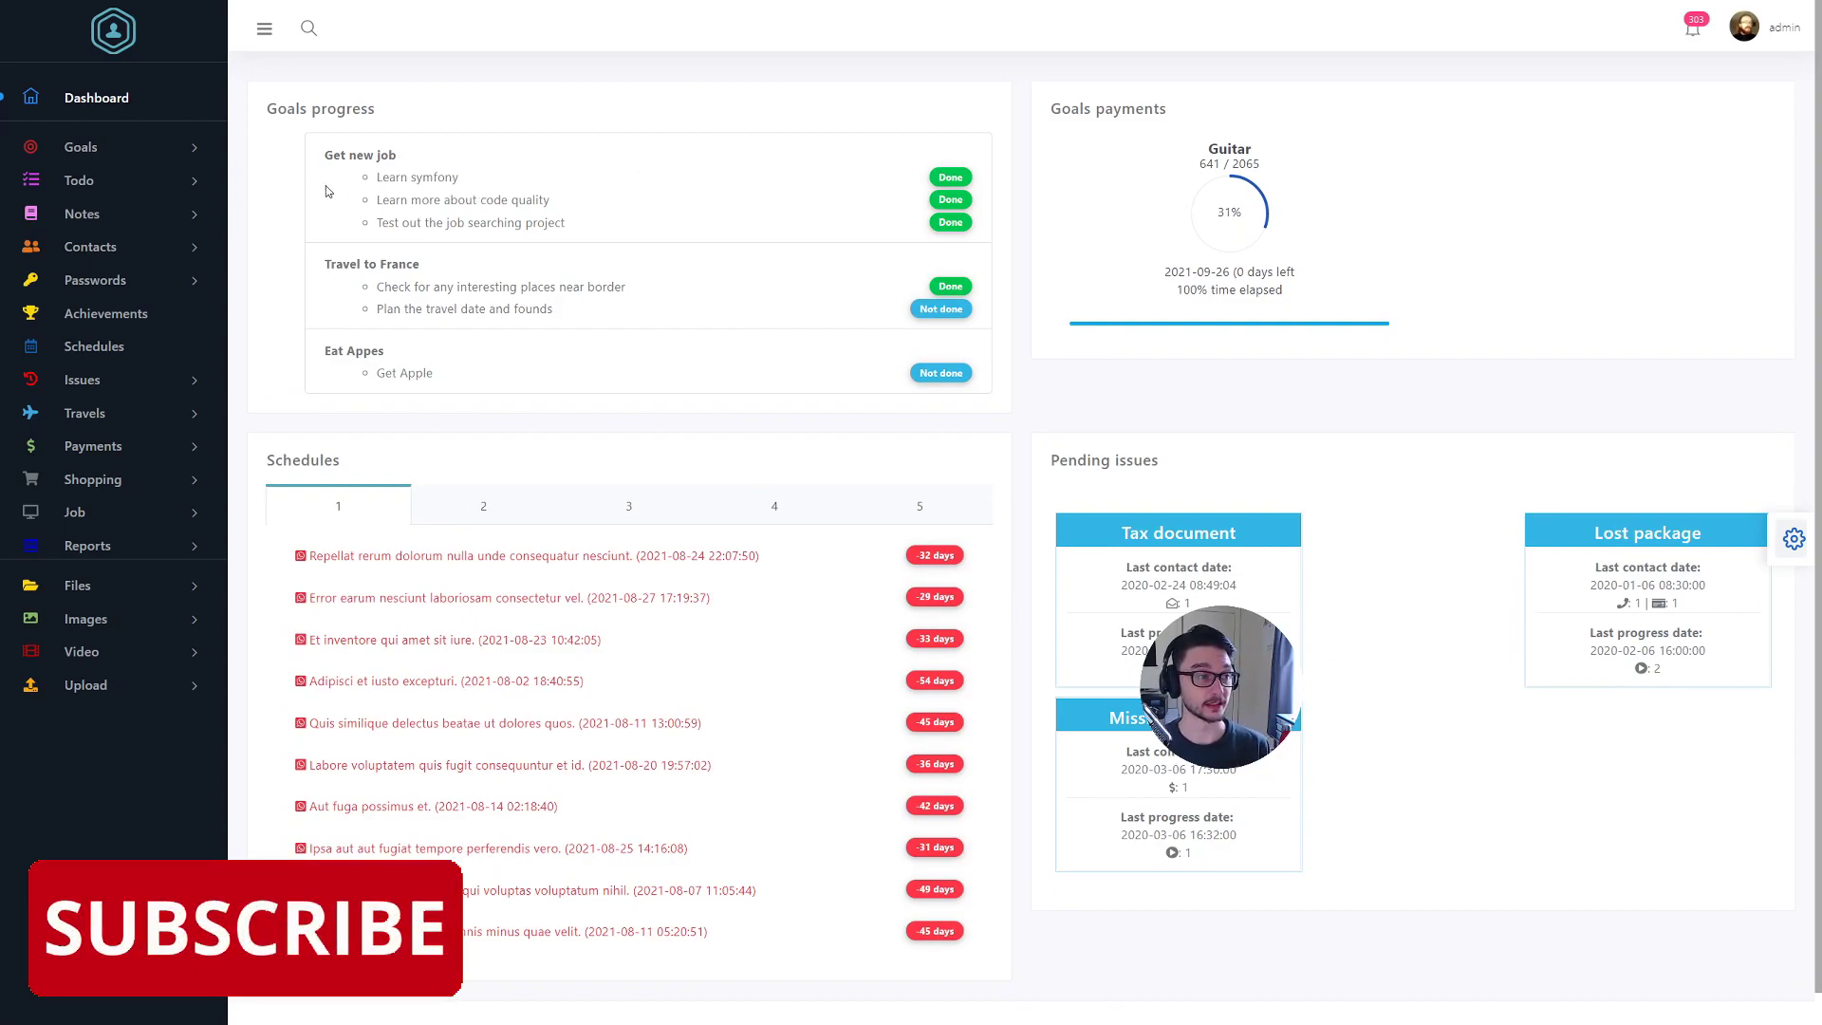
Step: Highlight the 'Eat Appes' goal name, then clear the selection
mouse_move(123, 156)
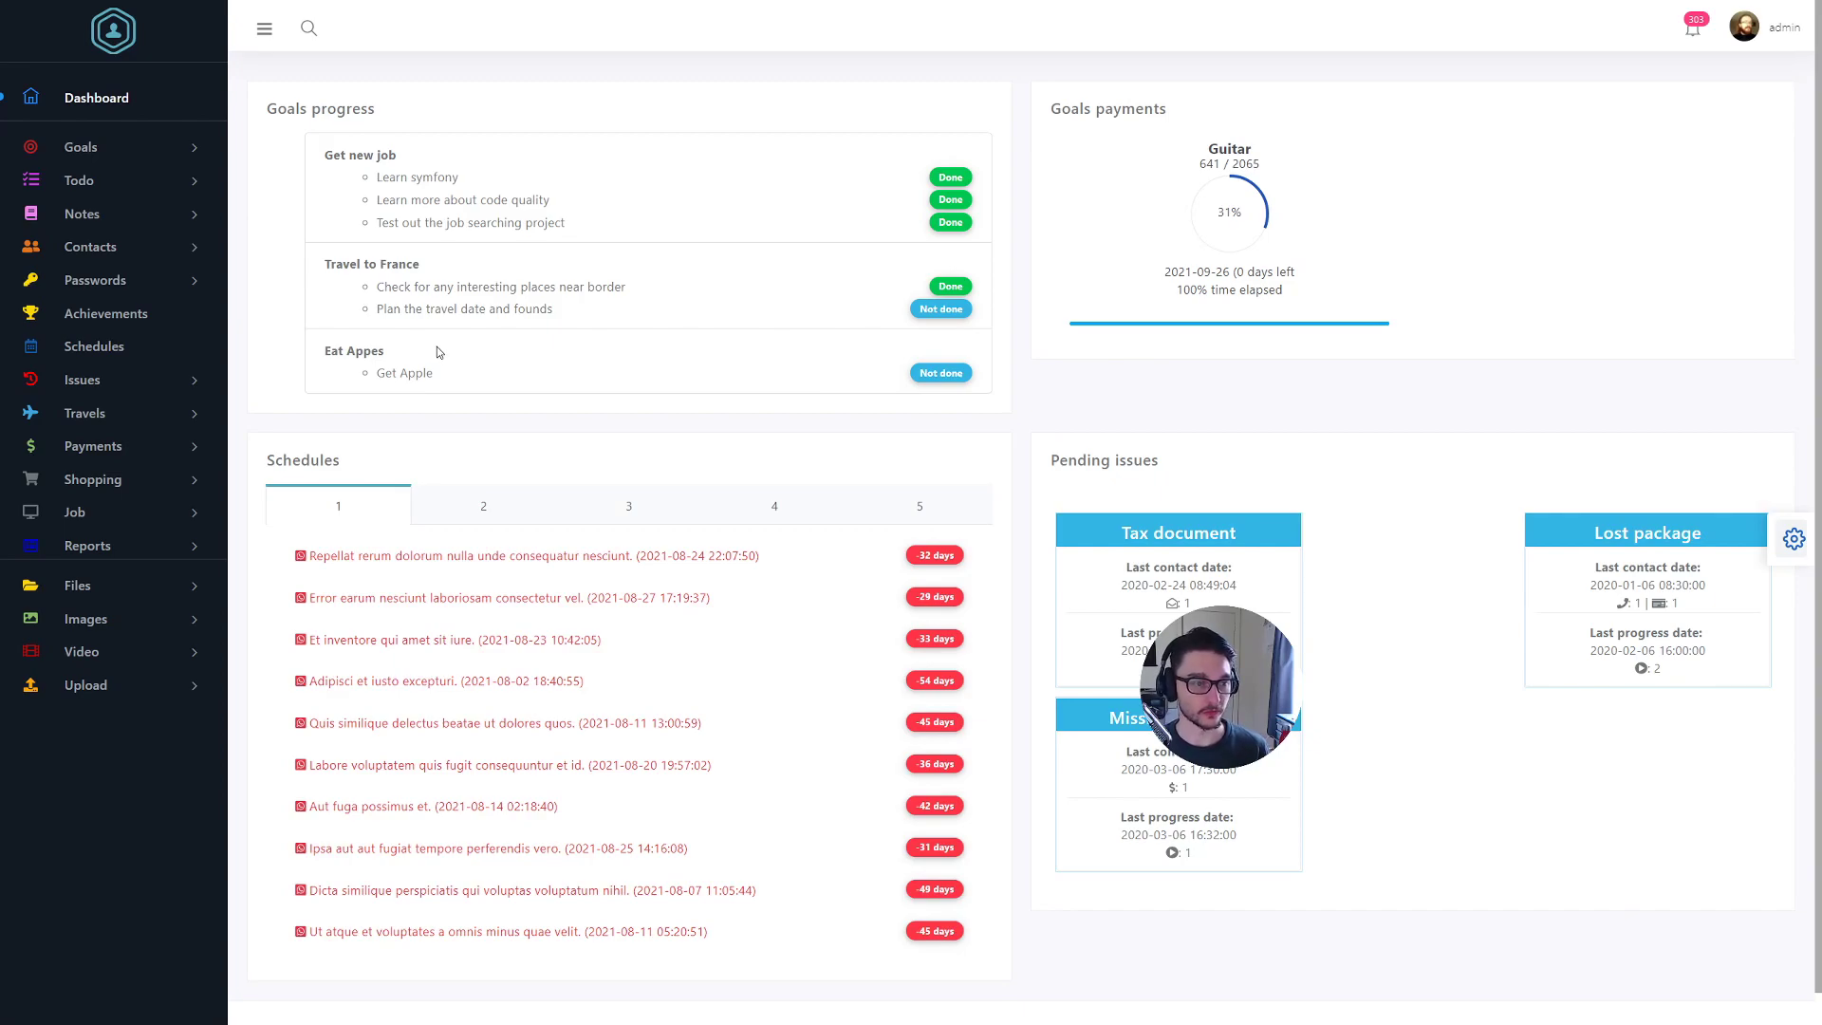
drag(328, 353, 412, 358)
click(365, 354)
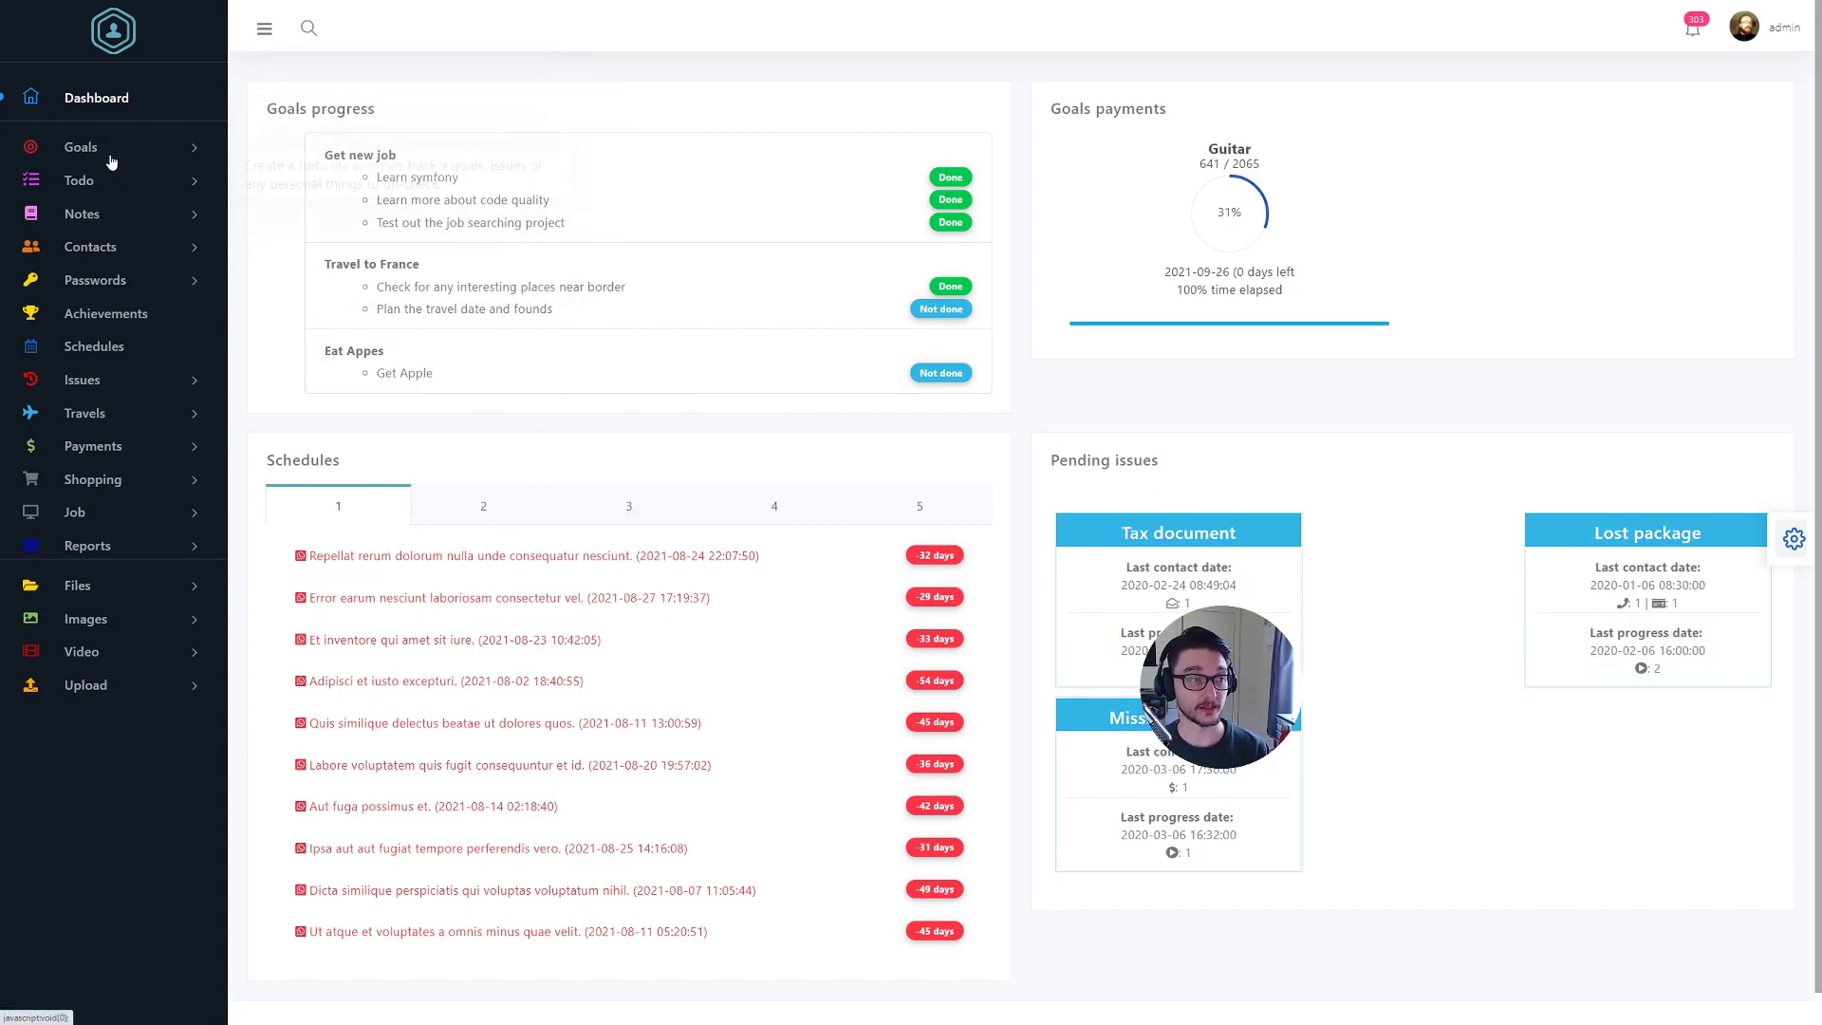
Step: Create a todo named 'make a video' with Display on dashboard ticked
click(111, 152)
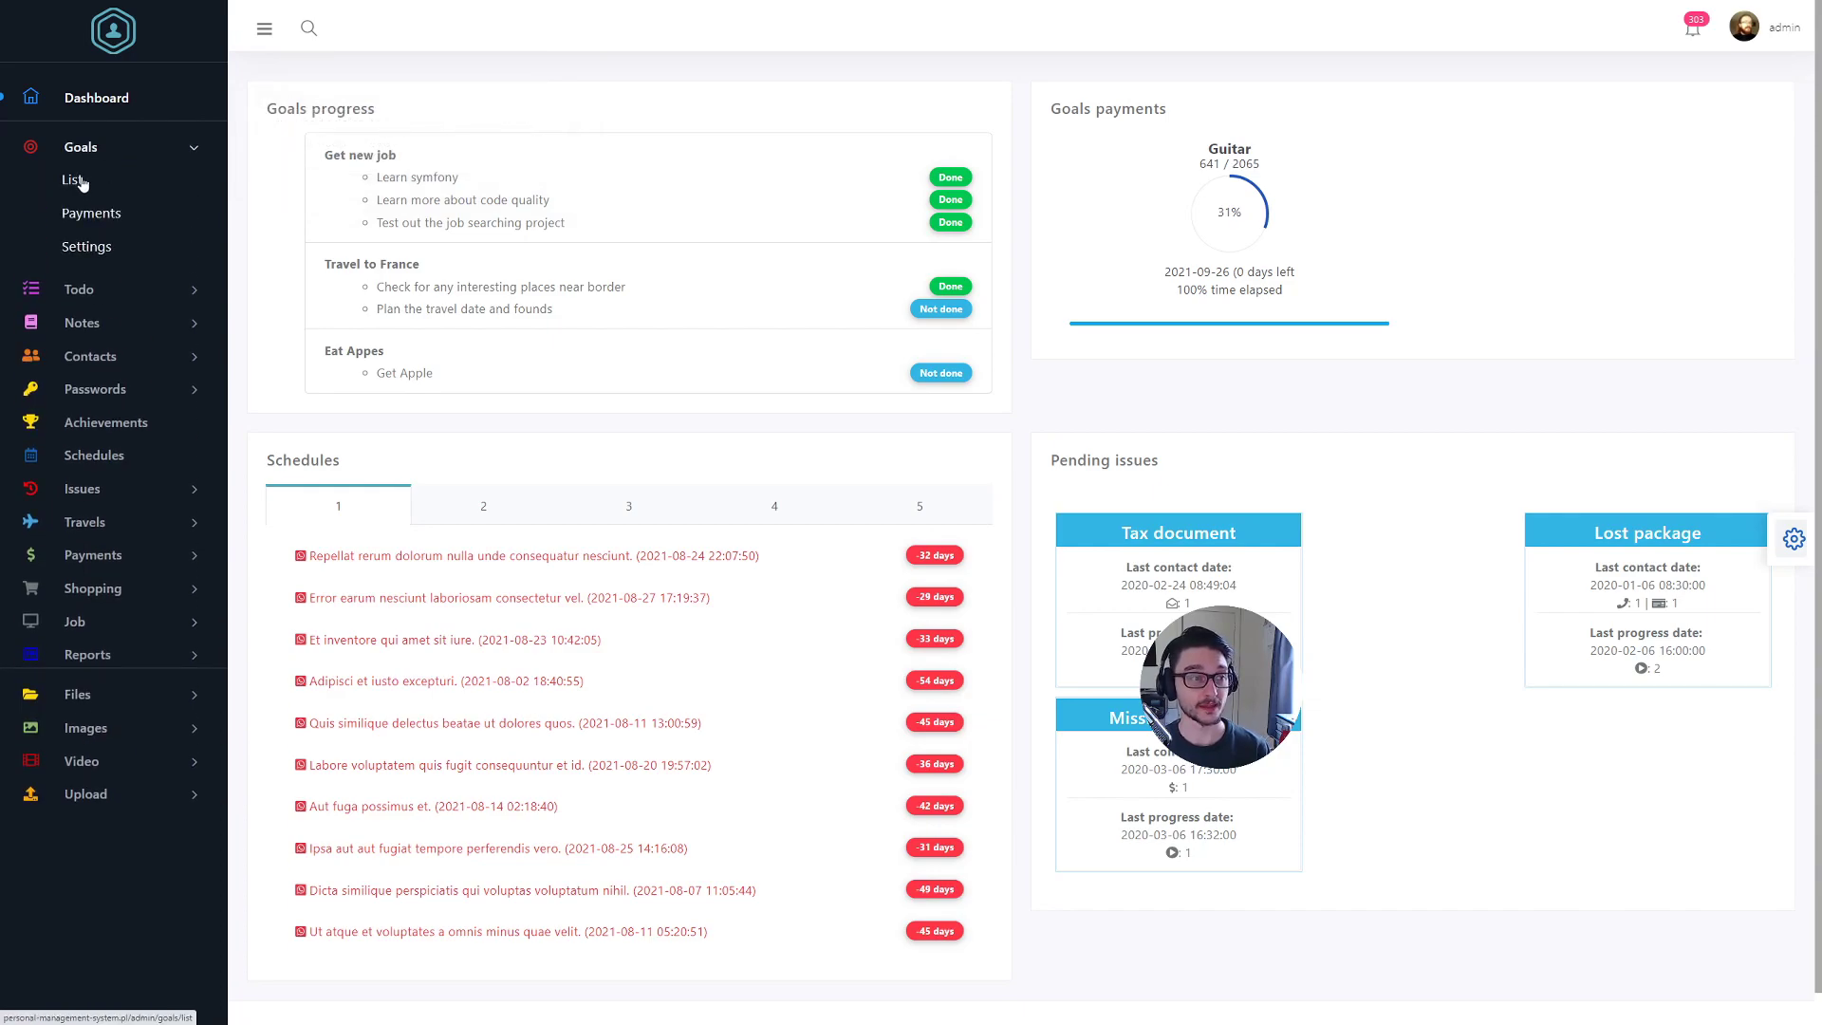
click(82, 183)
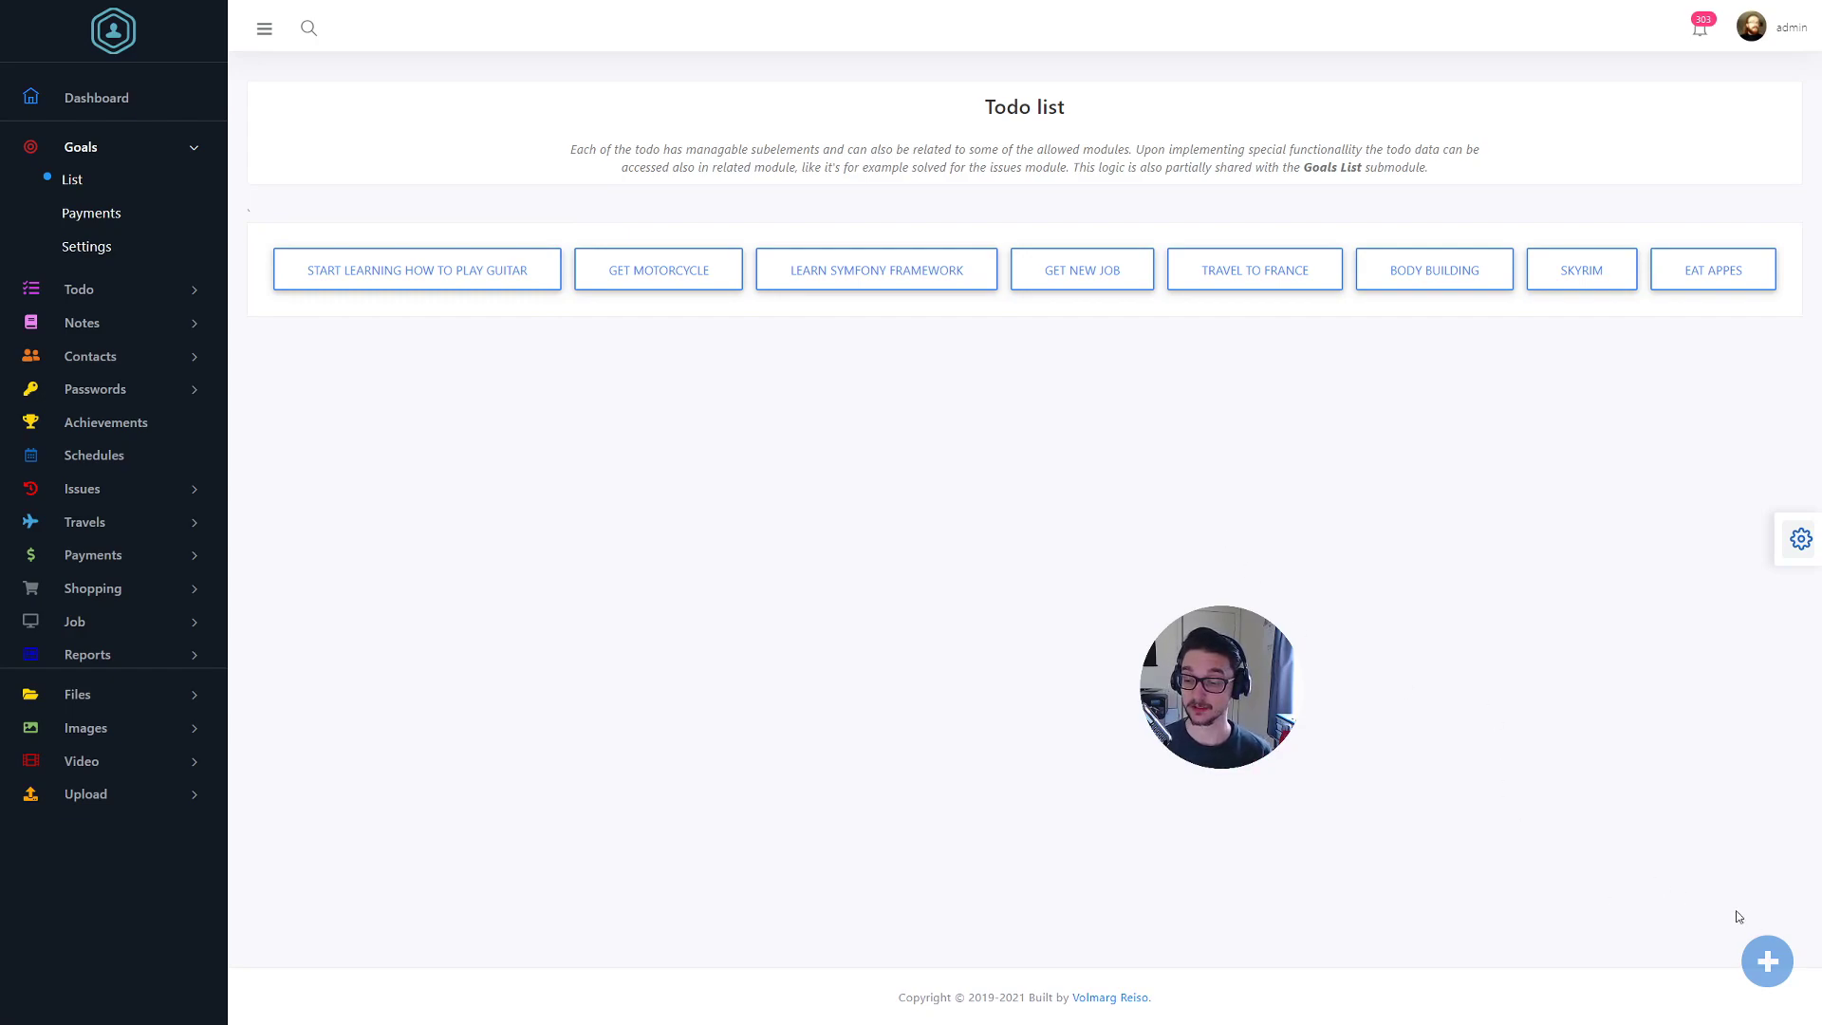
click(1766, 972)
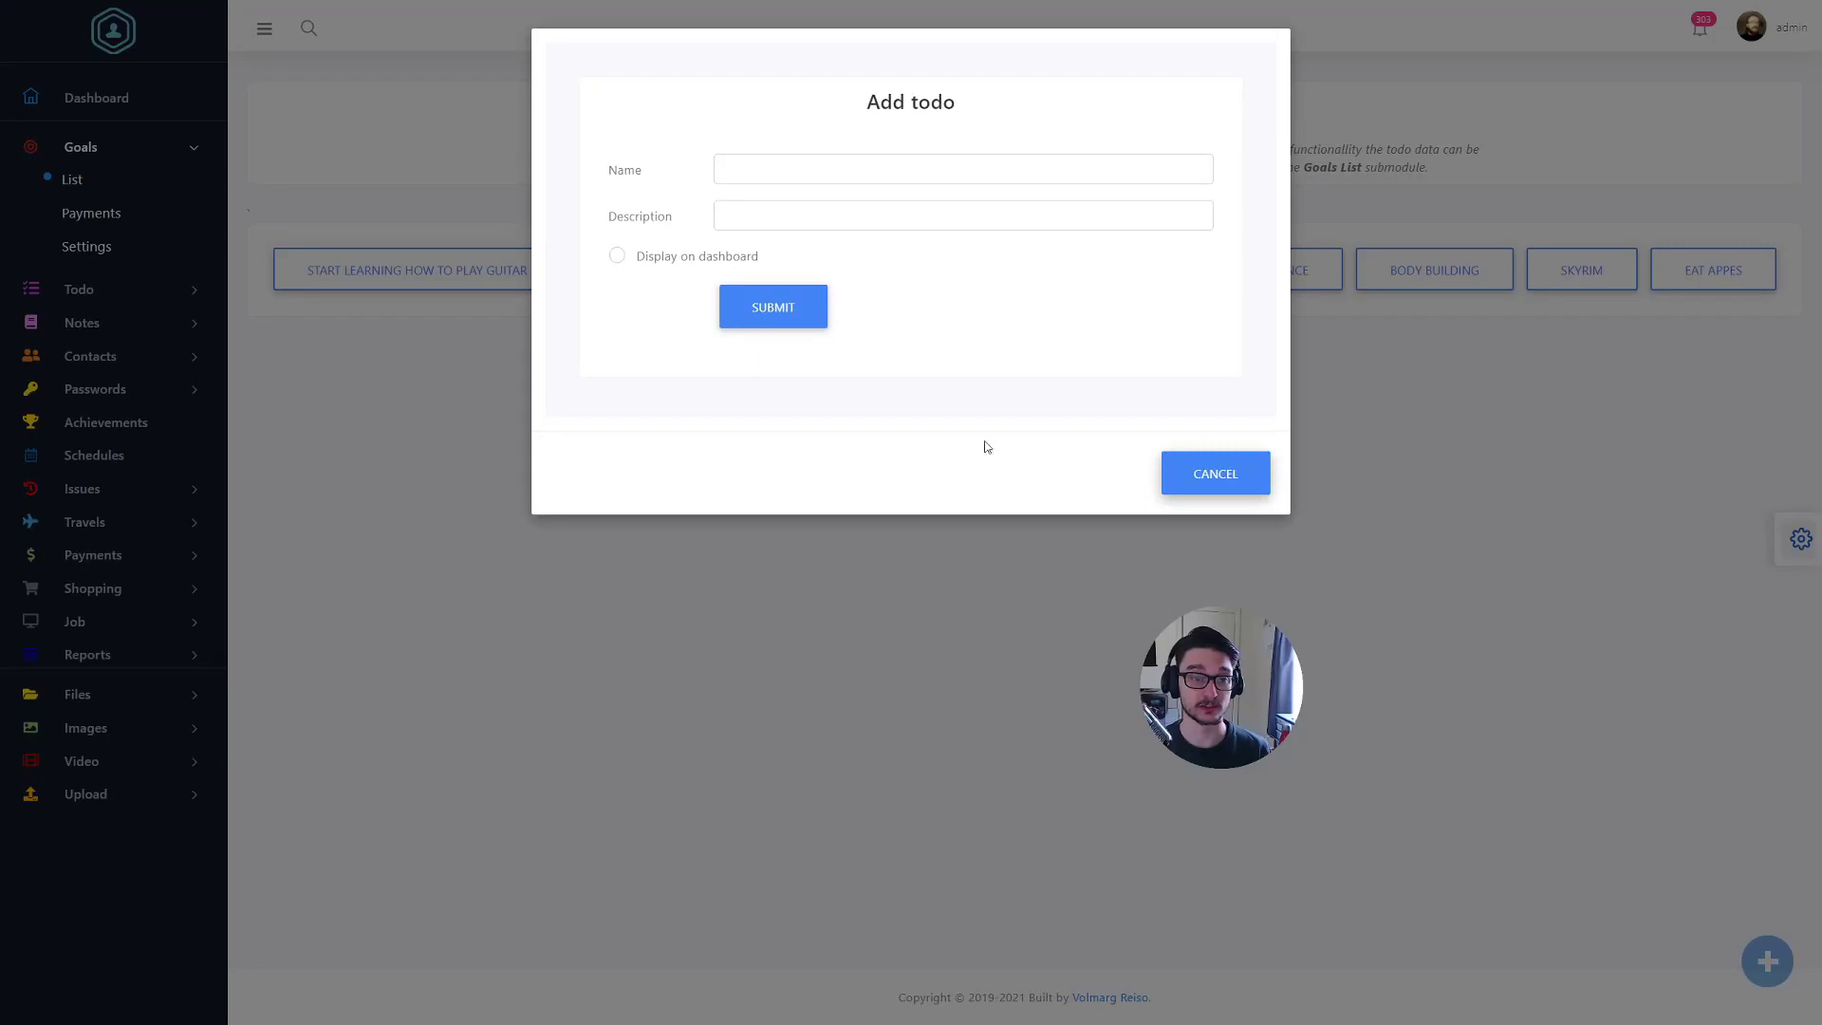
click(786, 175)
text(make)
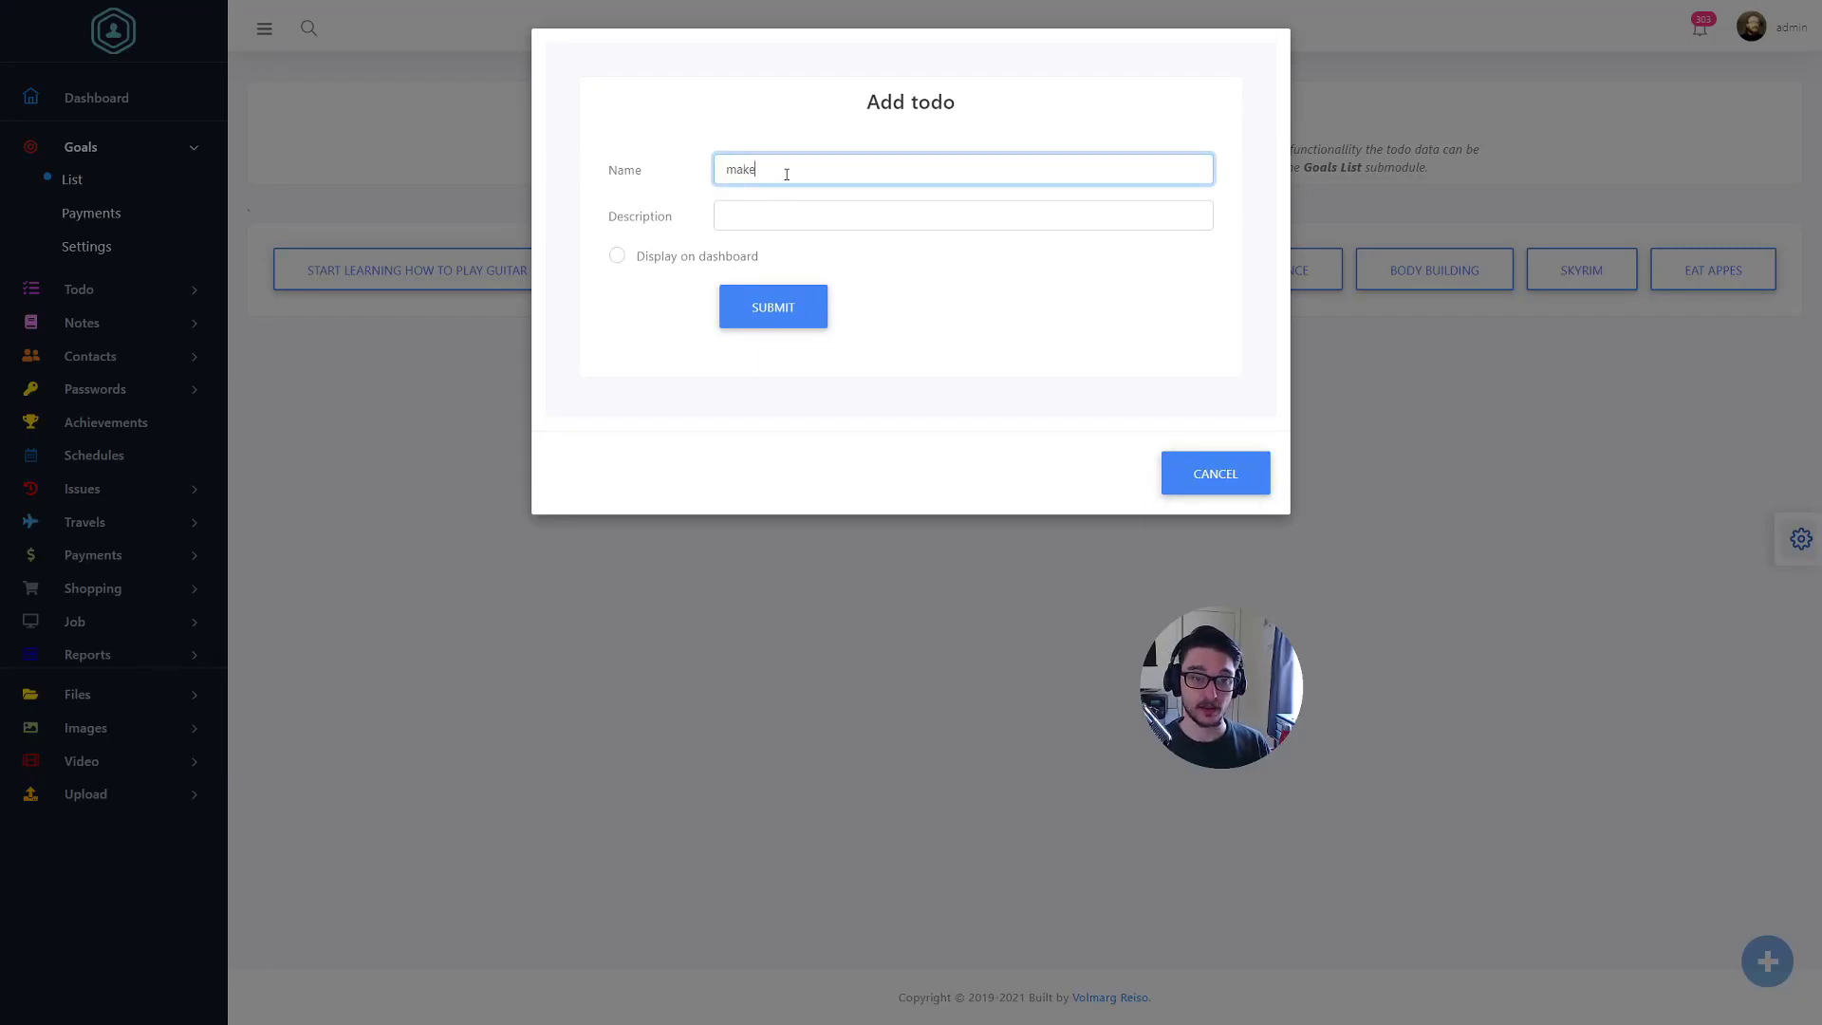
text( a video)
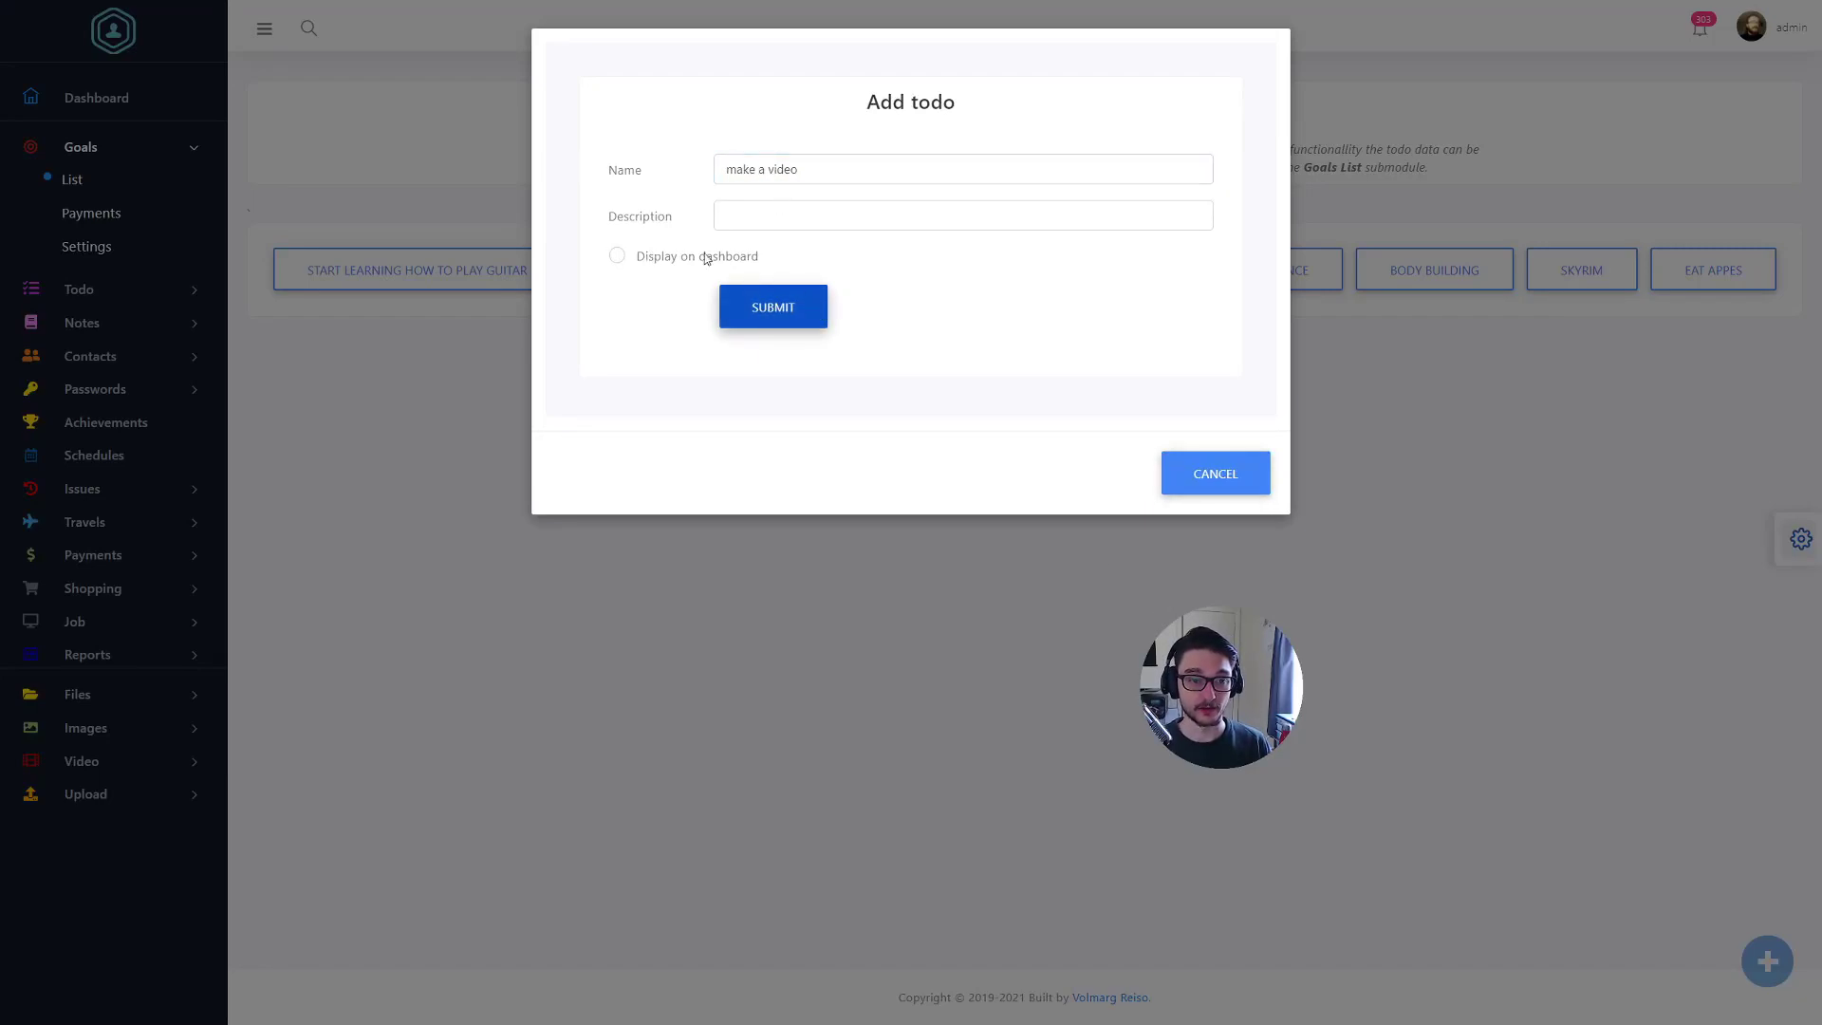
click(617, 257)
click(772, 309)
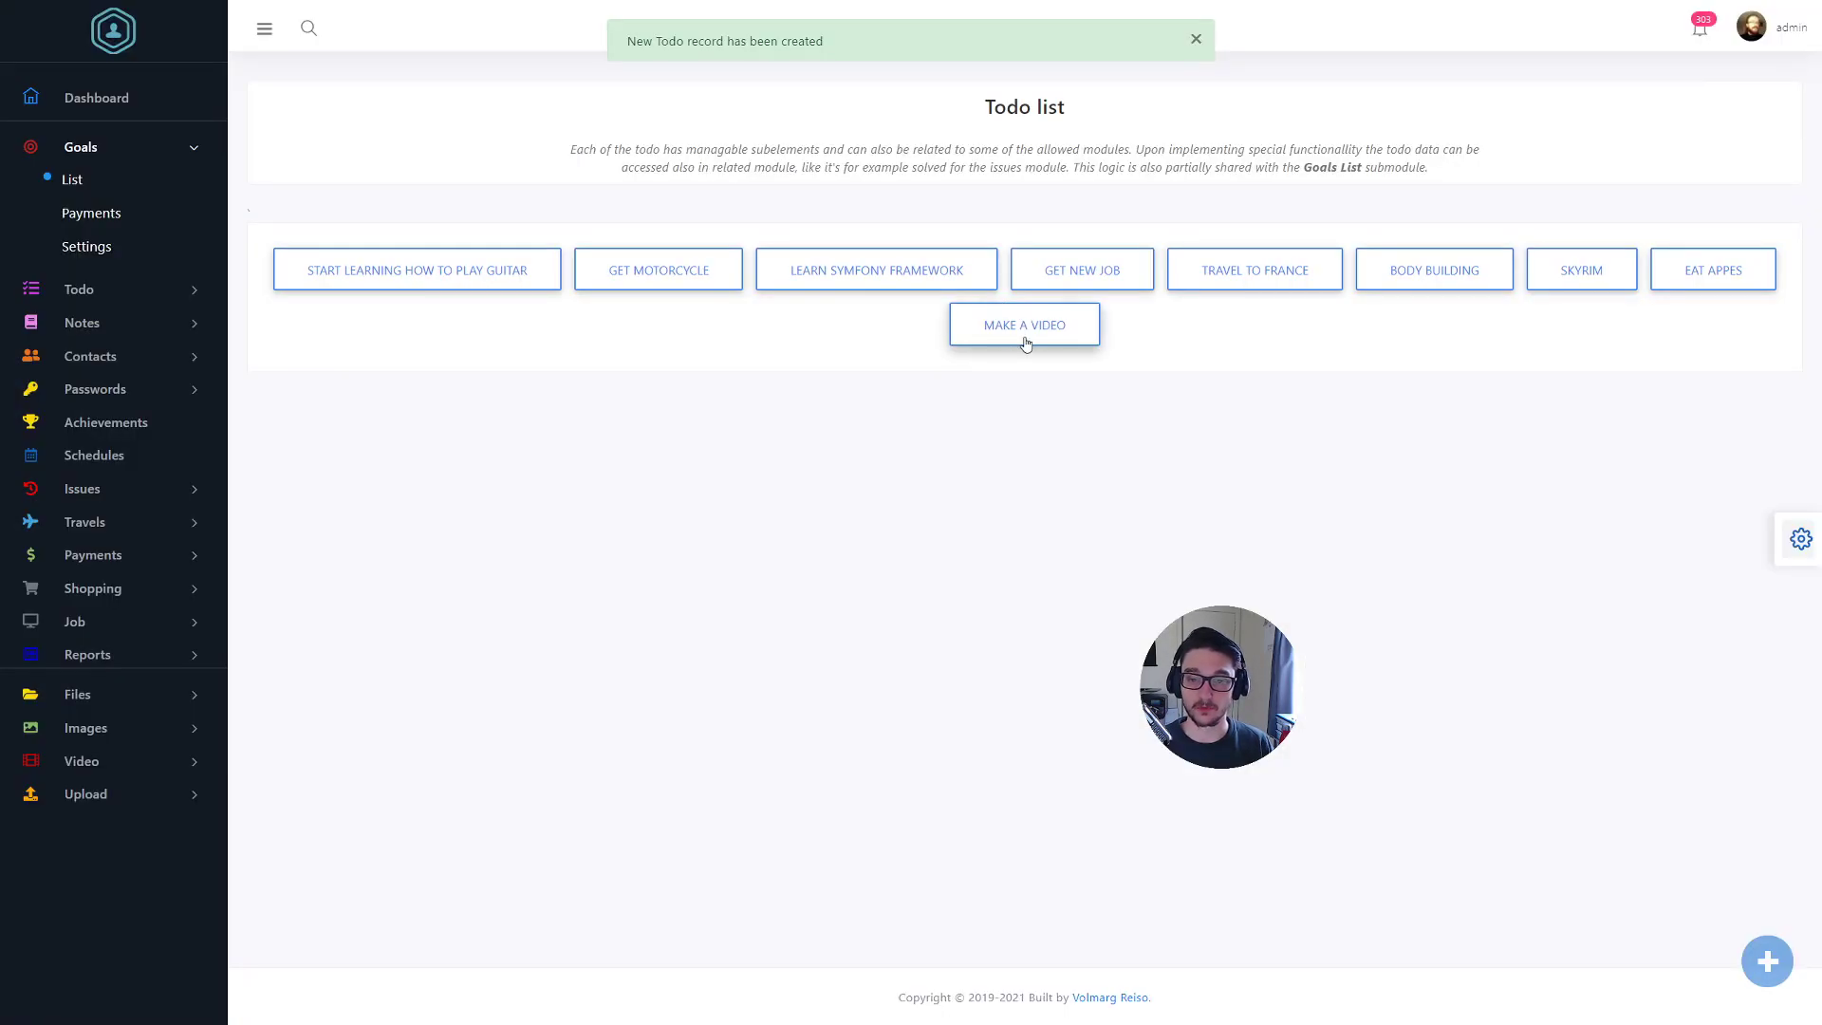
Step: Add a 'Record Video' element to the make a video todo
click(1029, 326)
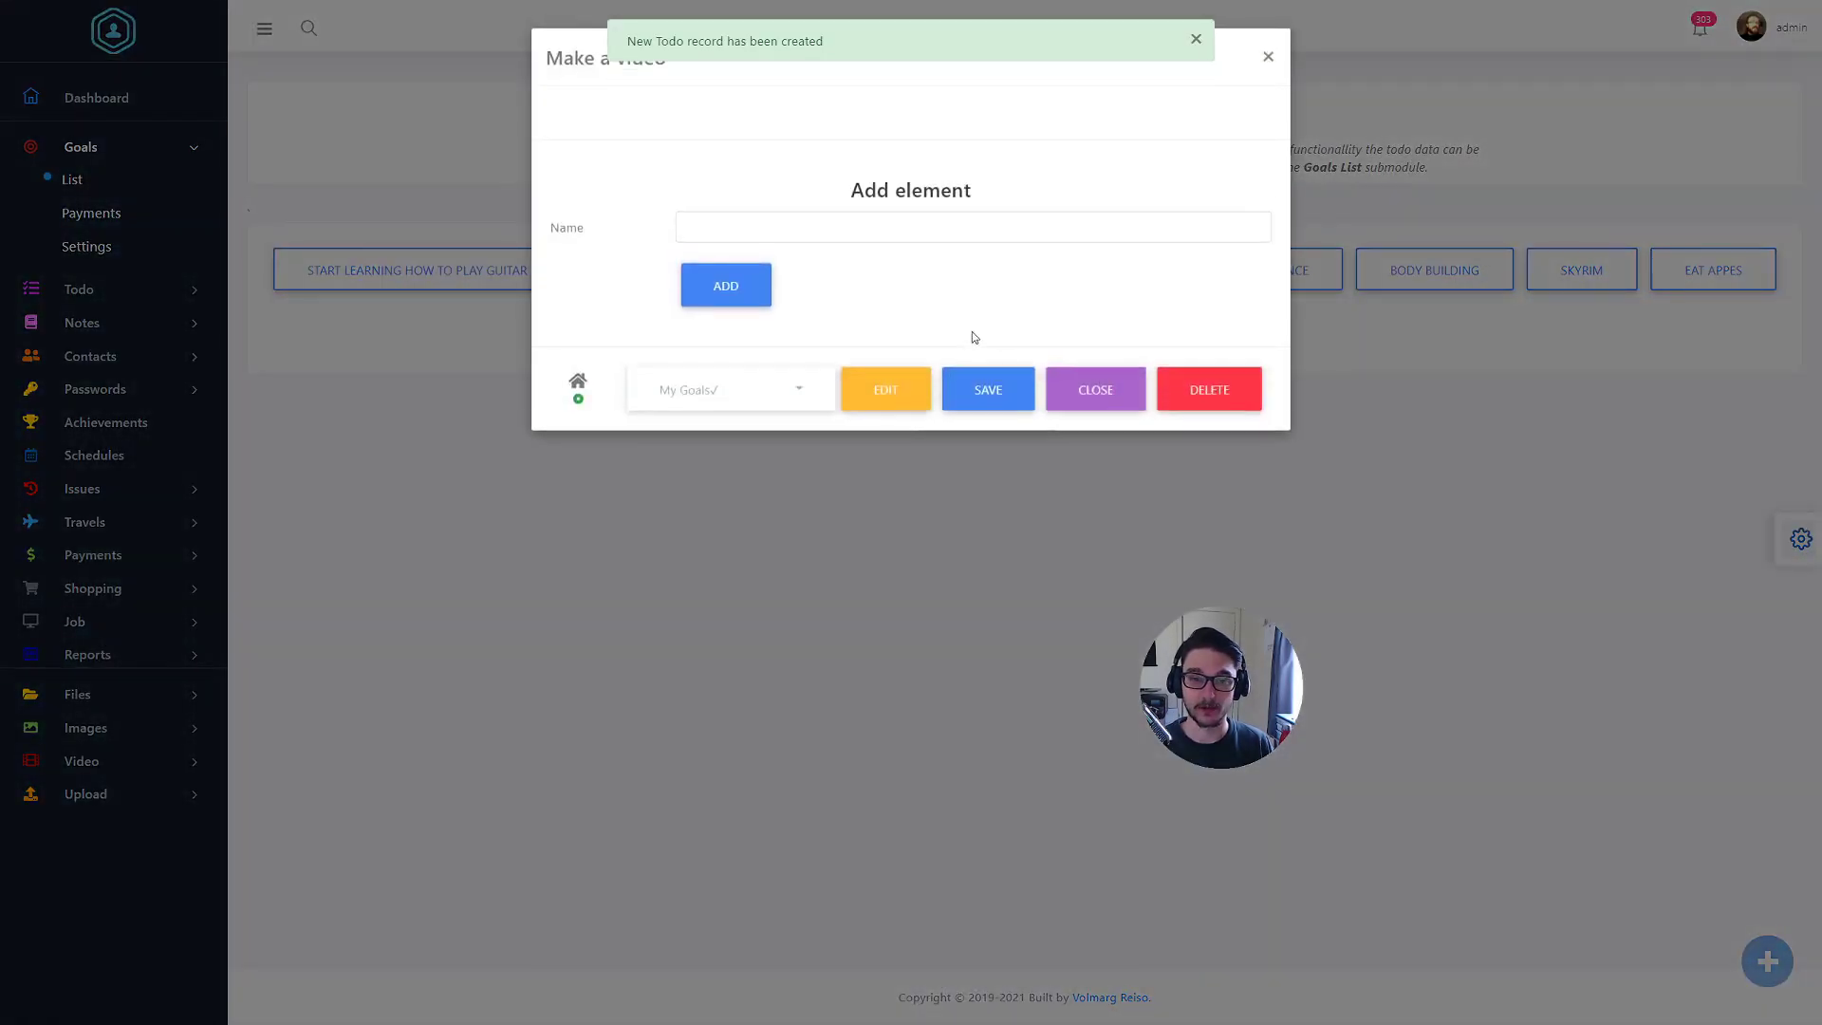
click(810, 223)
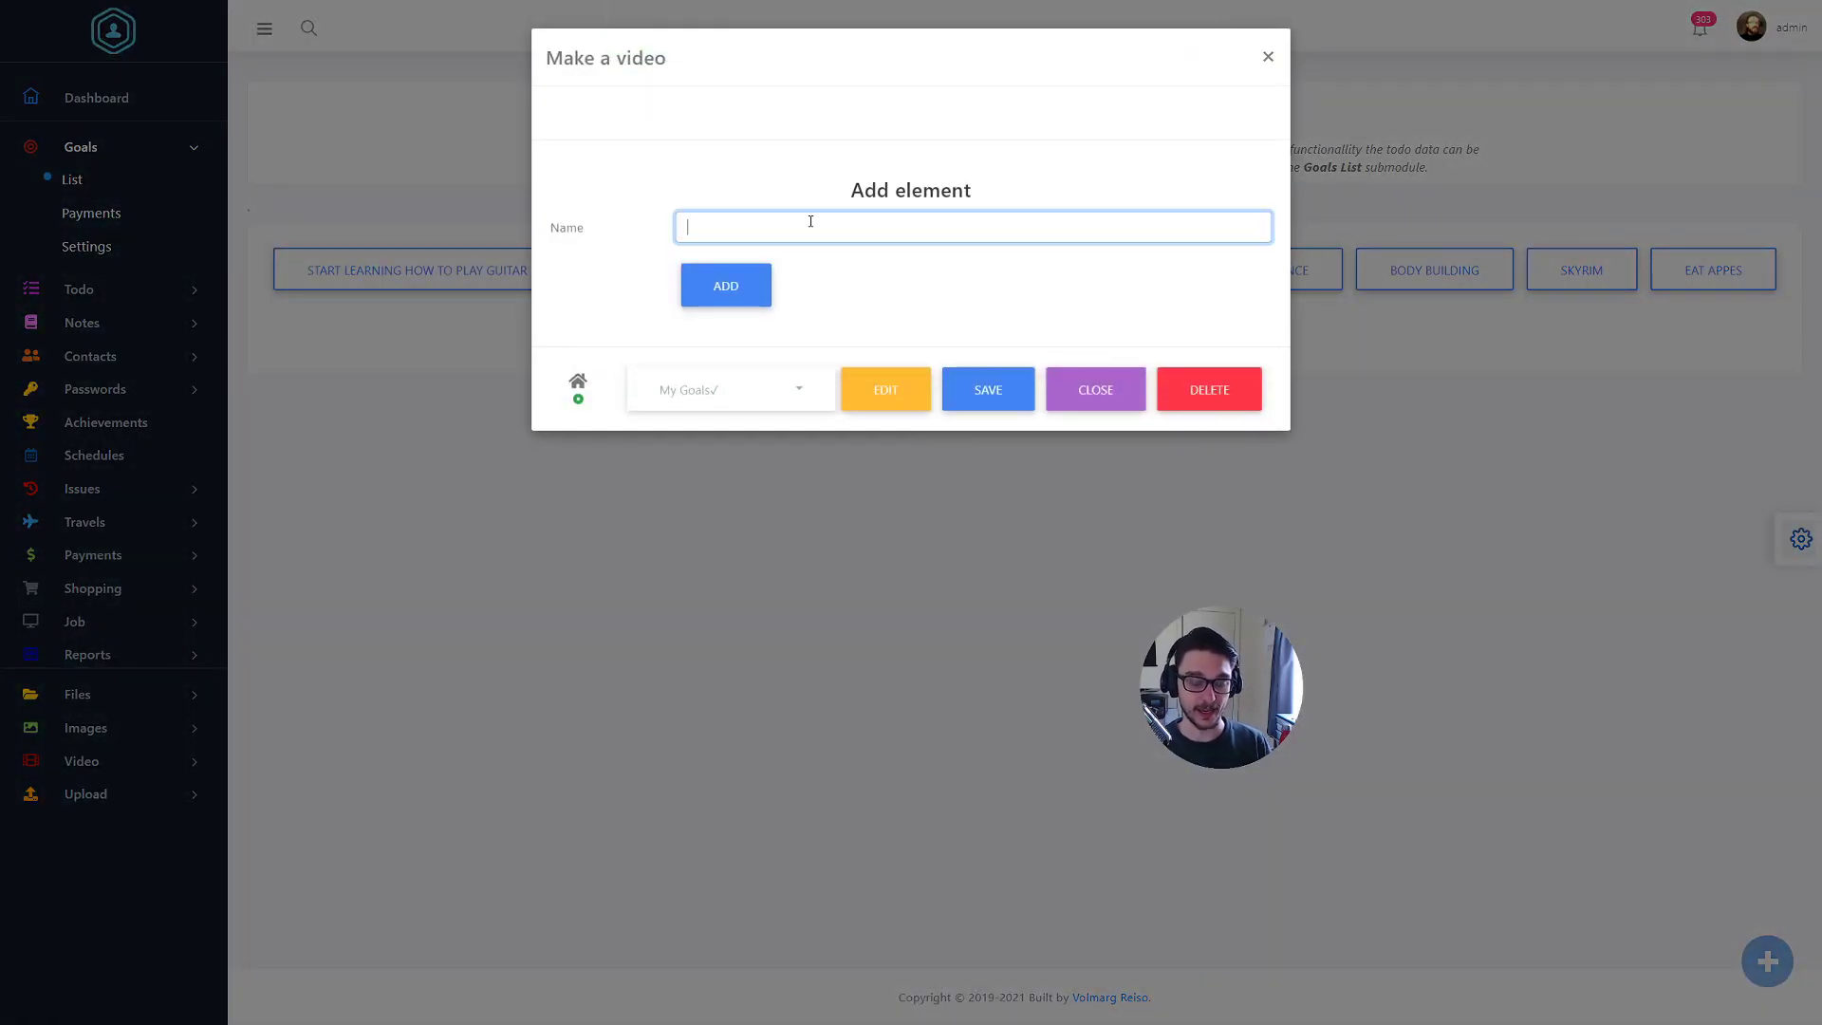
text(Recort)
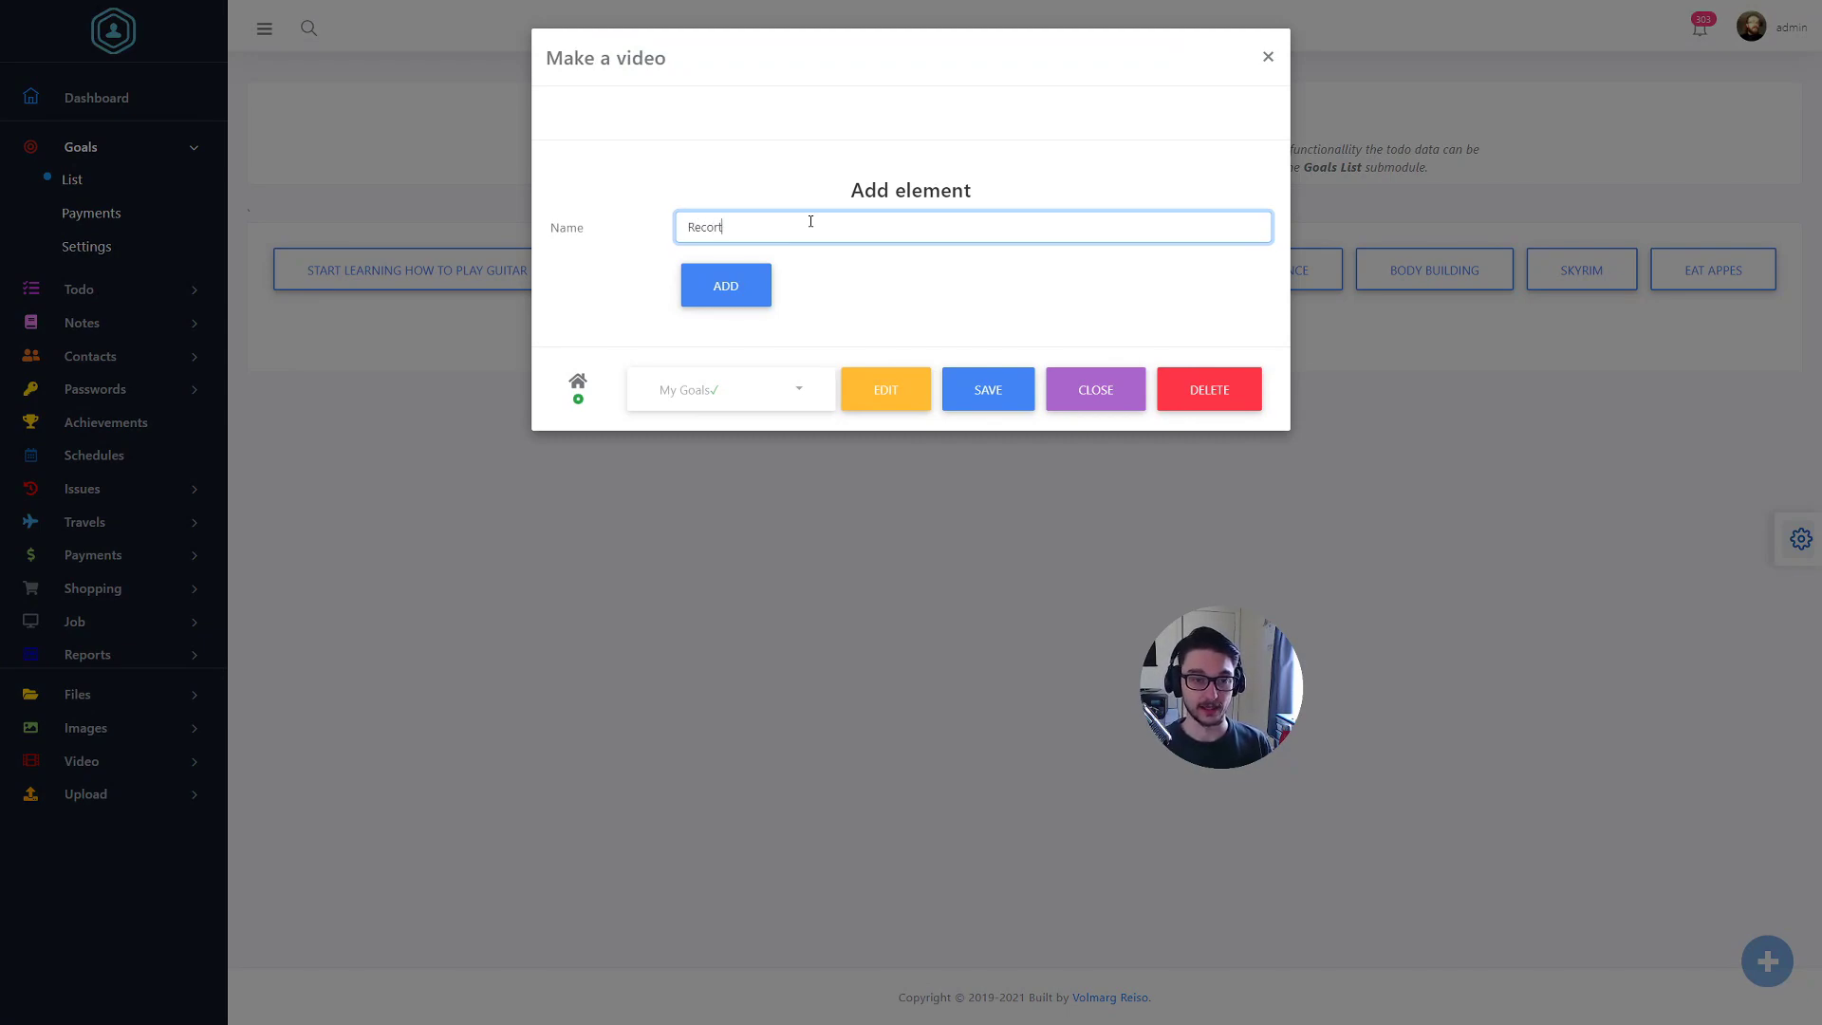
key(BackSpace)
text(d Video)
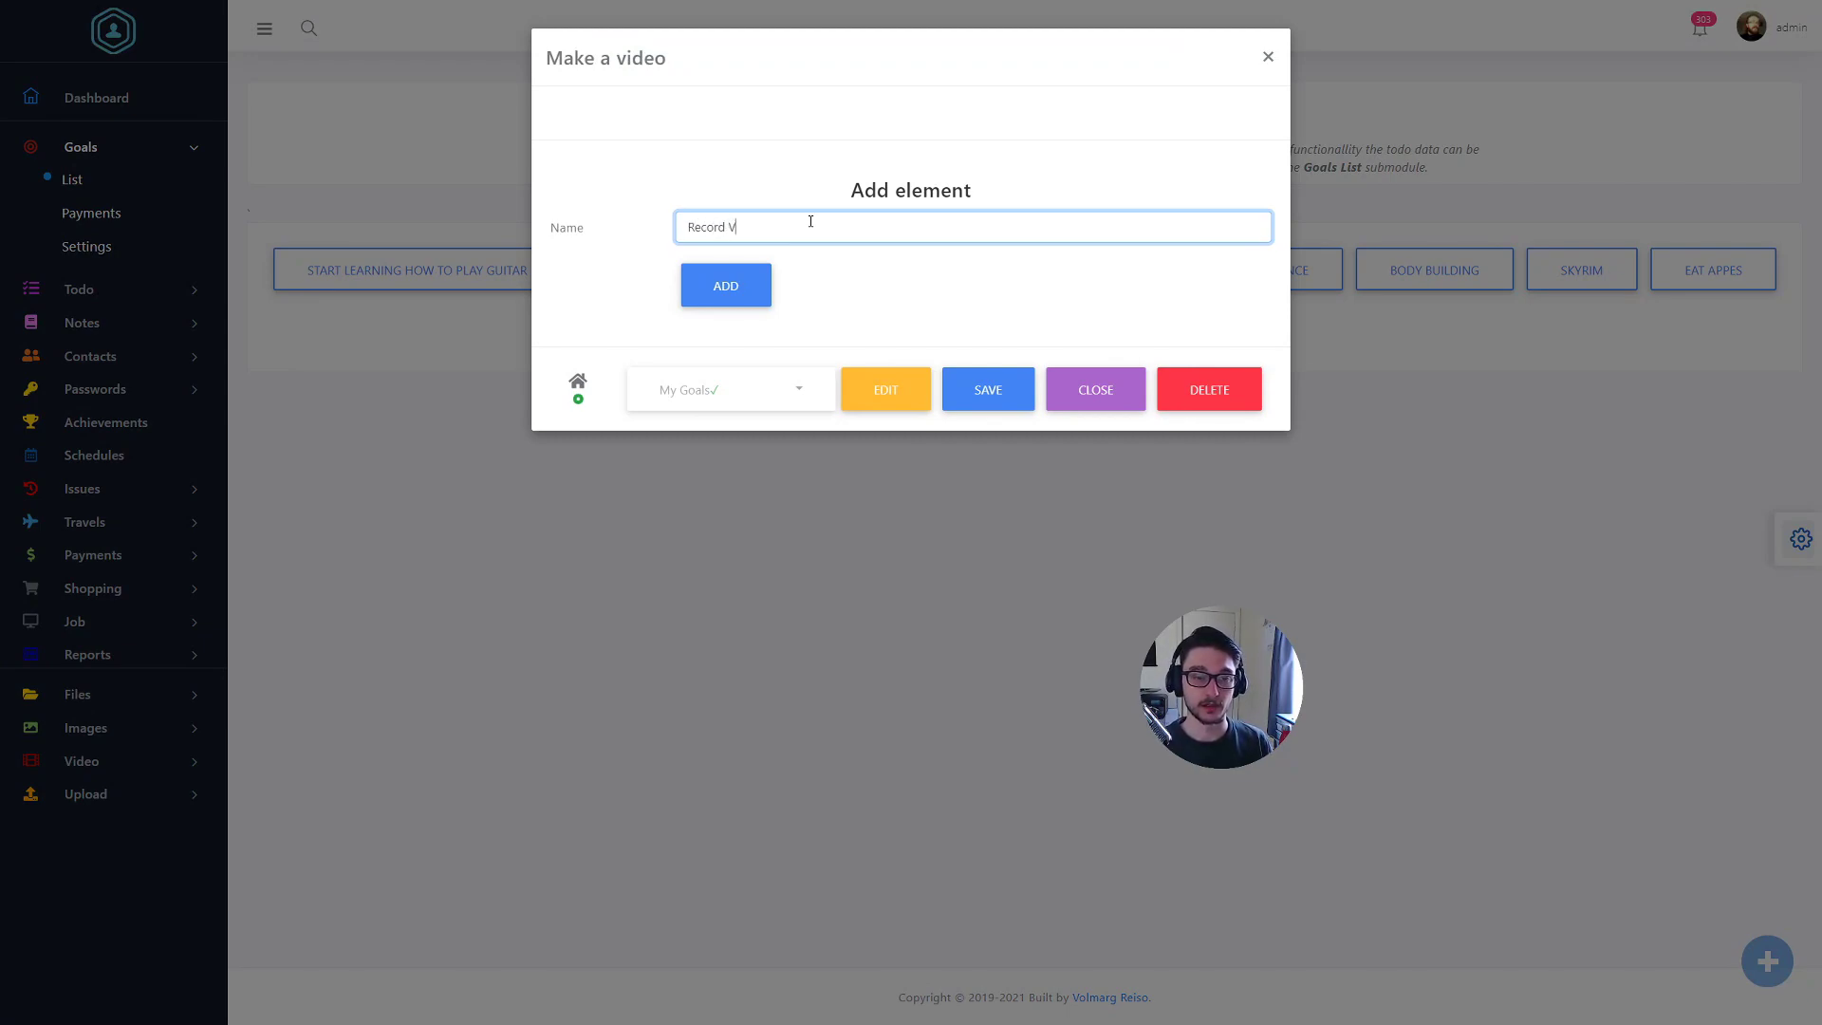
click(747, 292)
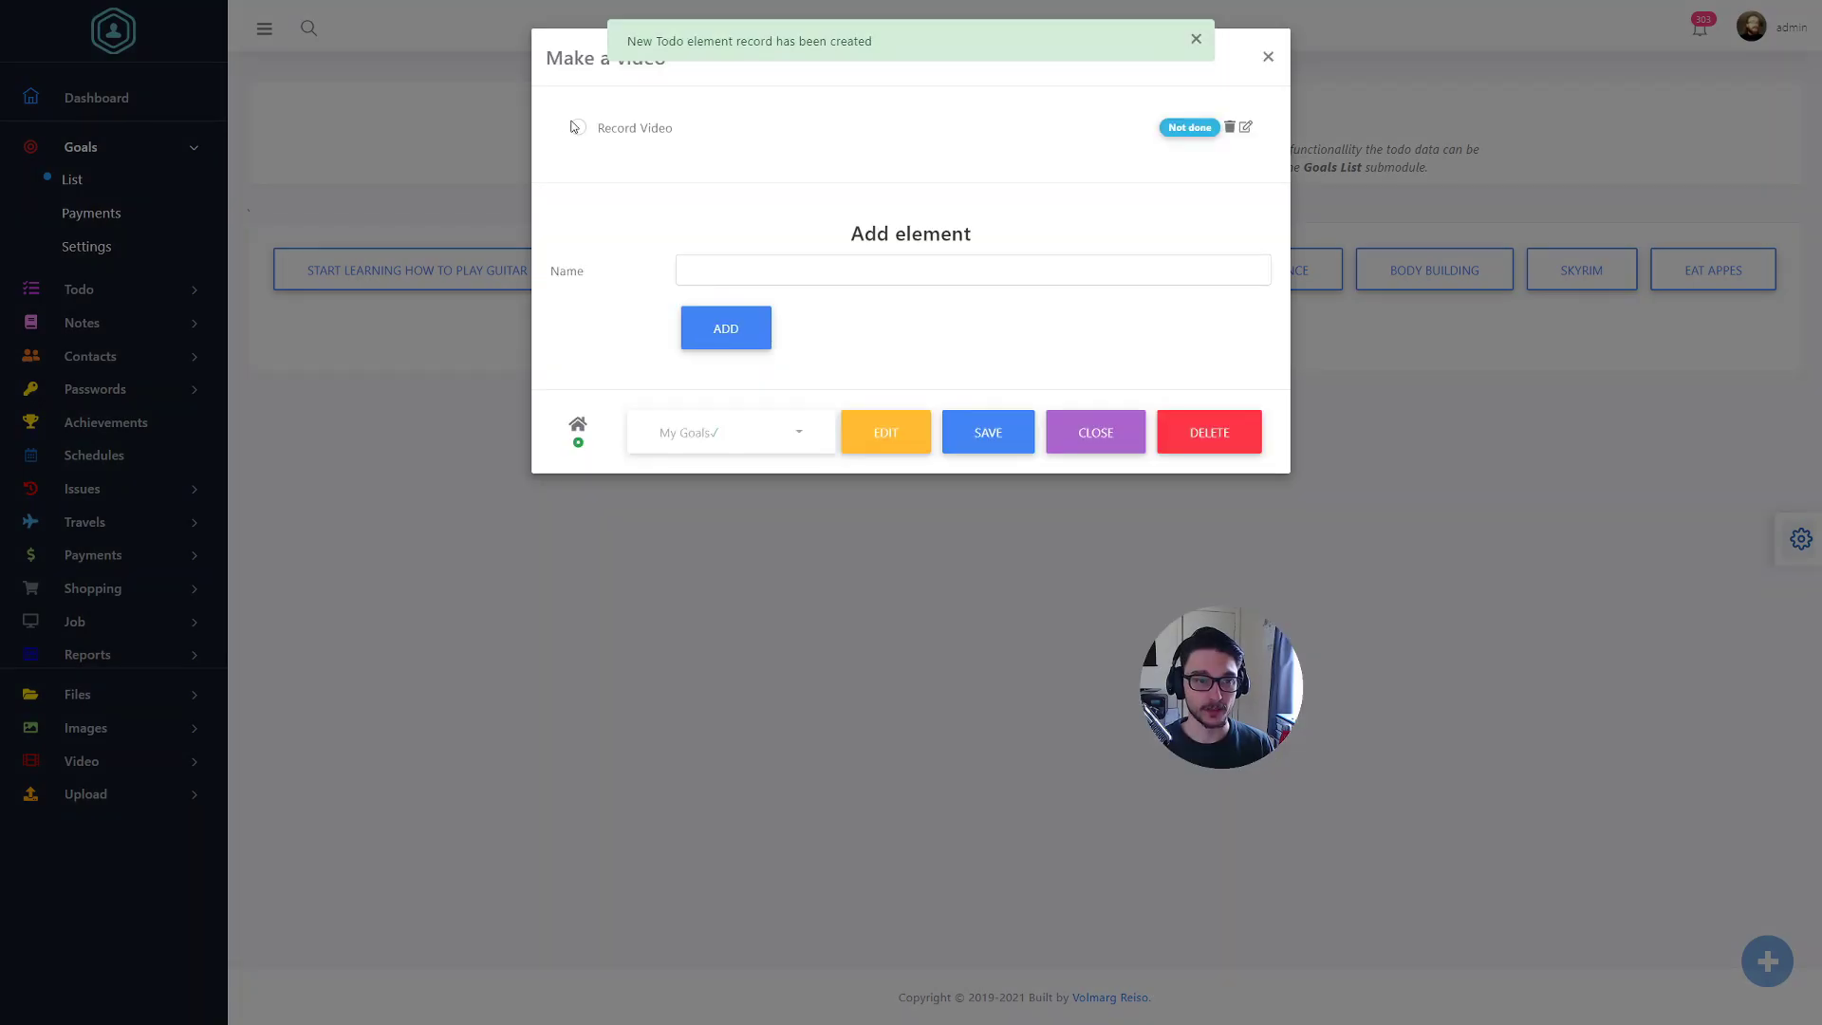
Step: Toggle Record Video done and back to not done, close the todo, and return to Dashboard
click(578, 128)
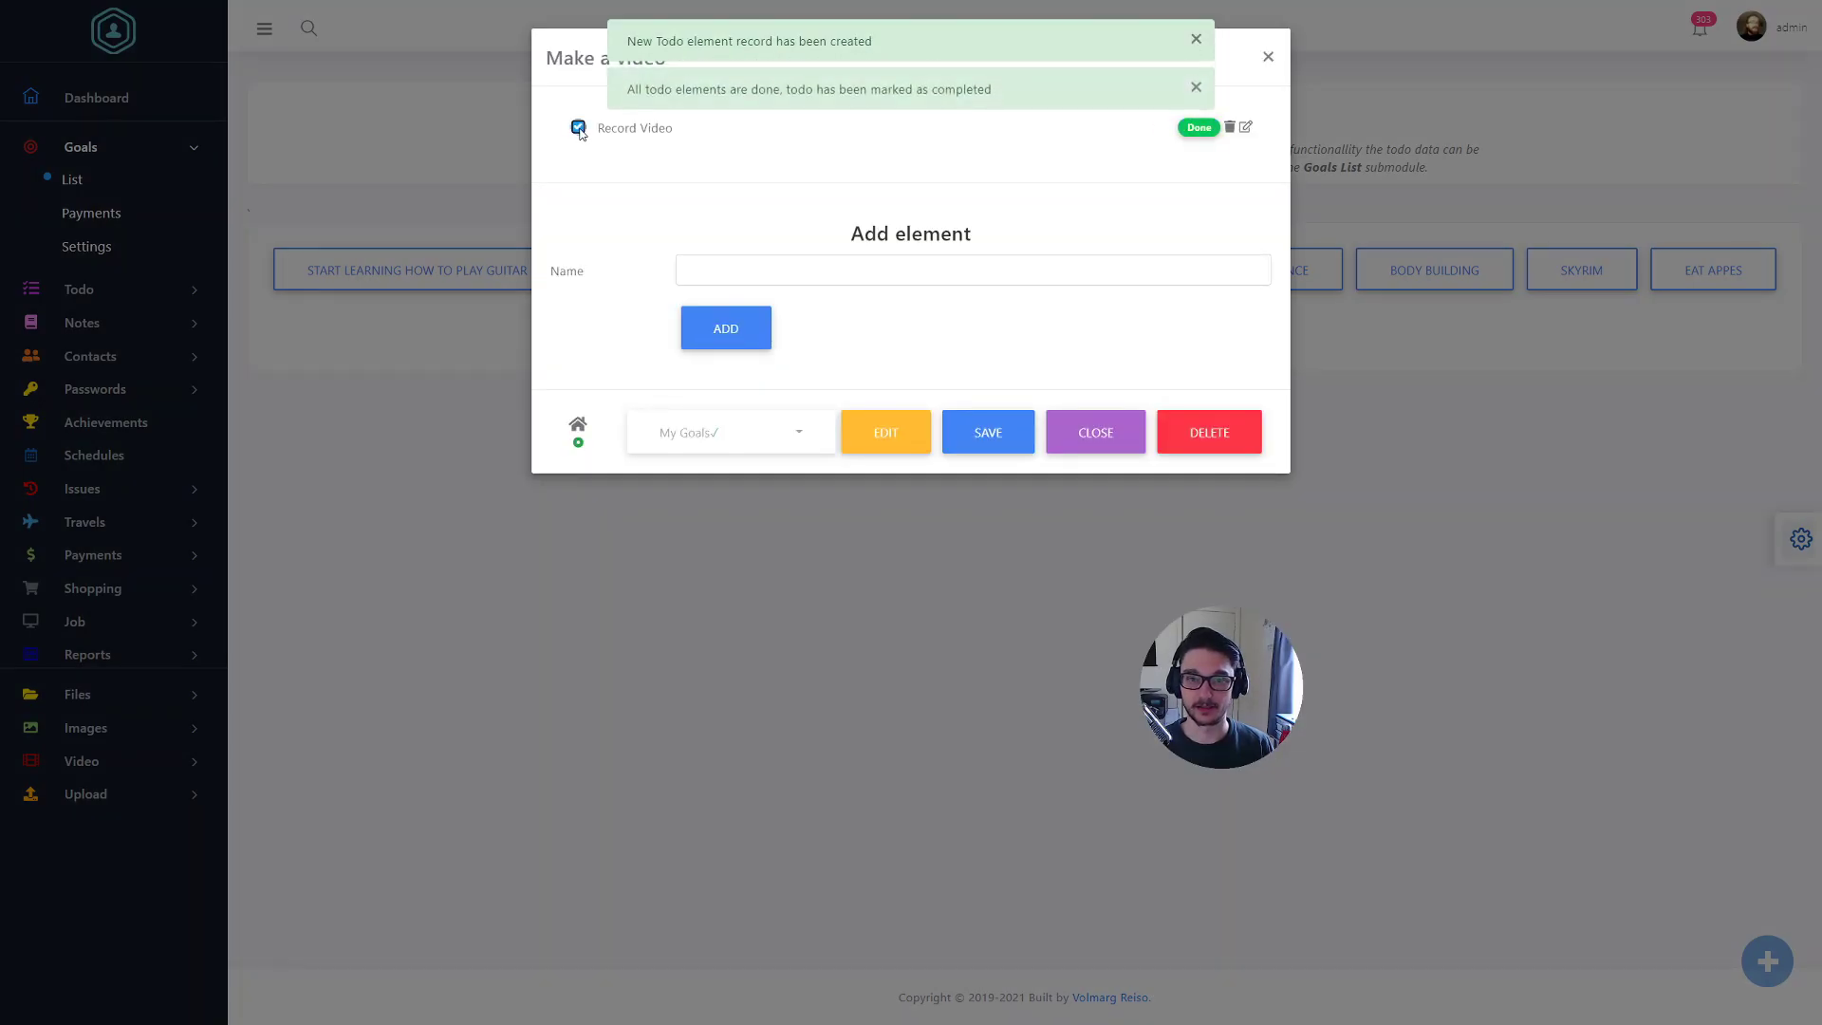
click(578, 128)
click(1298, 57)
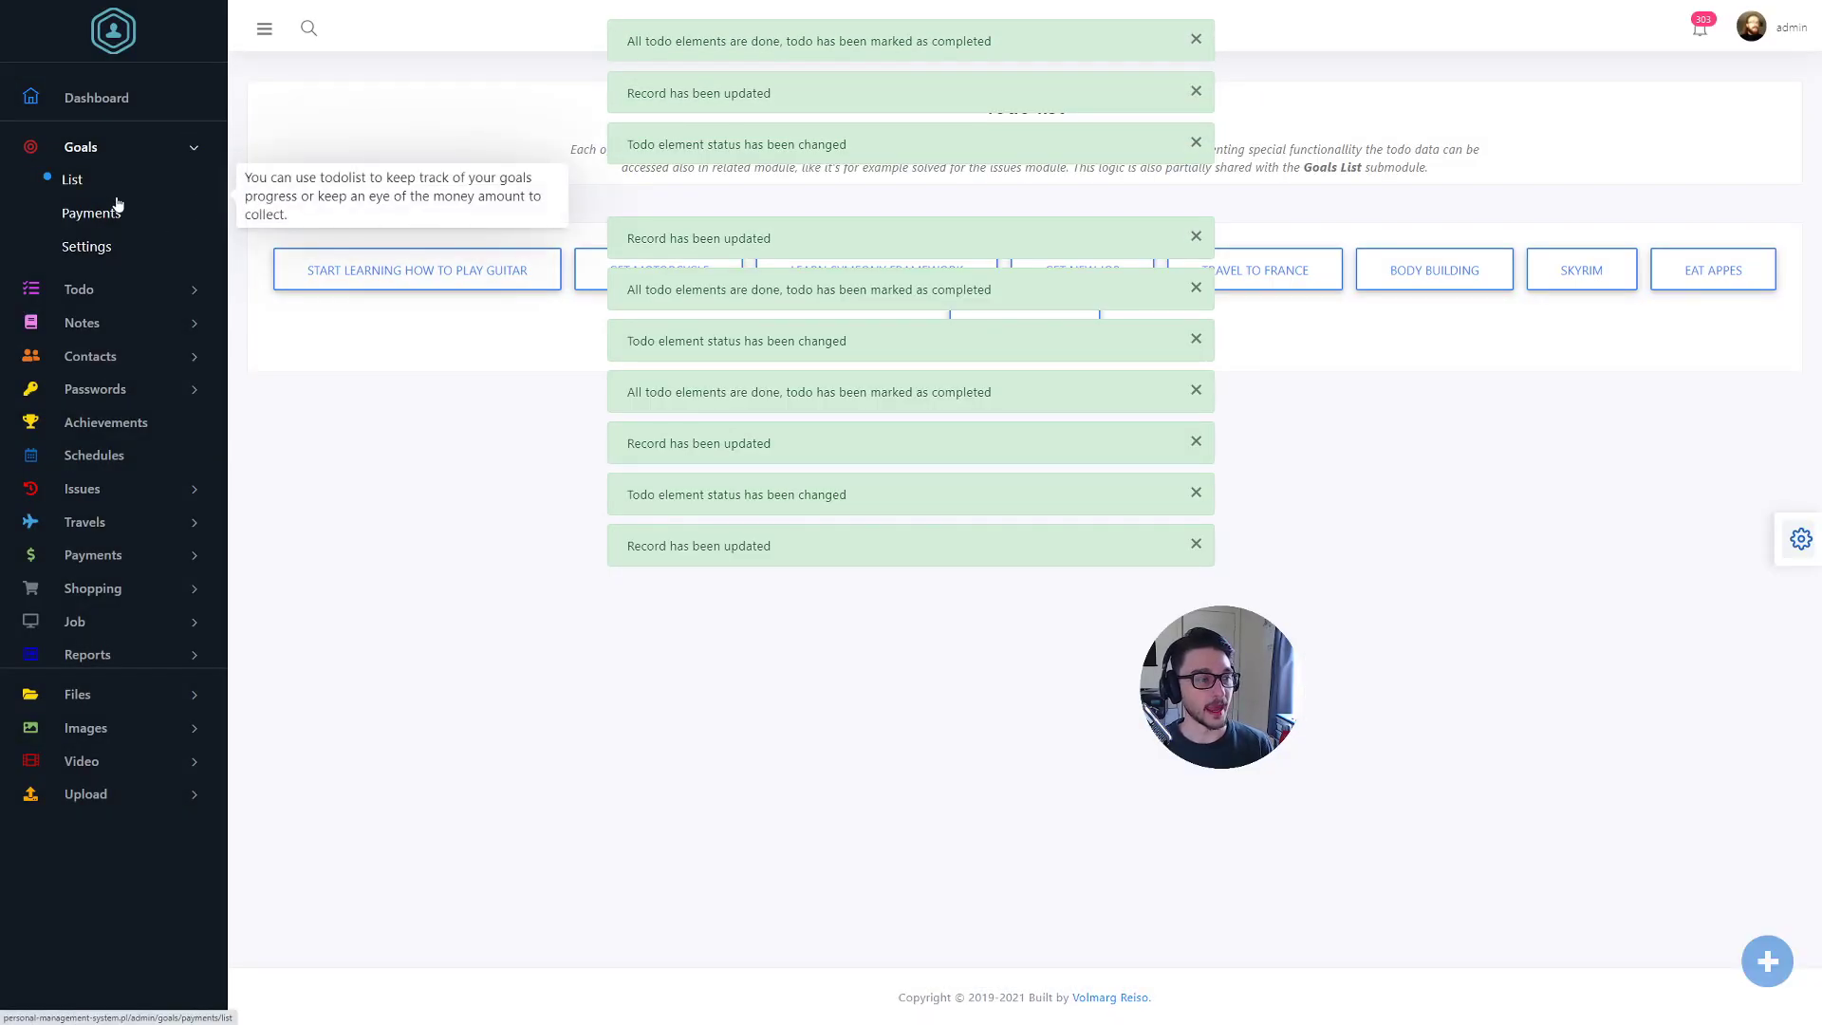
click(113, 98)
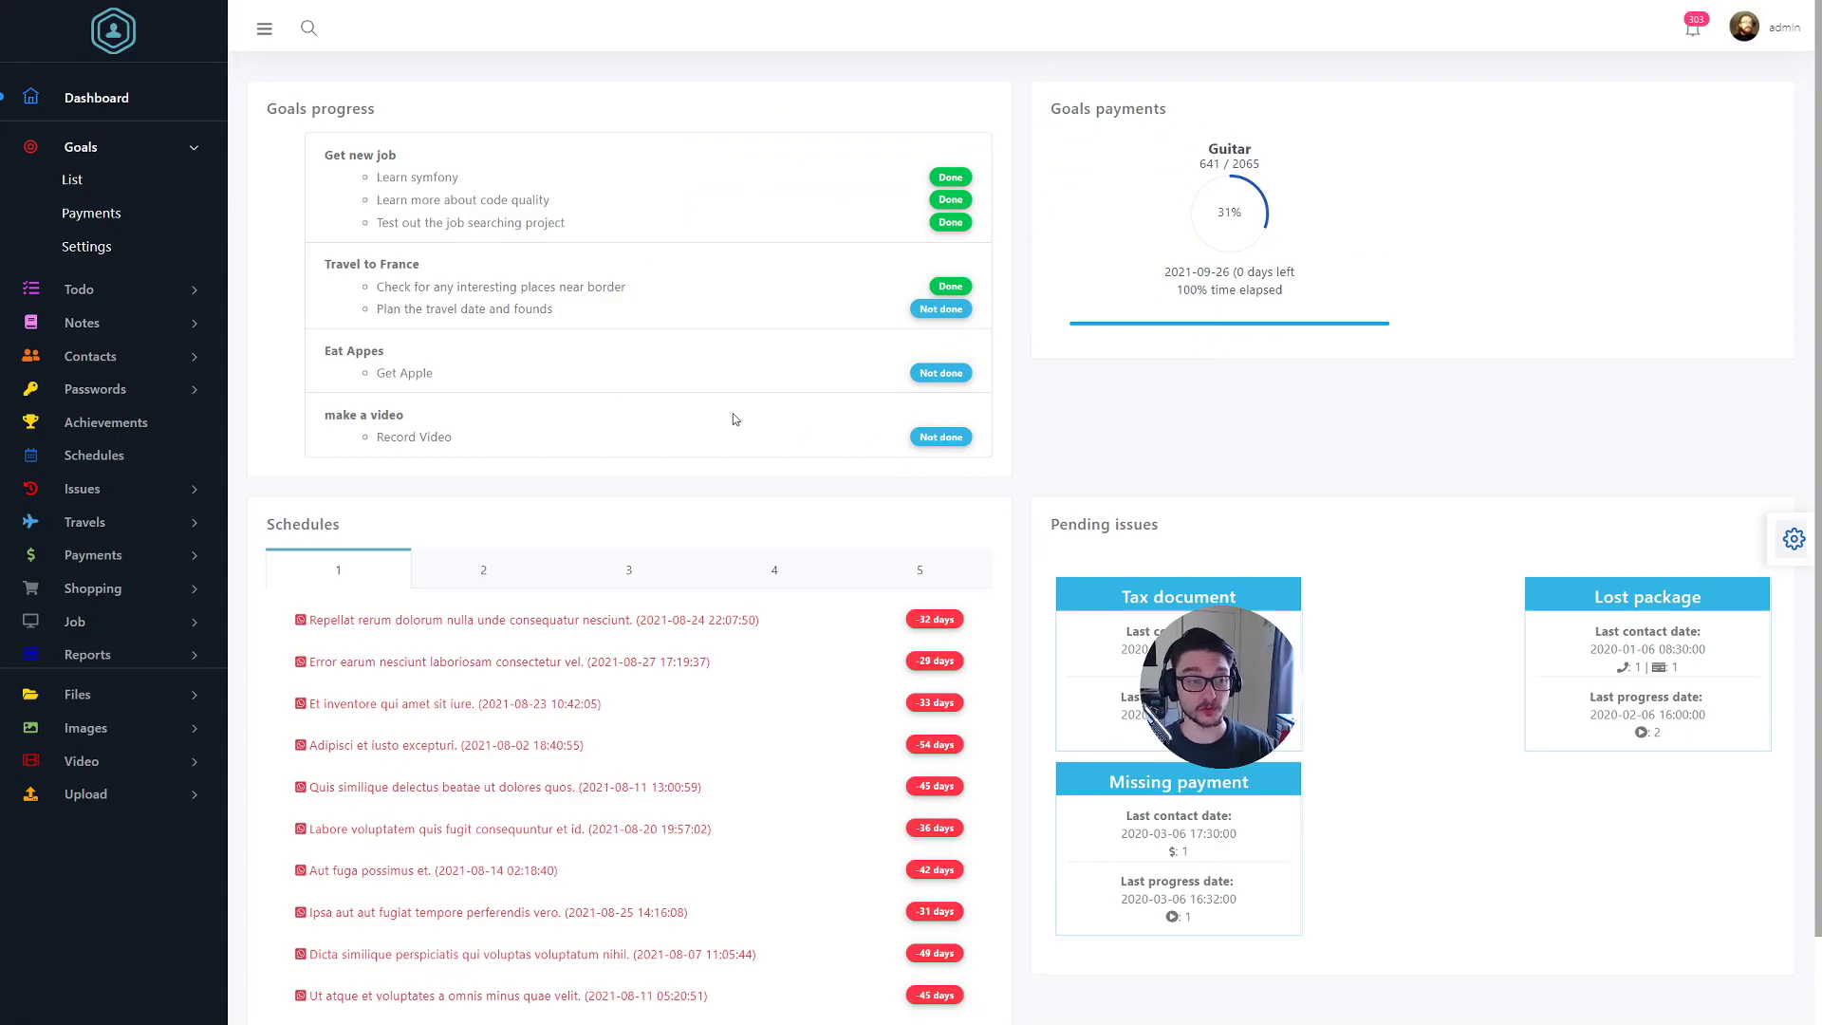
mouse_move(122, 178)
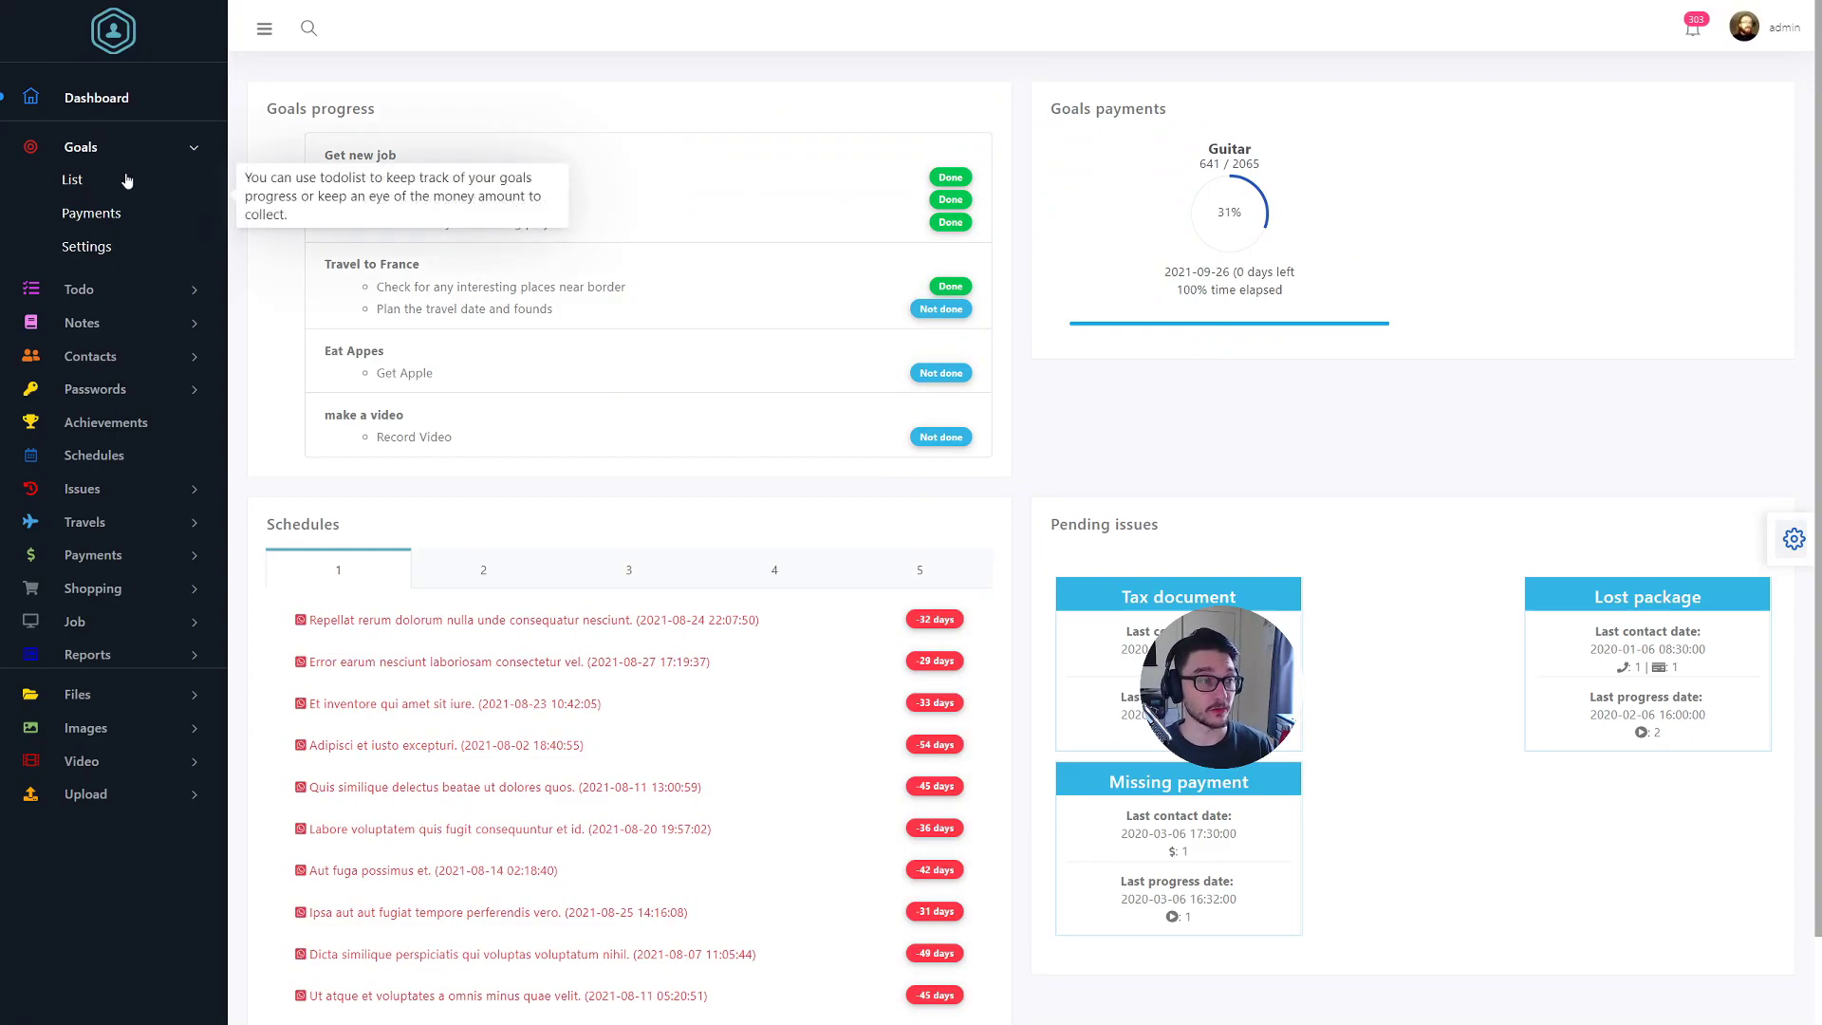
Step: Browse the Goals Payments overview and its settings form, then open the main Todo list
click(106, 220)
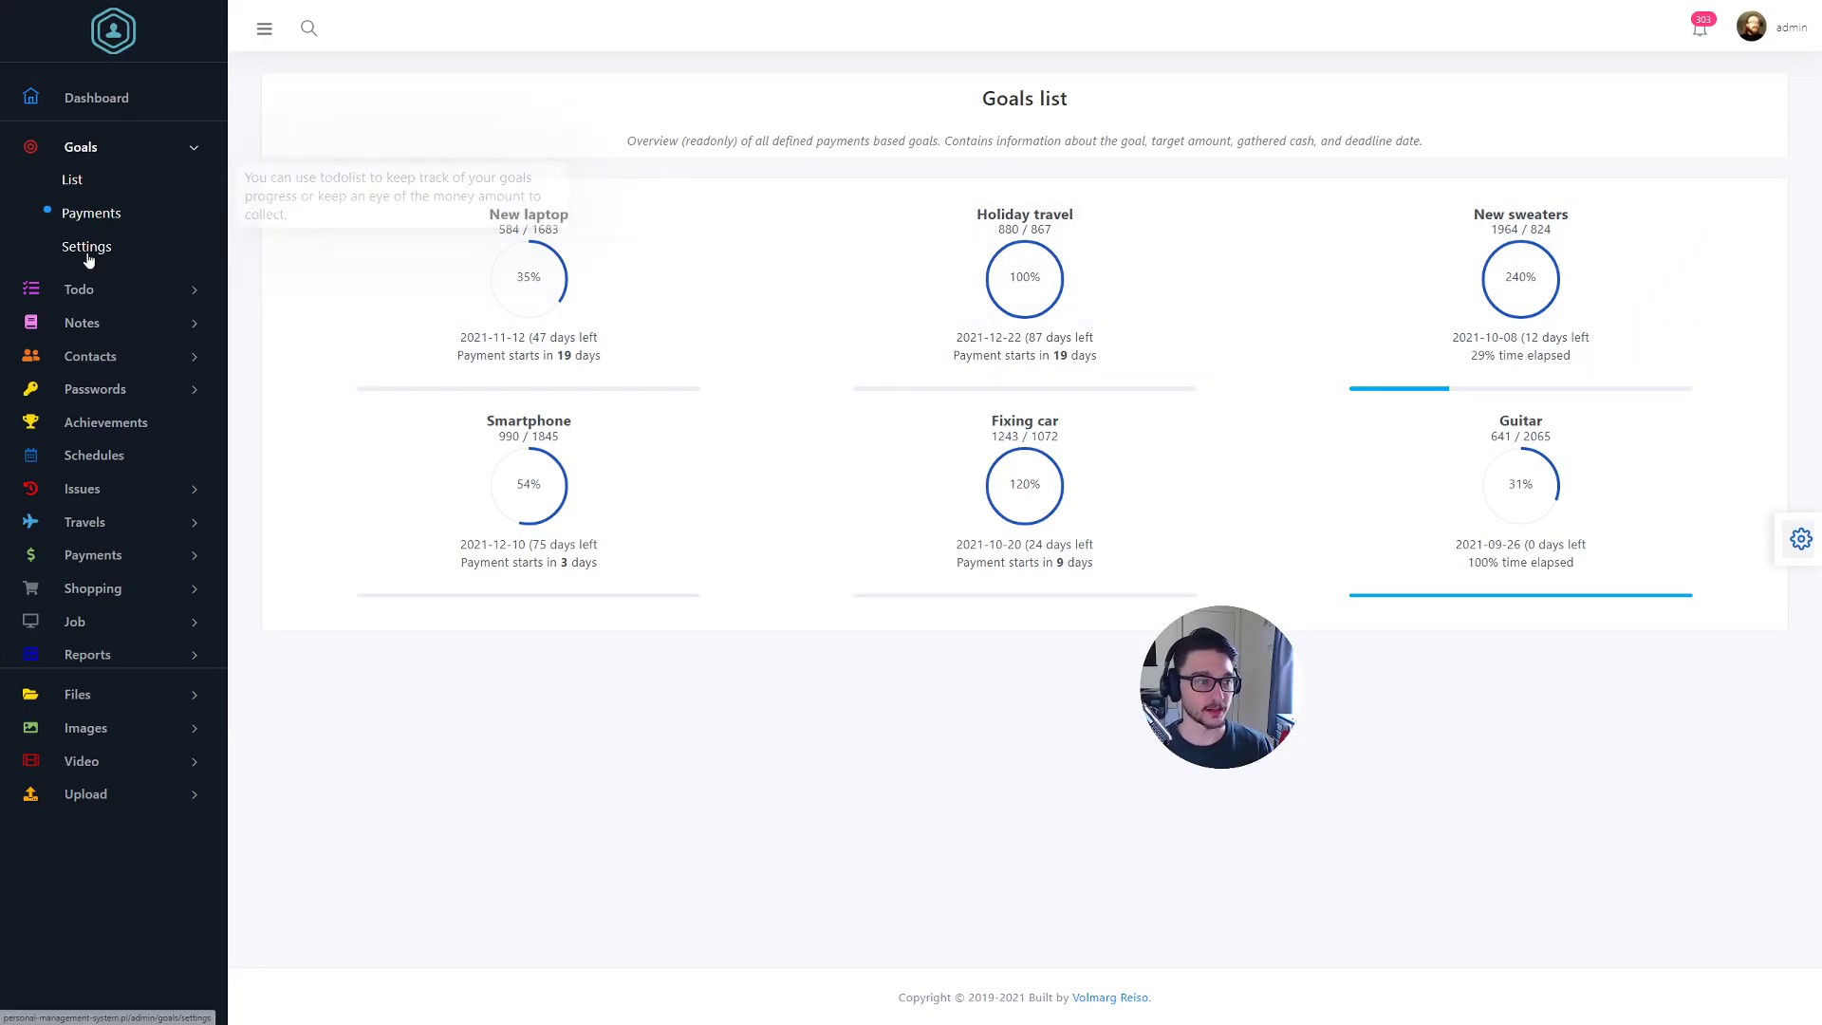
click(144, 248)
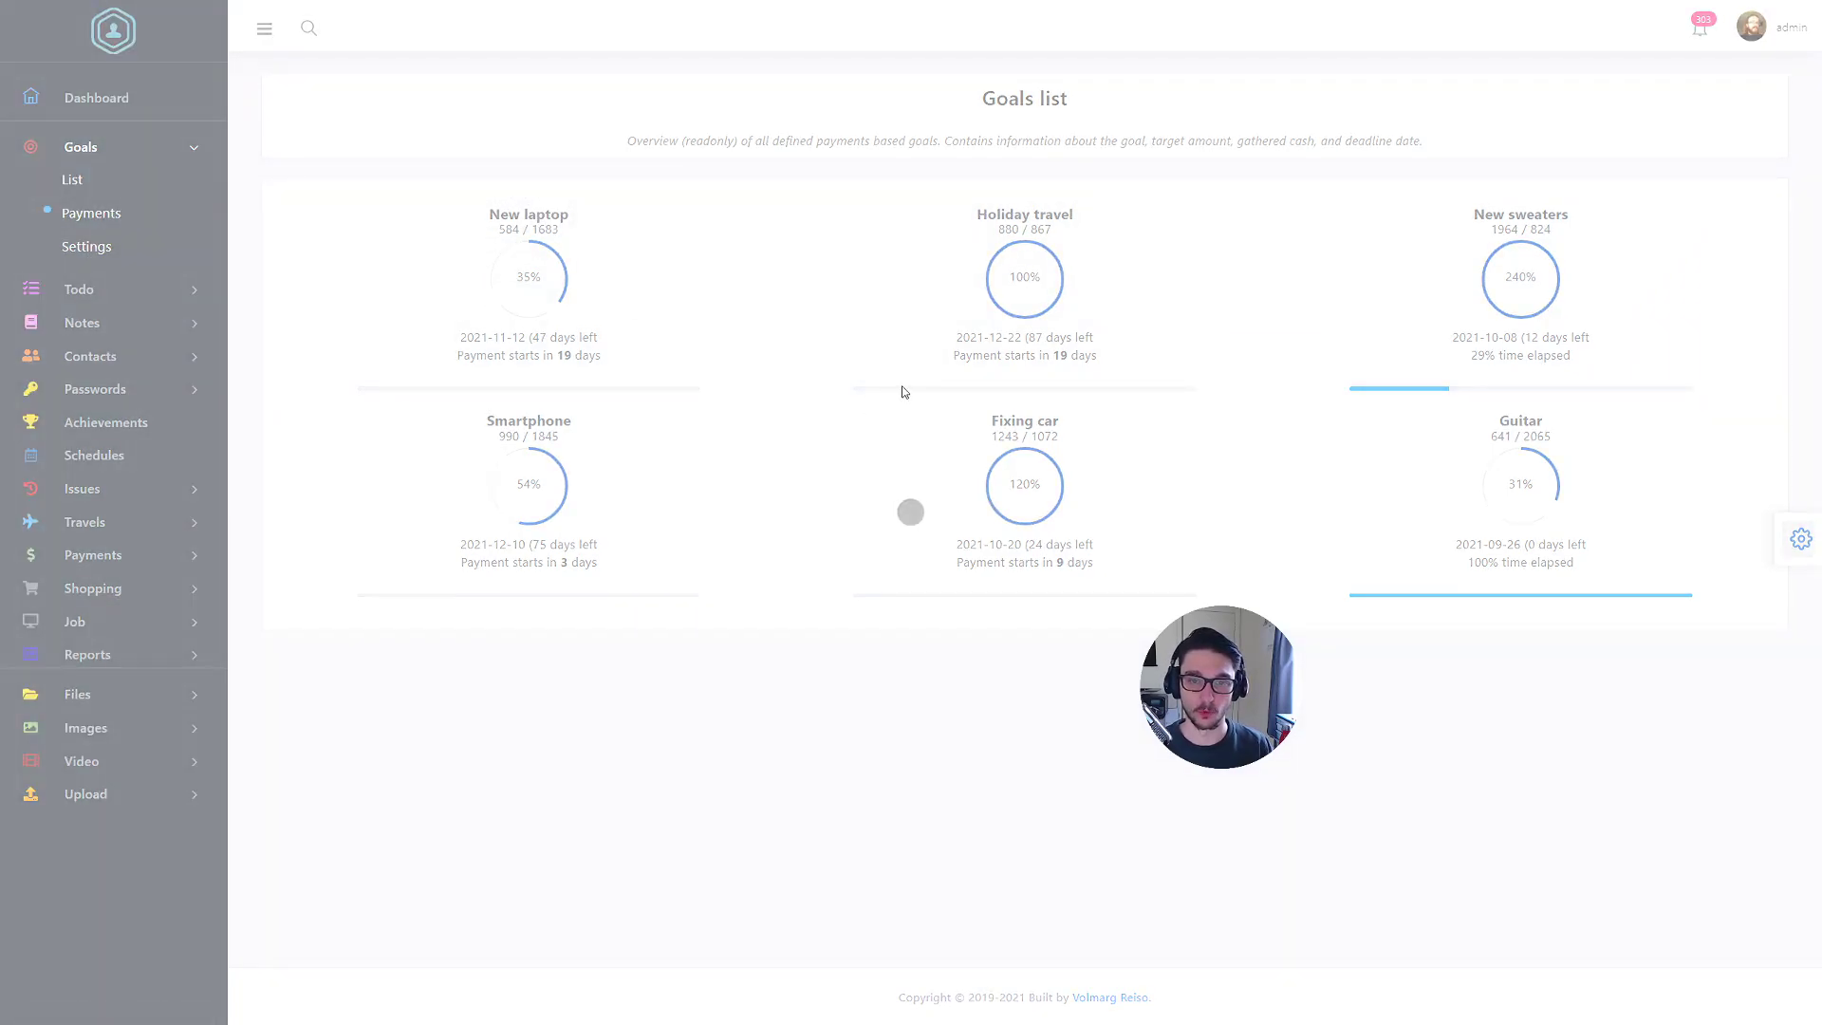
scroll(738, 752, down, 3)
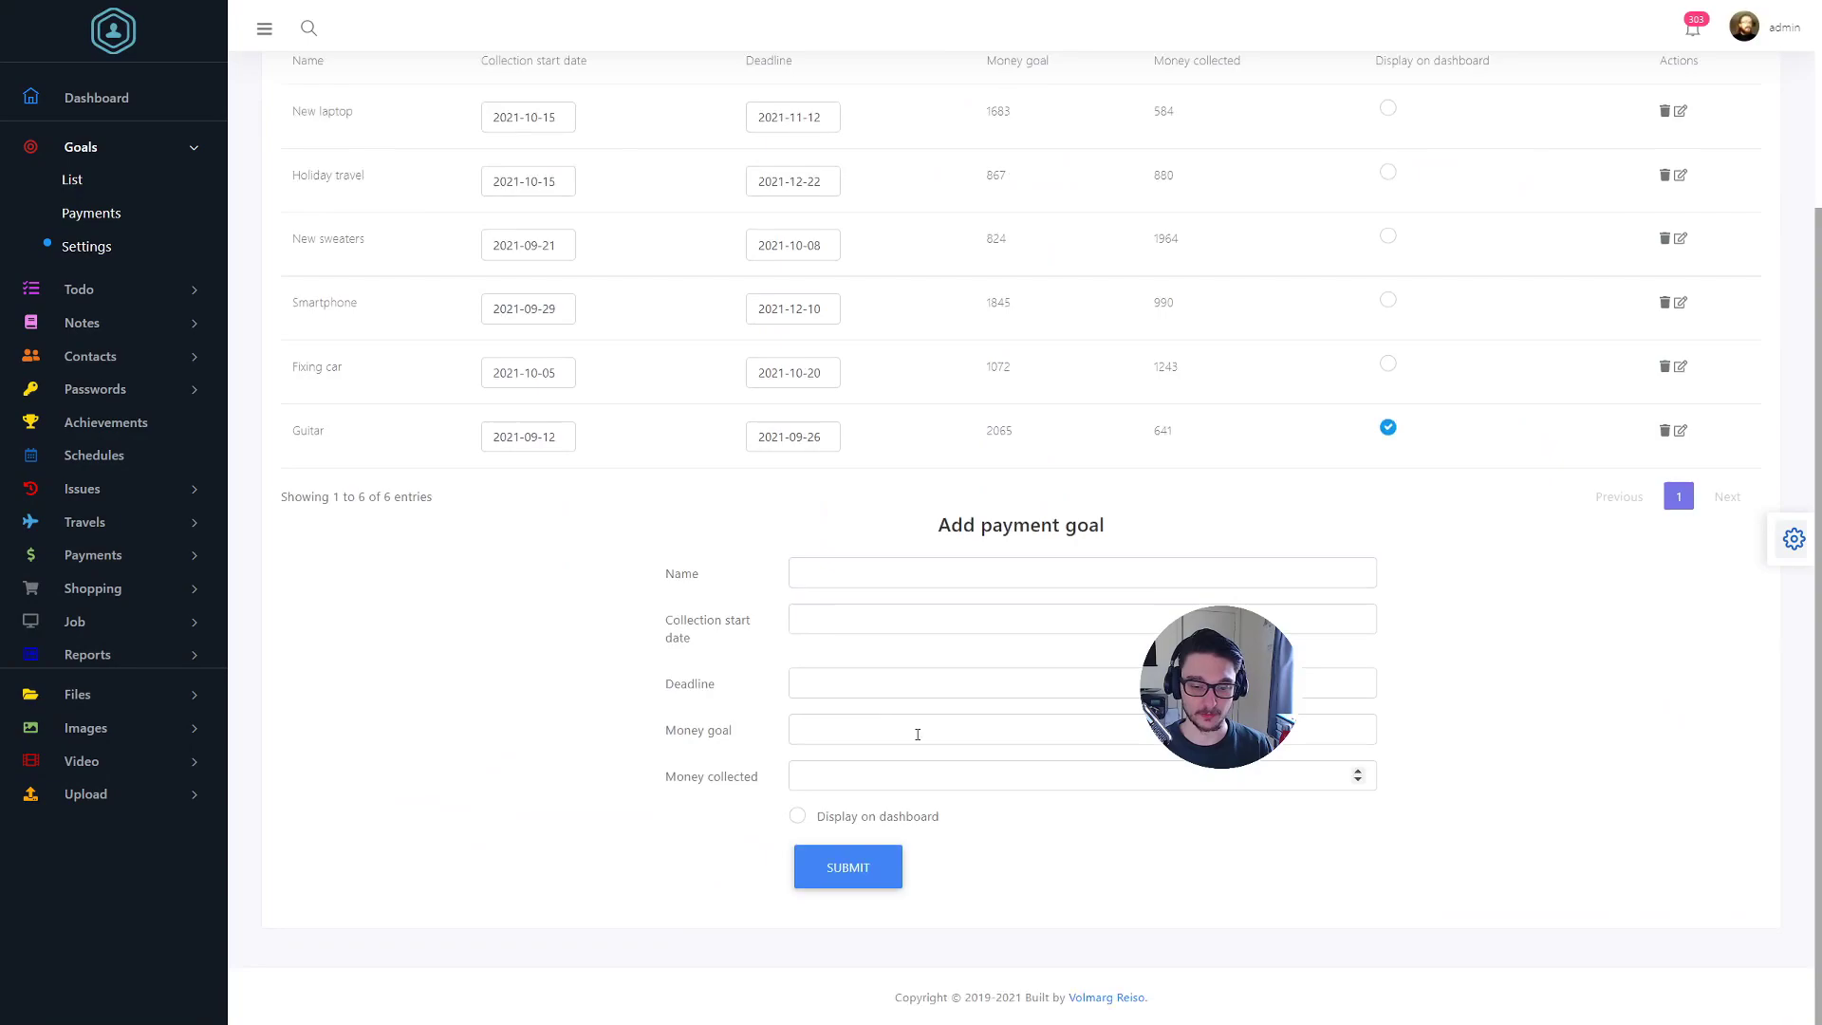
click(847, 573)
click(114, 290)
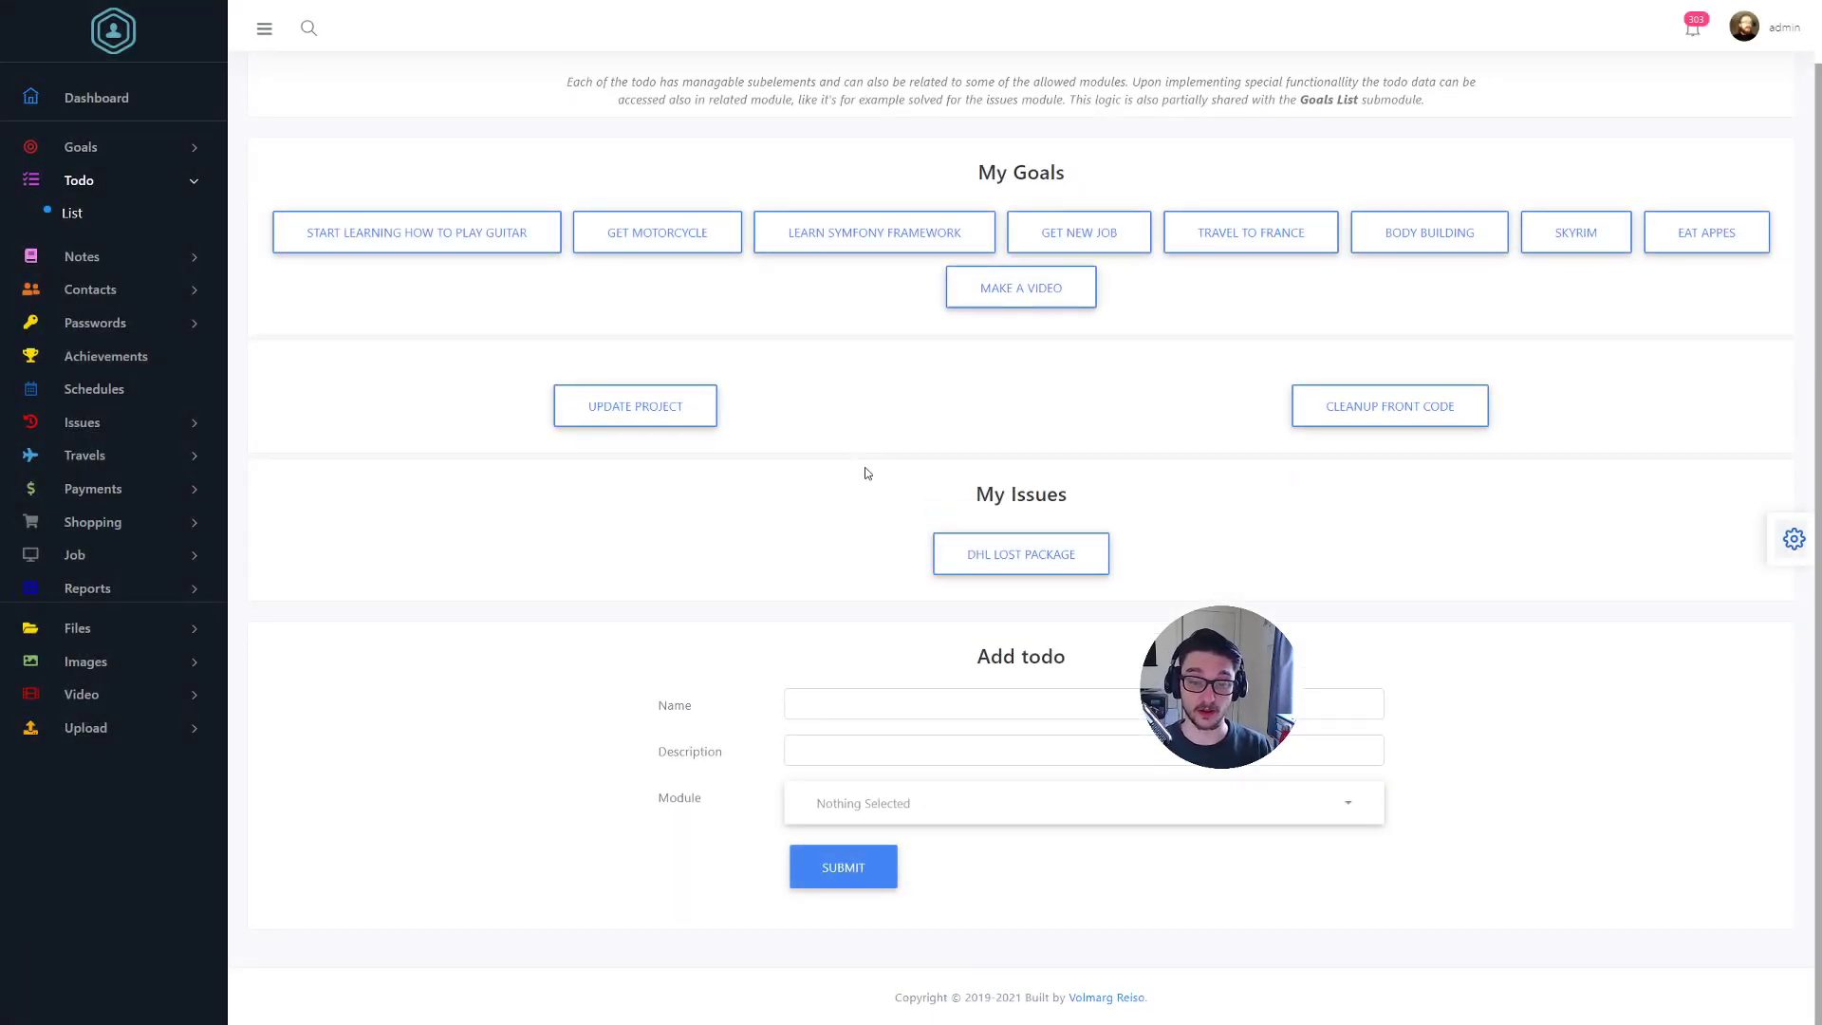
Step: Scroll the Todo page, then go to the Passwords page of stored credentials
scroll(1602, 233, up, 1)
scroll(1322, 407, down, 1)
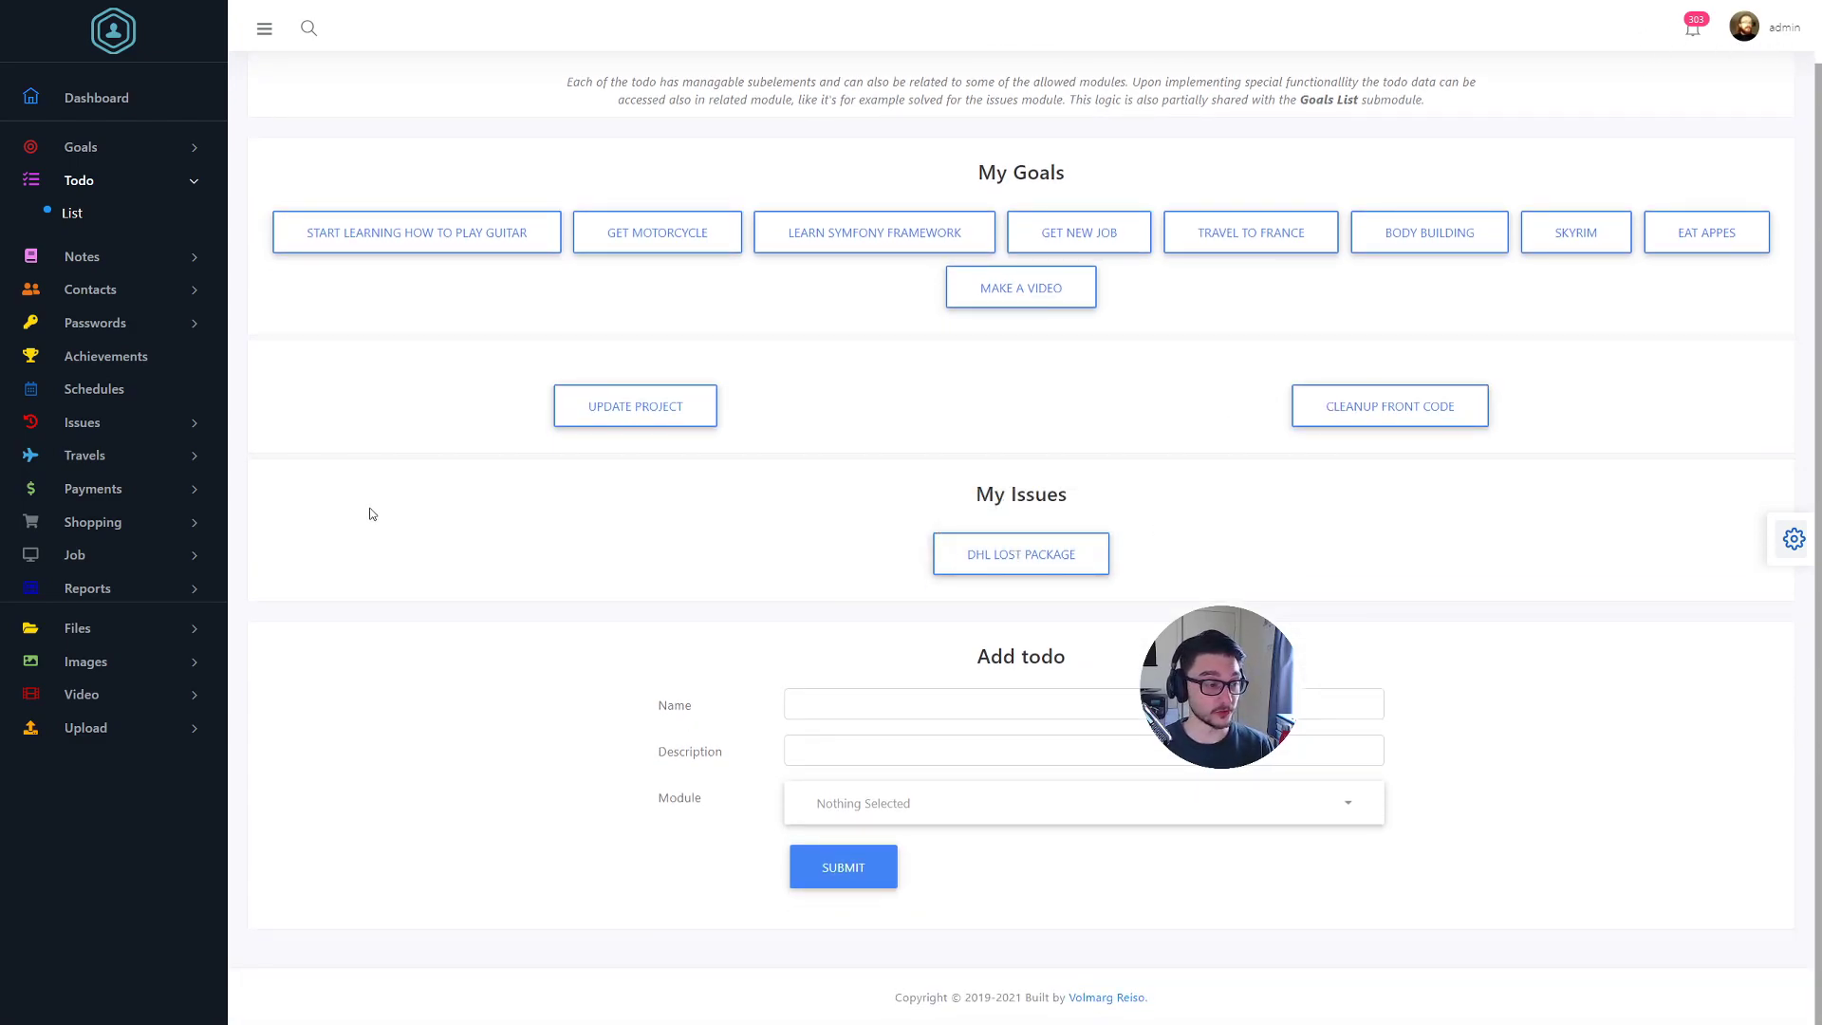
click(115, 322)
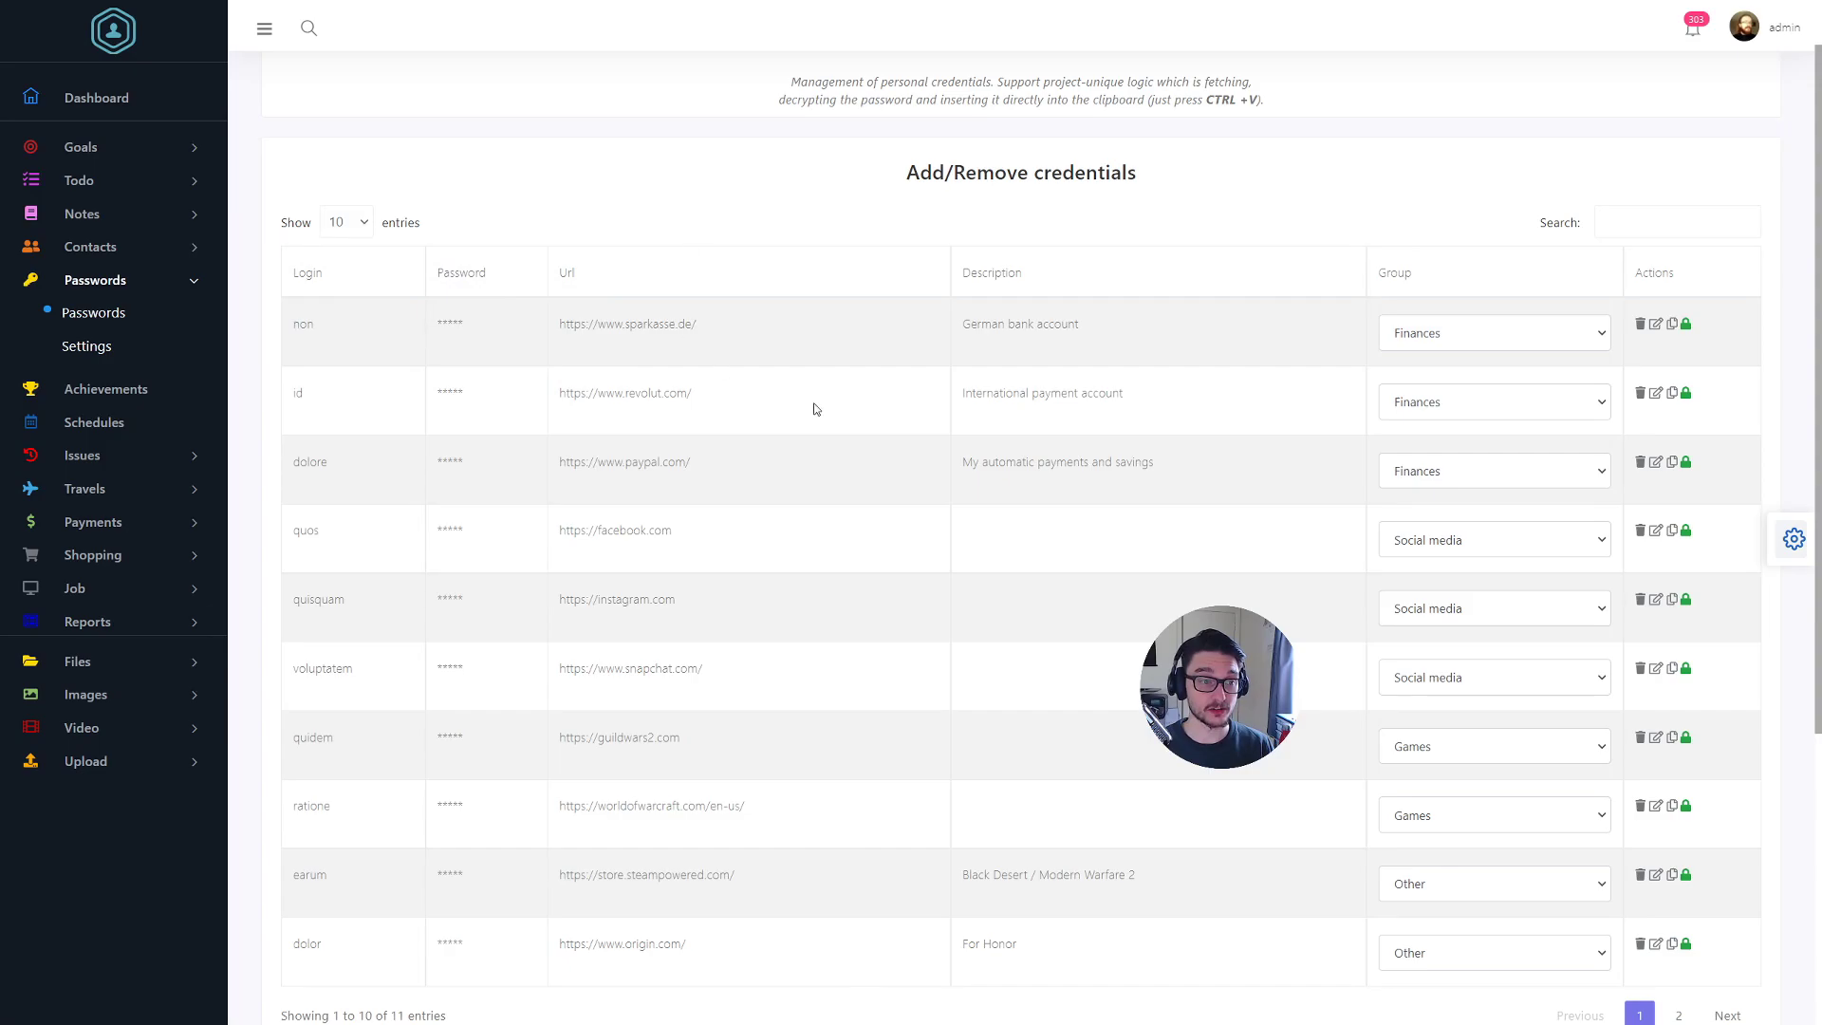
Step: Scroll through the stored credentials table, then expand the Files module in the sidebar
scroll(835, 408, down, 5)
scroll(860, 414, up, 5)
scroll(968, 528, down, 5)
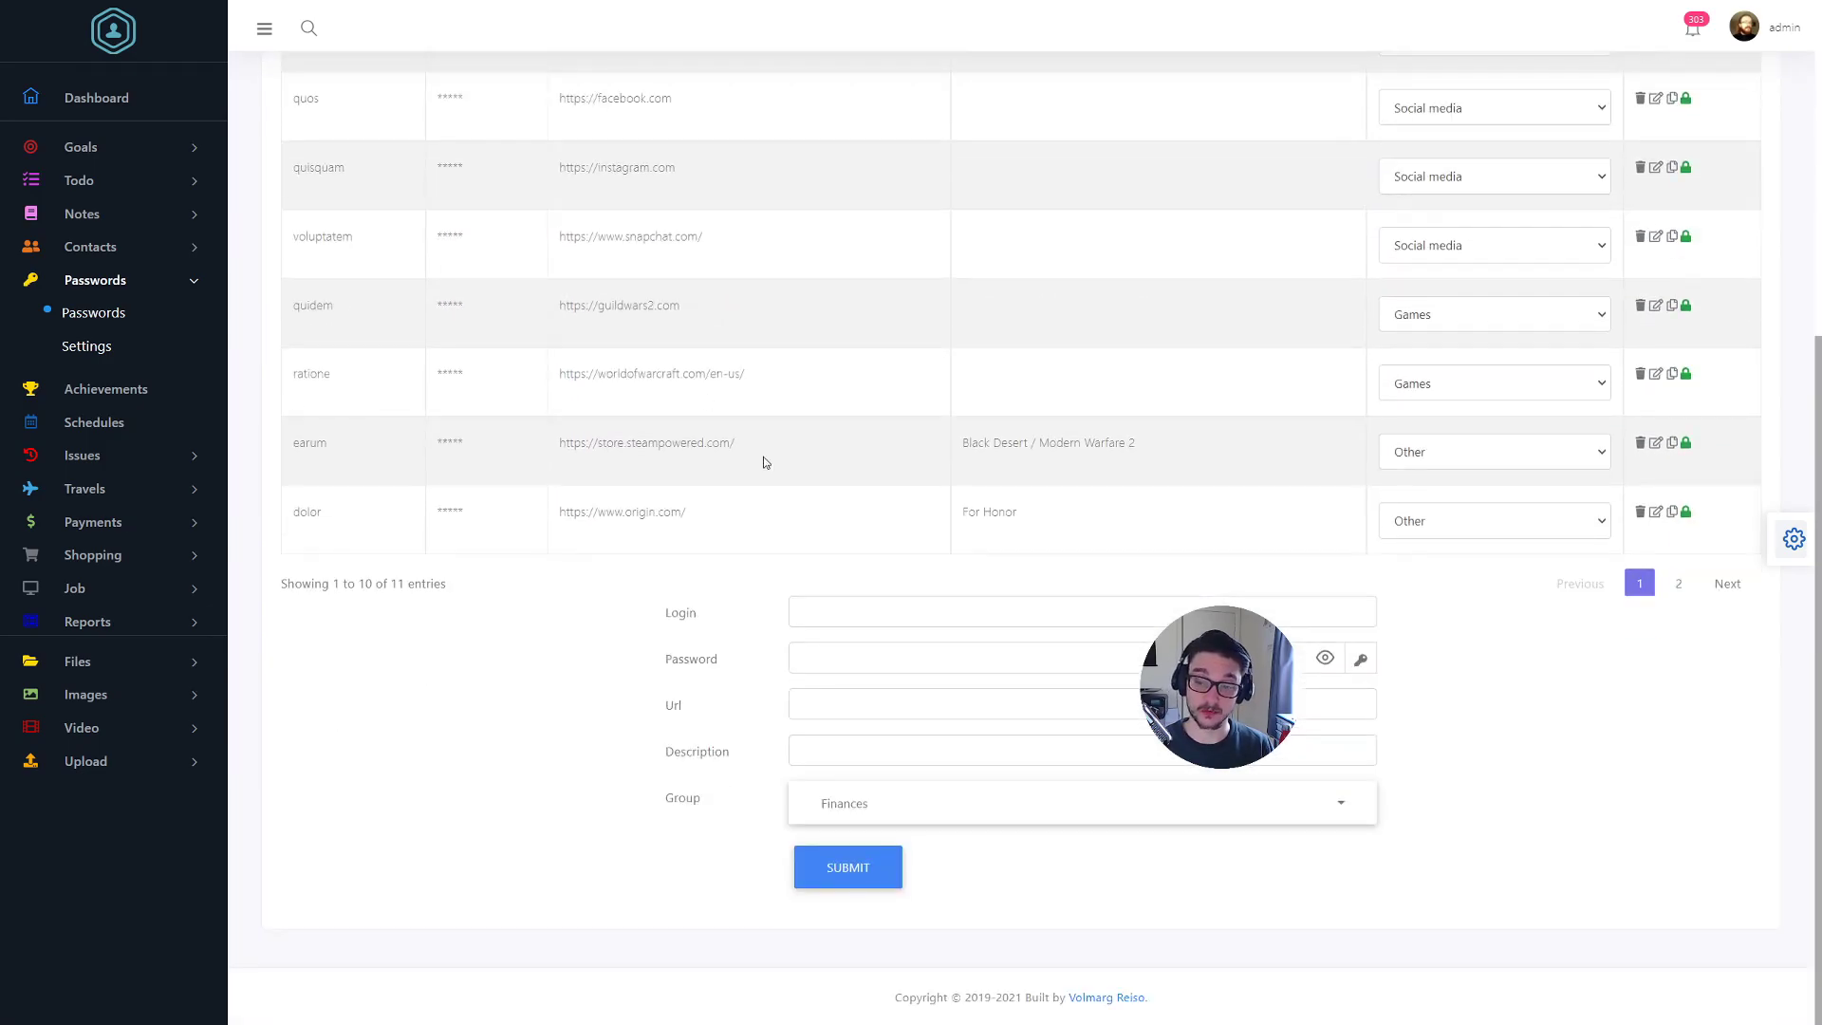
scroll(570, 427, up, 5)
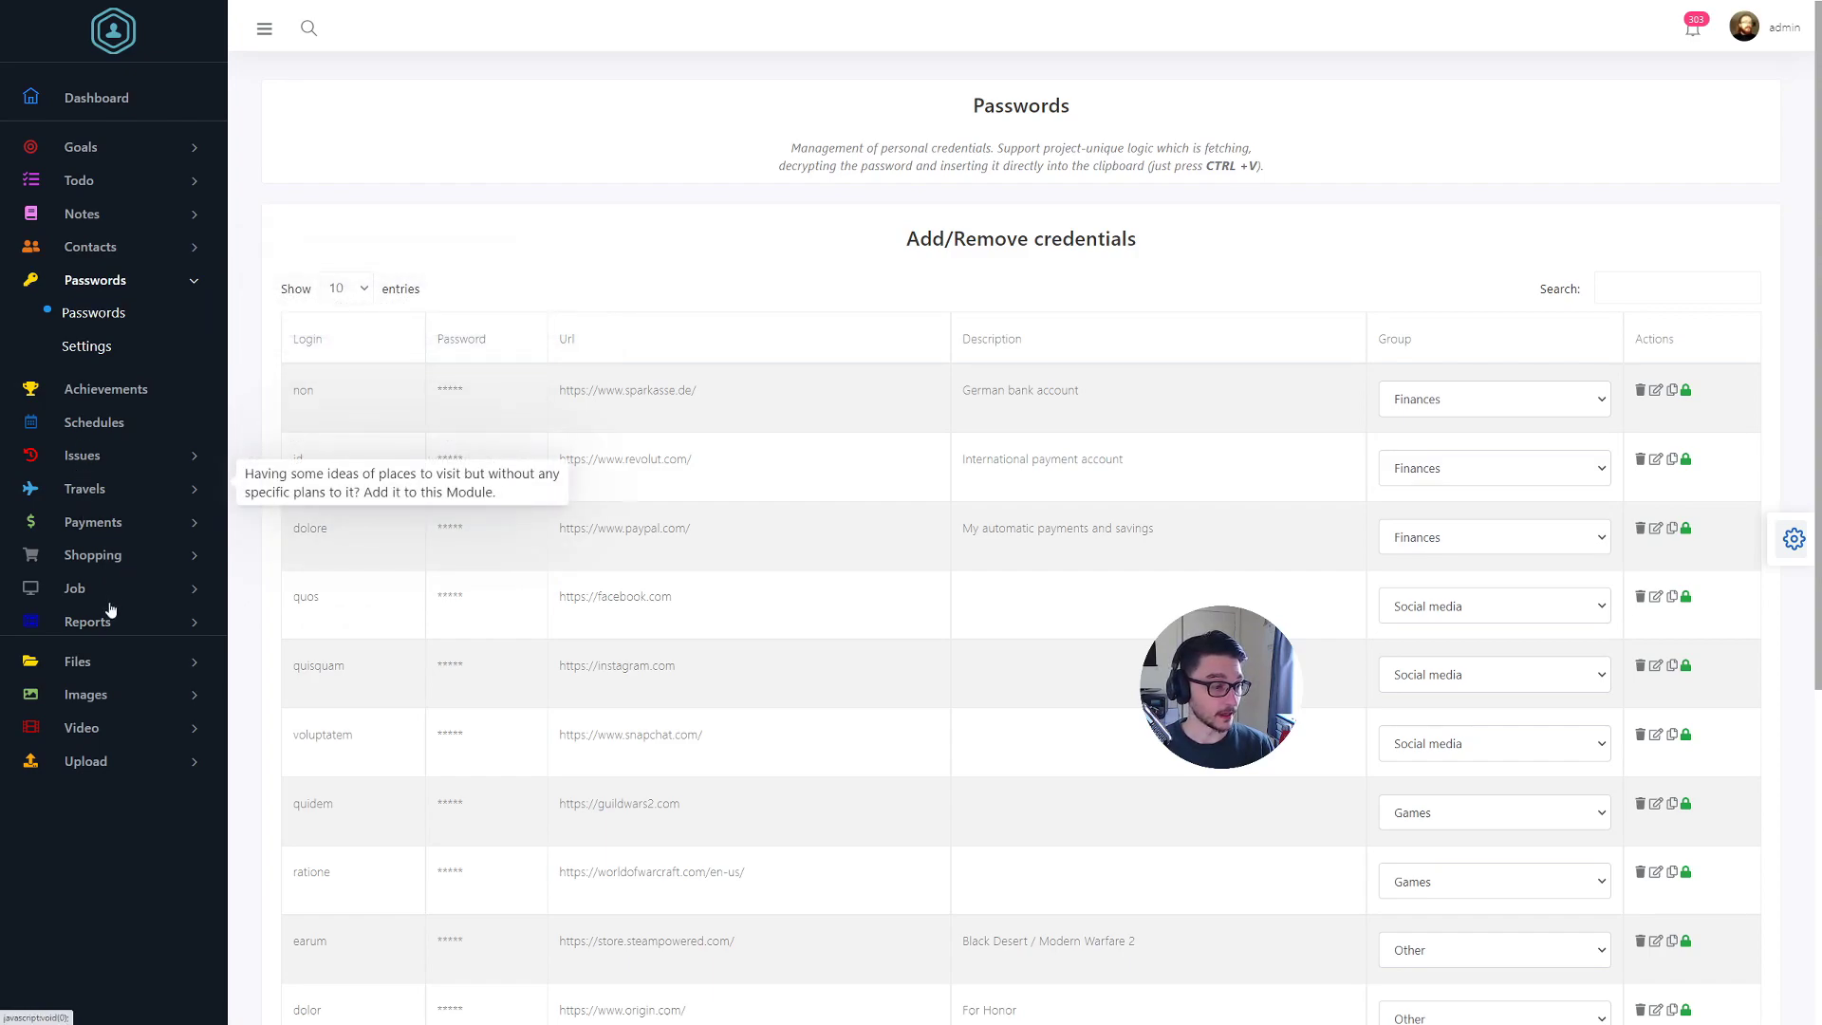
click(111, 664)
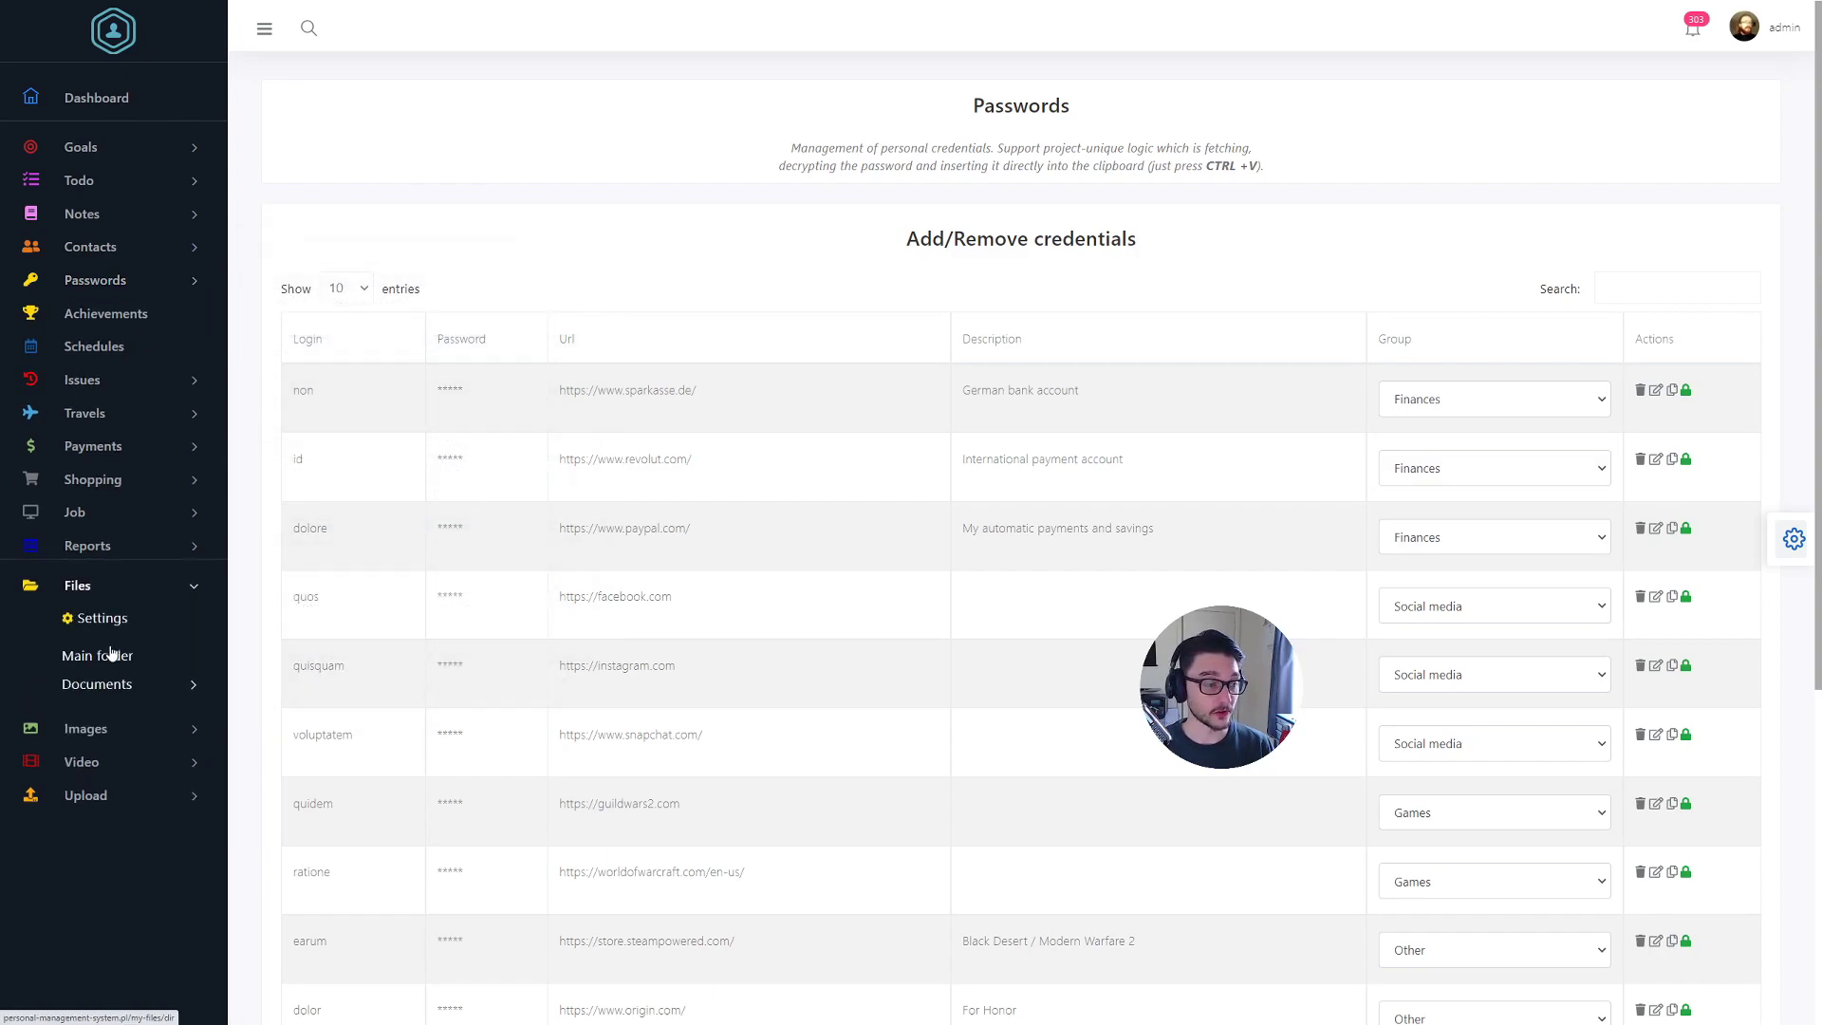
Step: View the empty Files main folder, then switch to the Images main folder
click(102, 657)
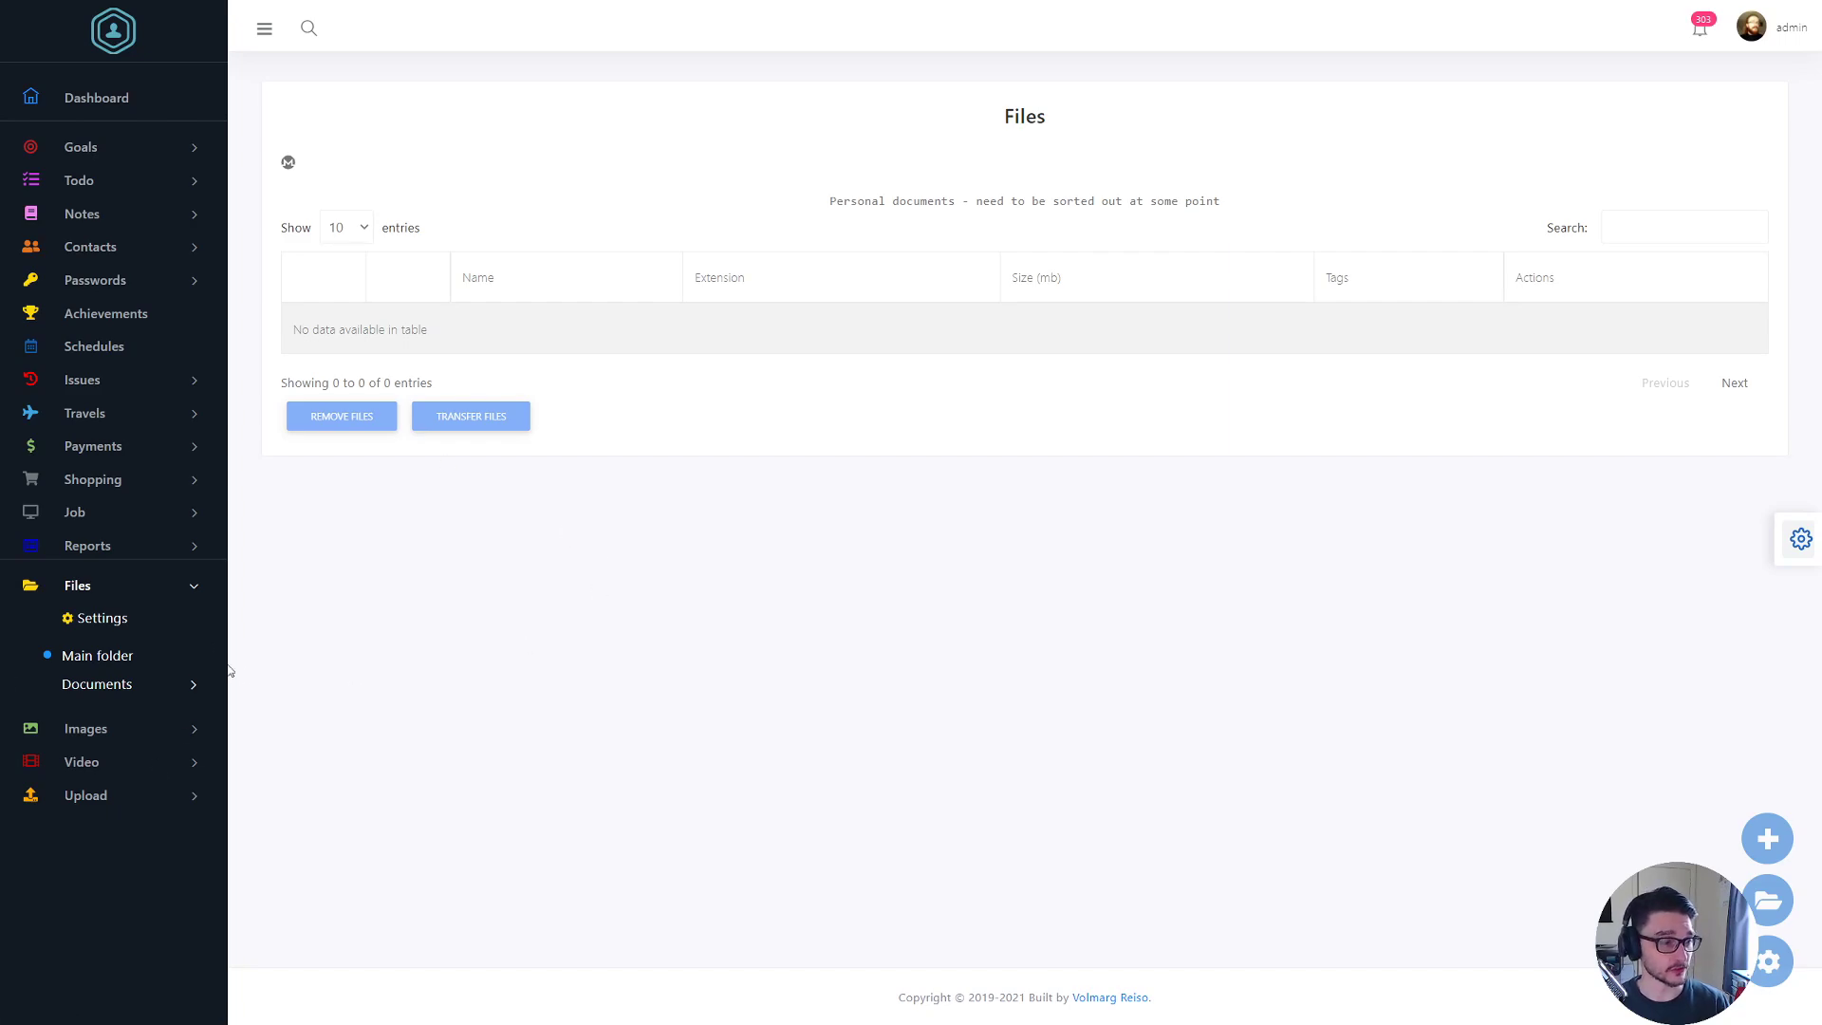
click(111, 737)
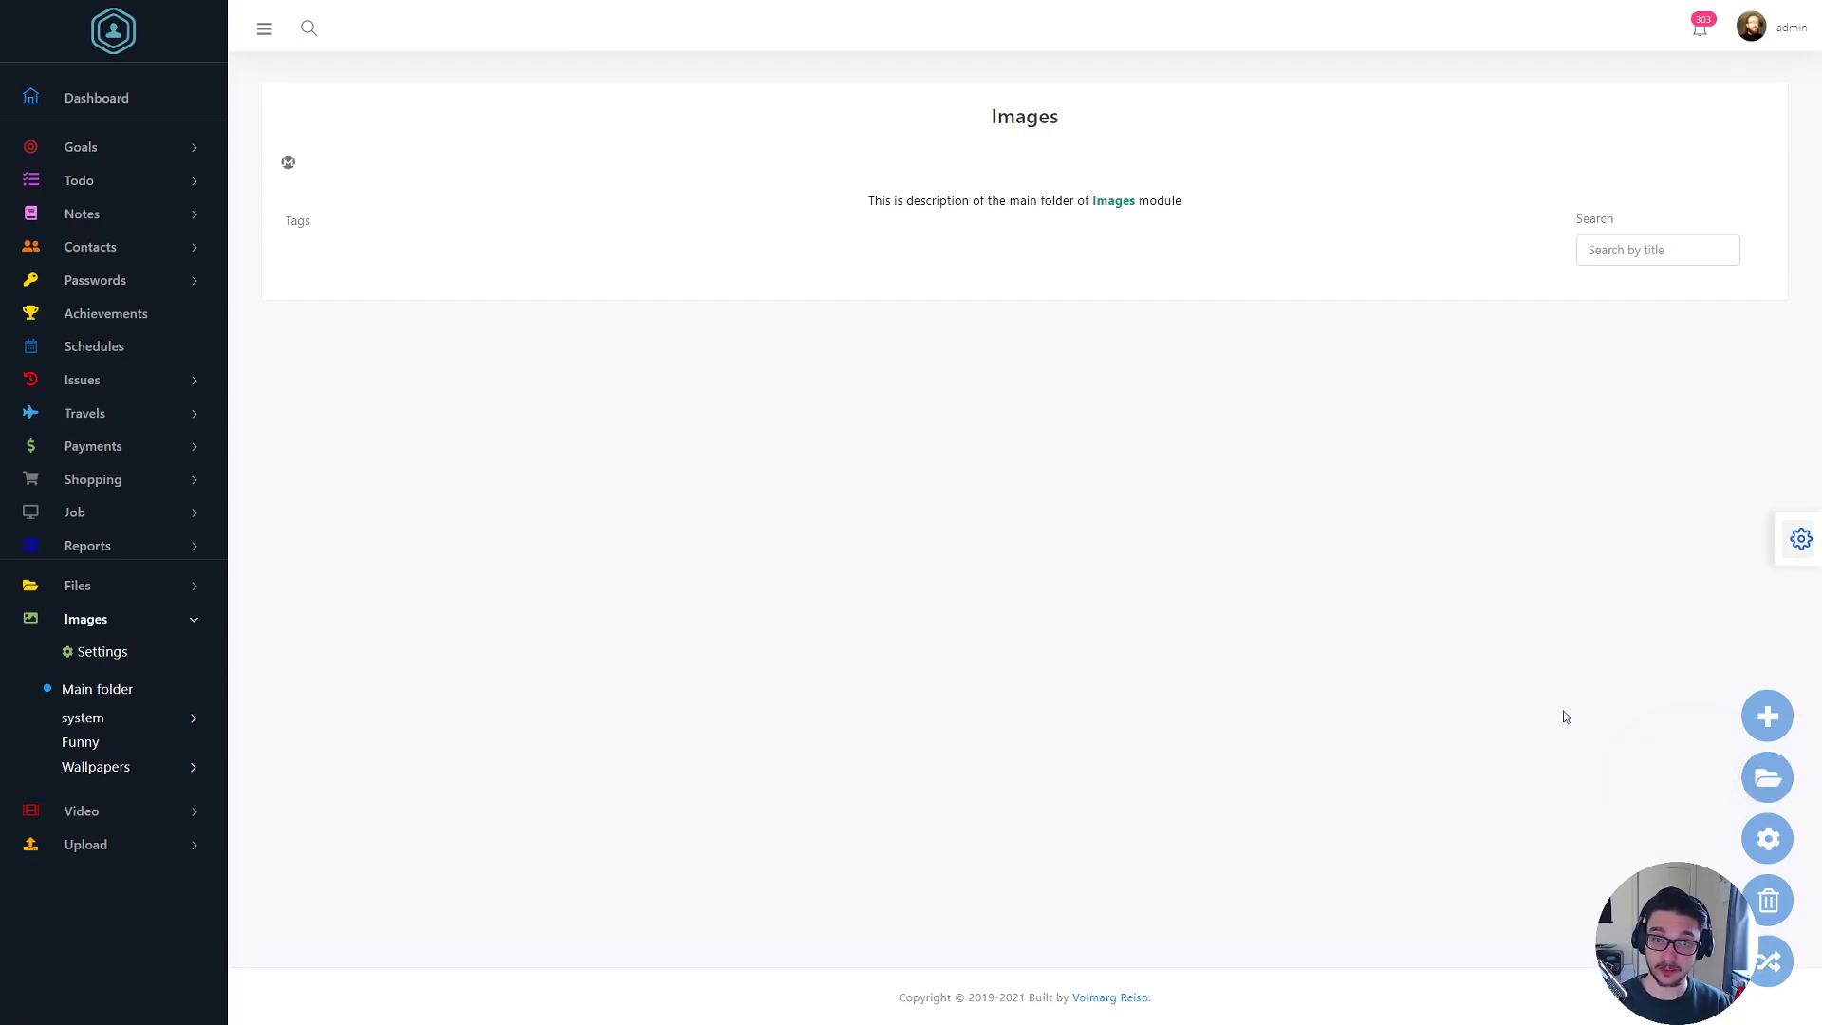
Step: Upload a chosen file to the Images main folder and close the upload dialog
click(1749, 719)
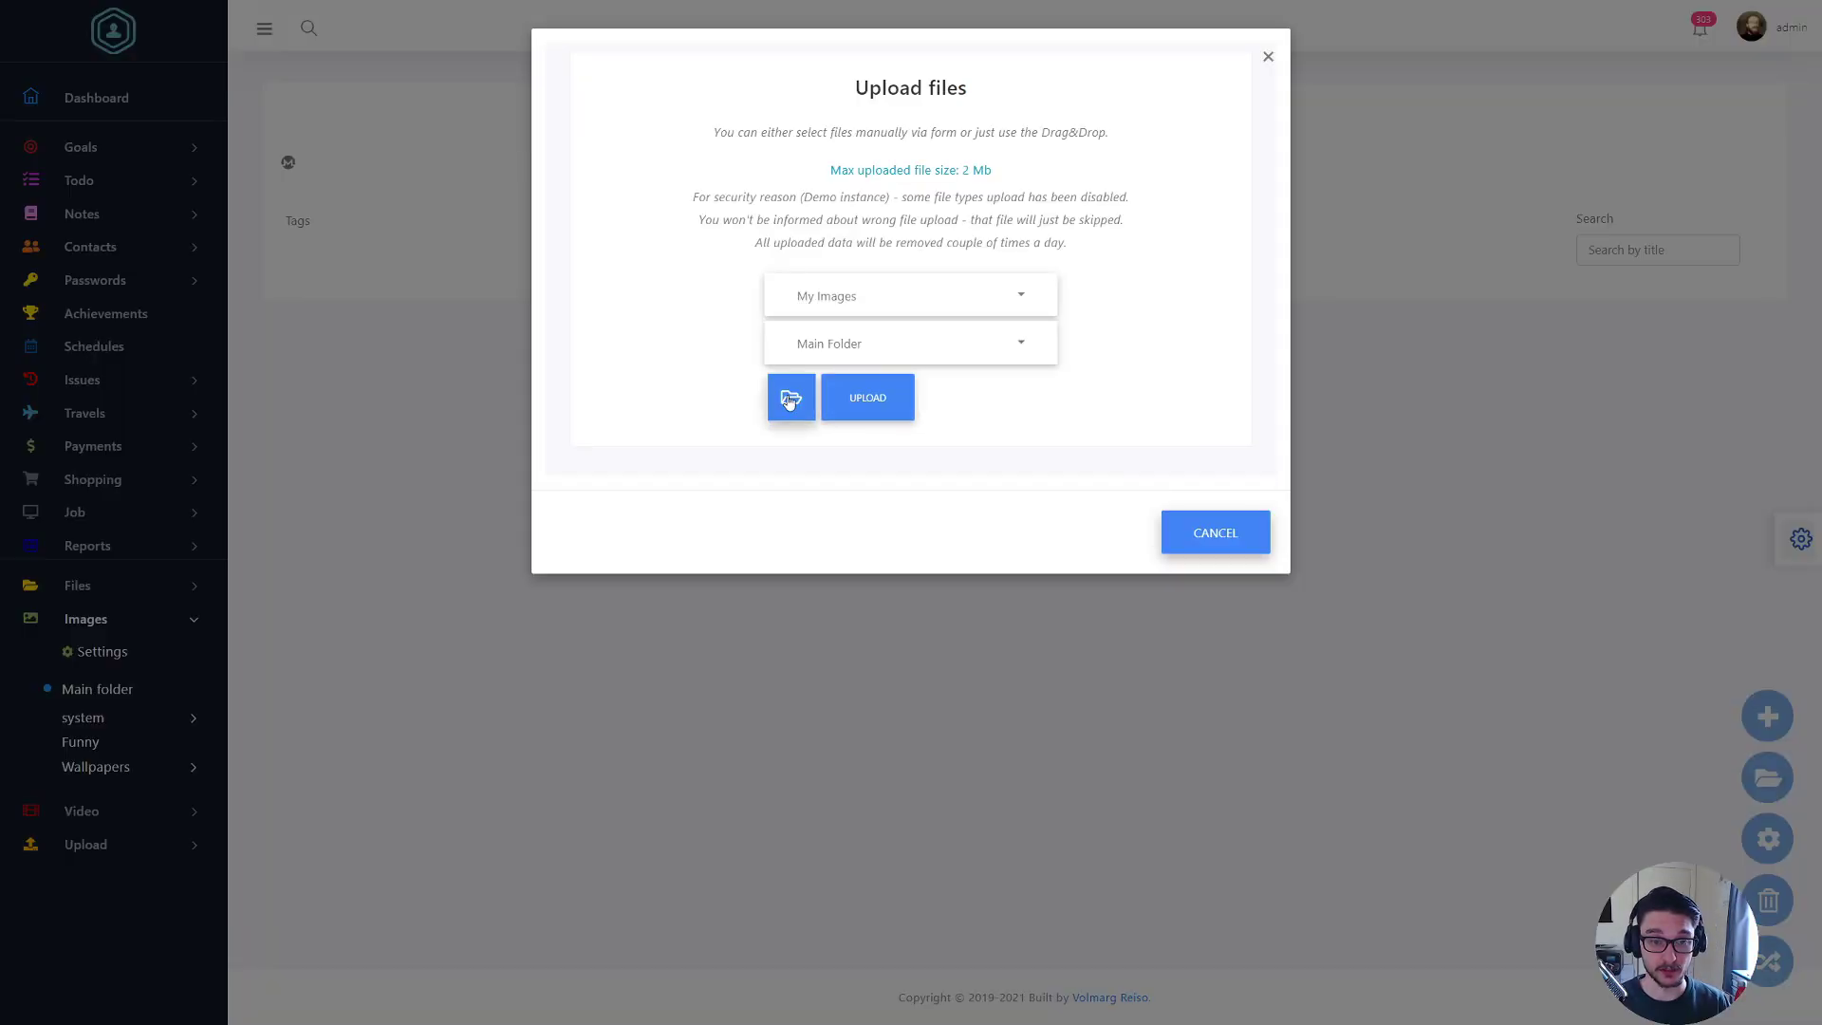
click(787, 395)
click(882, 413)
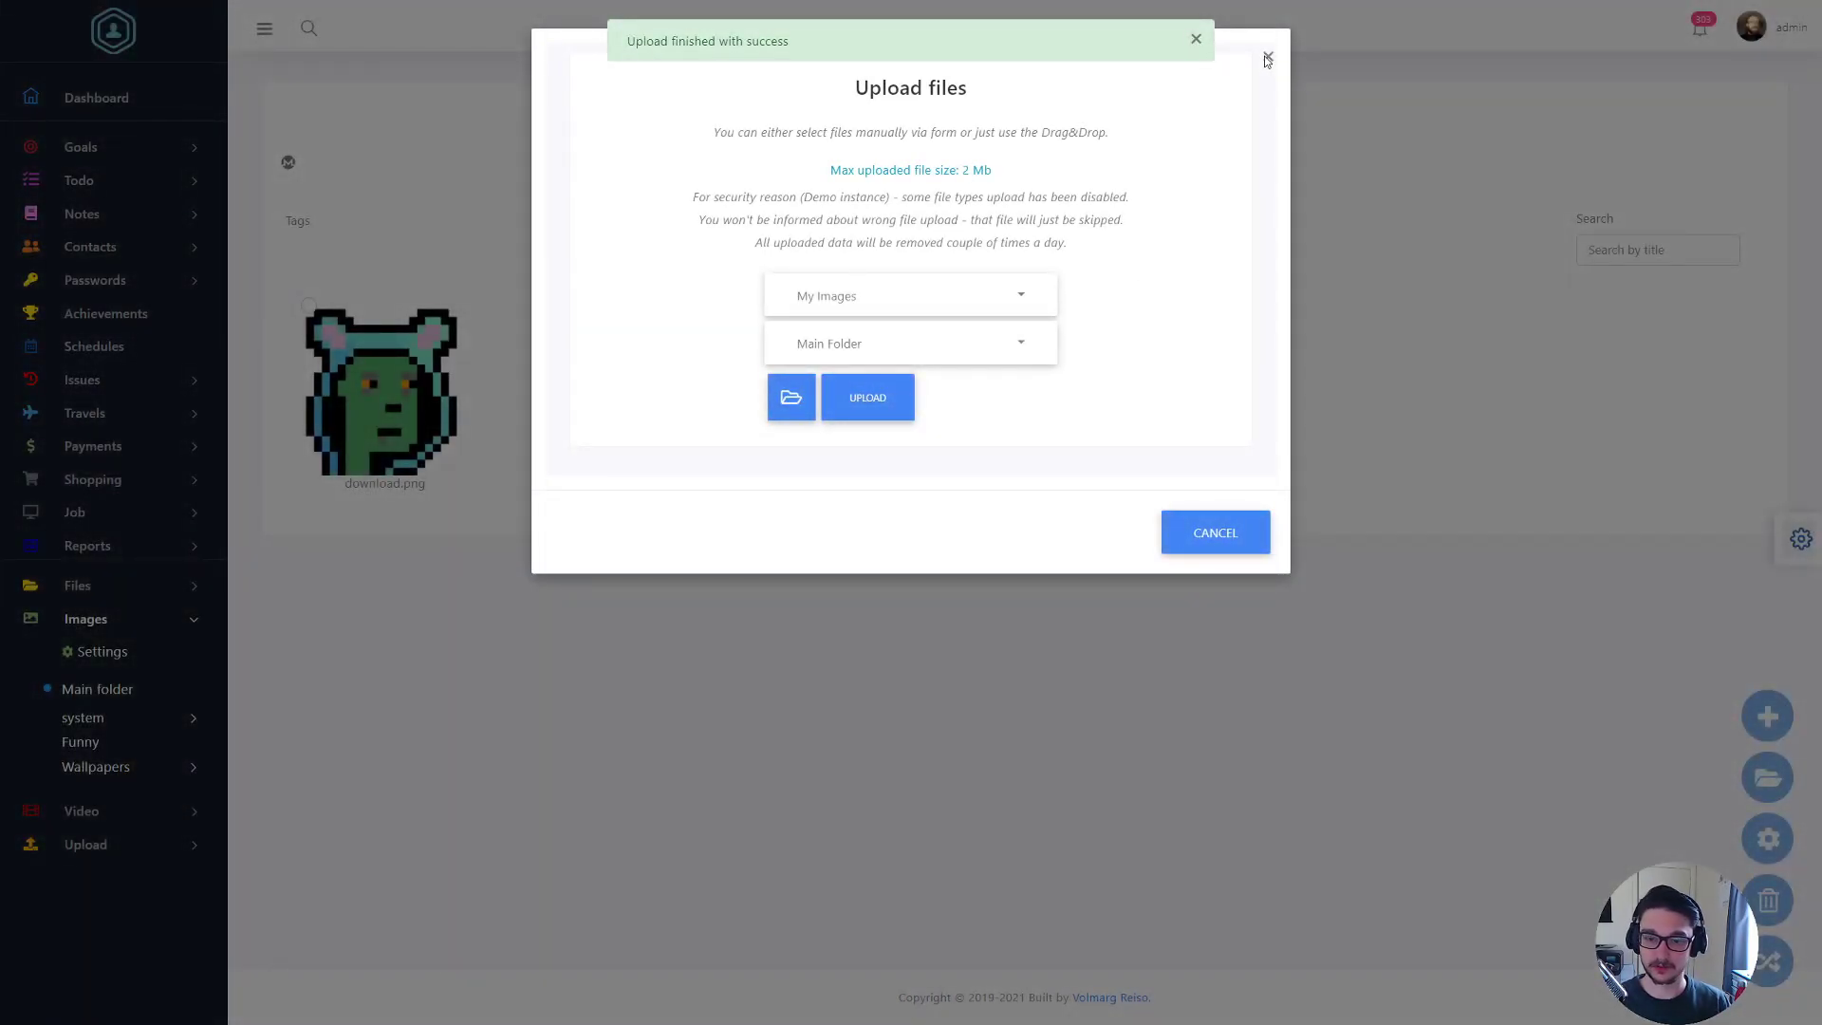
click(1215, 534)
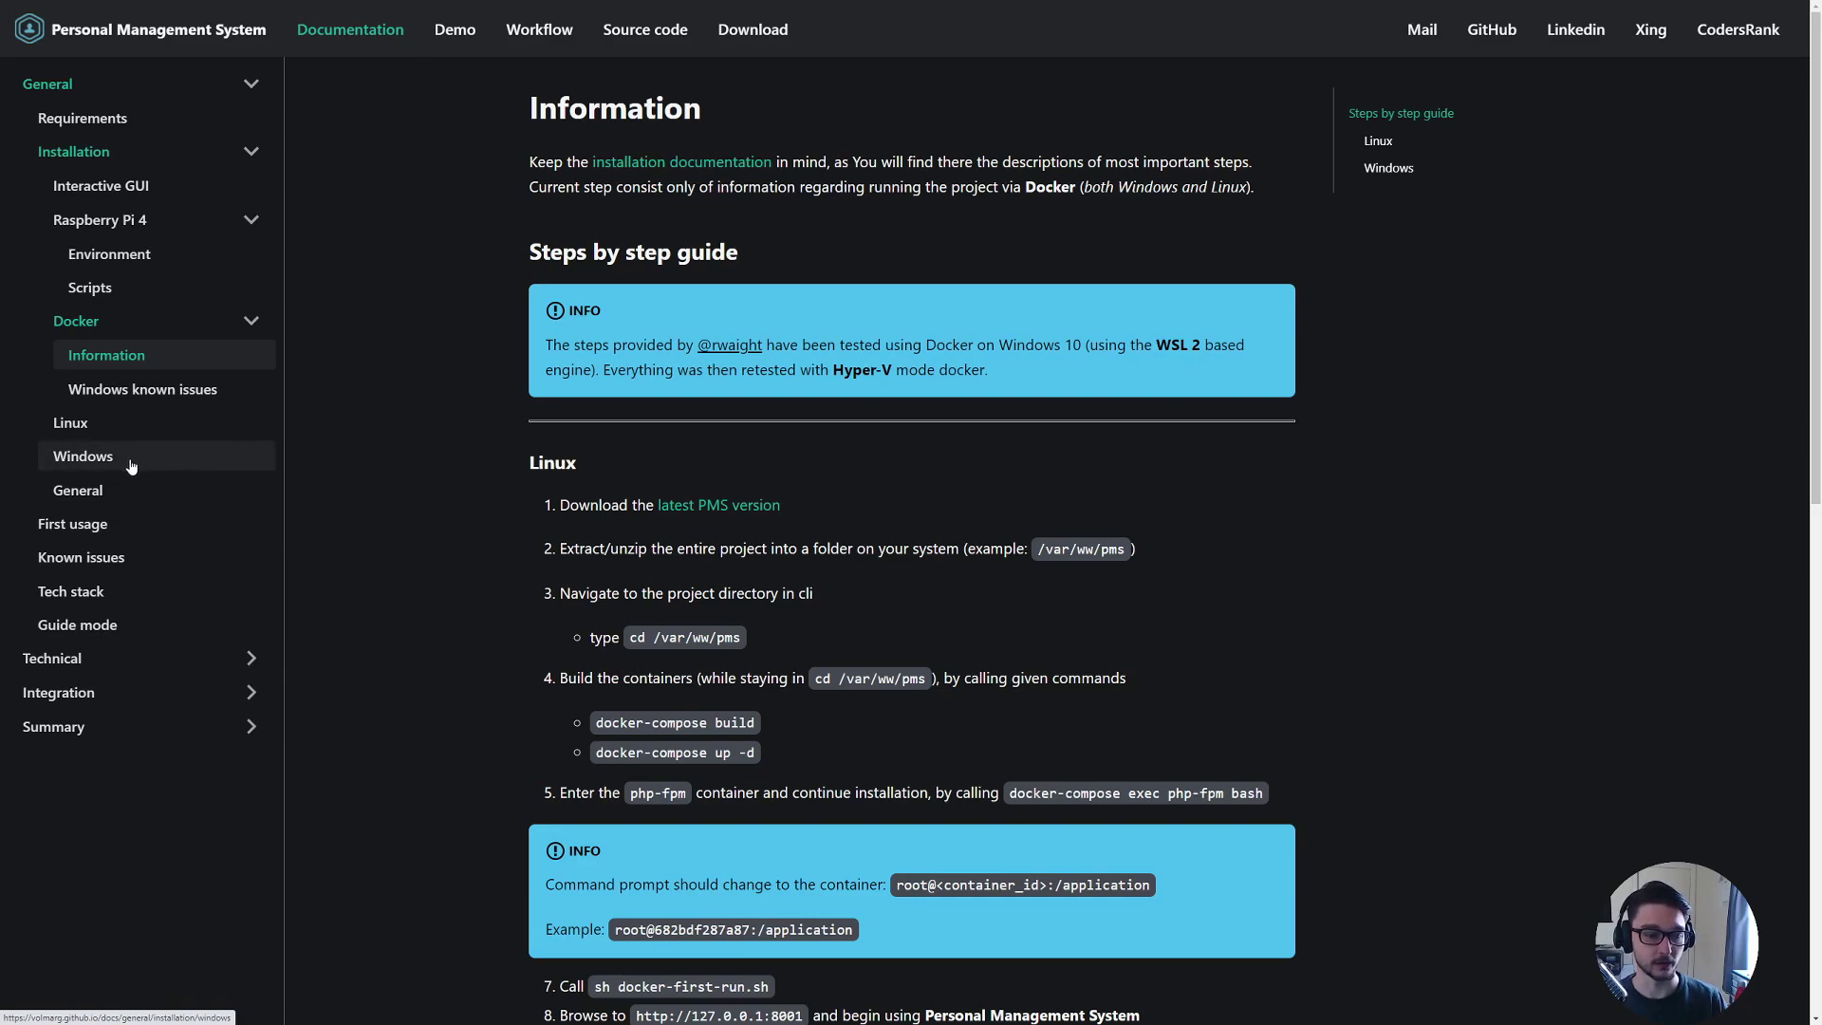
scroll(508, 496, down, 5)
scroll(529, 499, down, 1)
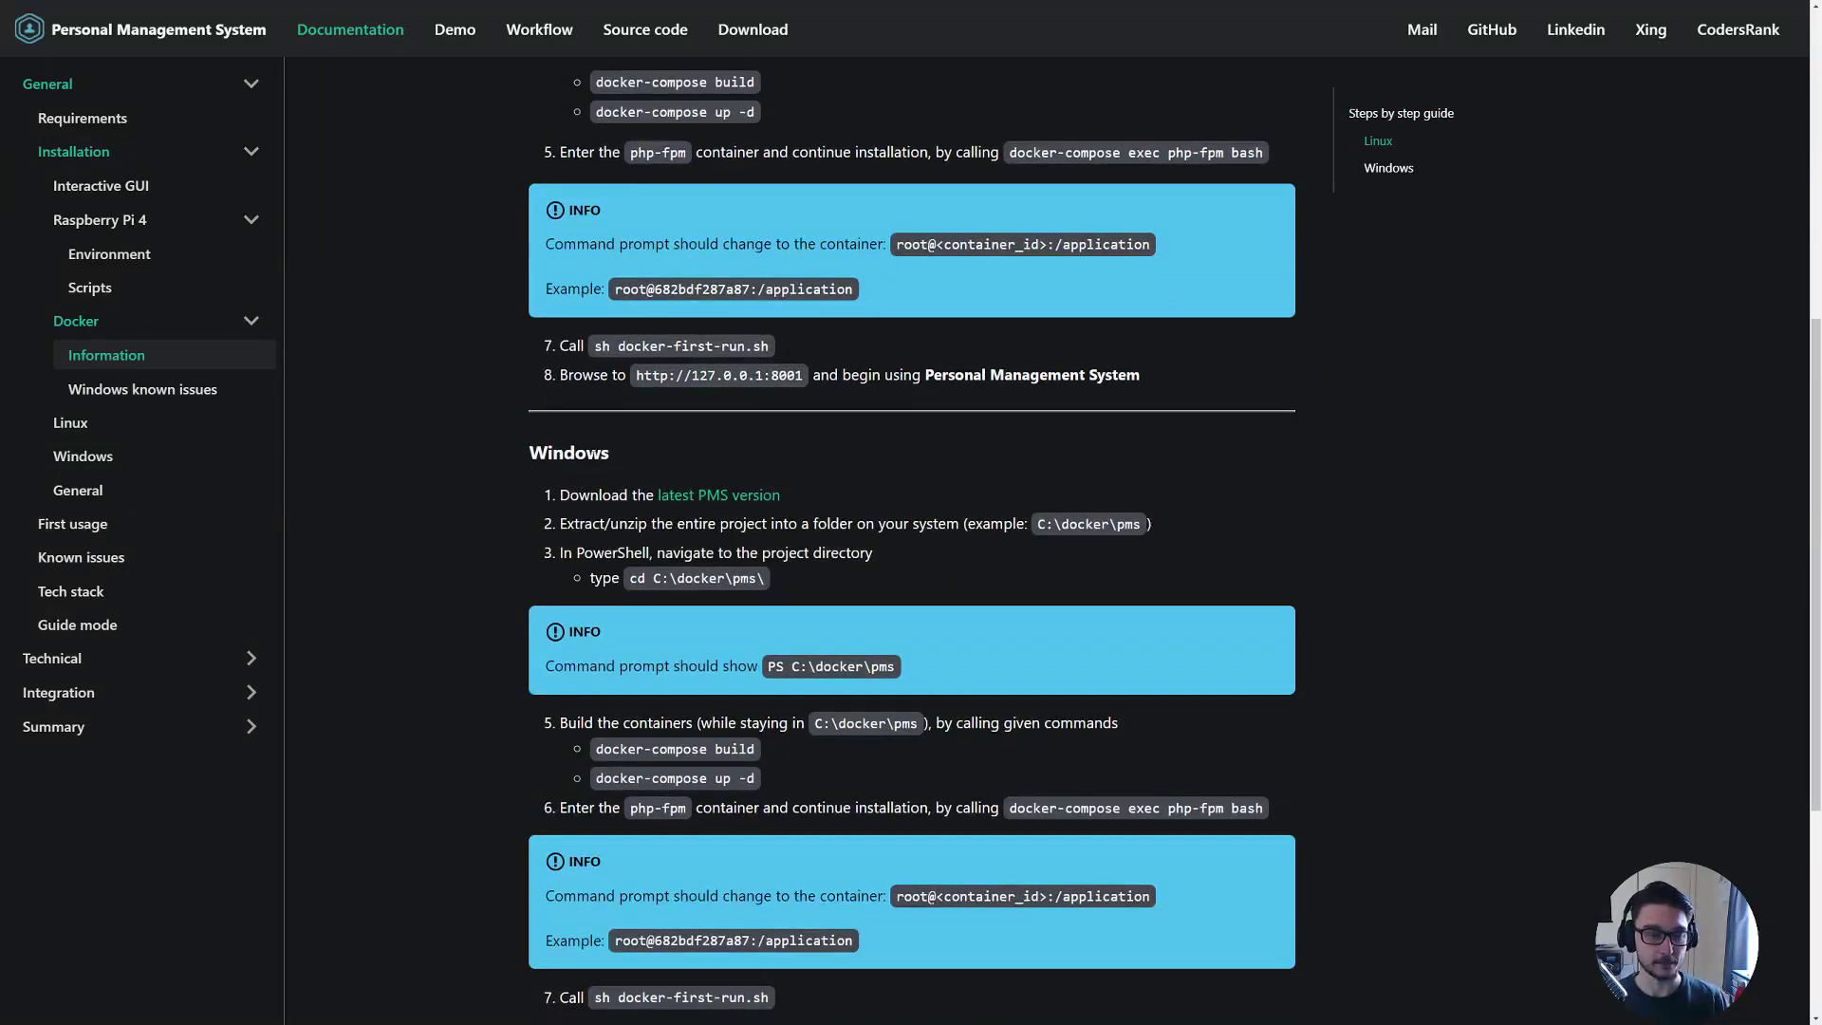
scroll(716, 579, down, 3)
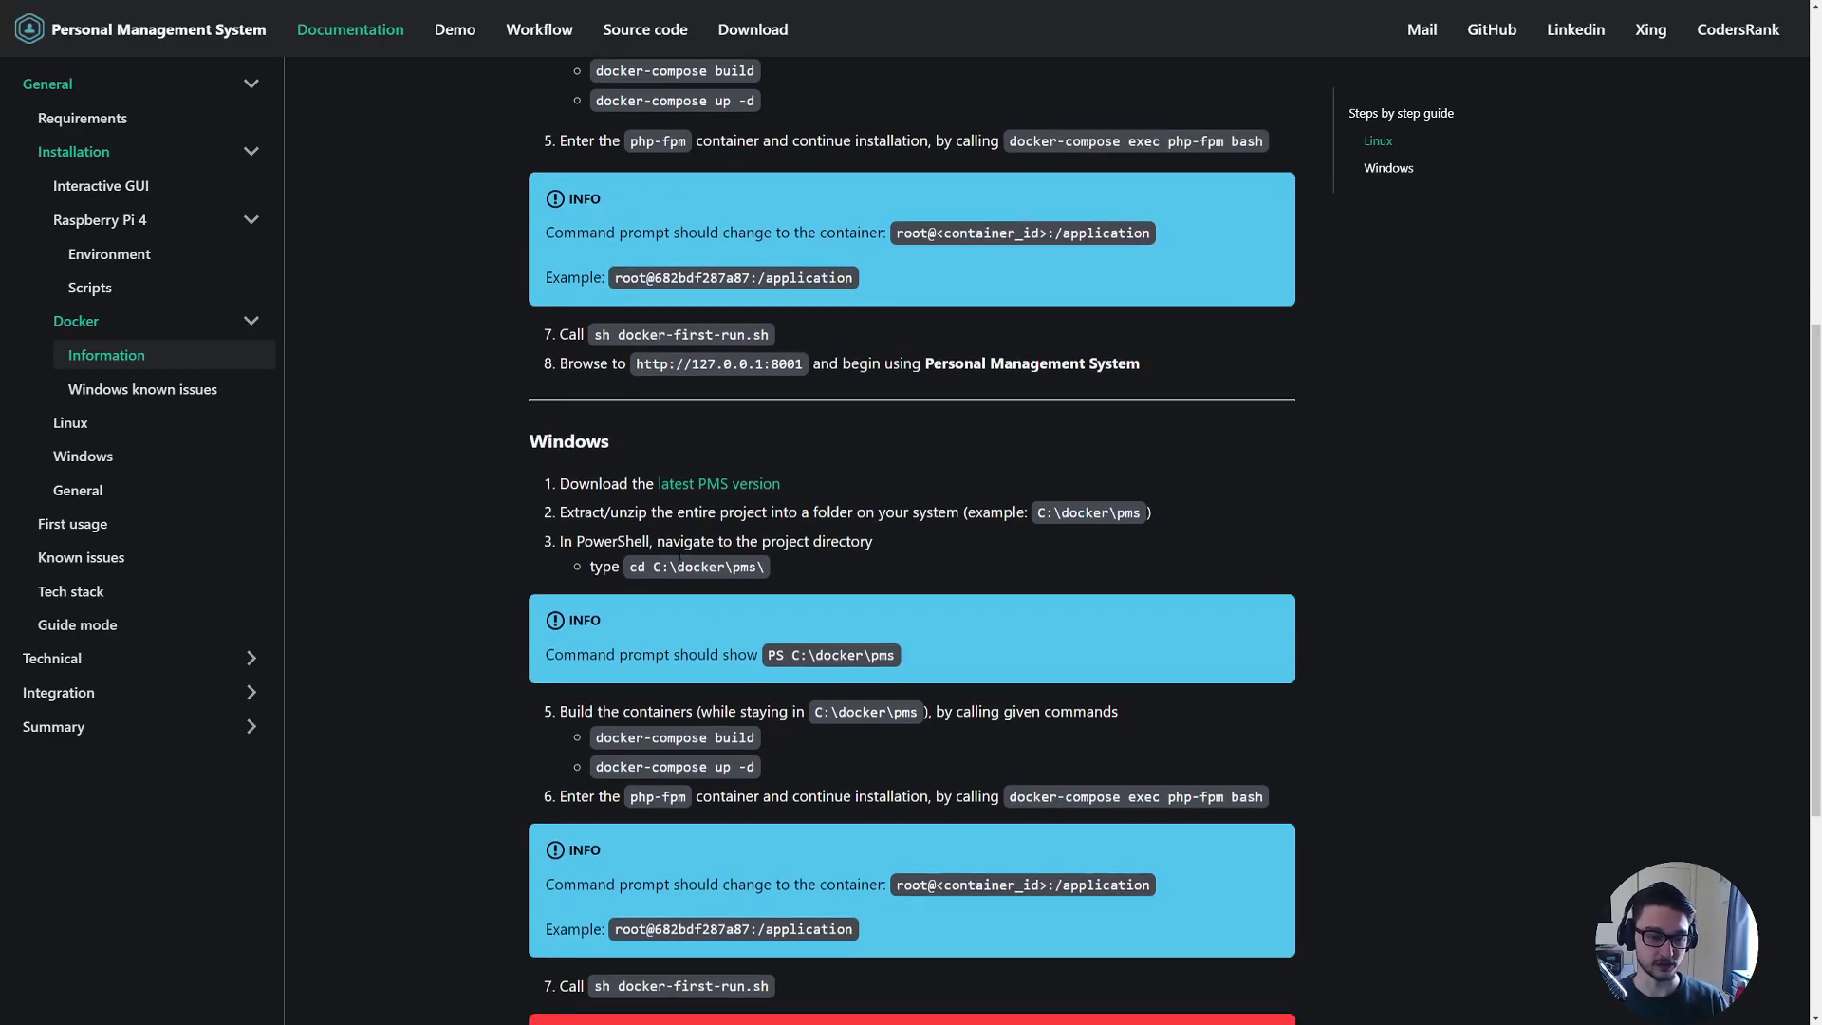
scroll(612, 531, up, 7)
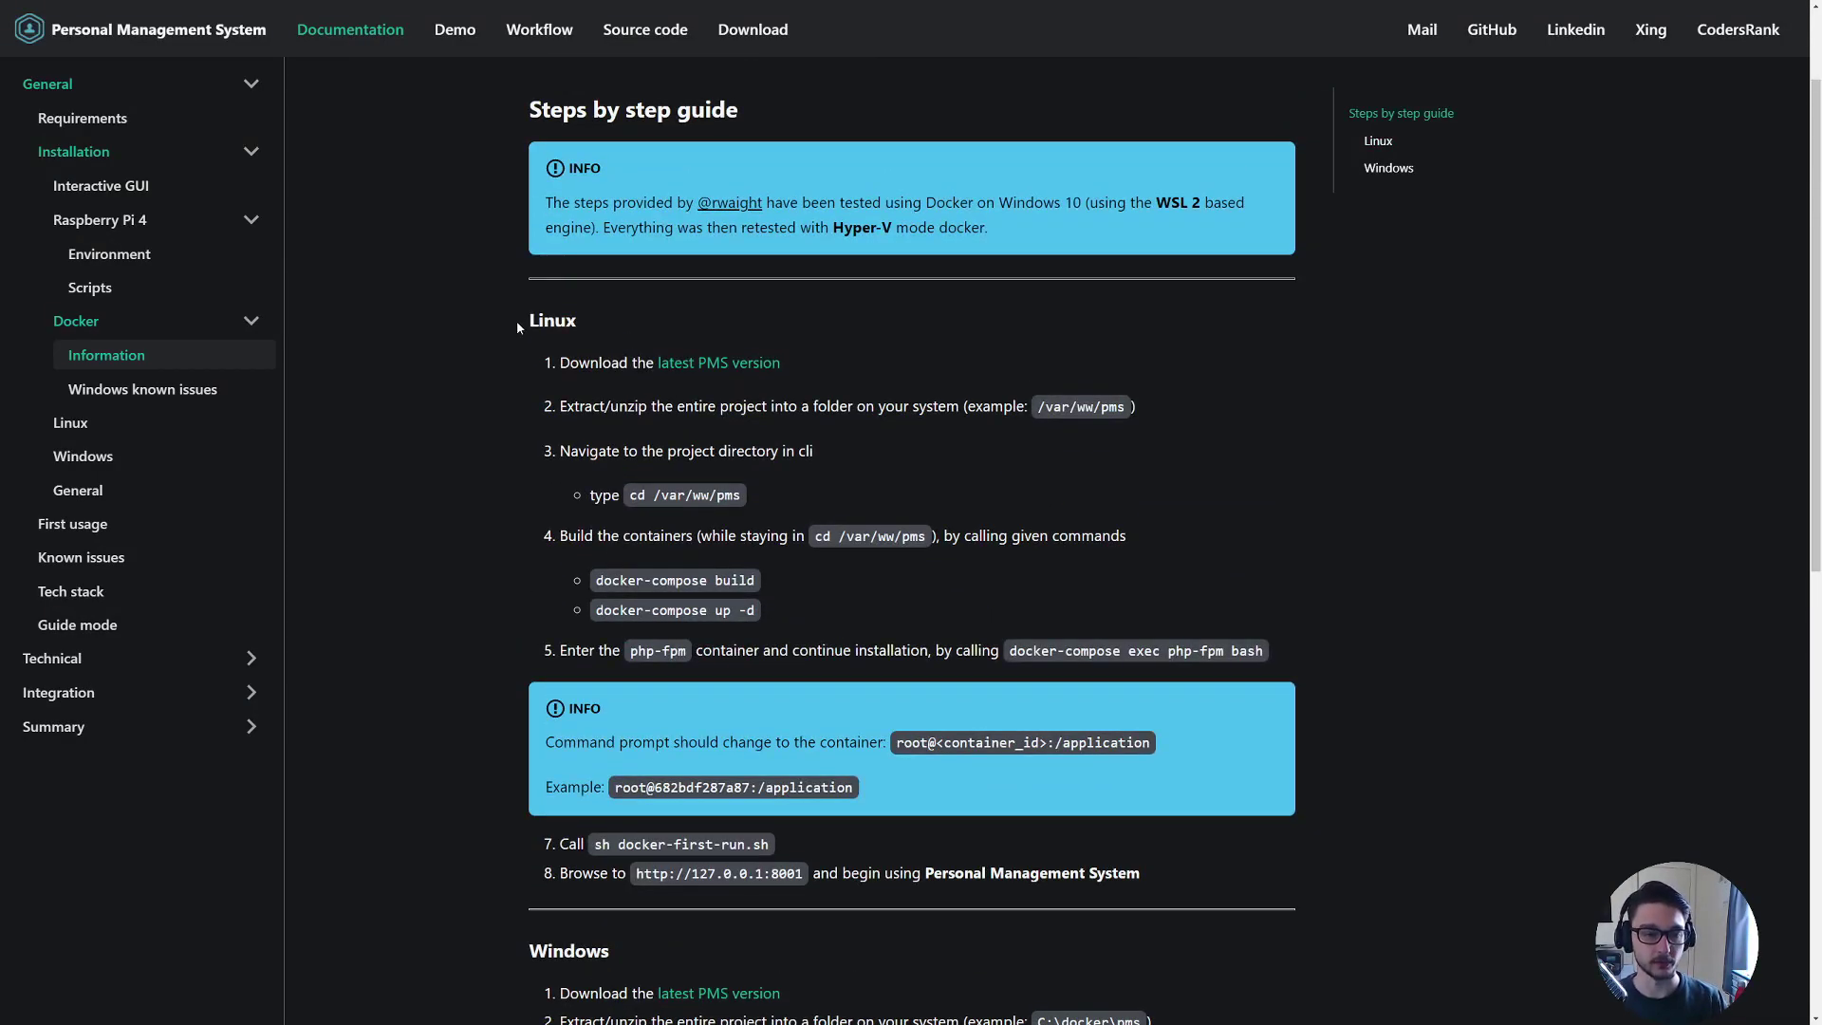
drag(517, 321, 1224, 788)
click(1365, 710)
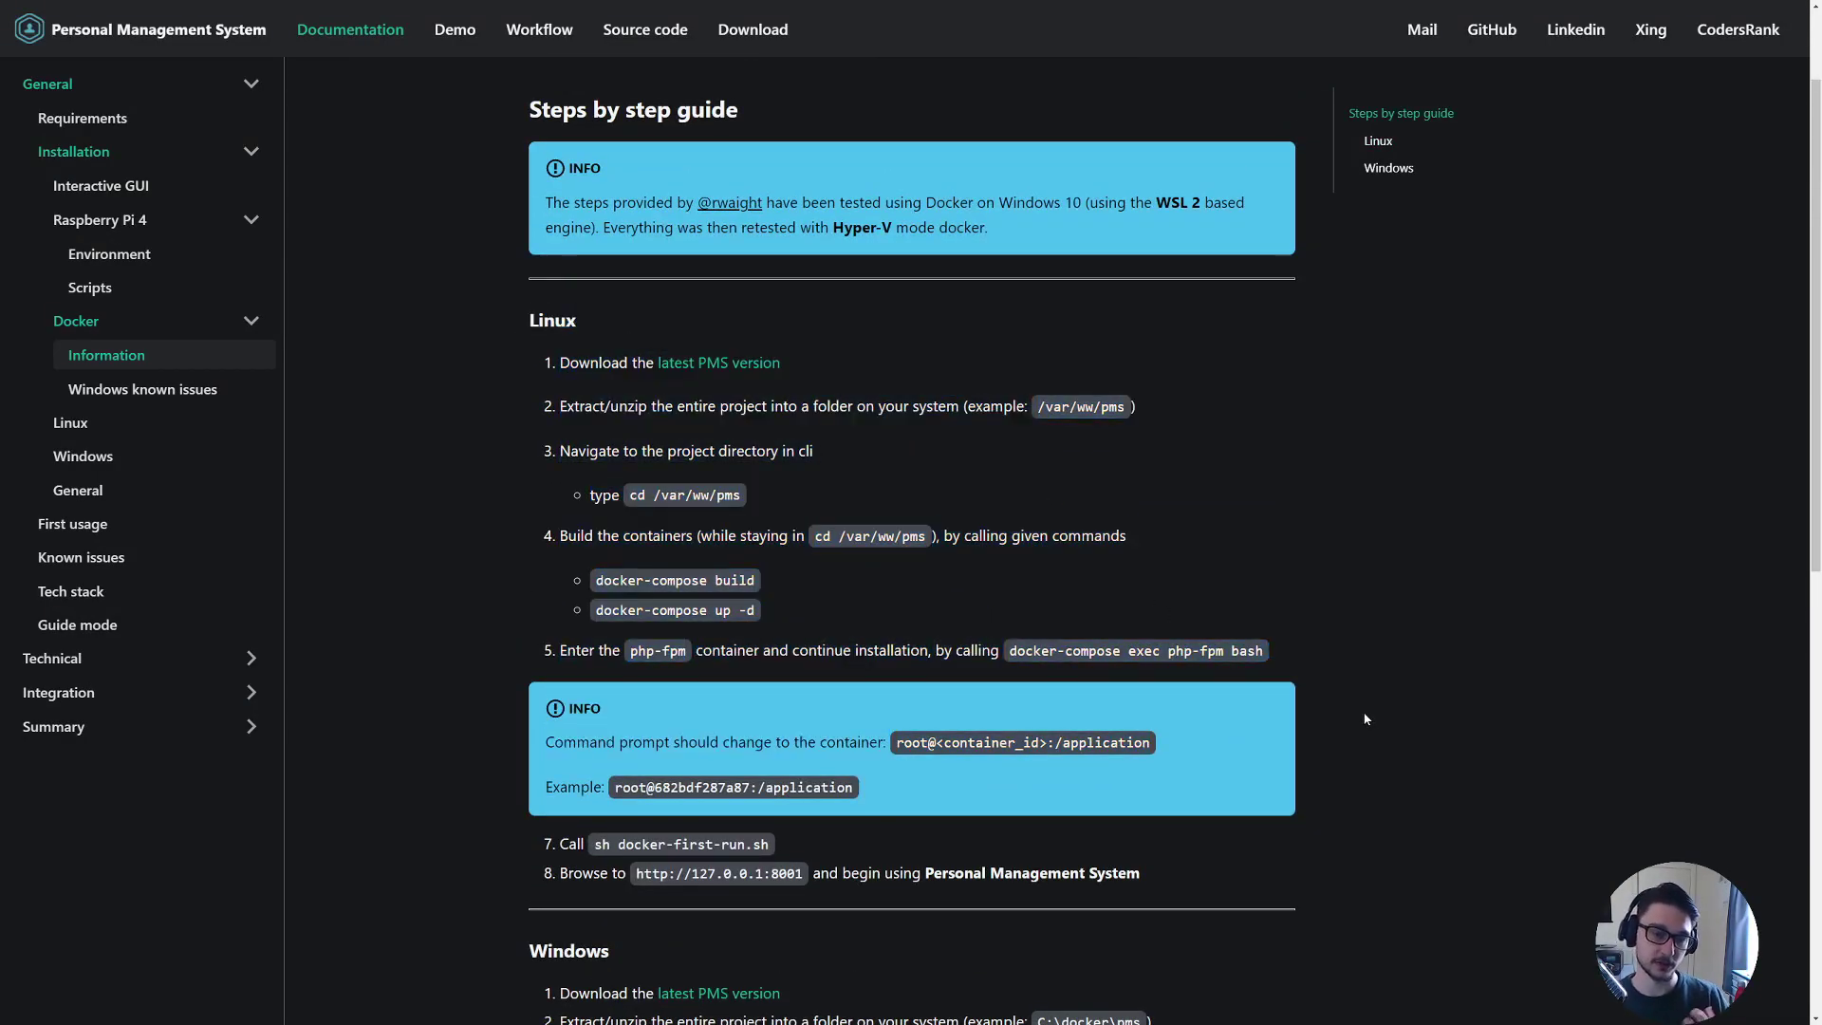
scroll(1195, 510, up, 2)
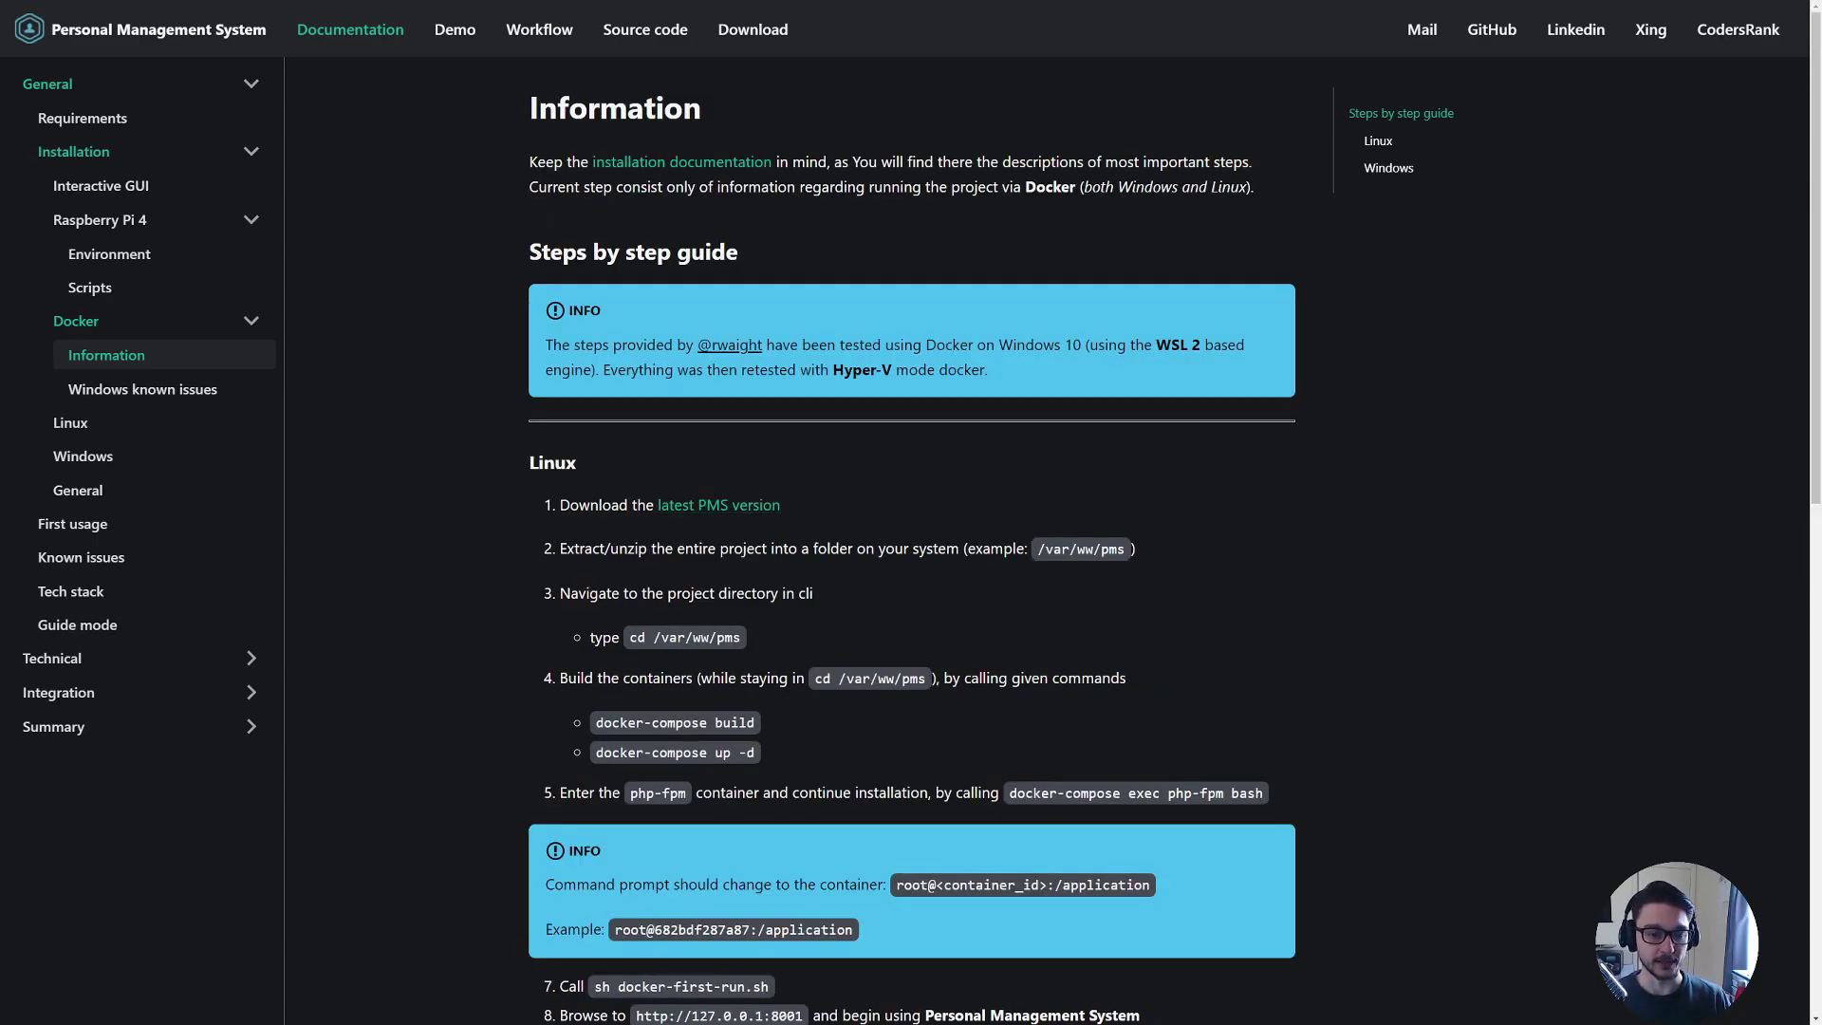
Step: Open the Version 1.4.63 release page, zoom it in, and place a new terminal over it
click(731, 509)
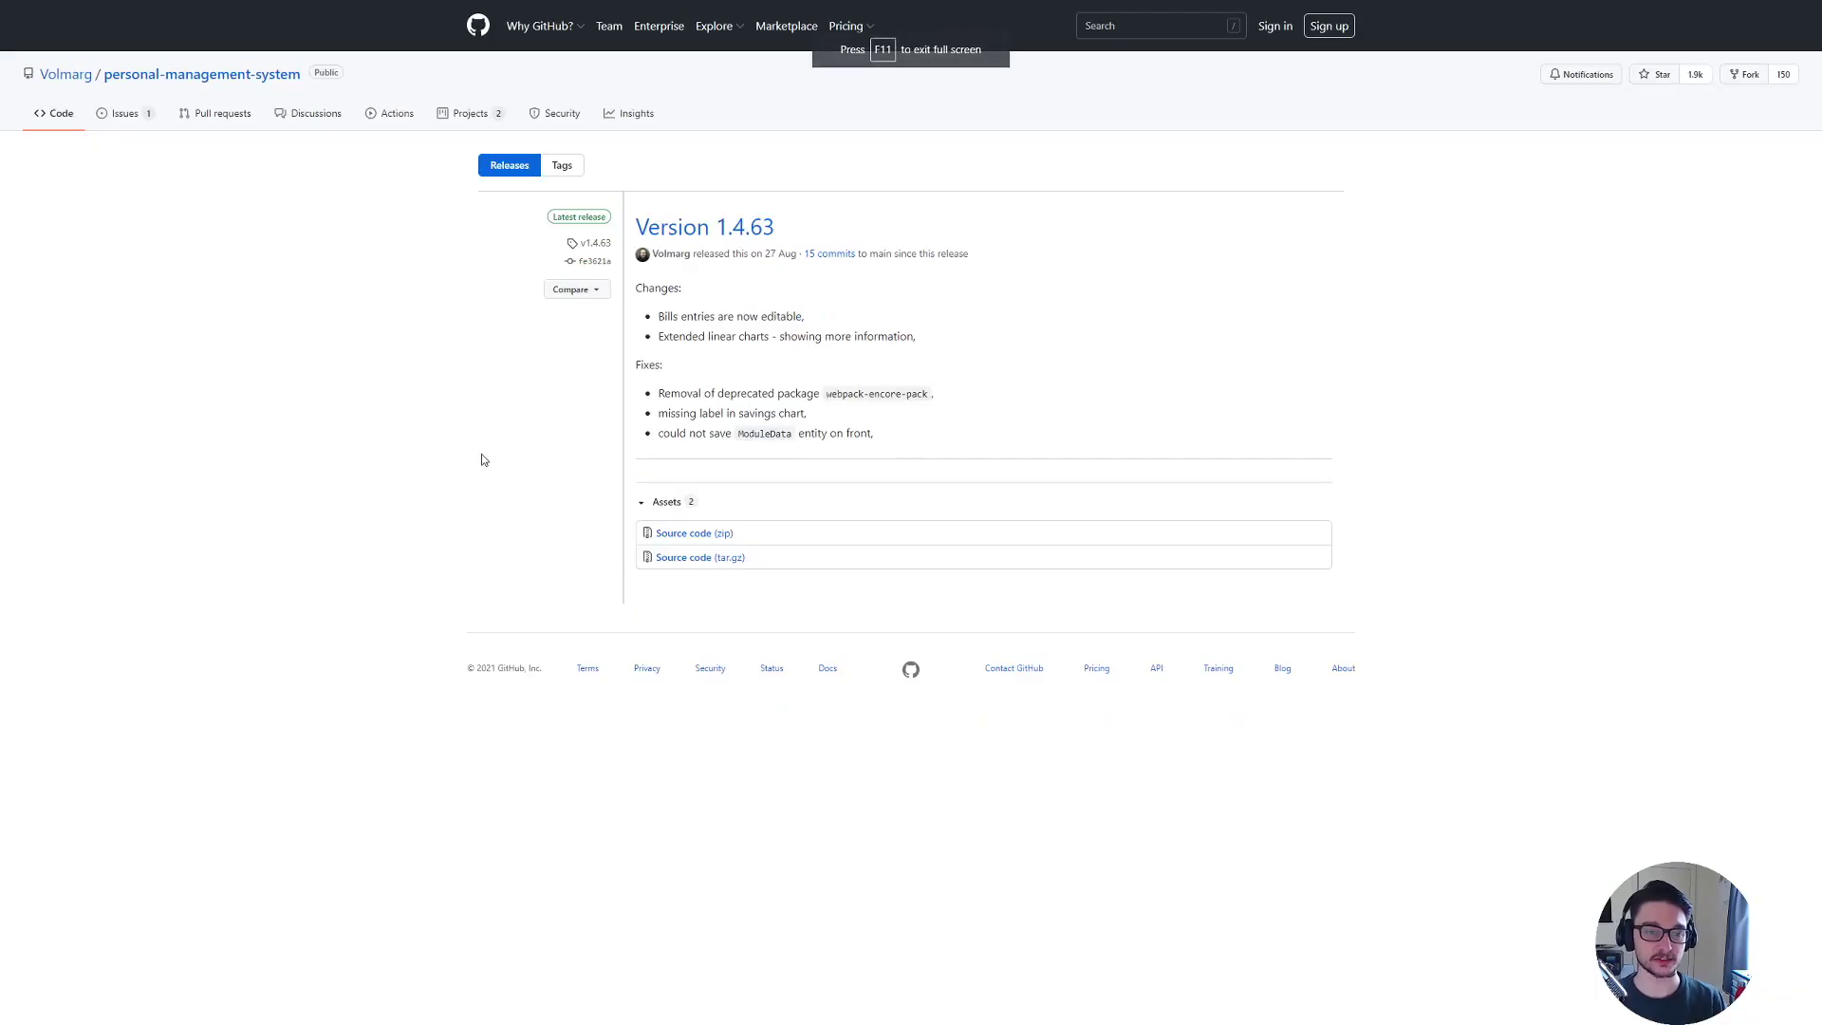
key(ctrl+plus)
key(ctrl+plus)
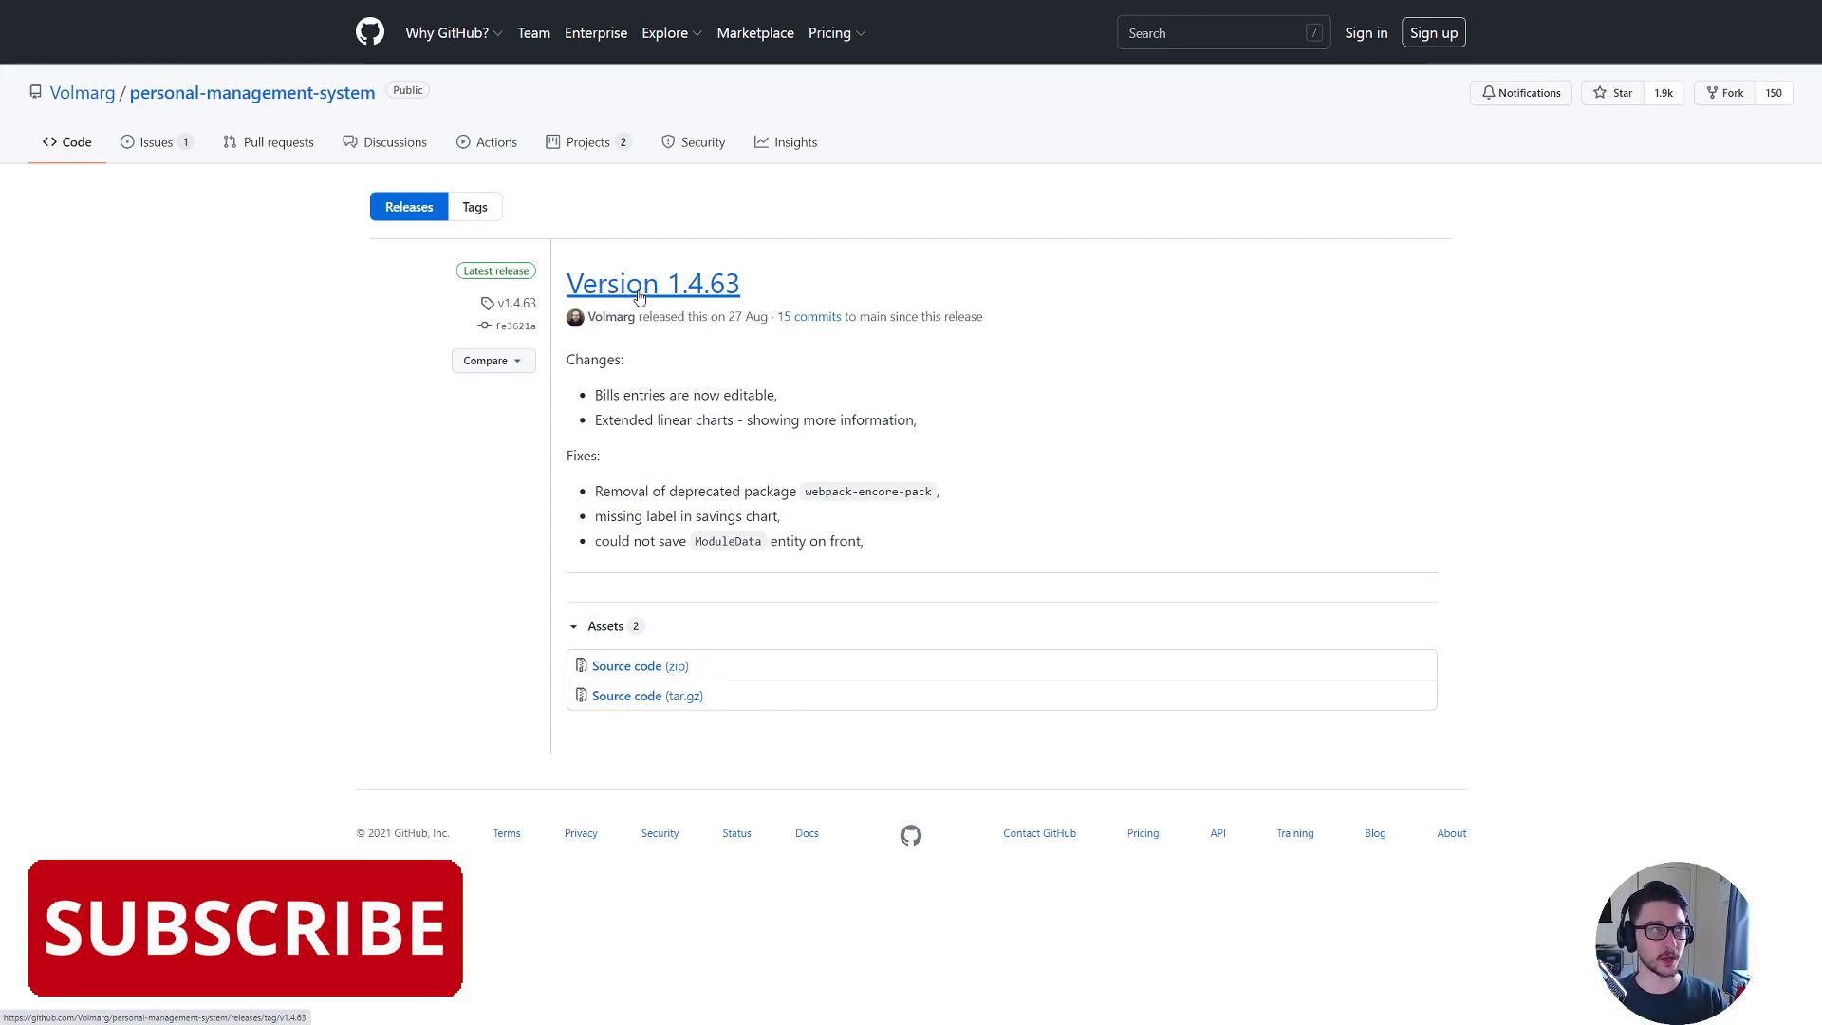
key(super+6)
drag(711, 204, 797, 192)
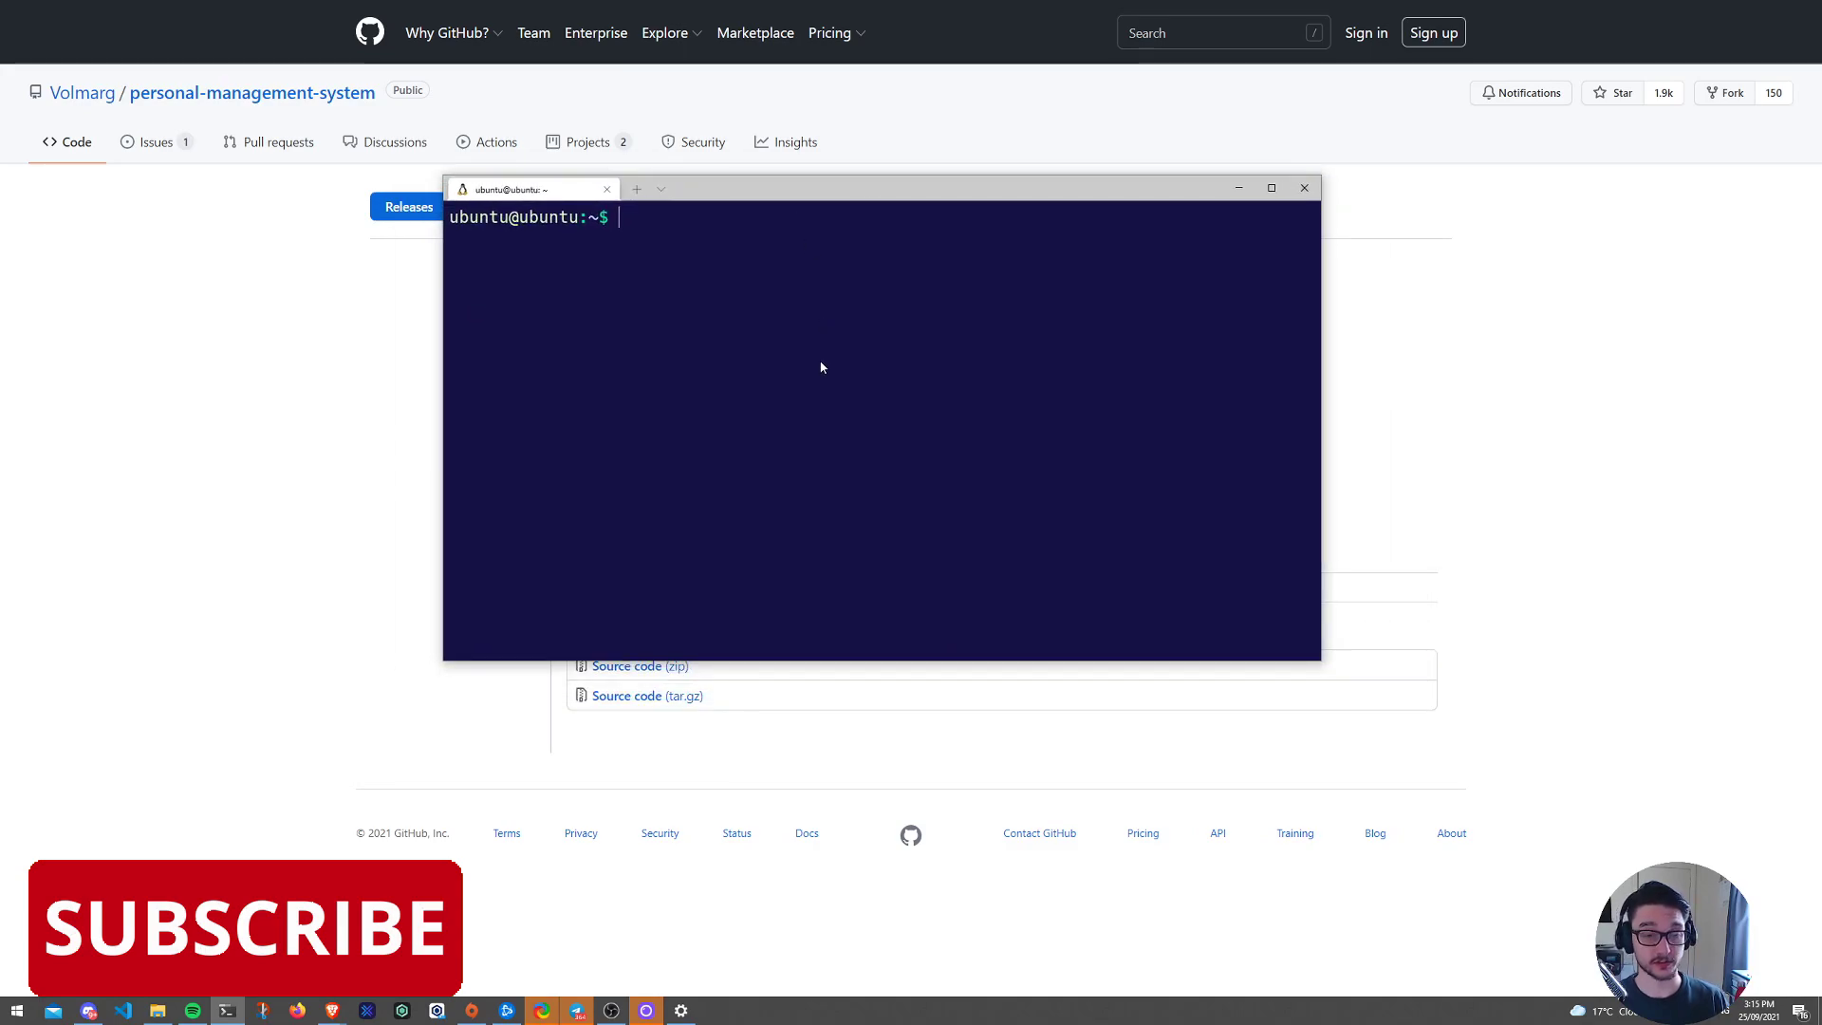
Step: List the home directory and move the terminal beside the release notes
text(ls)
key(Return)
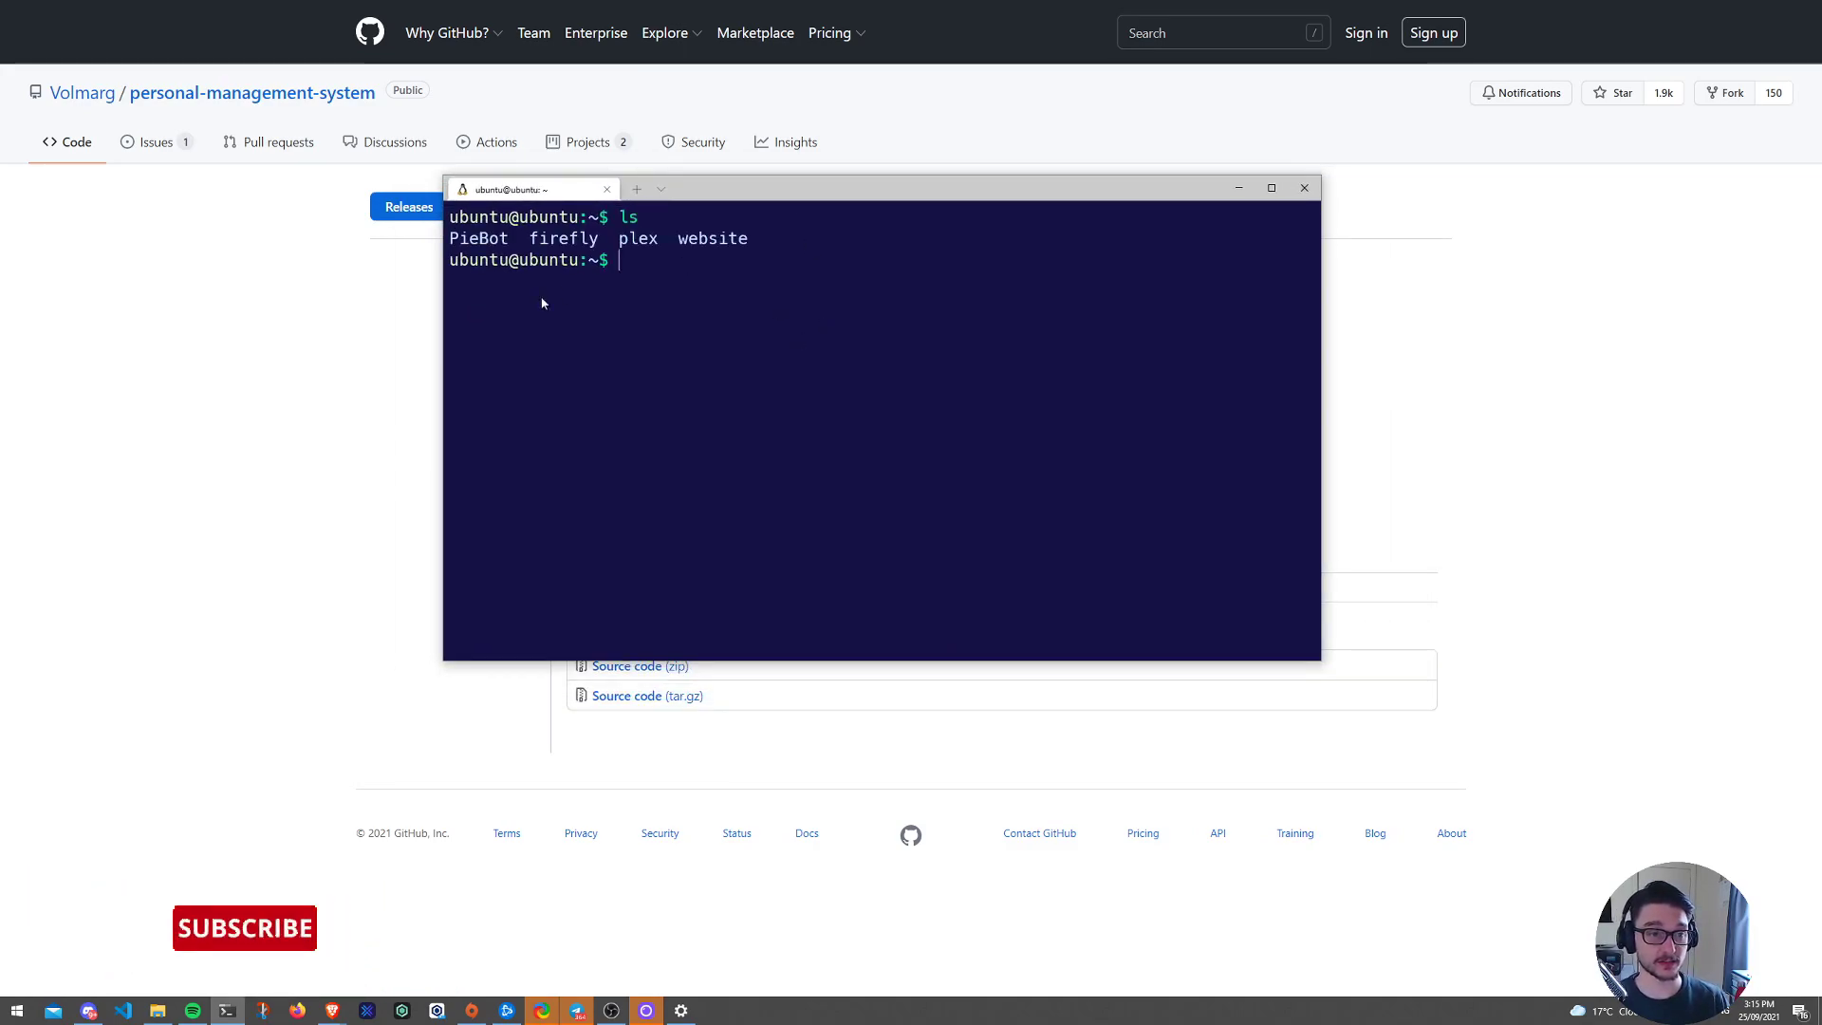
drag(783, 186, 1165, 200)
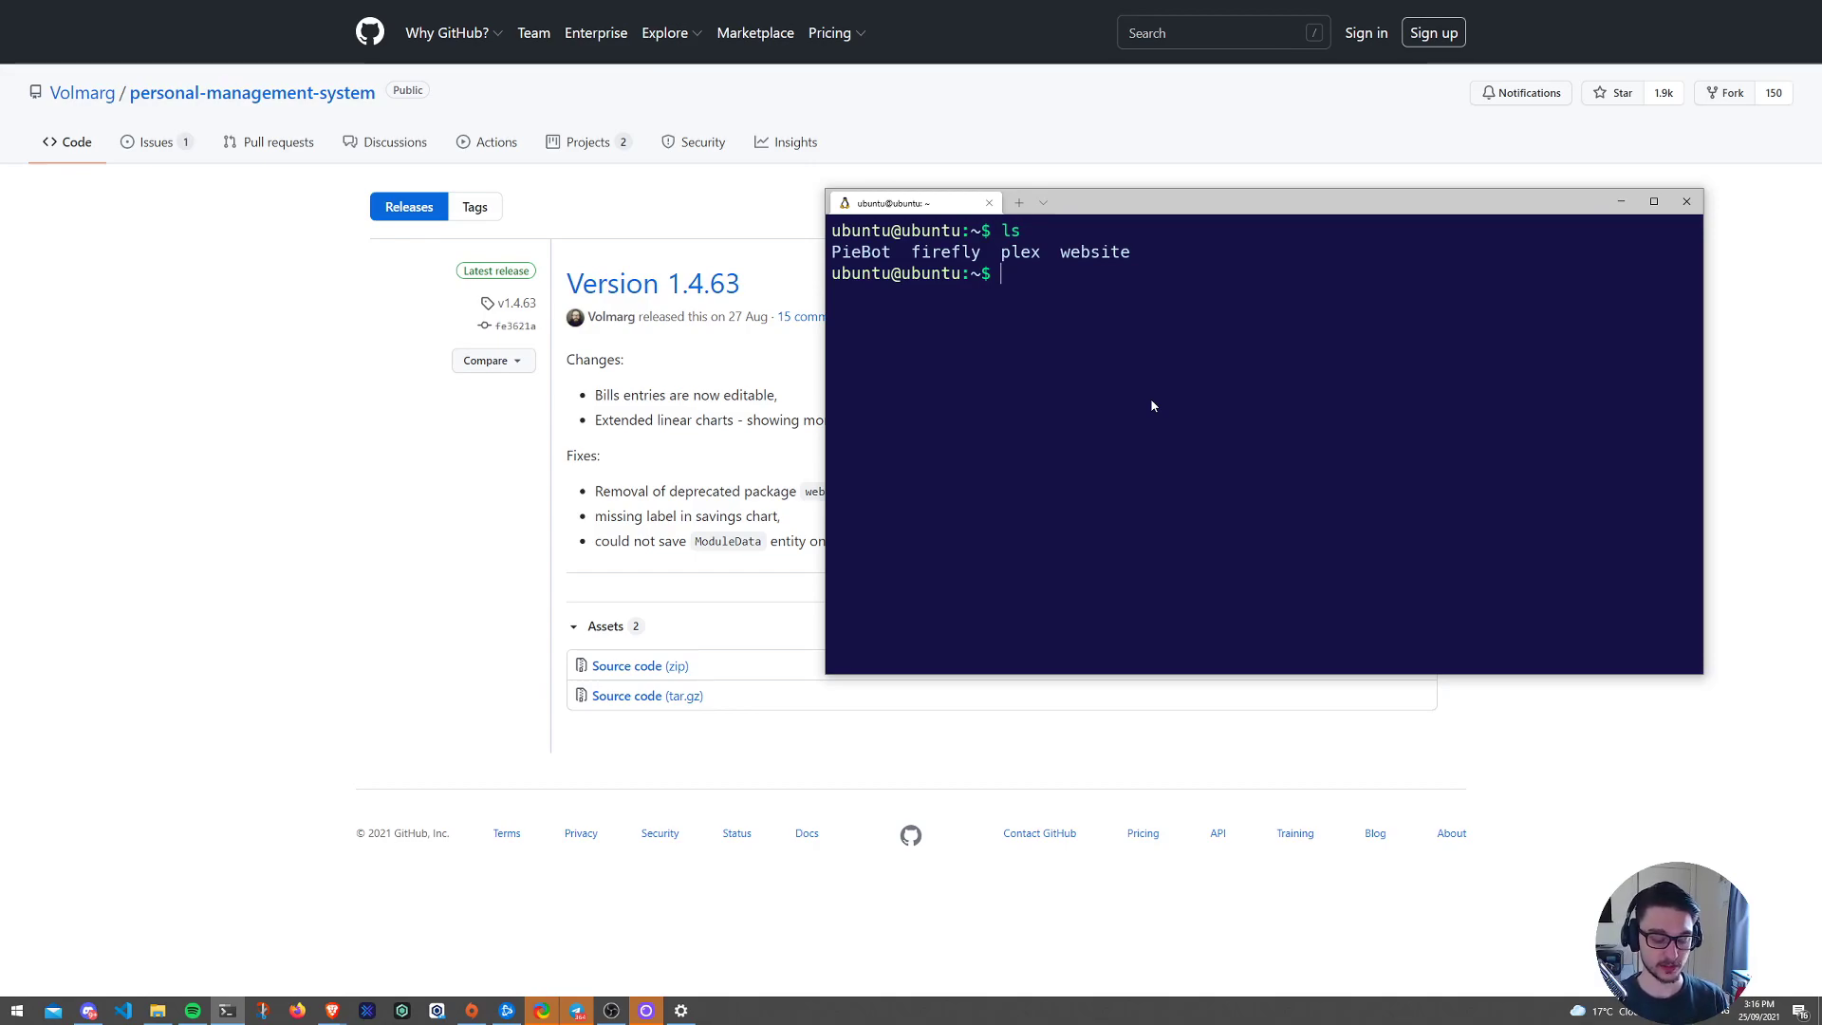
Step: Create the pms folder and change into it, then bring the release page forward
text(mkdir pms)
key(Return)
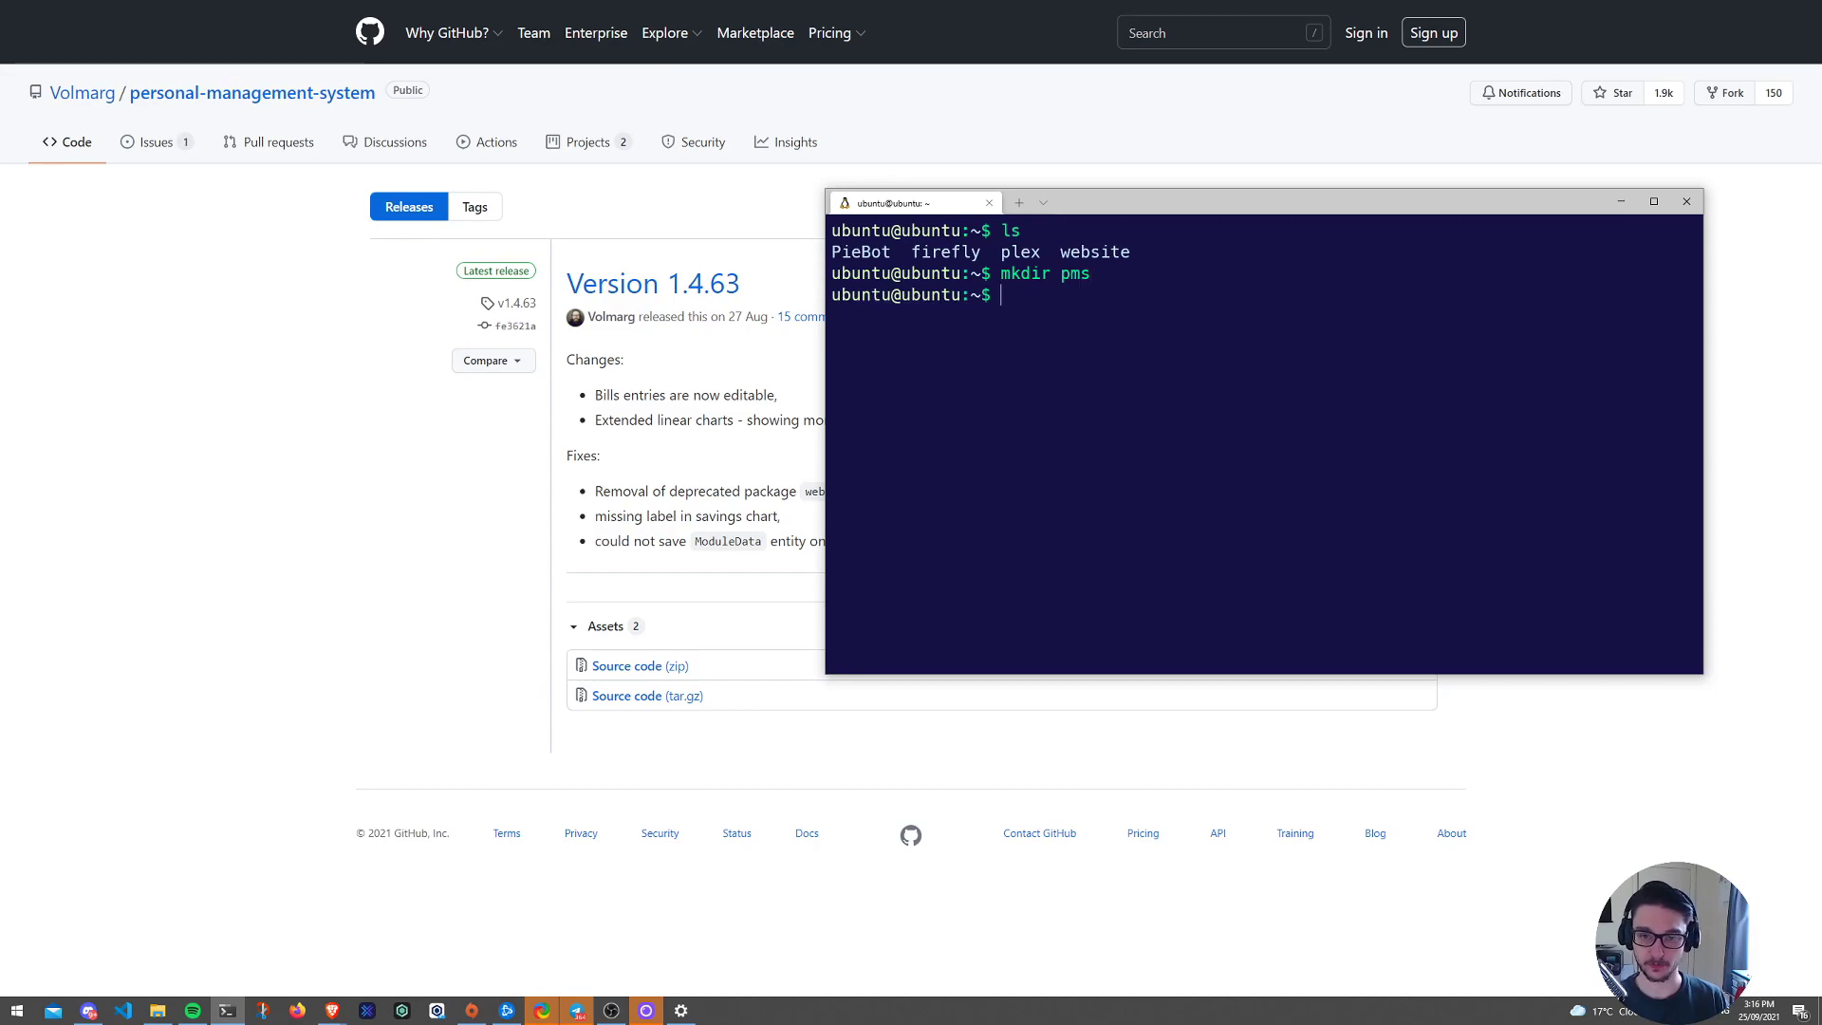
text(cd pms)
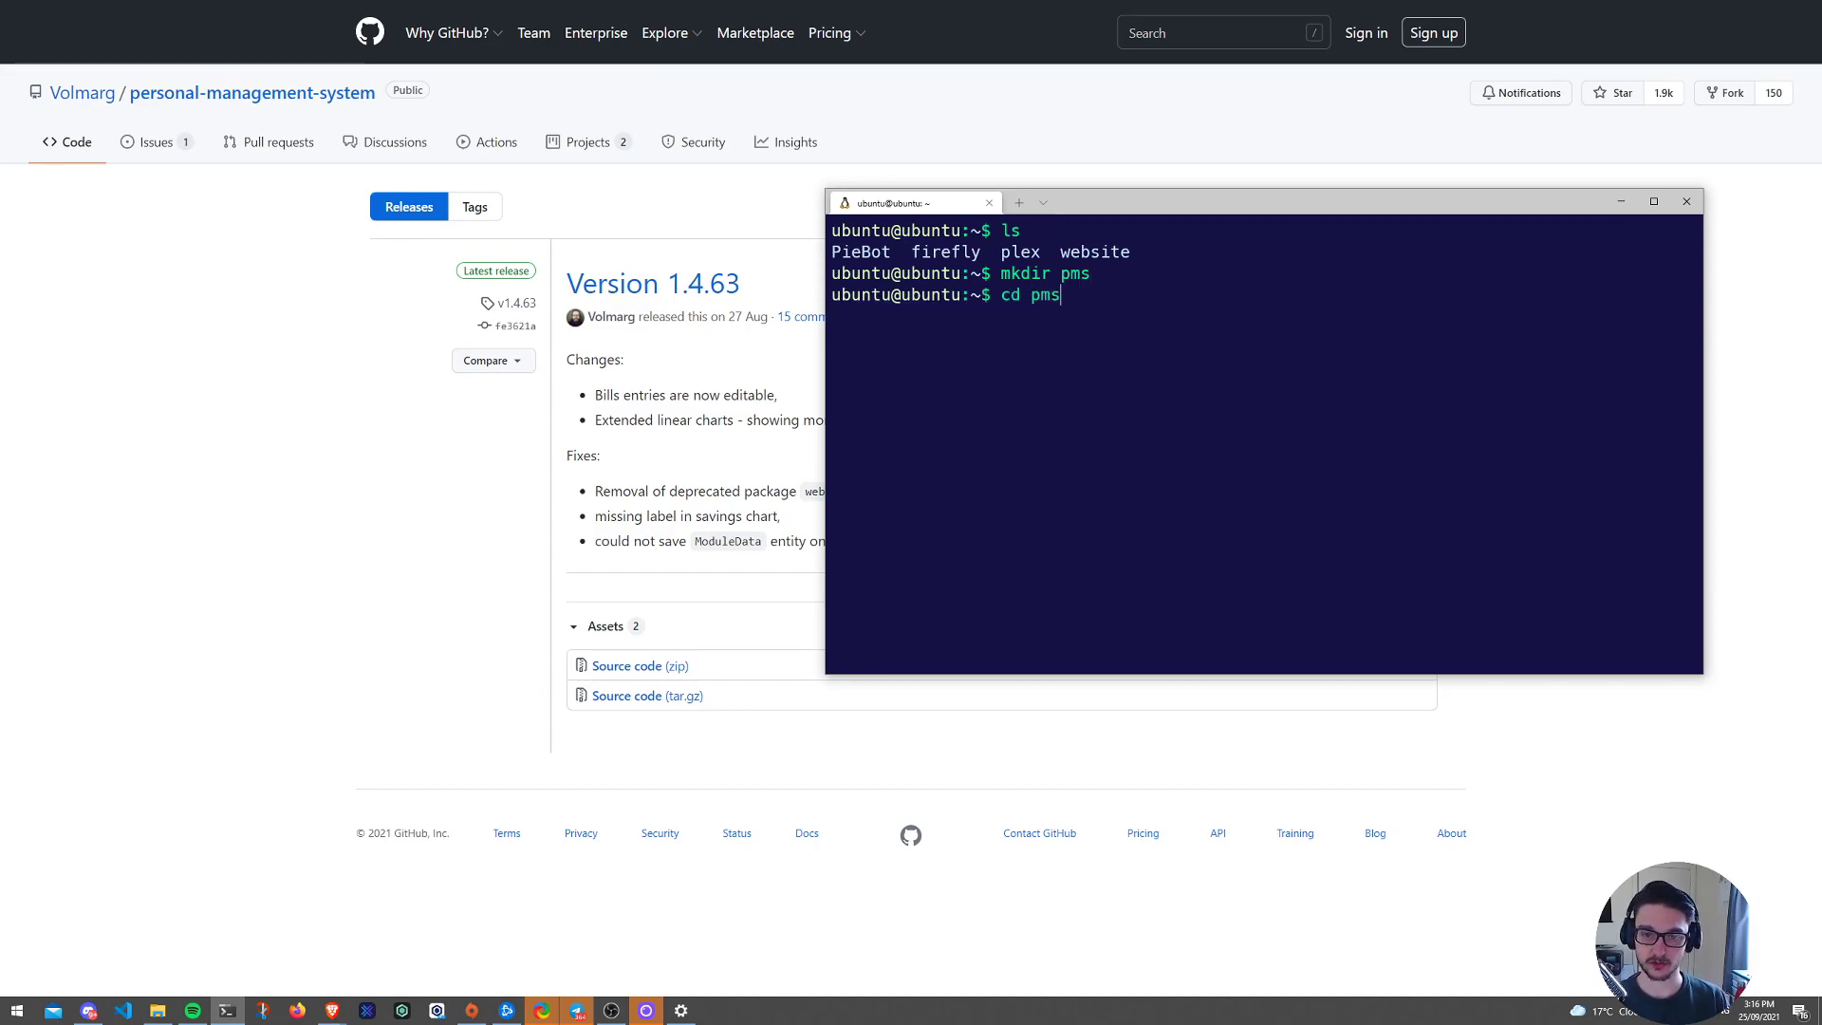
key(Tab)
key(Return)
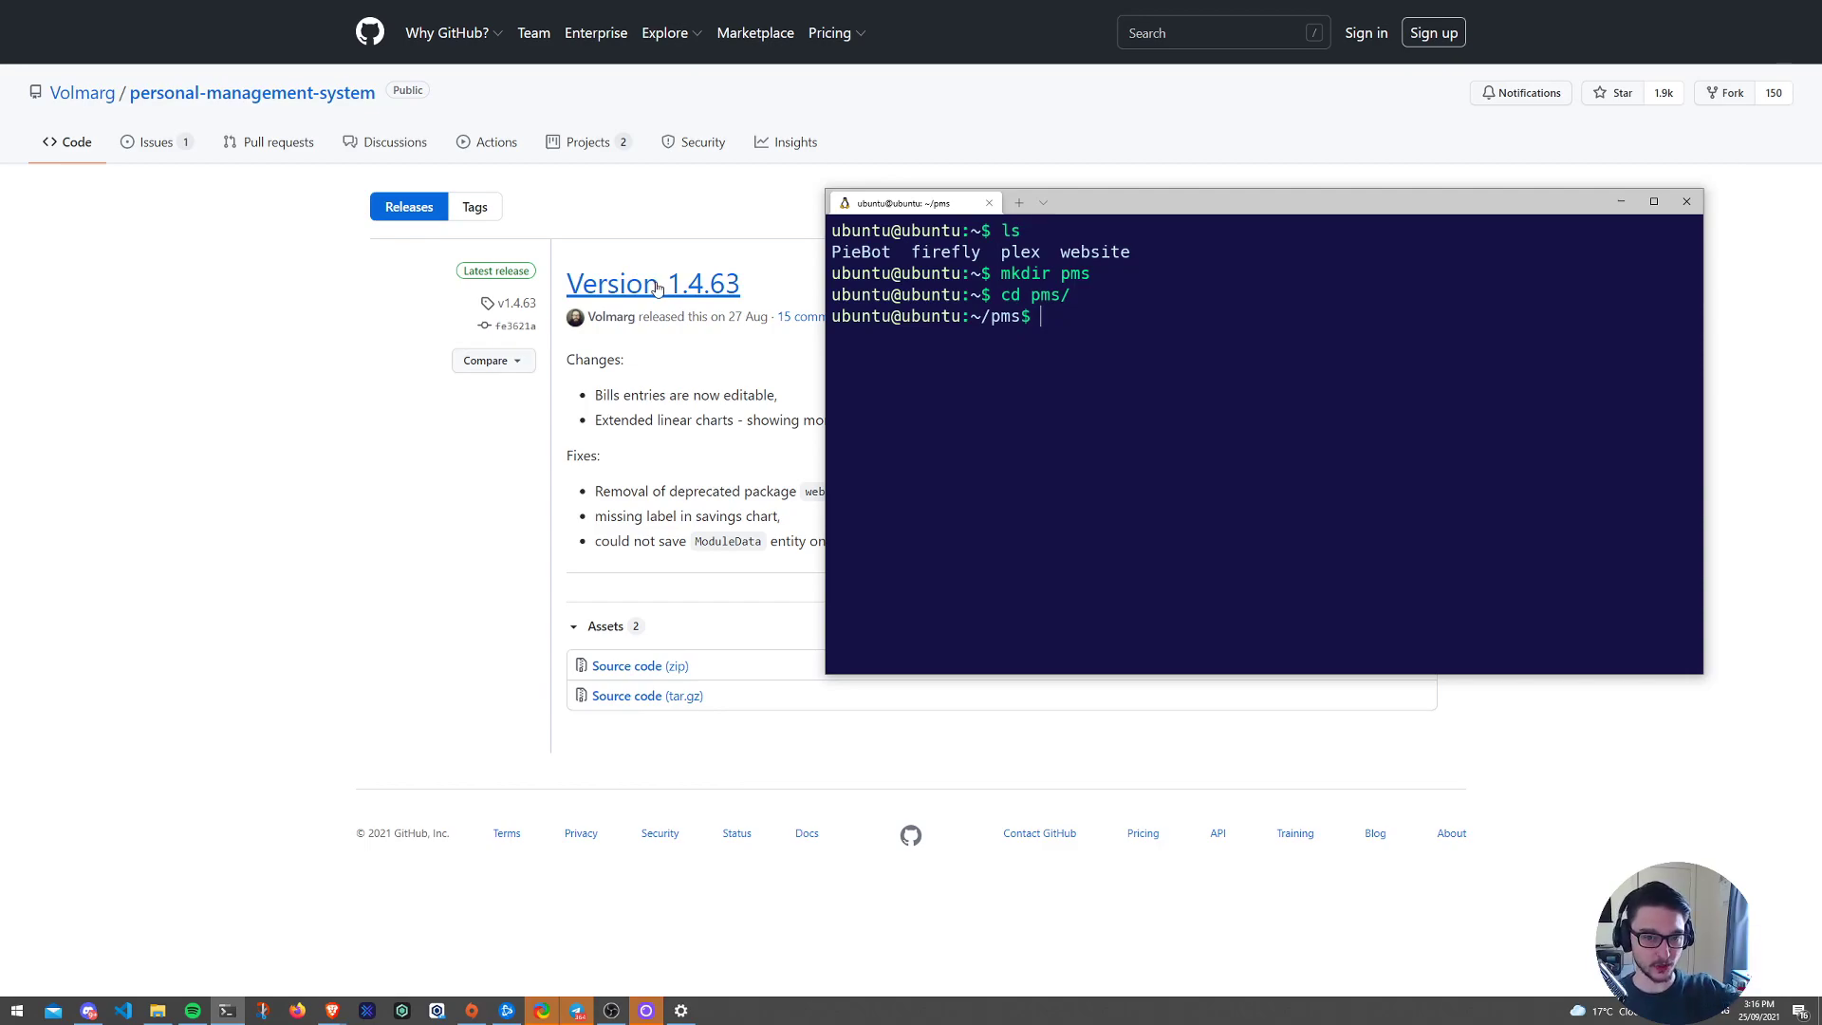
click(642, 728)
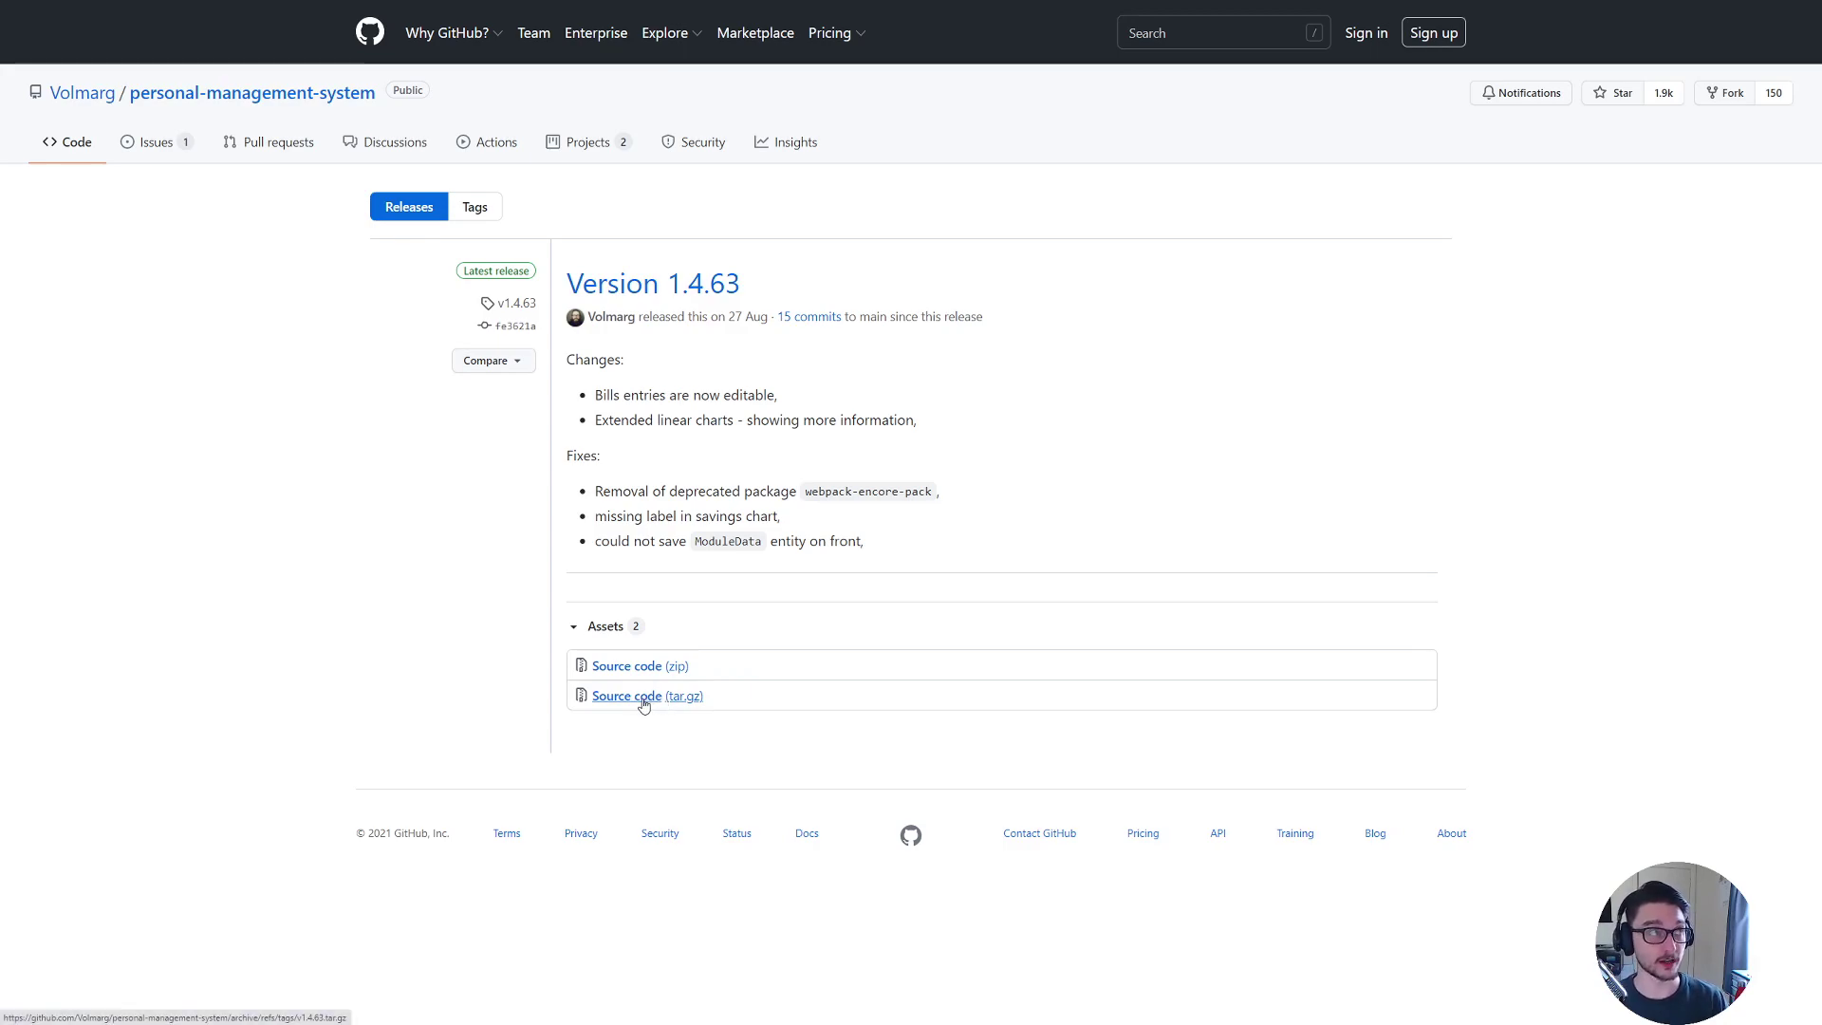
Step: Copy the Source code (tar.gz) link and download it with wget into ~/pms
right_click(643, 702)
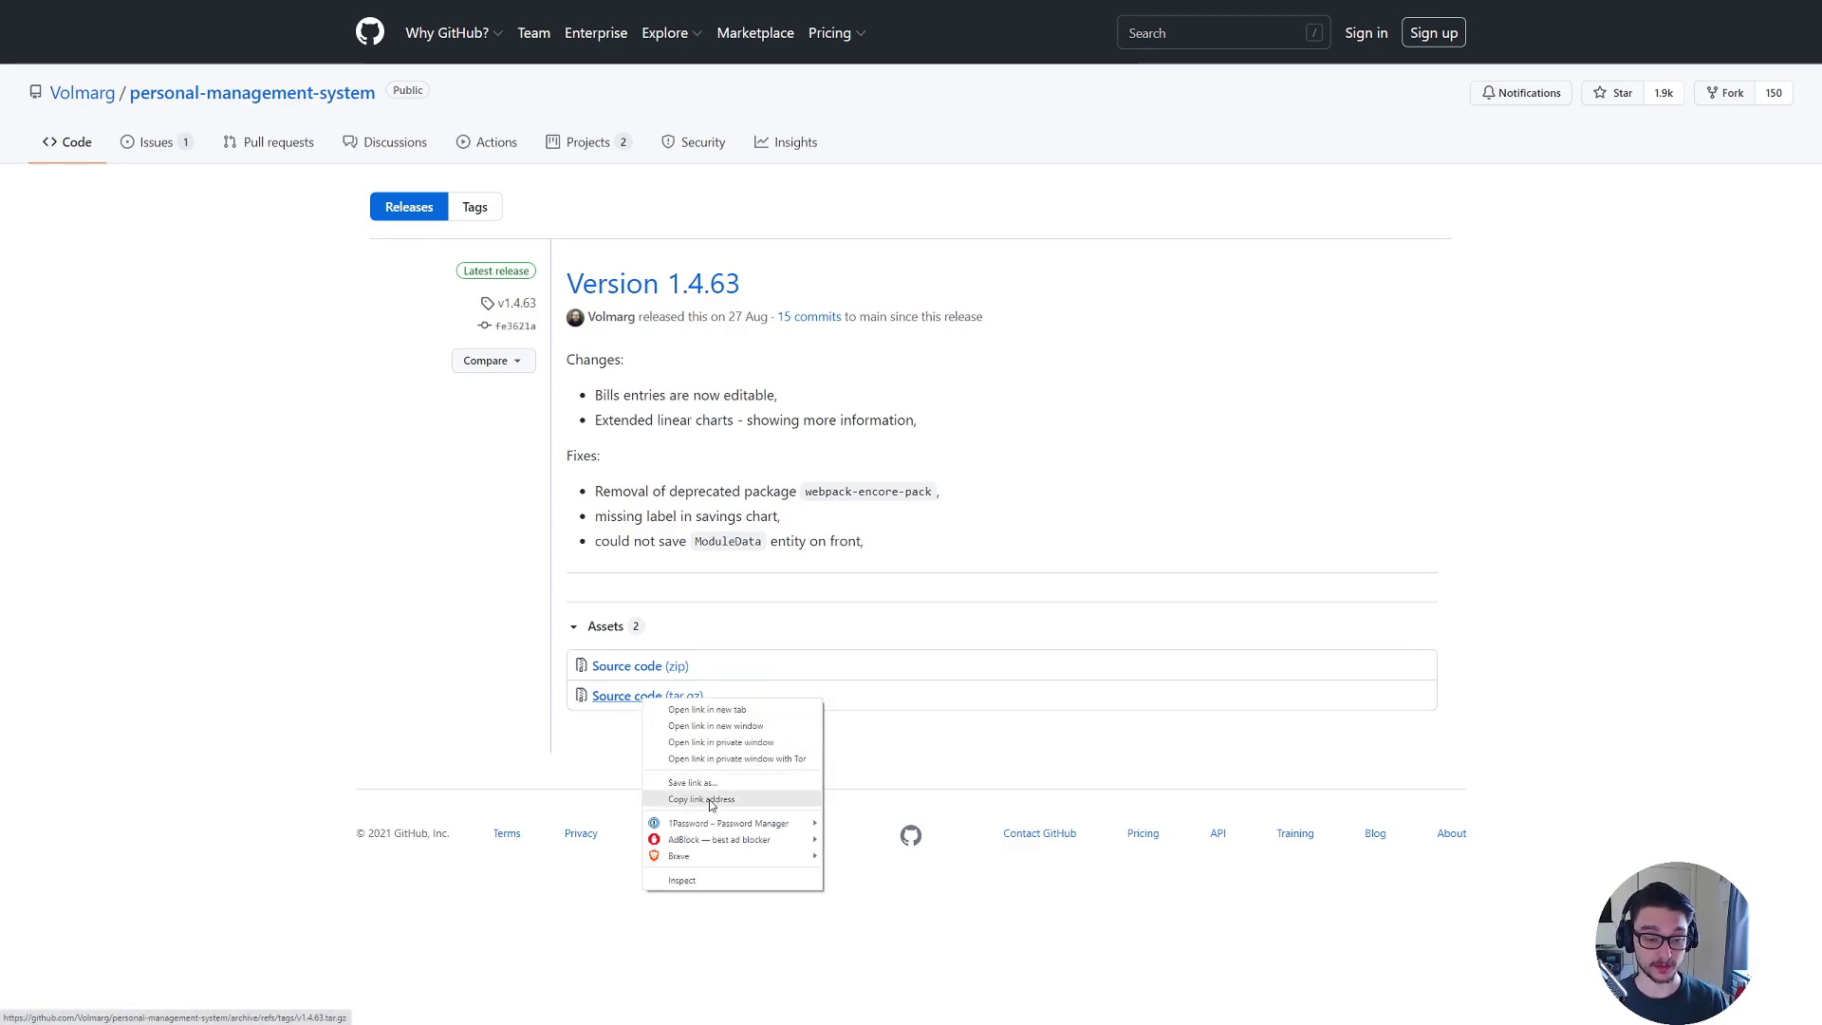
click(743, 799)
key(alt+Tab)
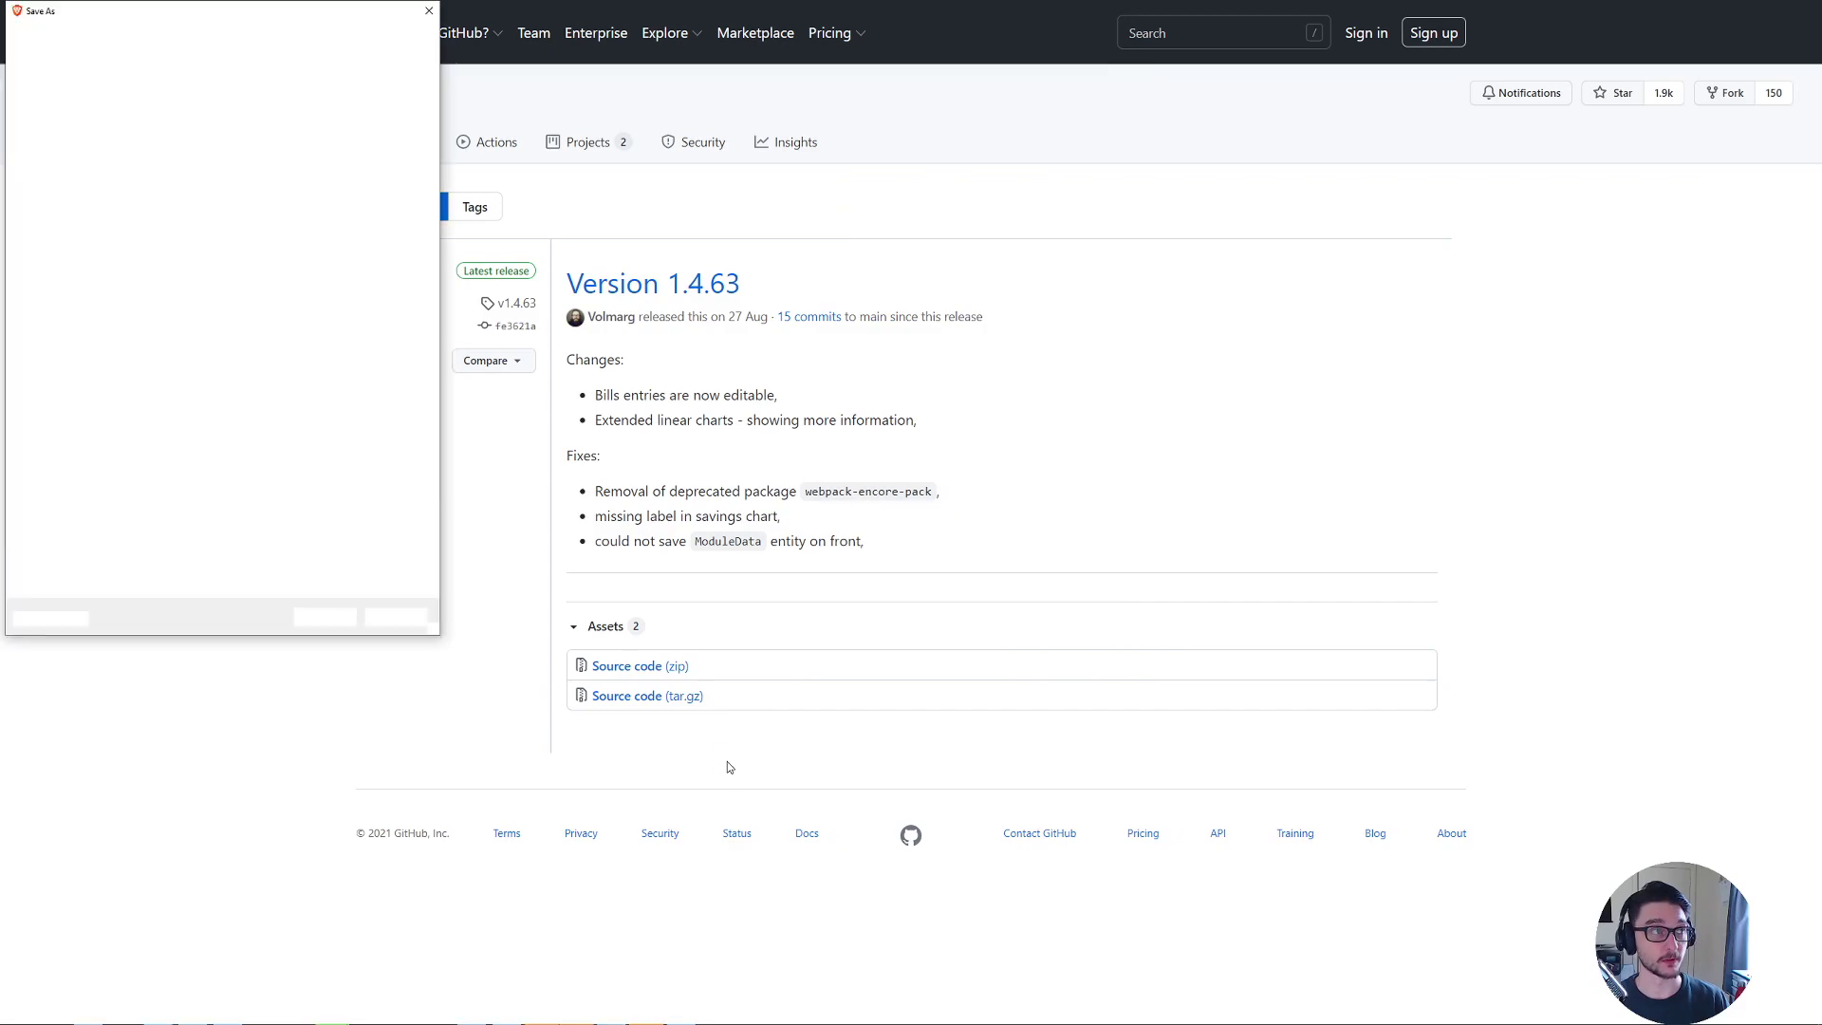
text(wget)
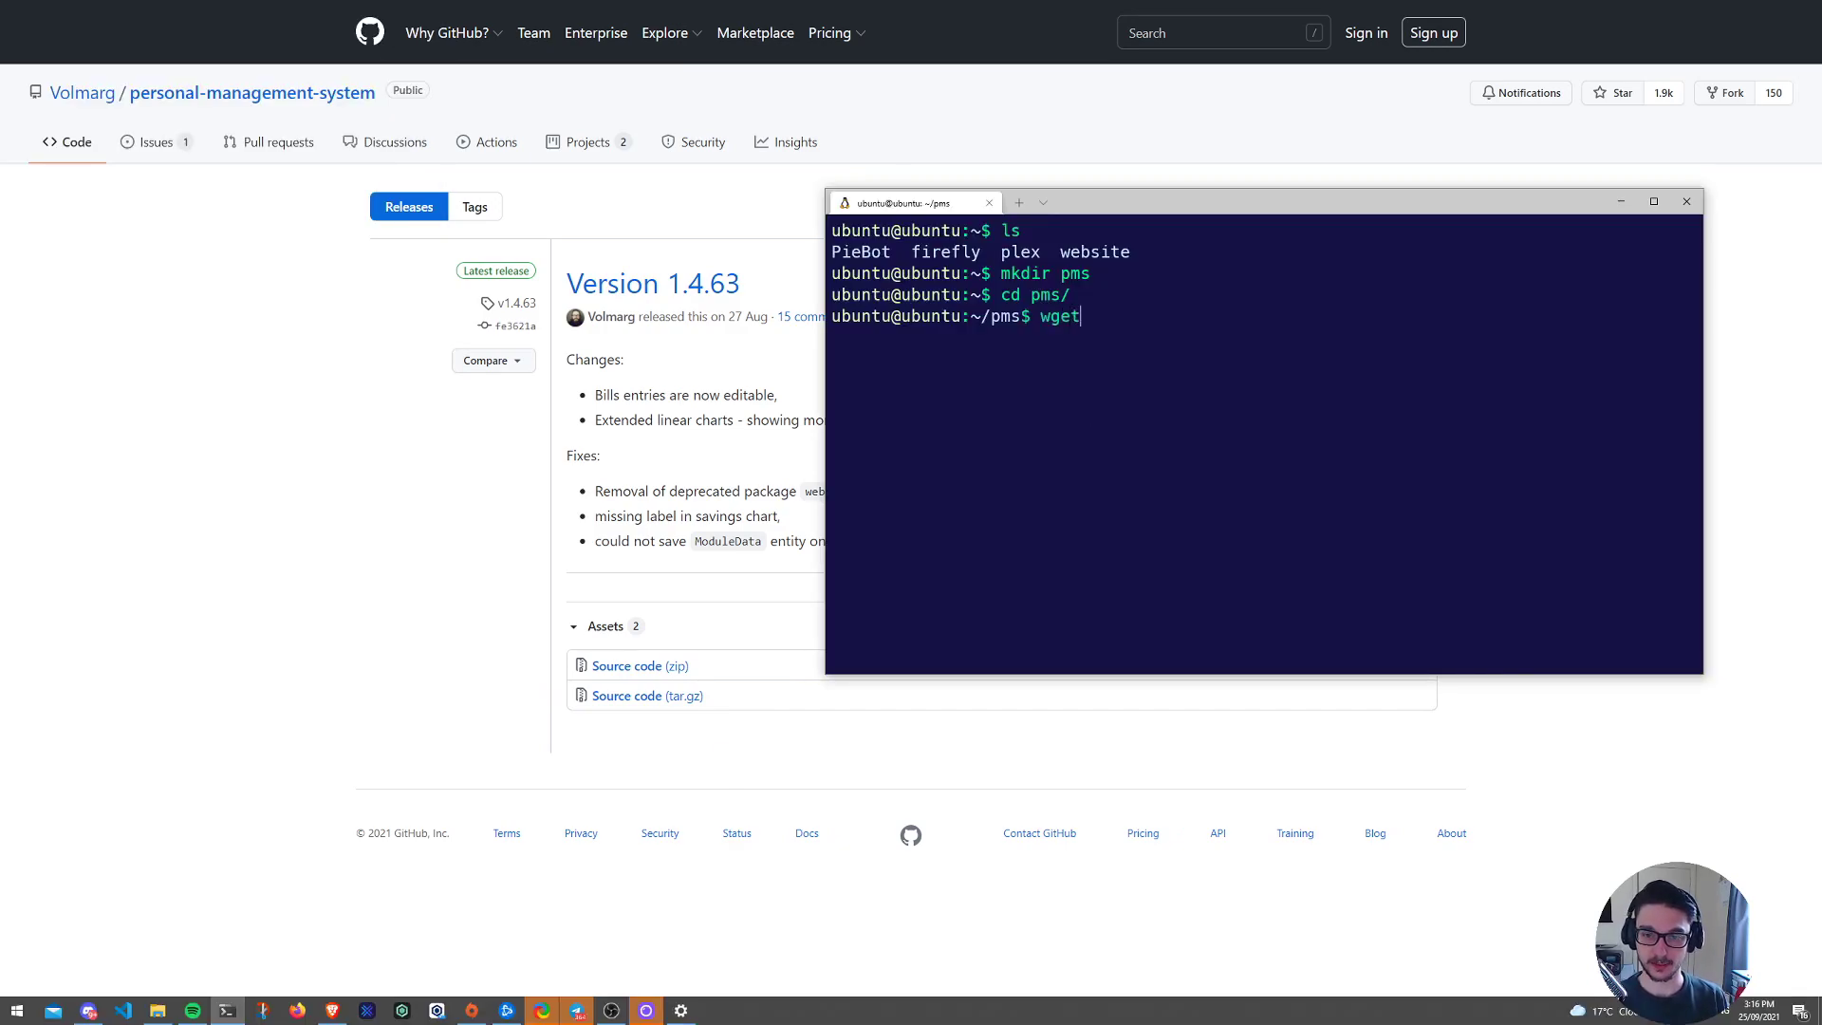
right_click(1153, 404)
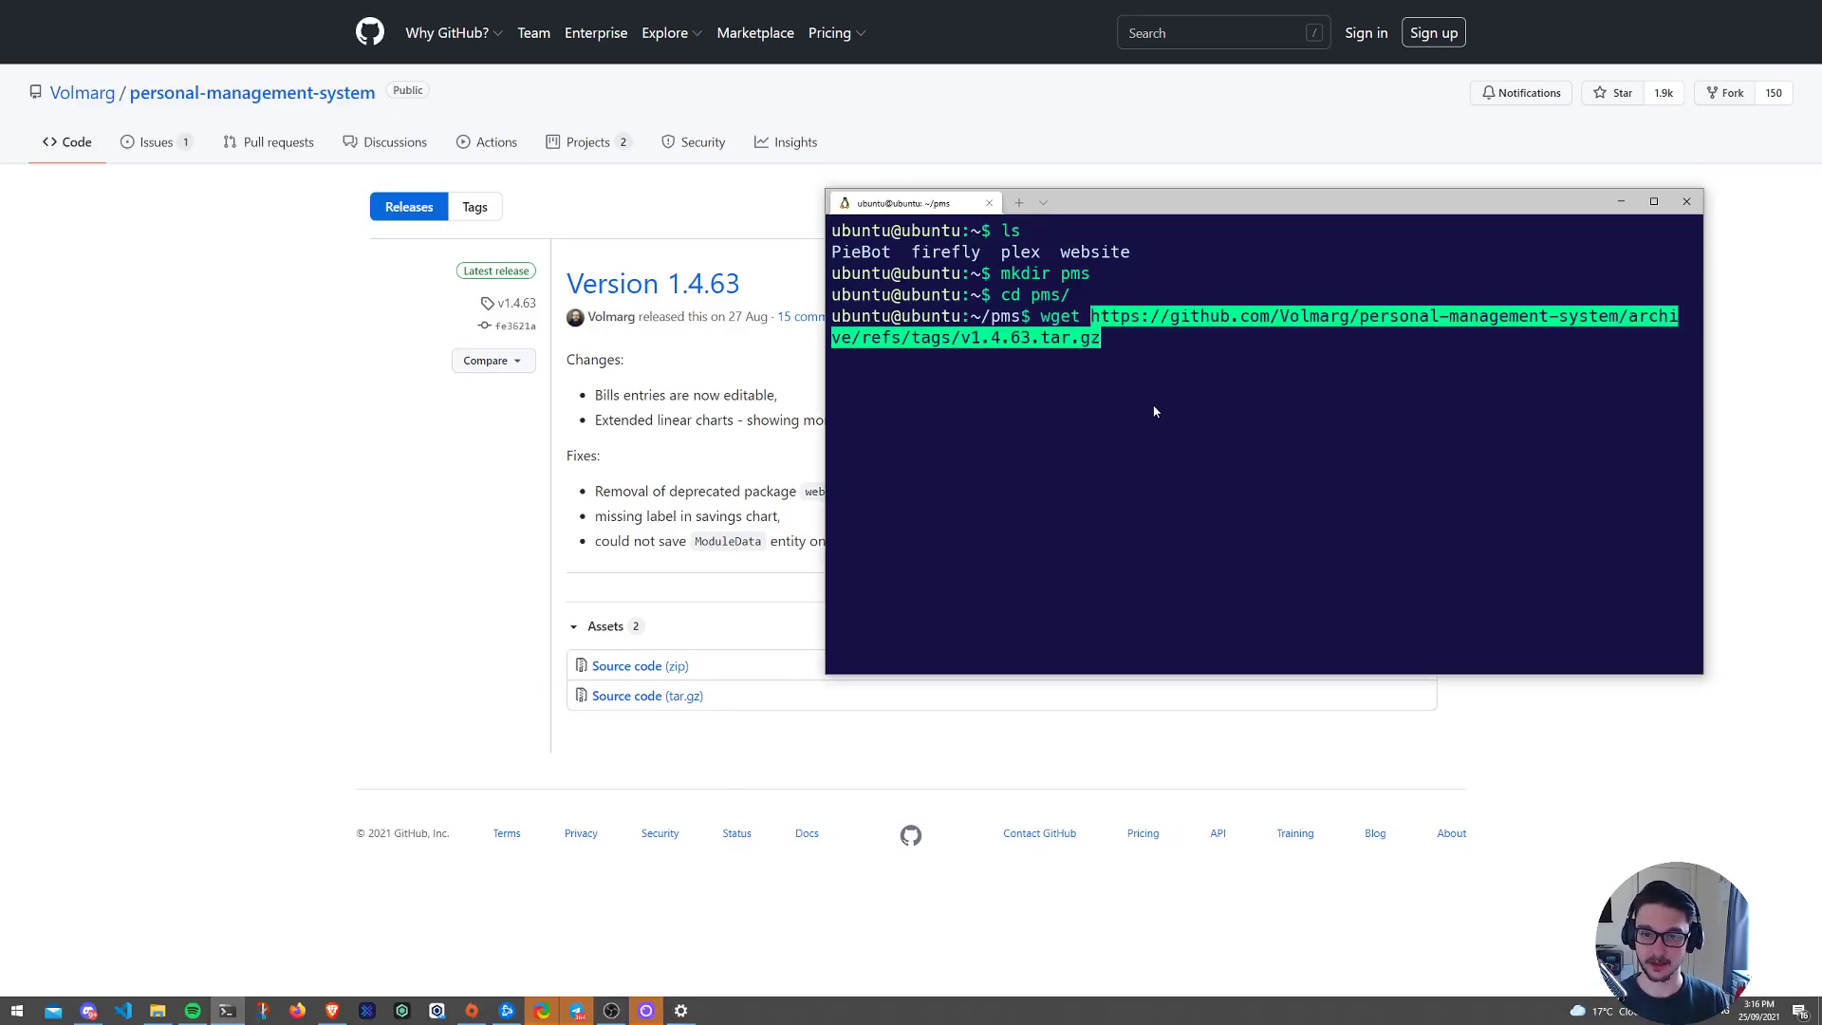
key(Return)
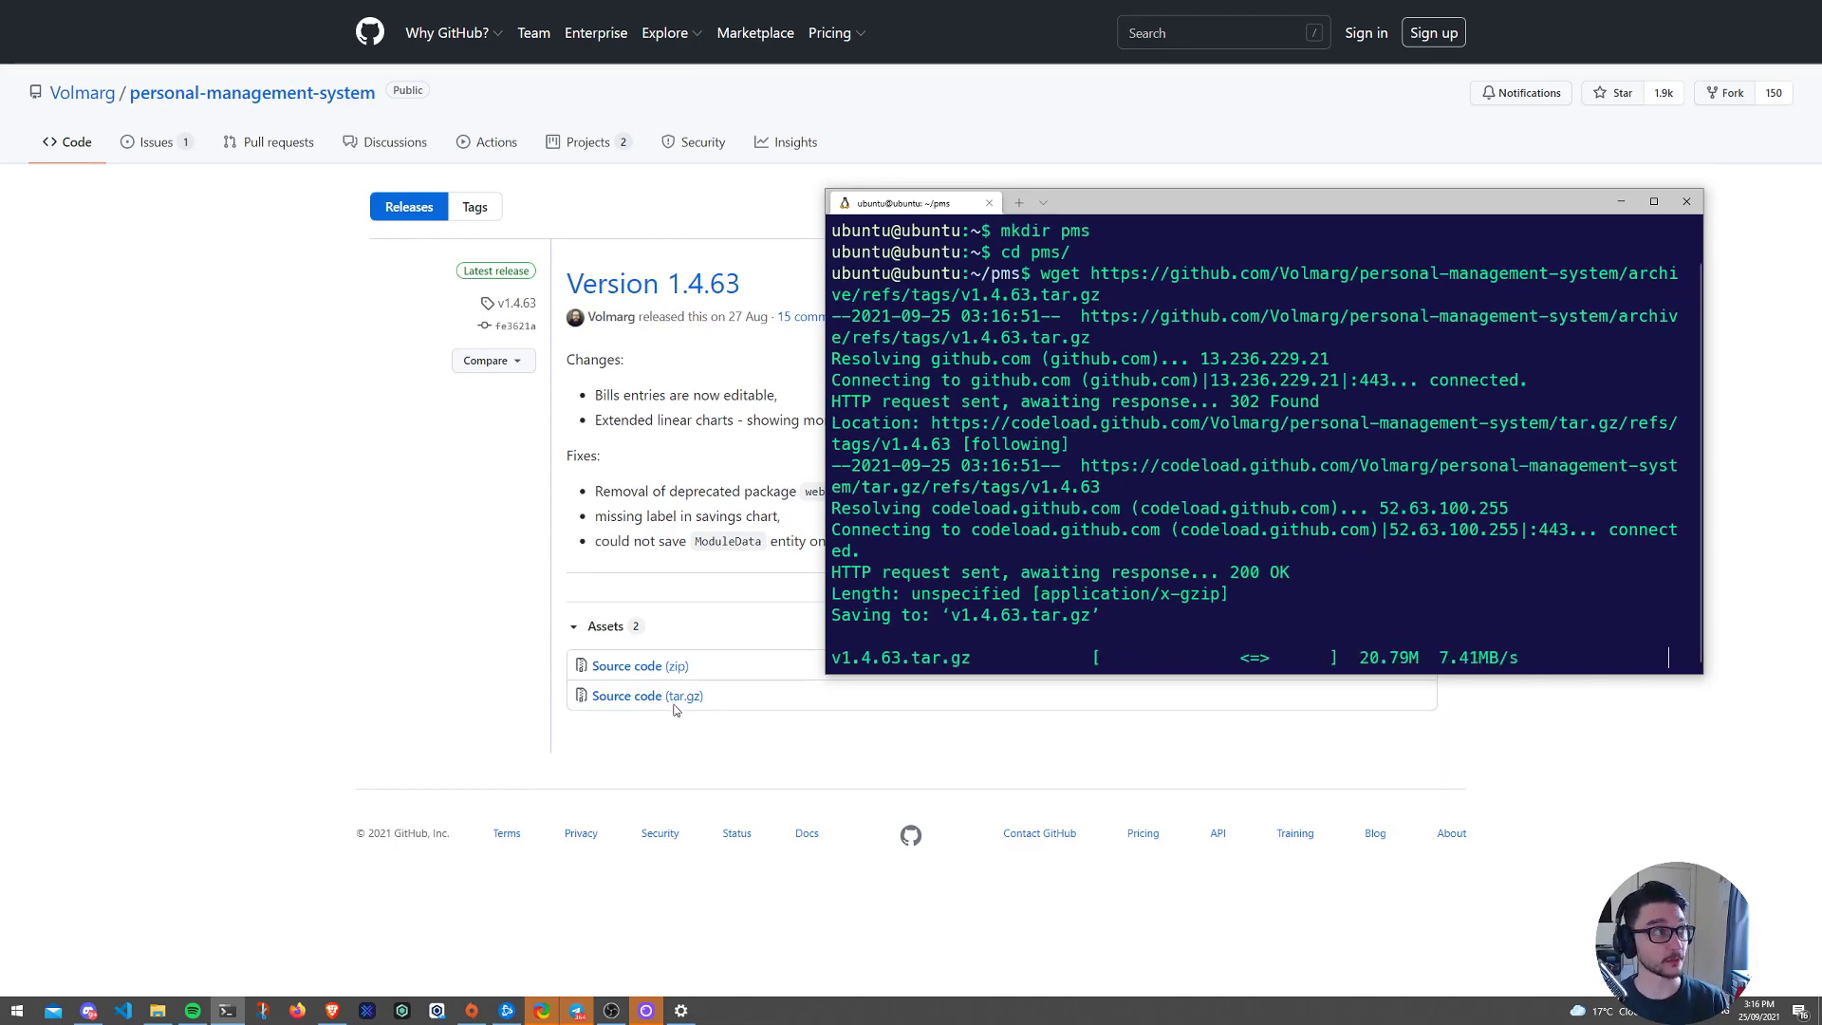
Step: List the pms folder to confirm v1.4.63.tar.gz is present
drag(1097, 654, 812, 641)
text(ls)
key(Return)
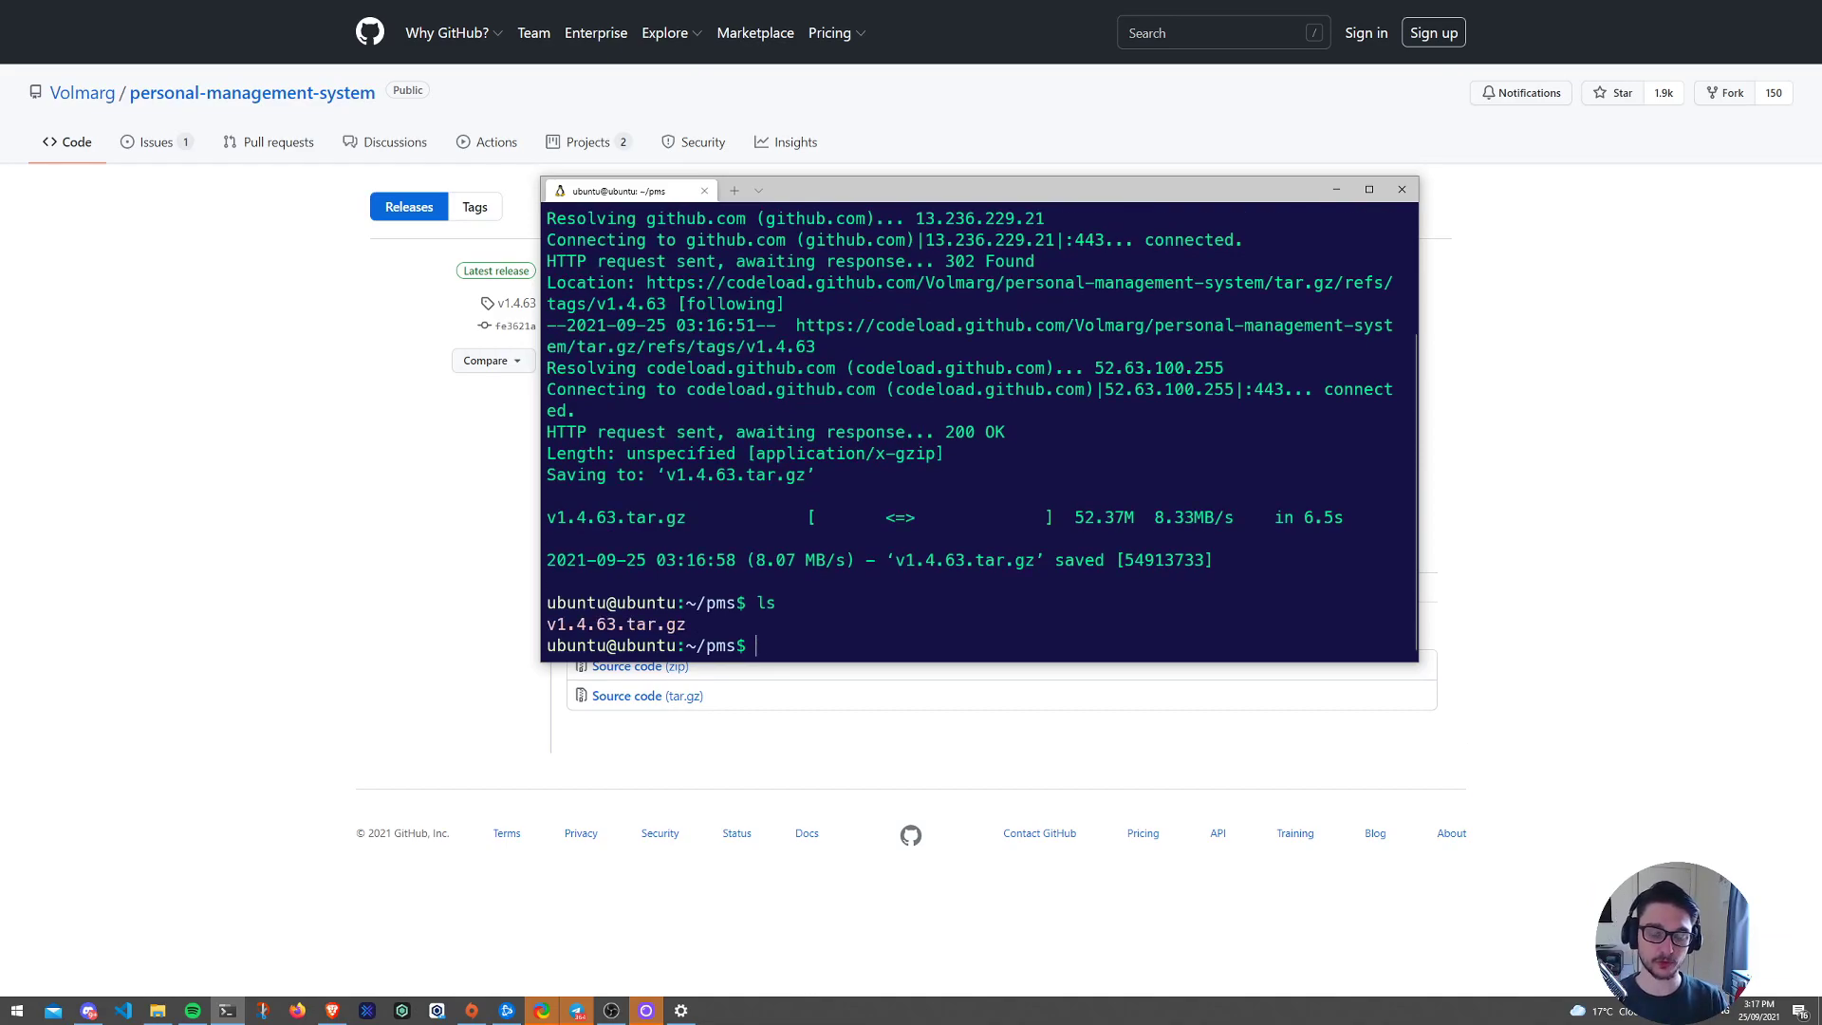
Step: Extract the v1.4.63.tar.gz tarball with tar -xvzf
text(tar -xvzf v1.4.63.tar.gz)
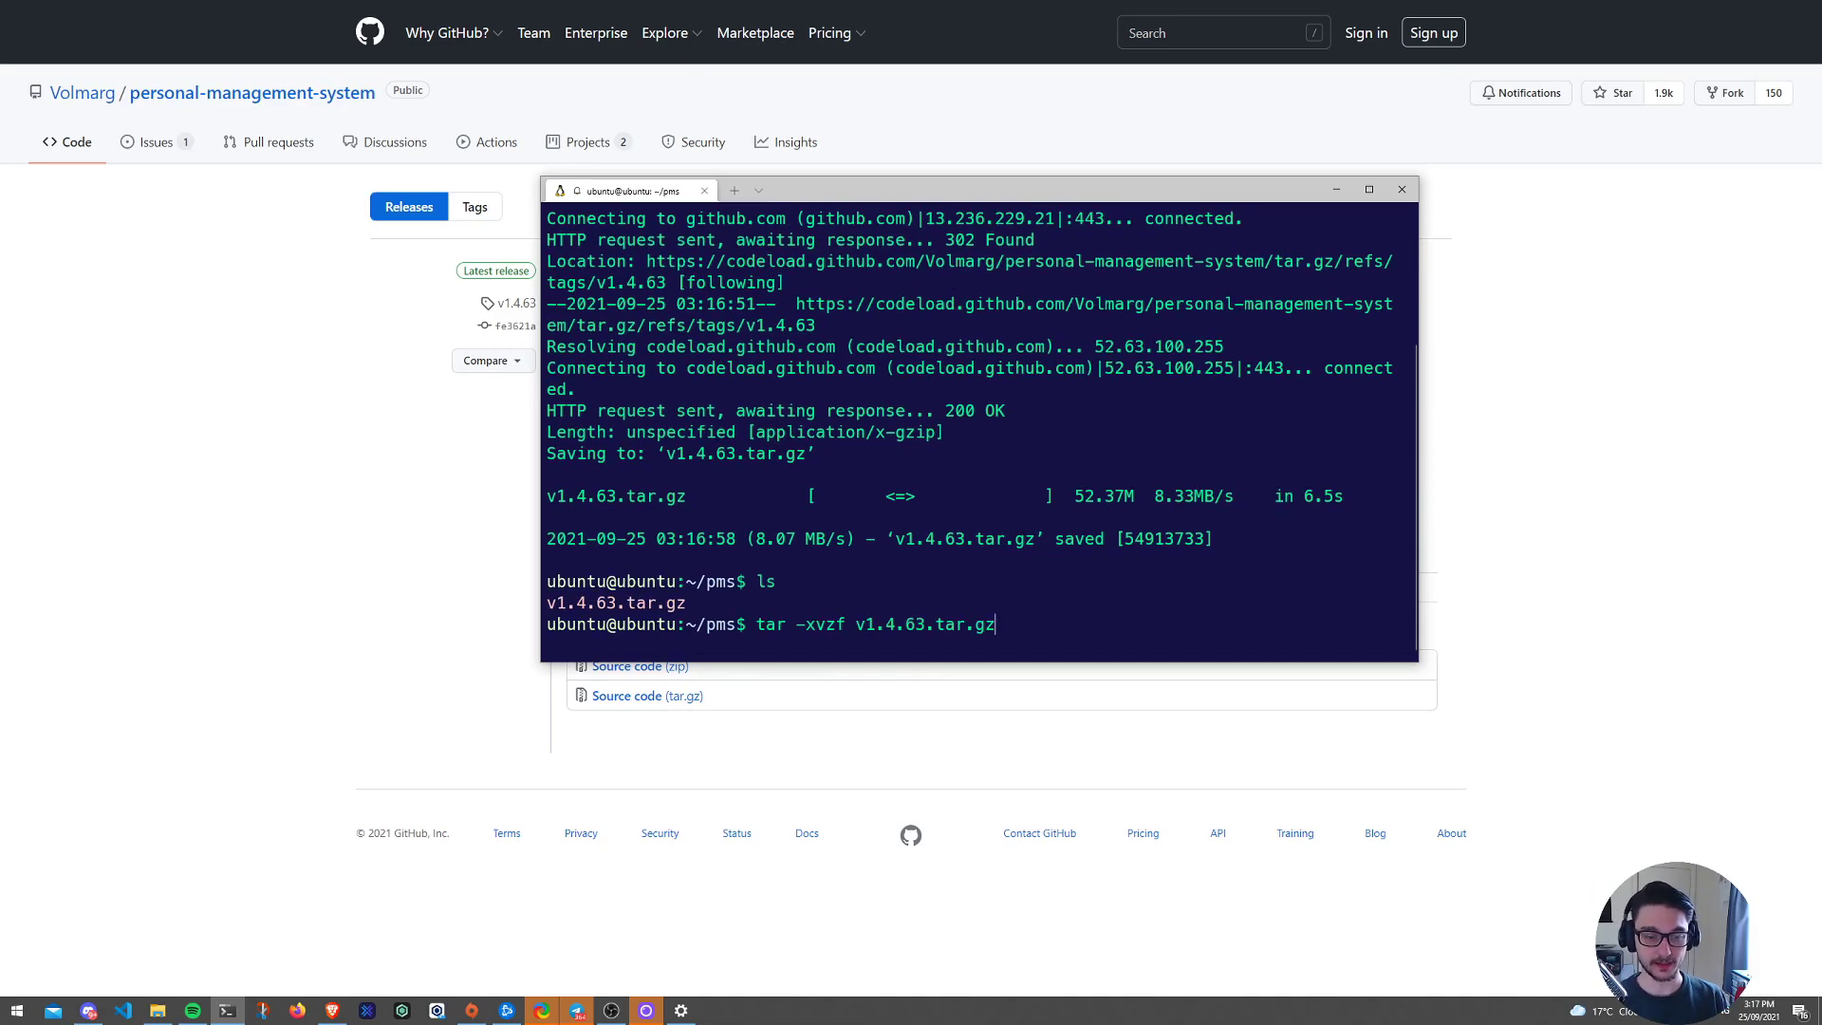
drag(1021, 645, 756, 629)
click(774, 630)
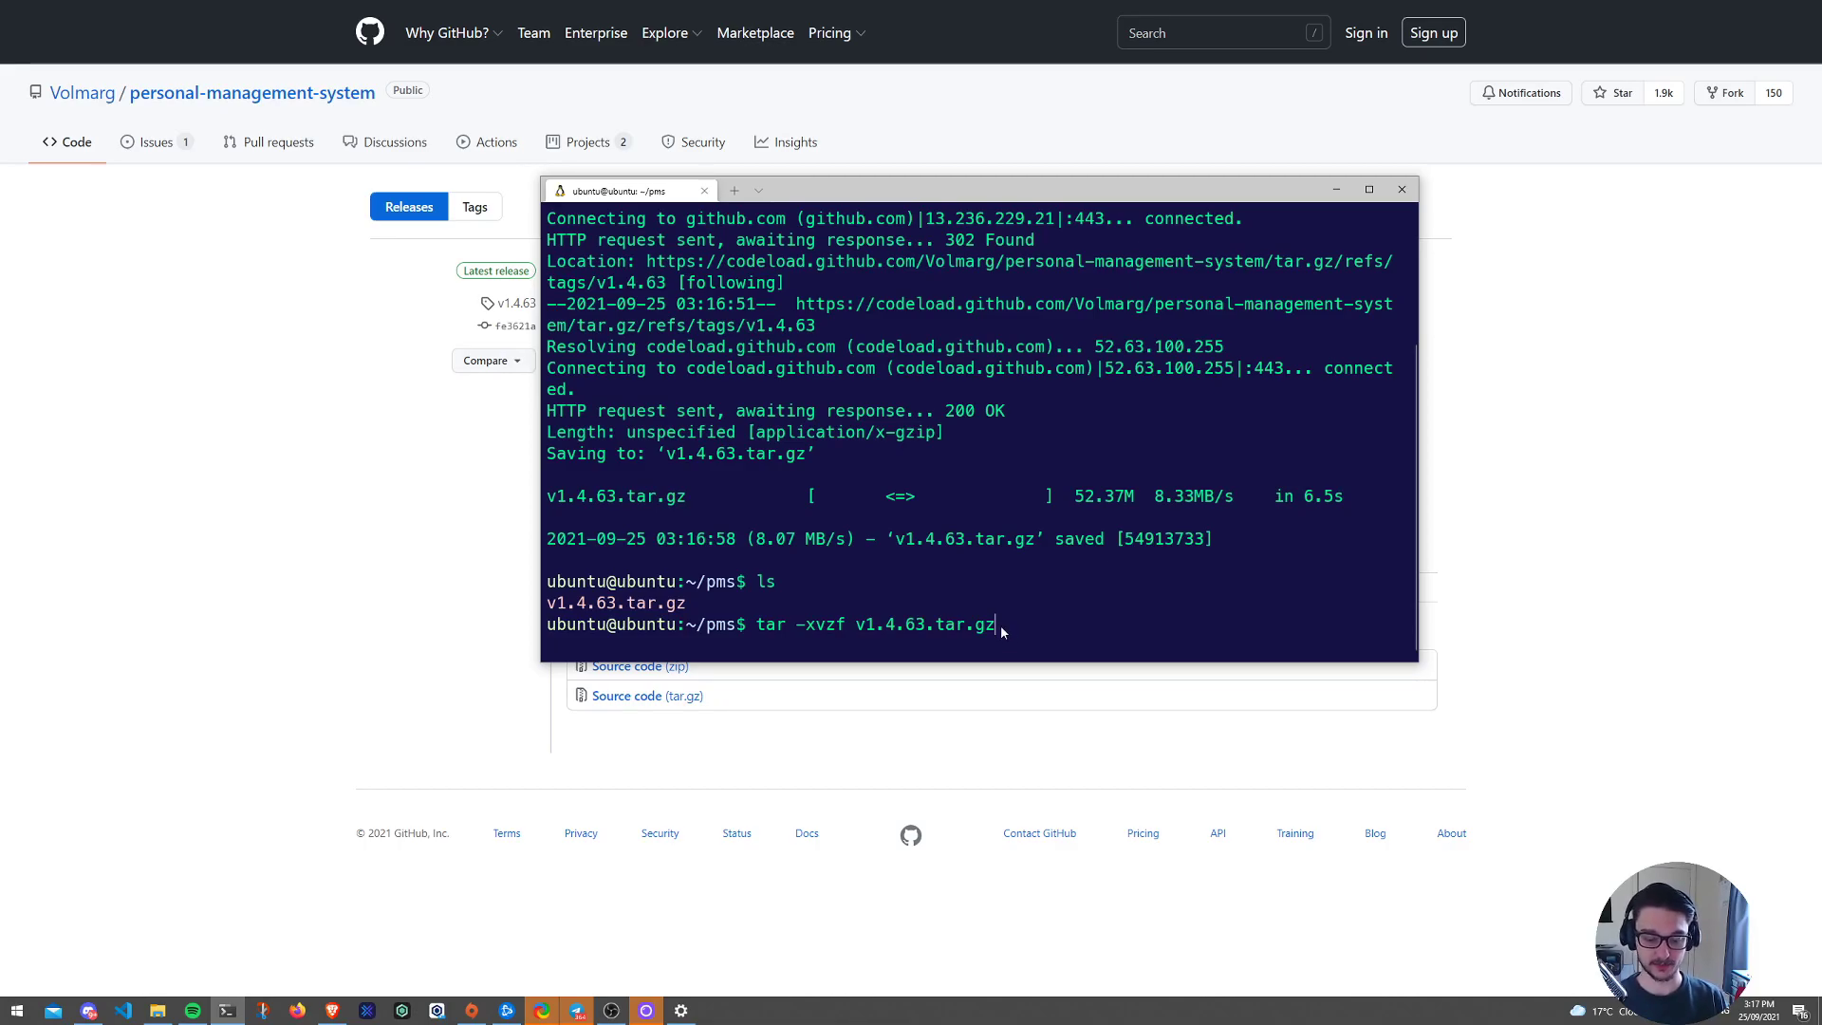
key(Return)
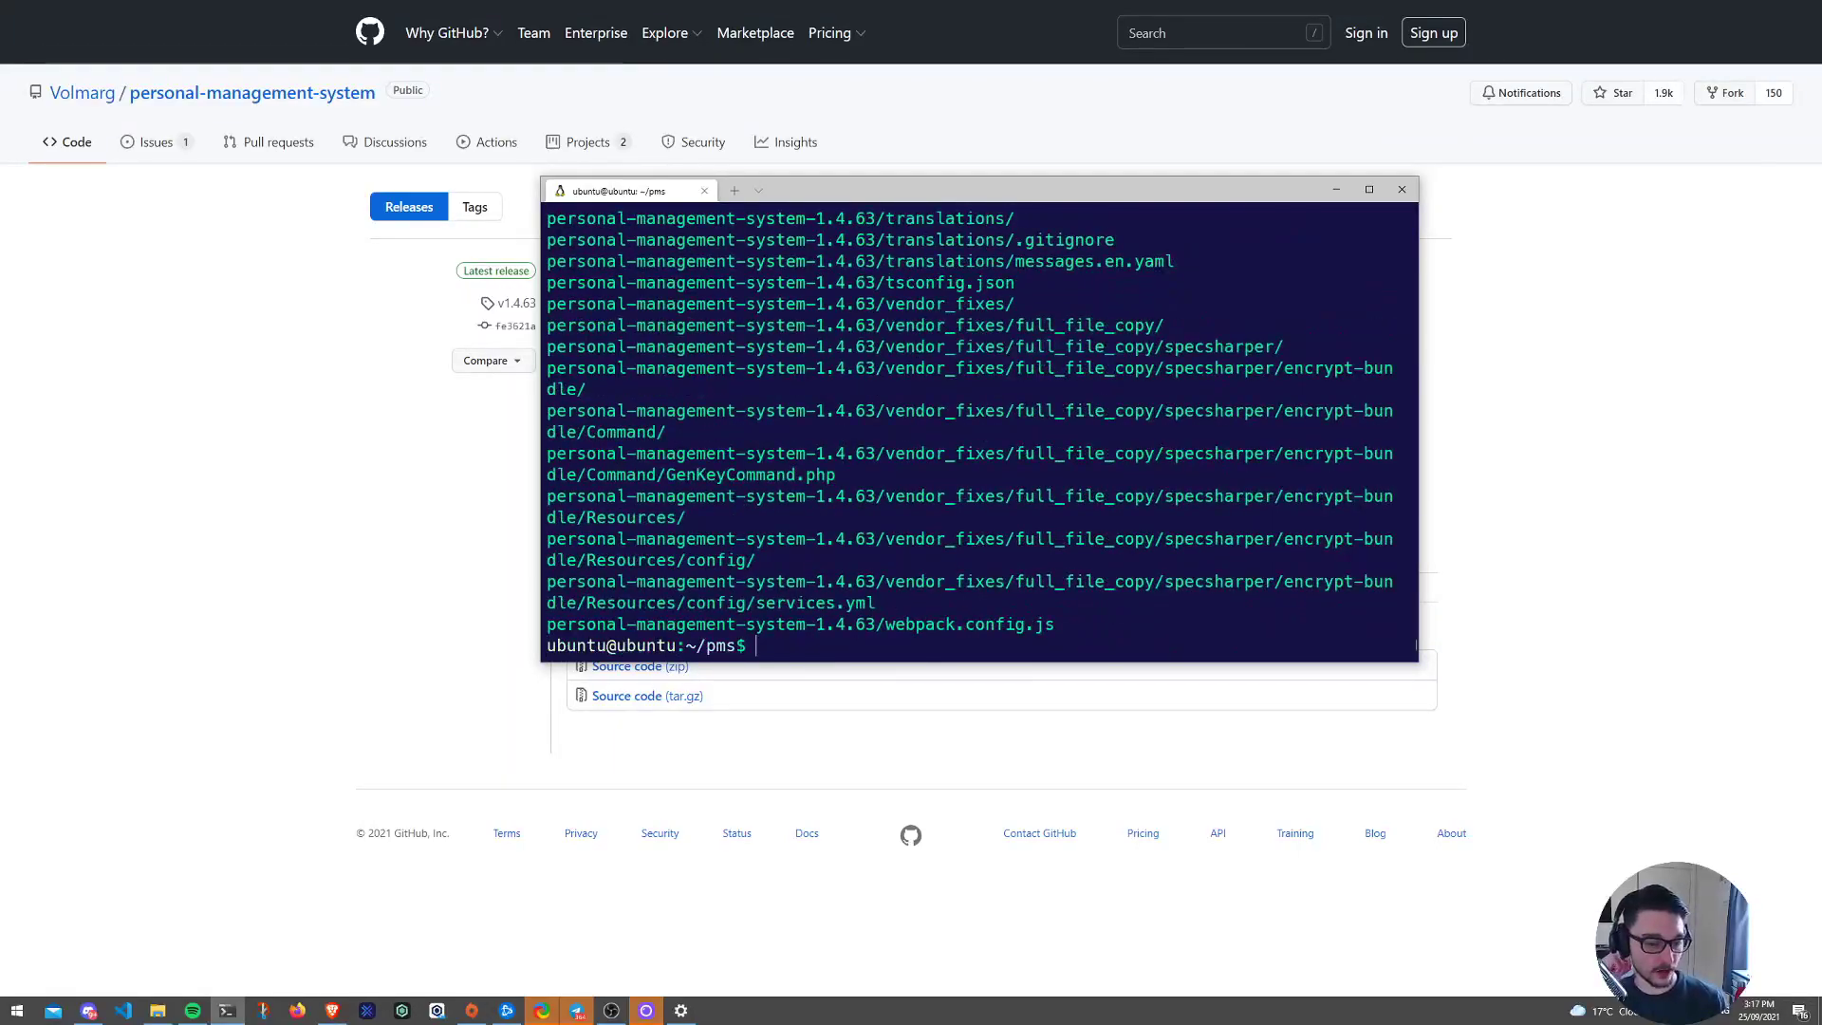
Step: List the extracted contents and change into the personal-management-system-1.4.63 folder
text(ls)
key(Return)
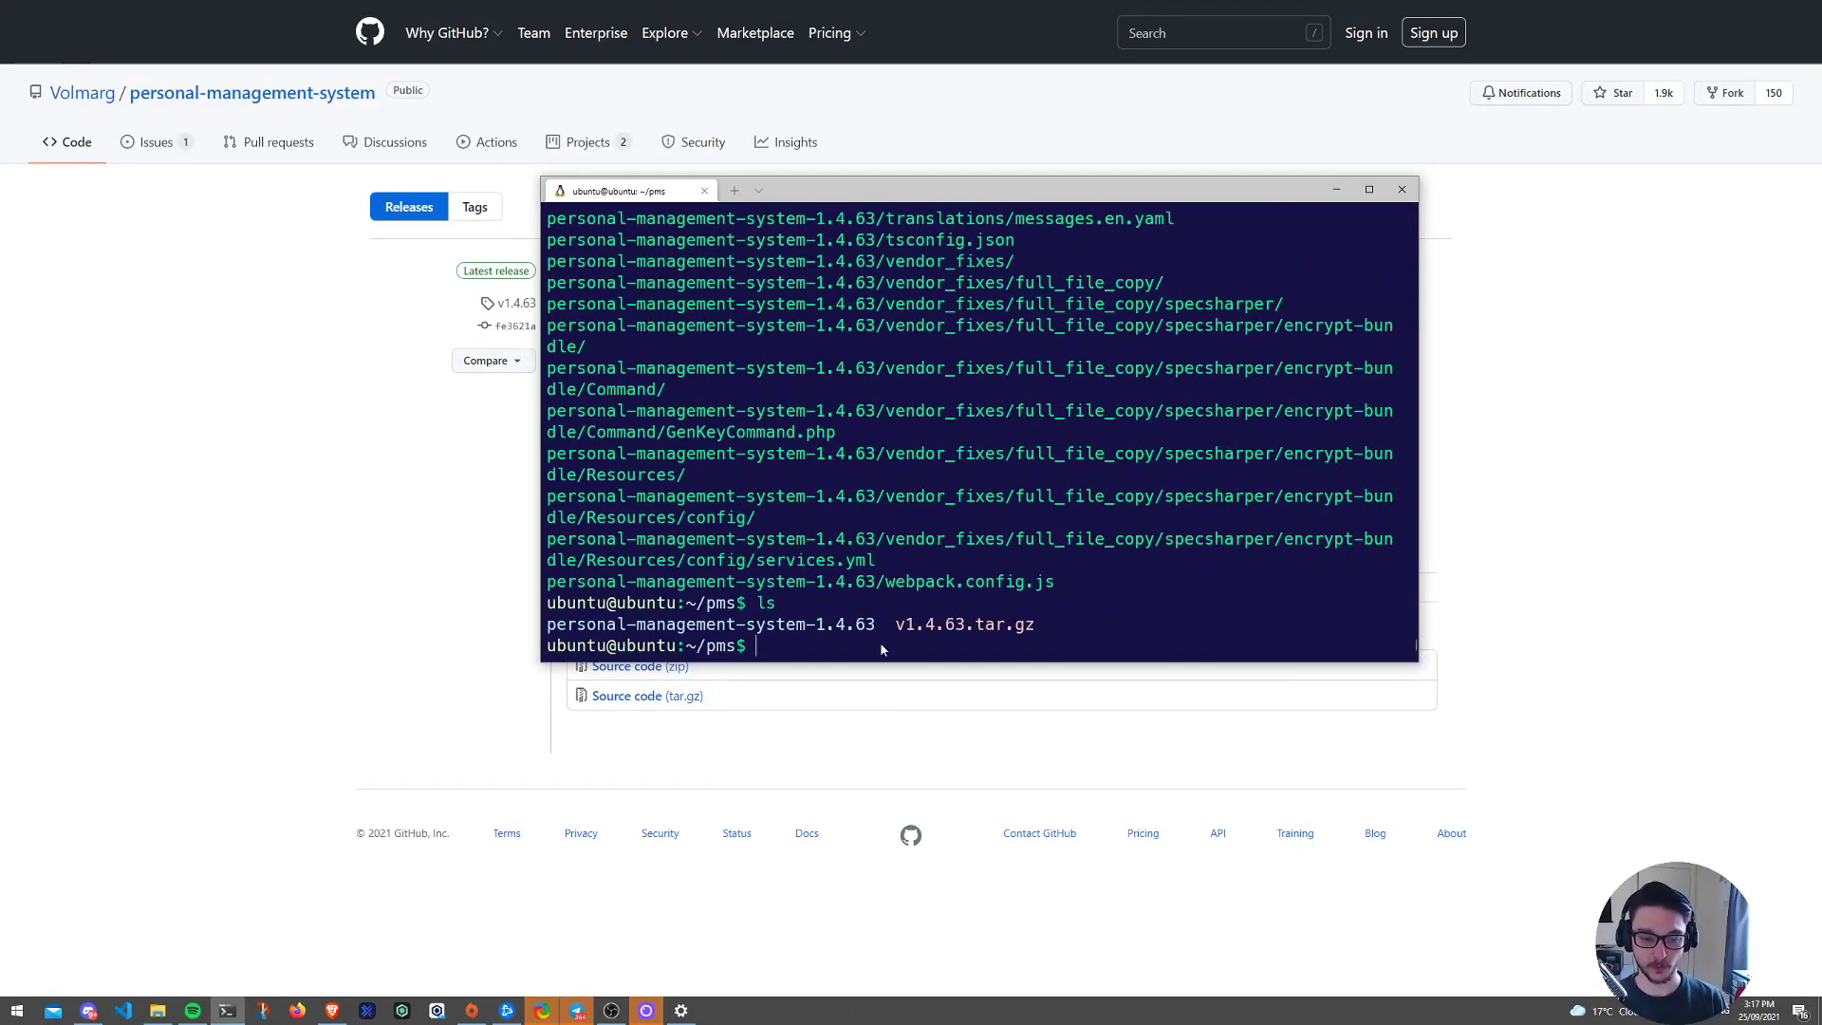
drag(875, 626, 546, 627)
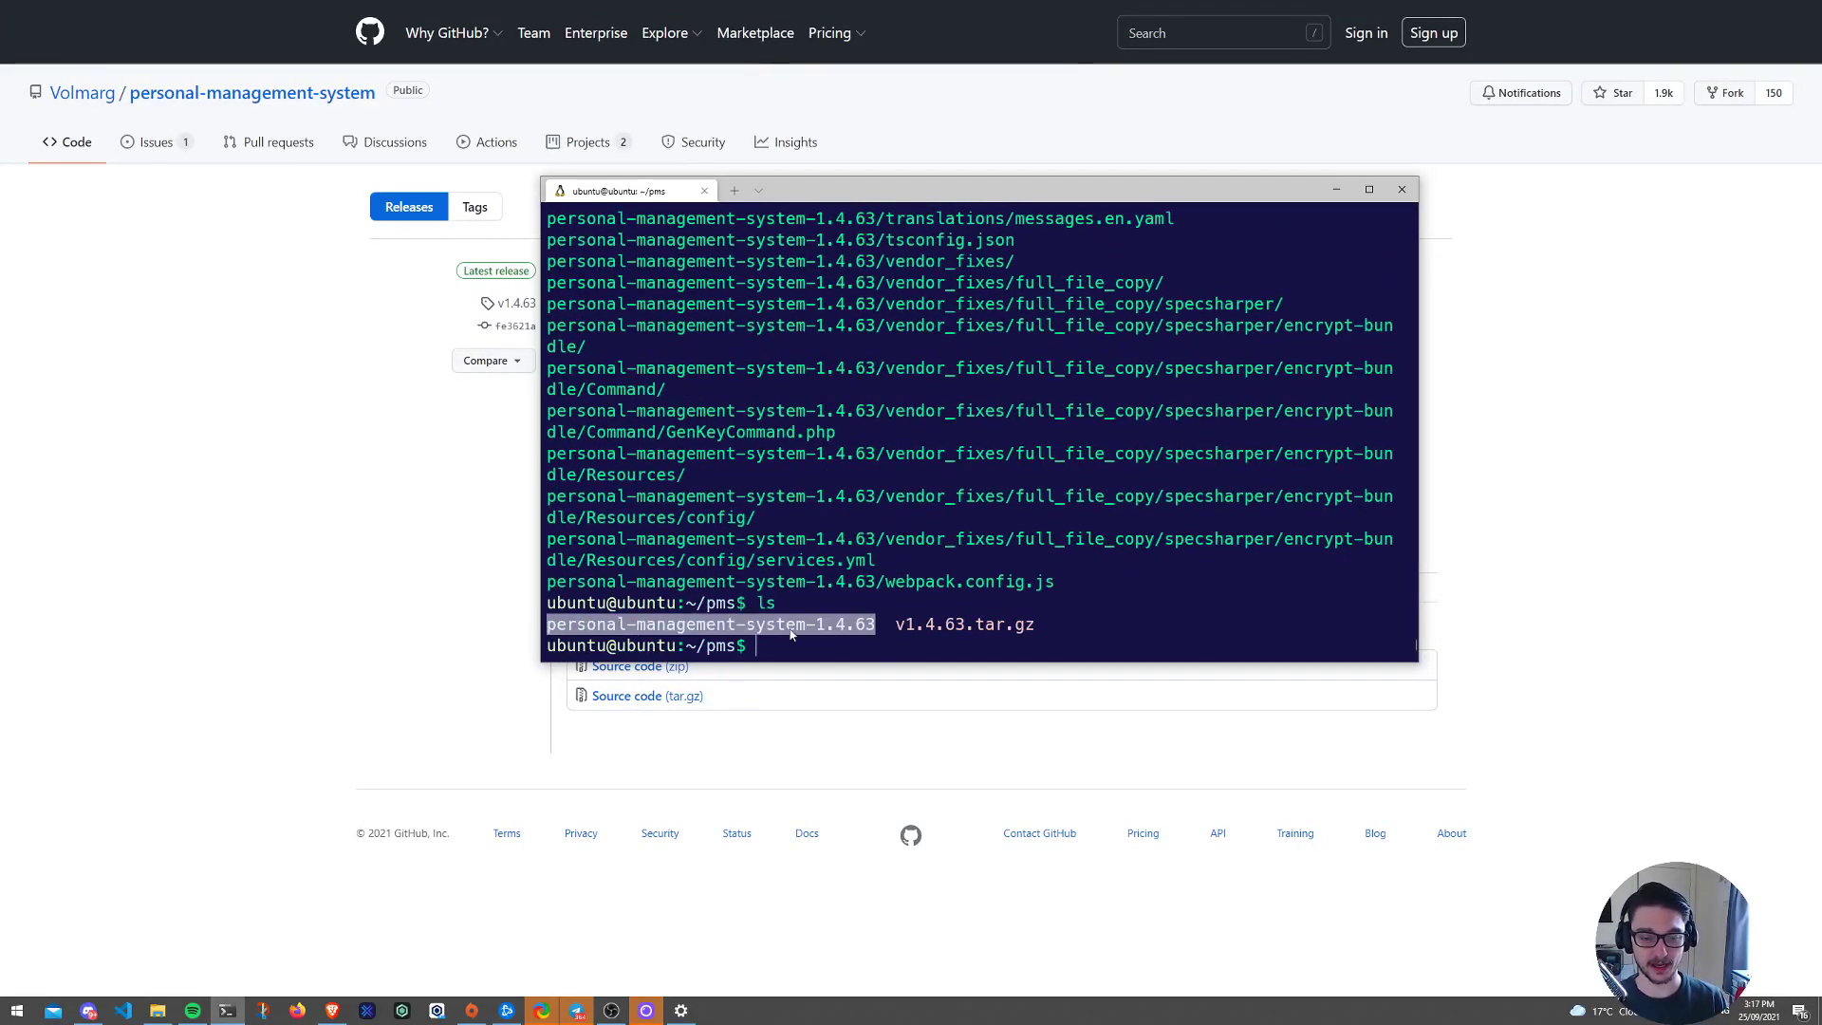
right_click(790, 634)
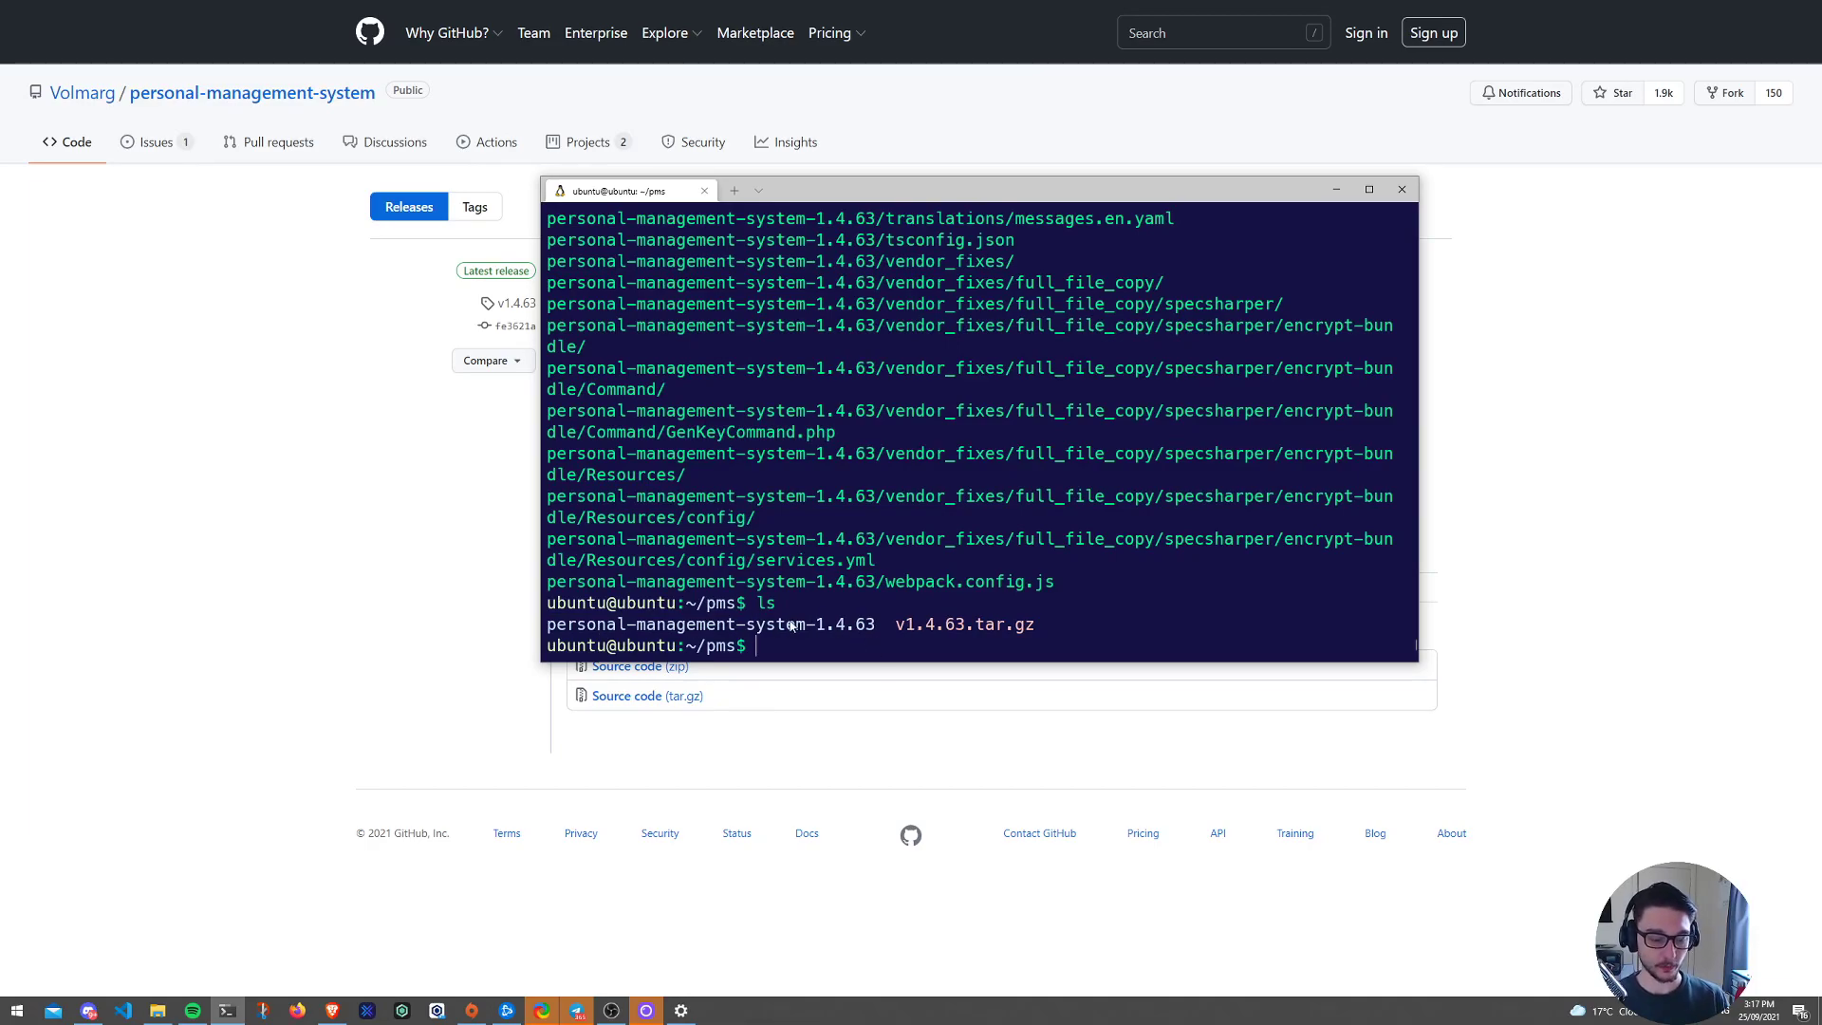
text(cd pe)
key(Tab)
key(Return)
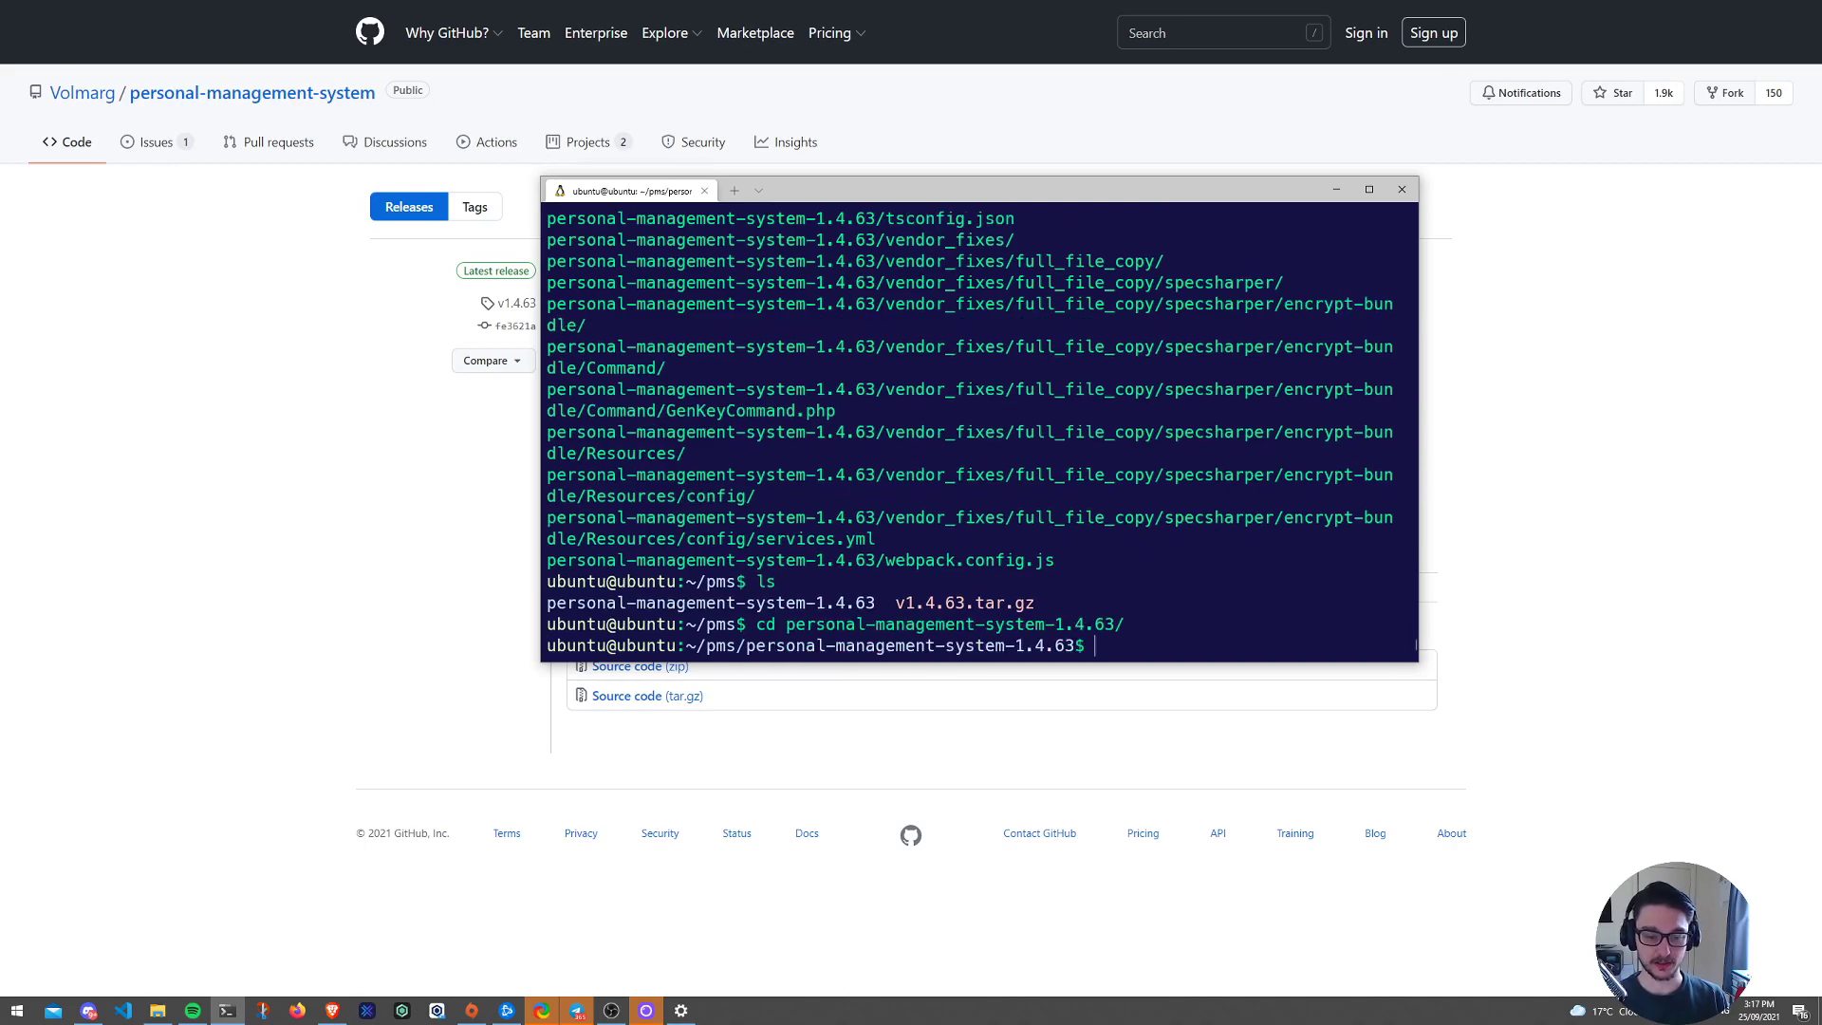
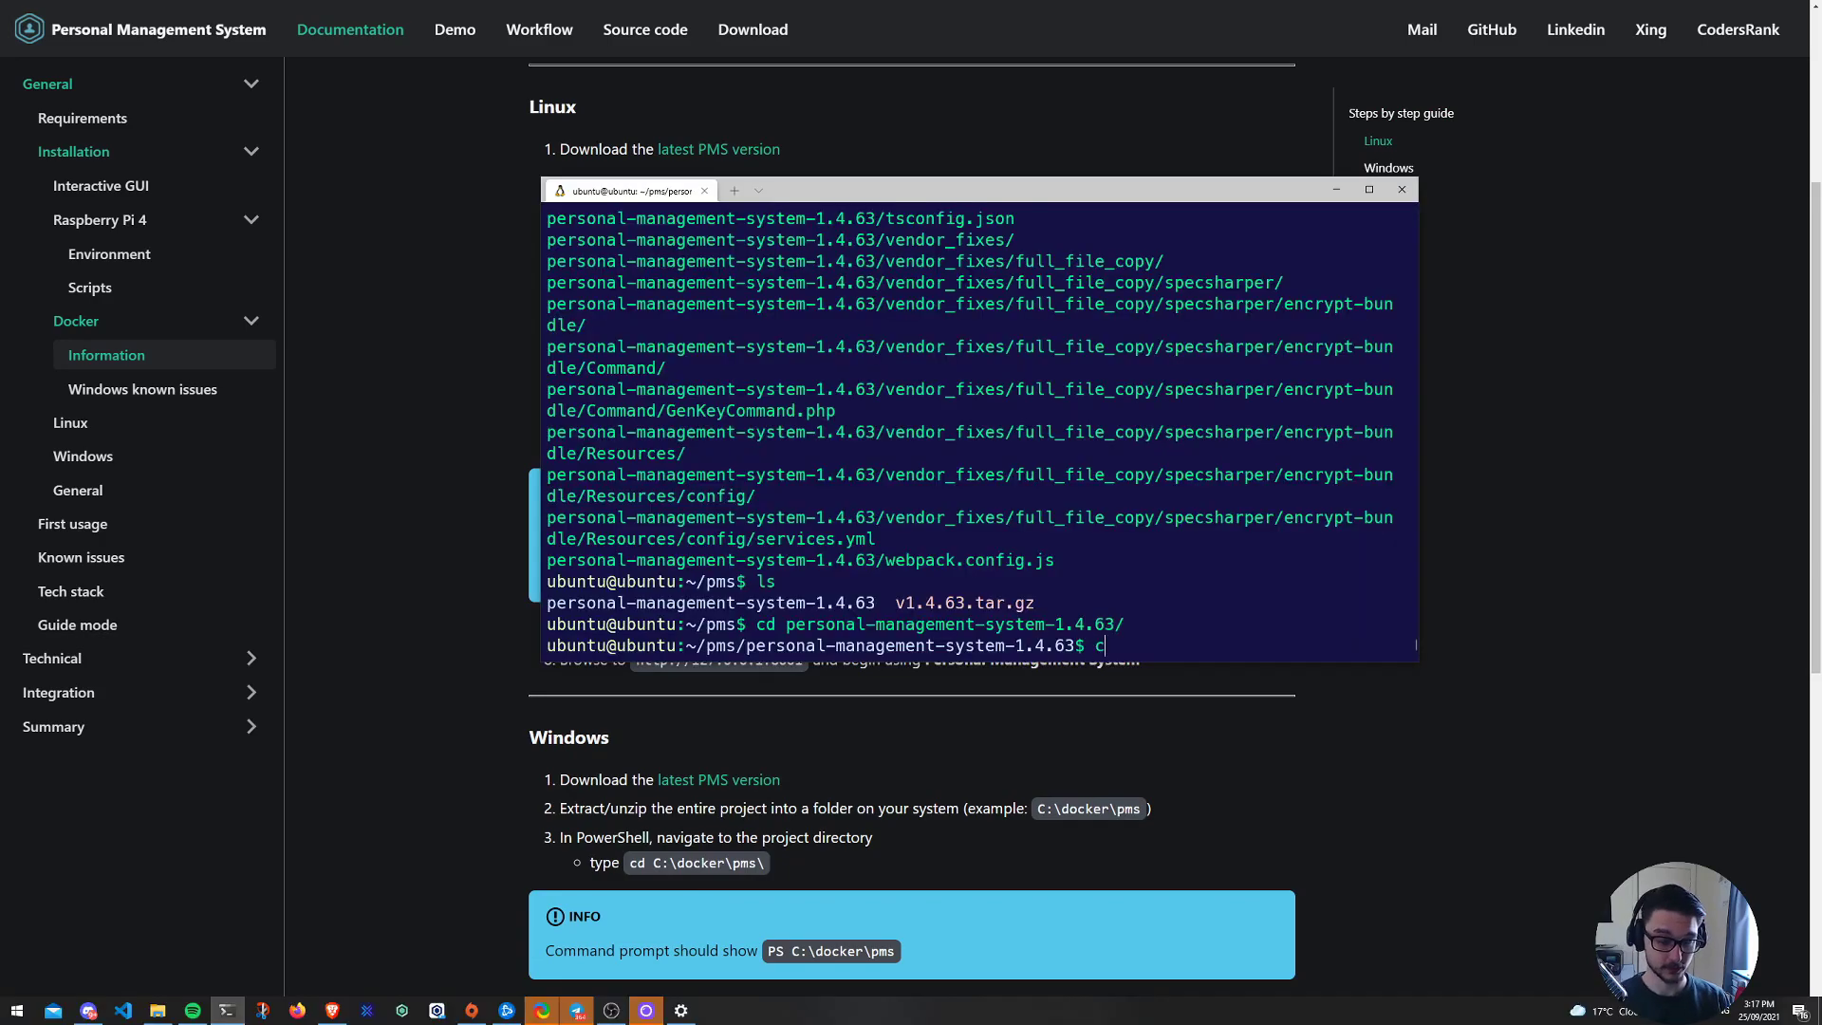
Step: Clear the terminal and list the project folder's files
key(ctrl+l)
text(ls)
key(Return)
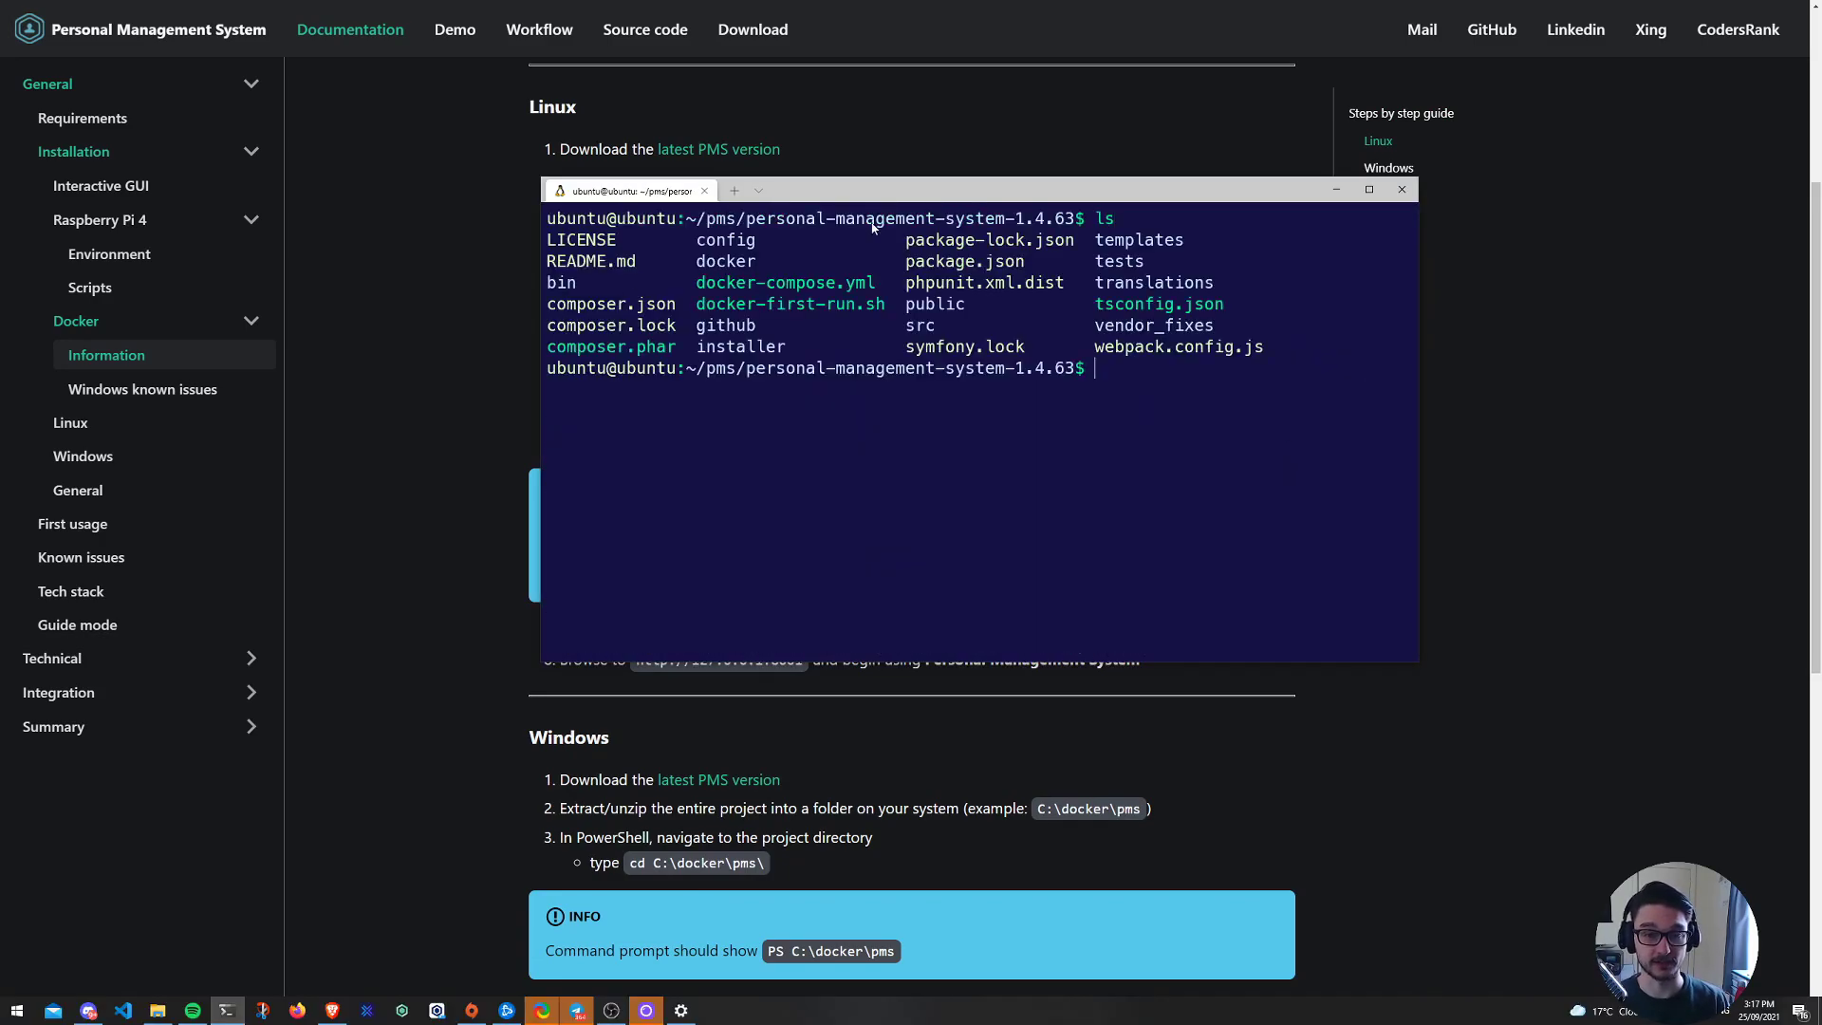
Step: Move the terminal window lower so the docs' Linux install steps are visible
drag(909, 190, 809, 437)
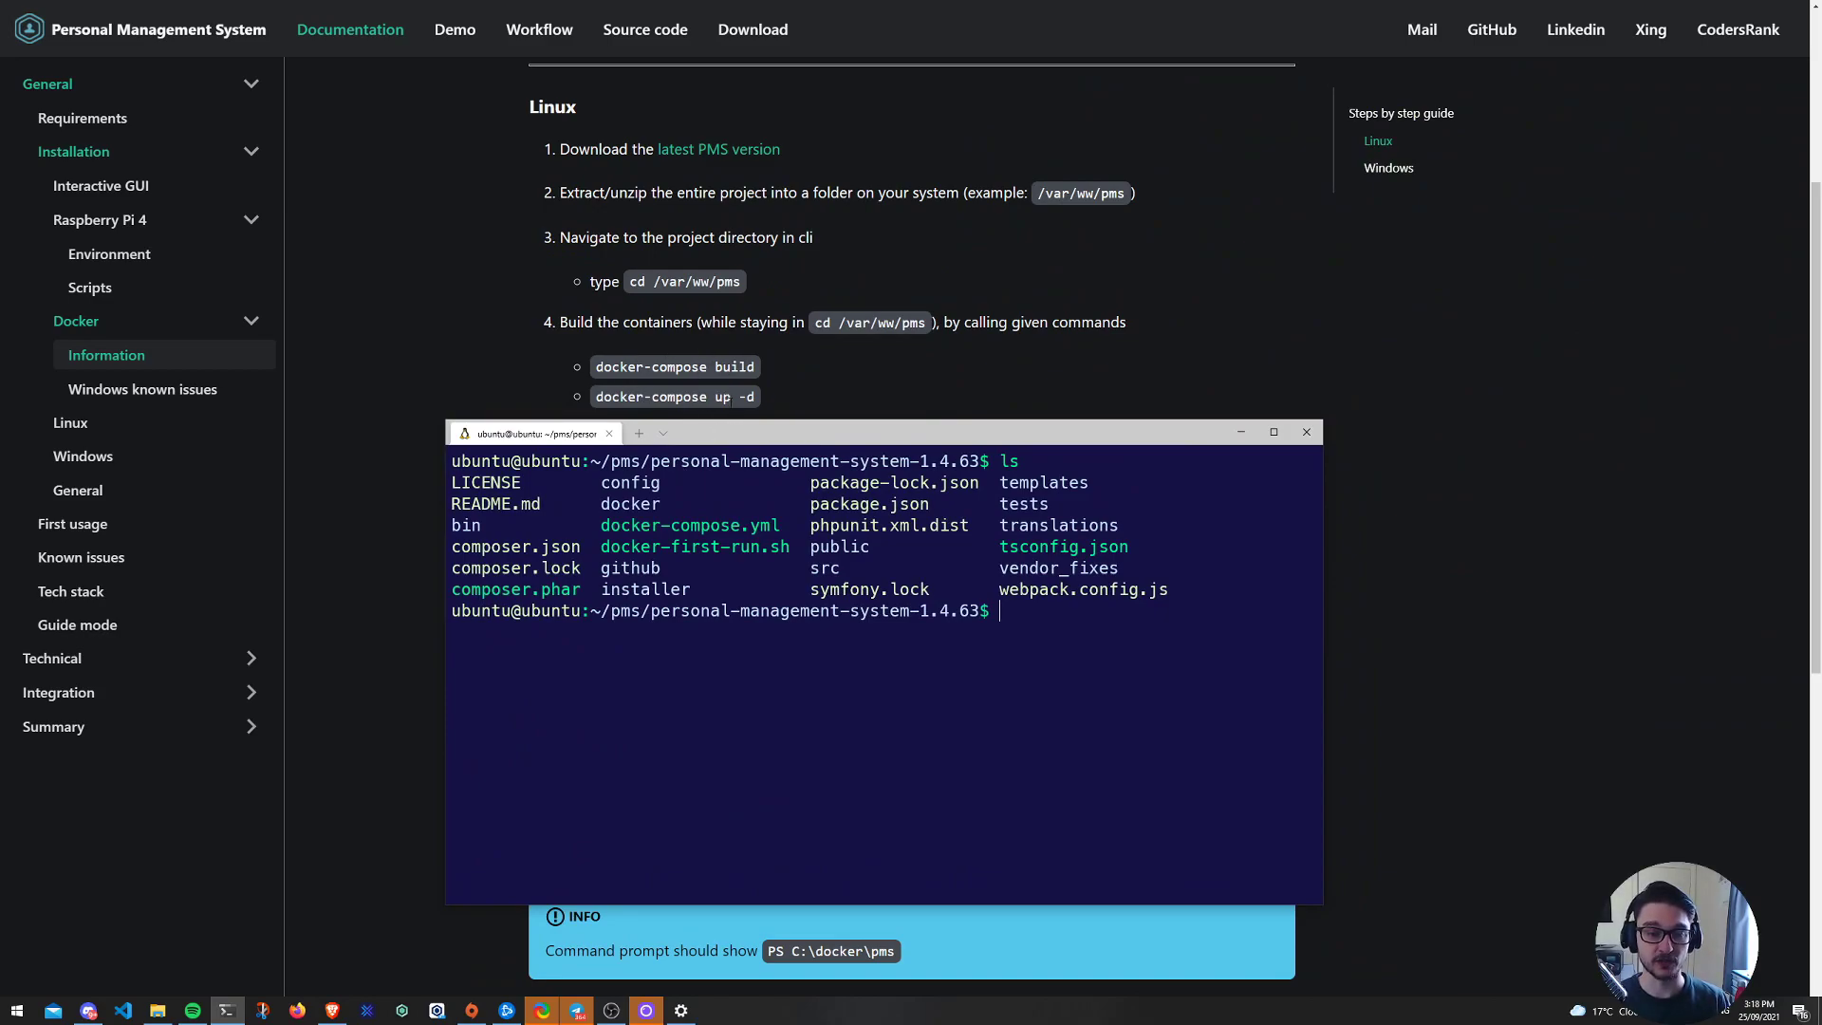
drag(746, 433, 744, 436)
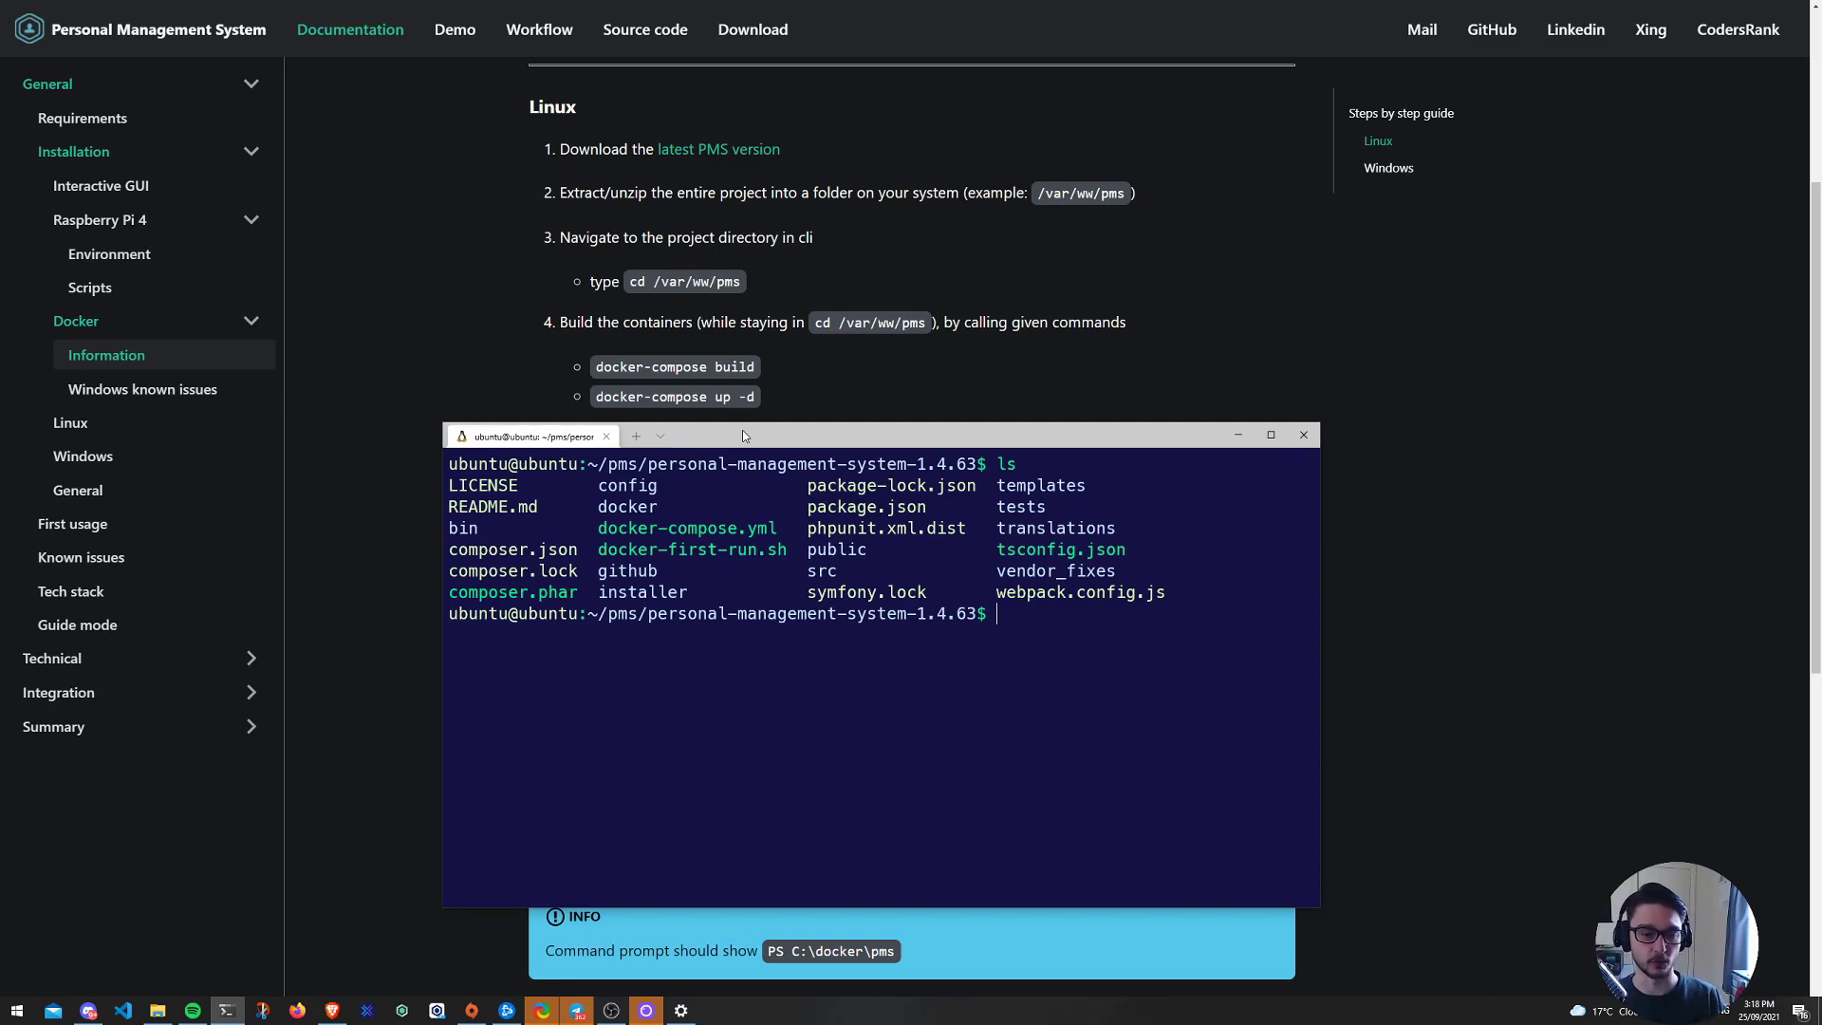
drag(744, 436, 703, 432)
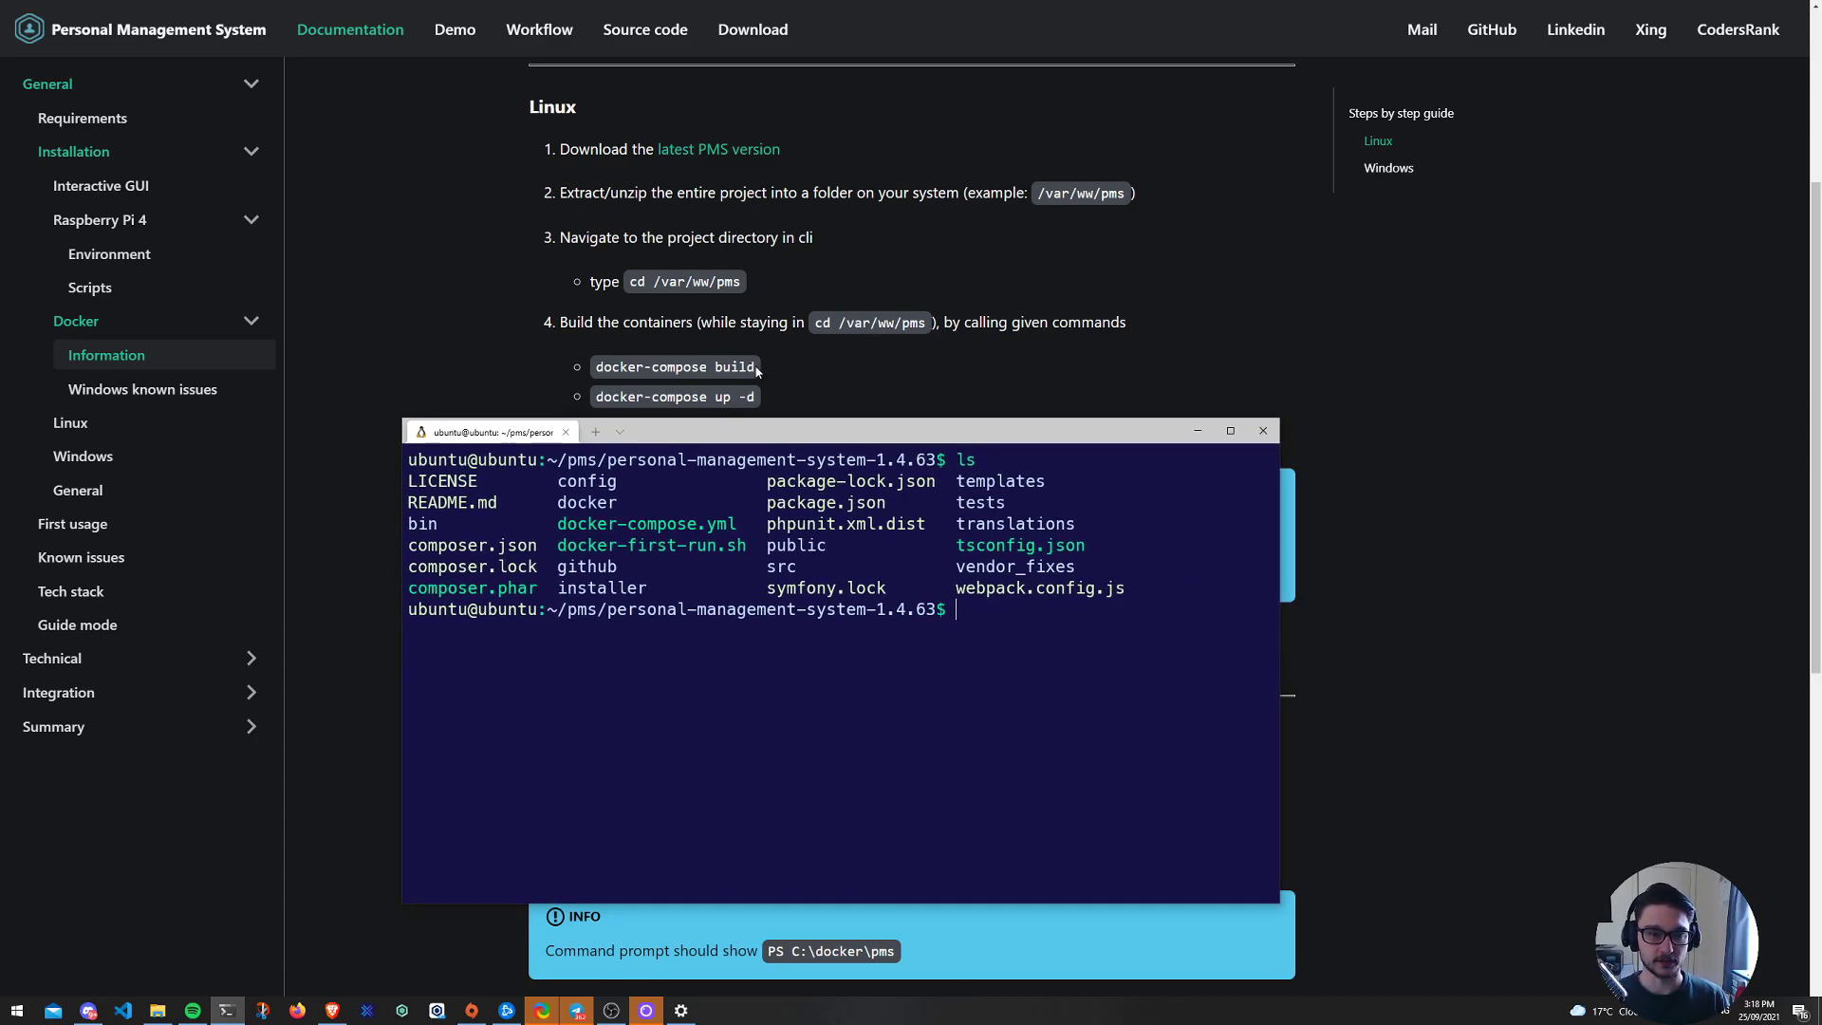
Step: Run 'sudo docker-compose build' using the command copied from the docs
drag(756, 371, 596, 371)
drag(626, 367, 949, 719)
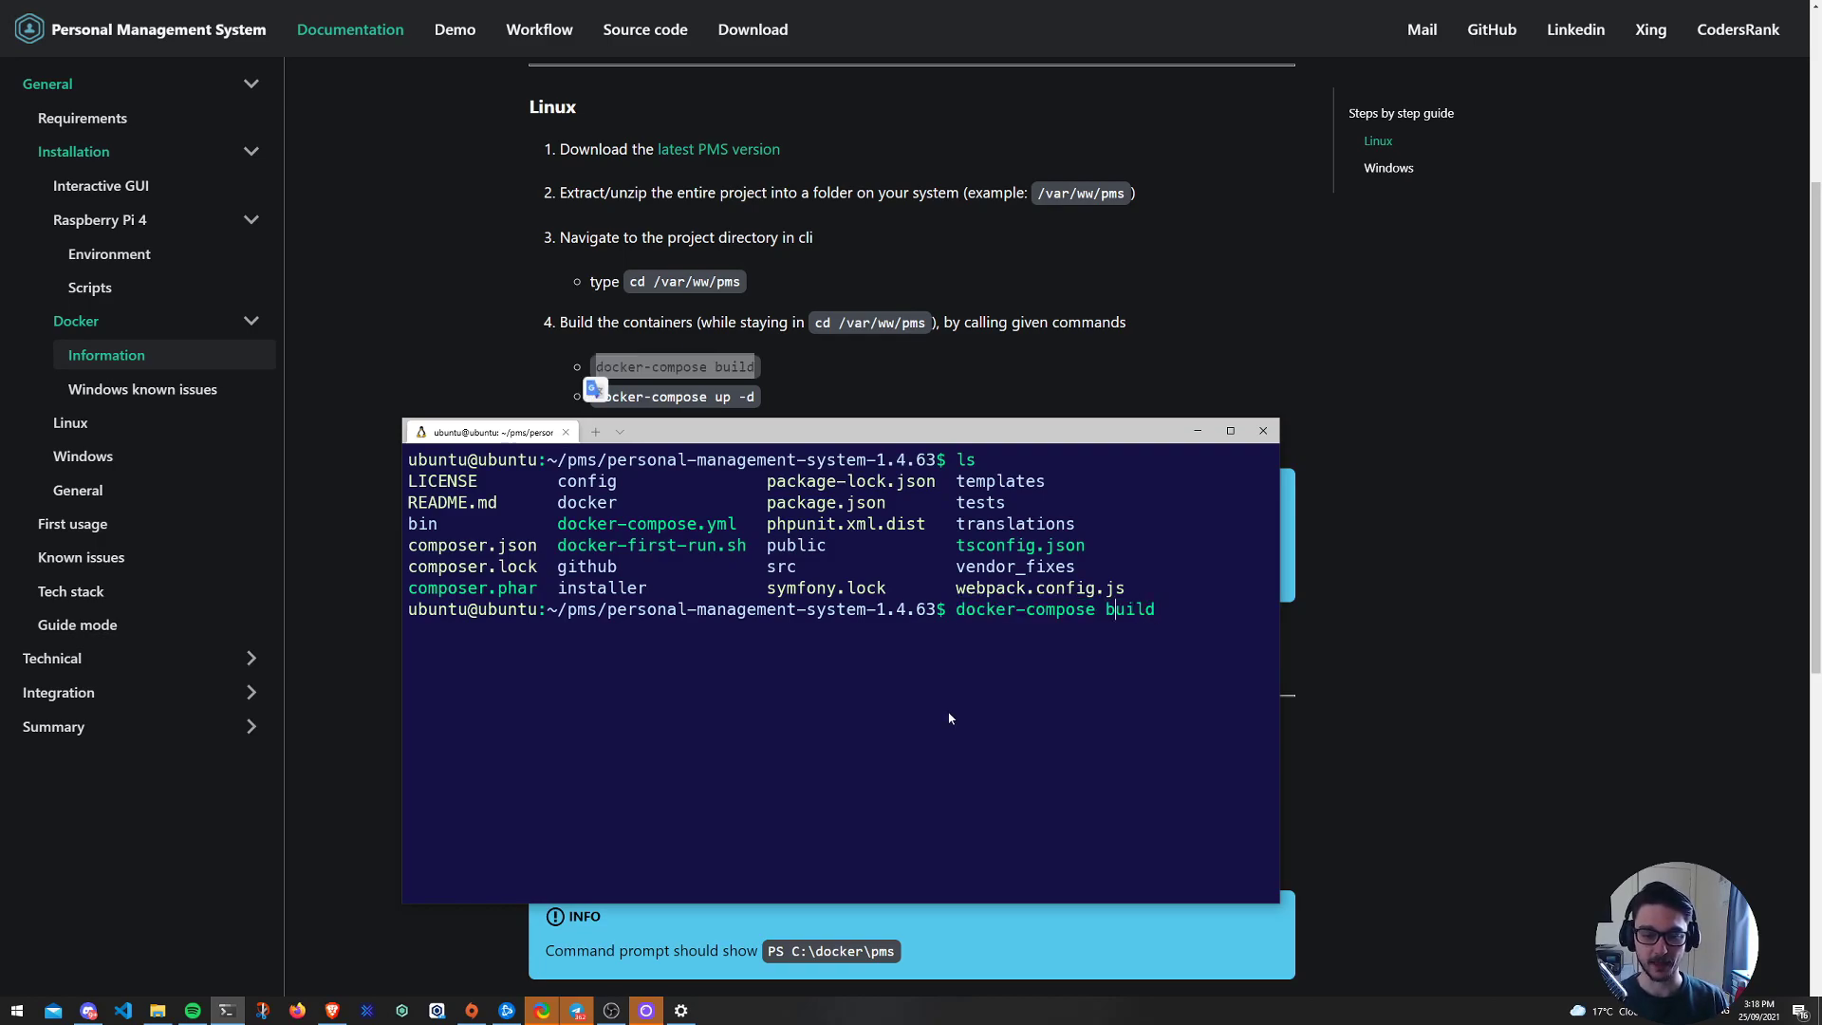
key(Left)
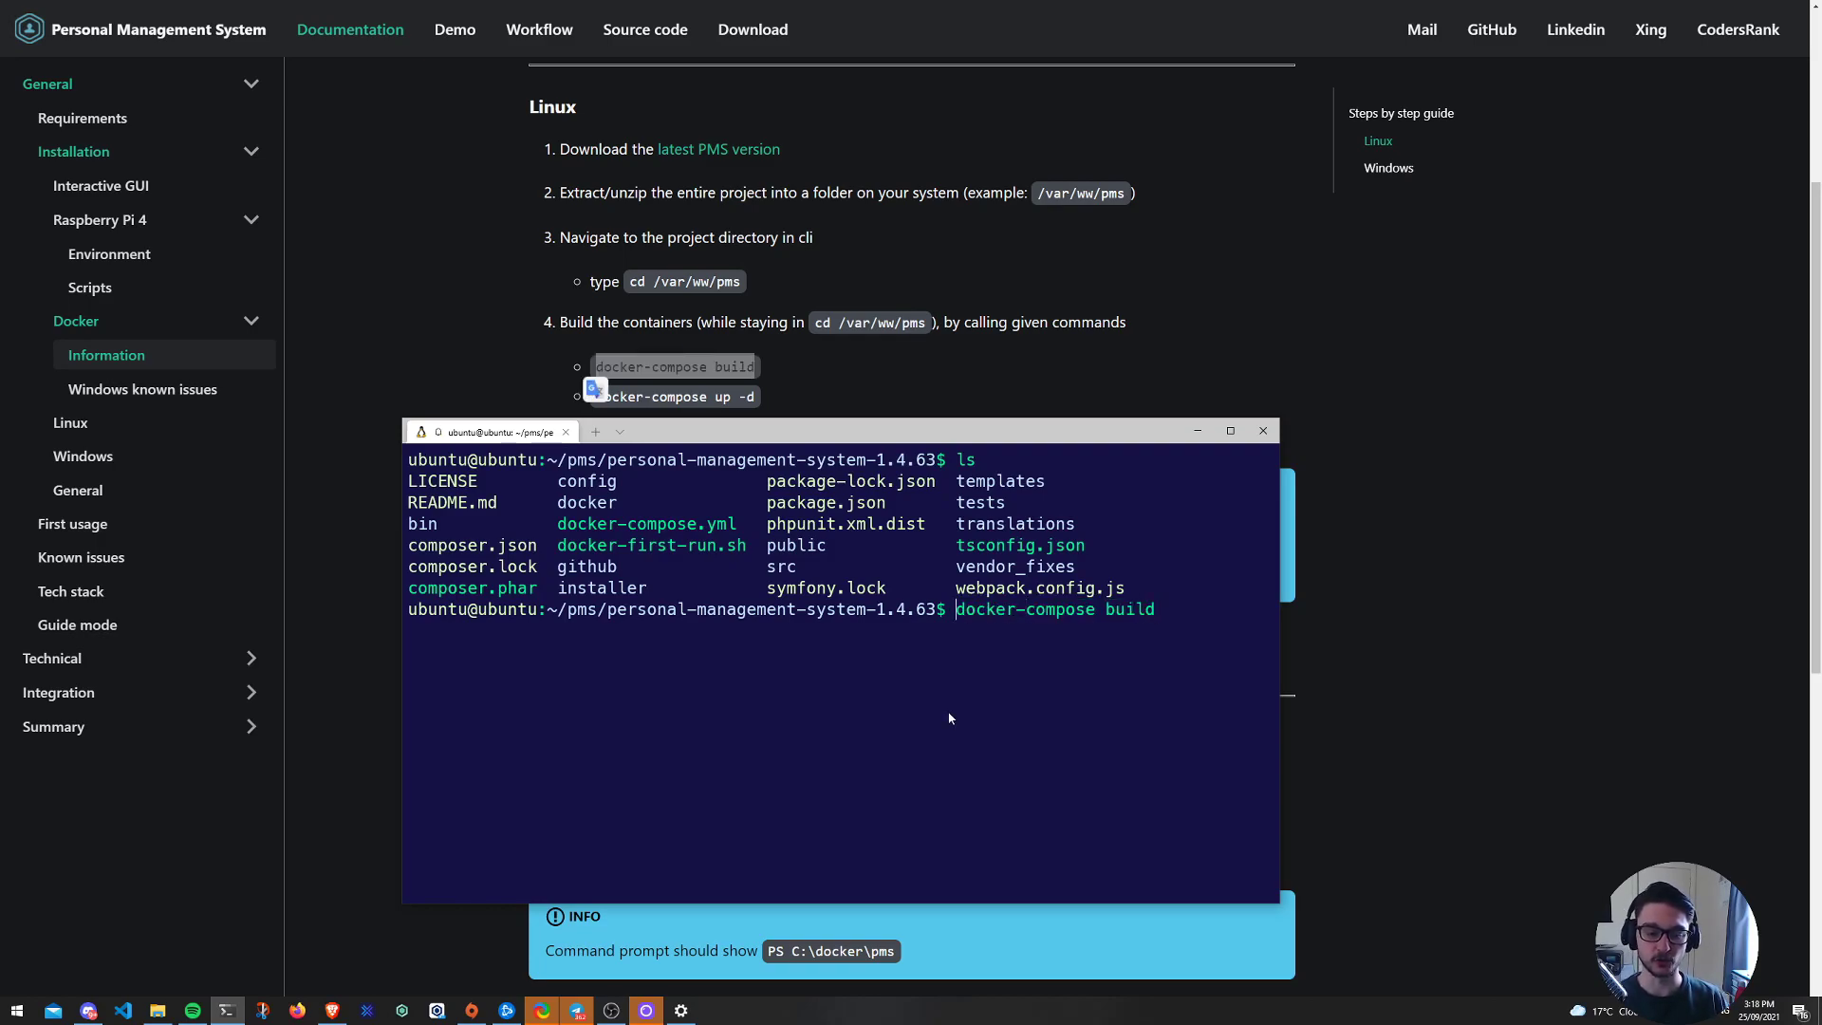
text(sudo)
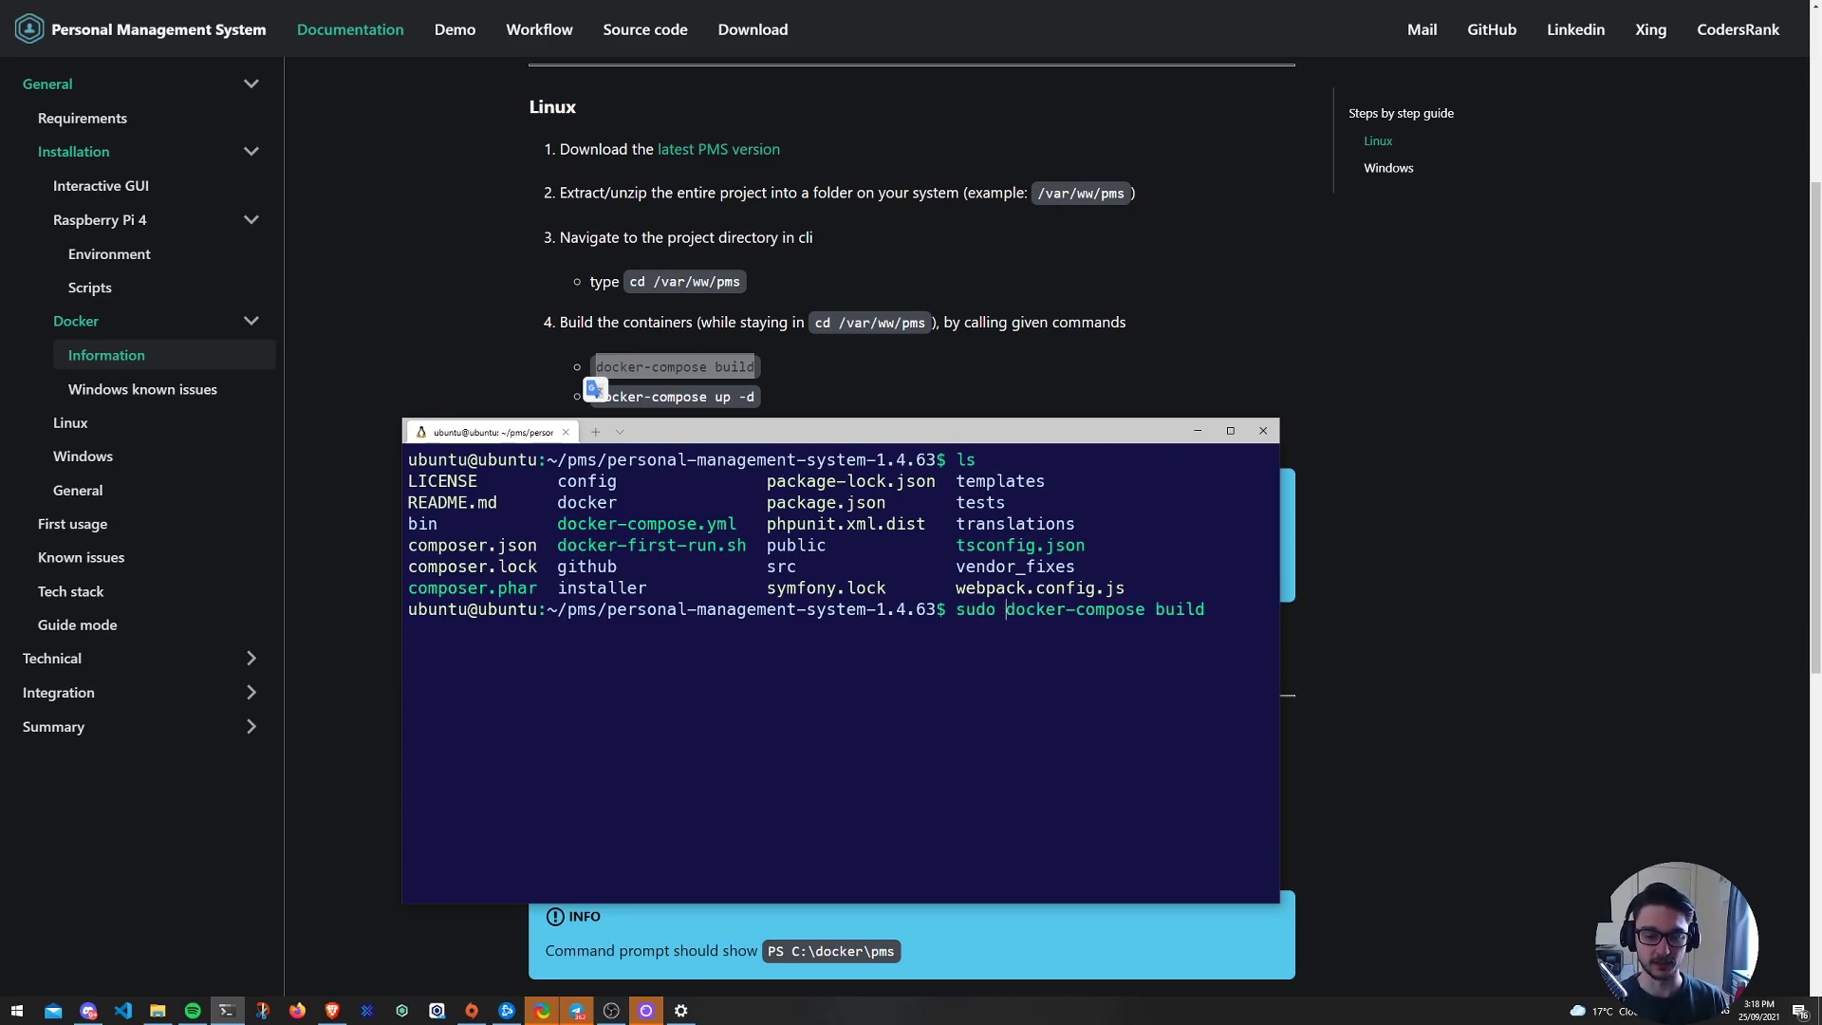
key(Return)
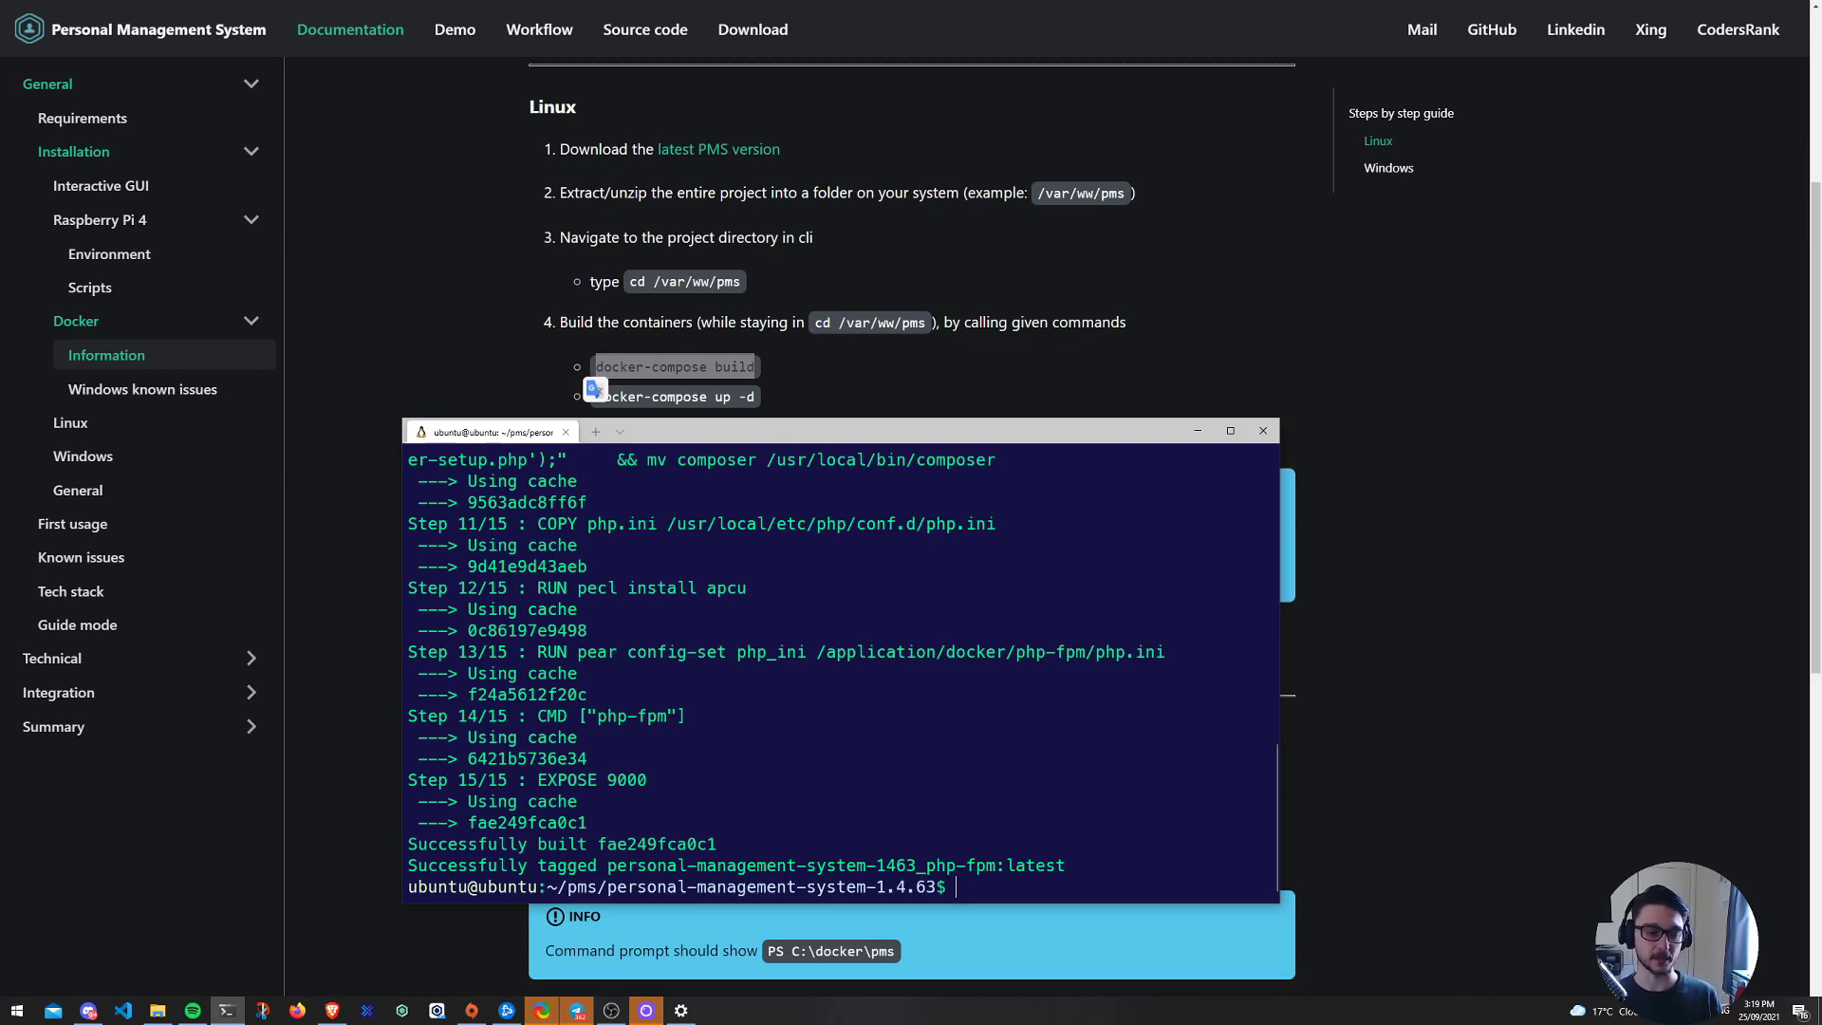
Step: Review the build output, then reposition and maximize the terminal window
scroll(733, 557, up, 3)
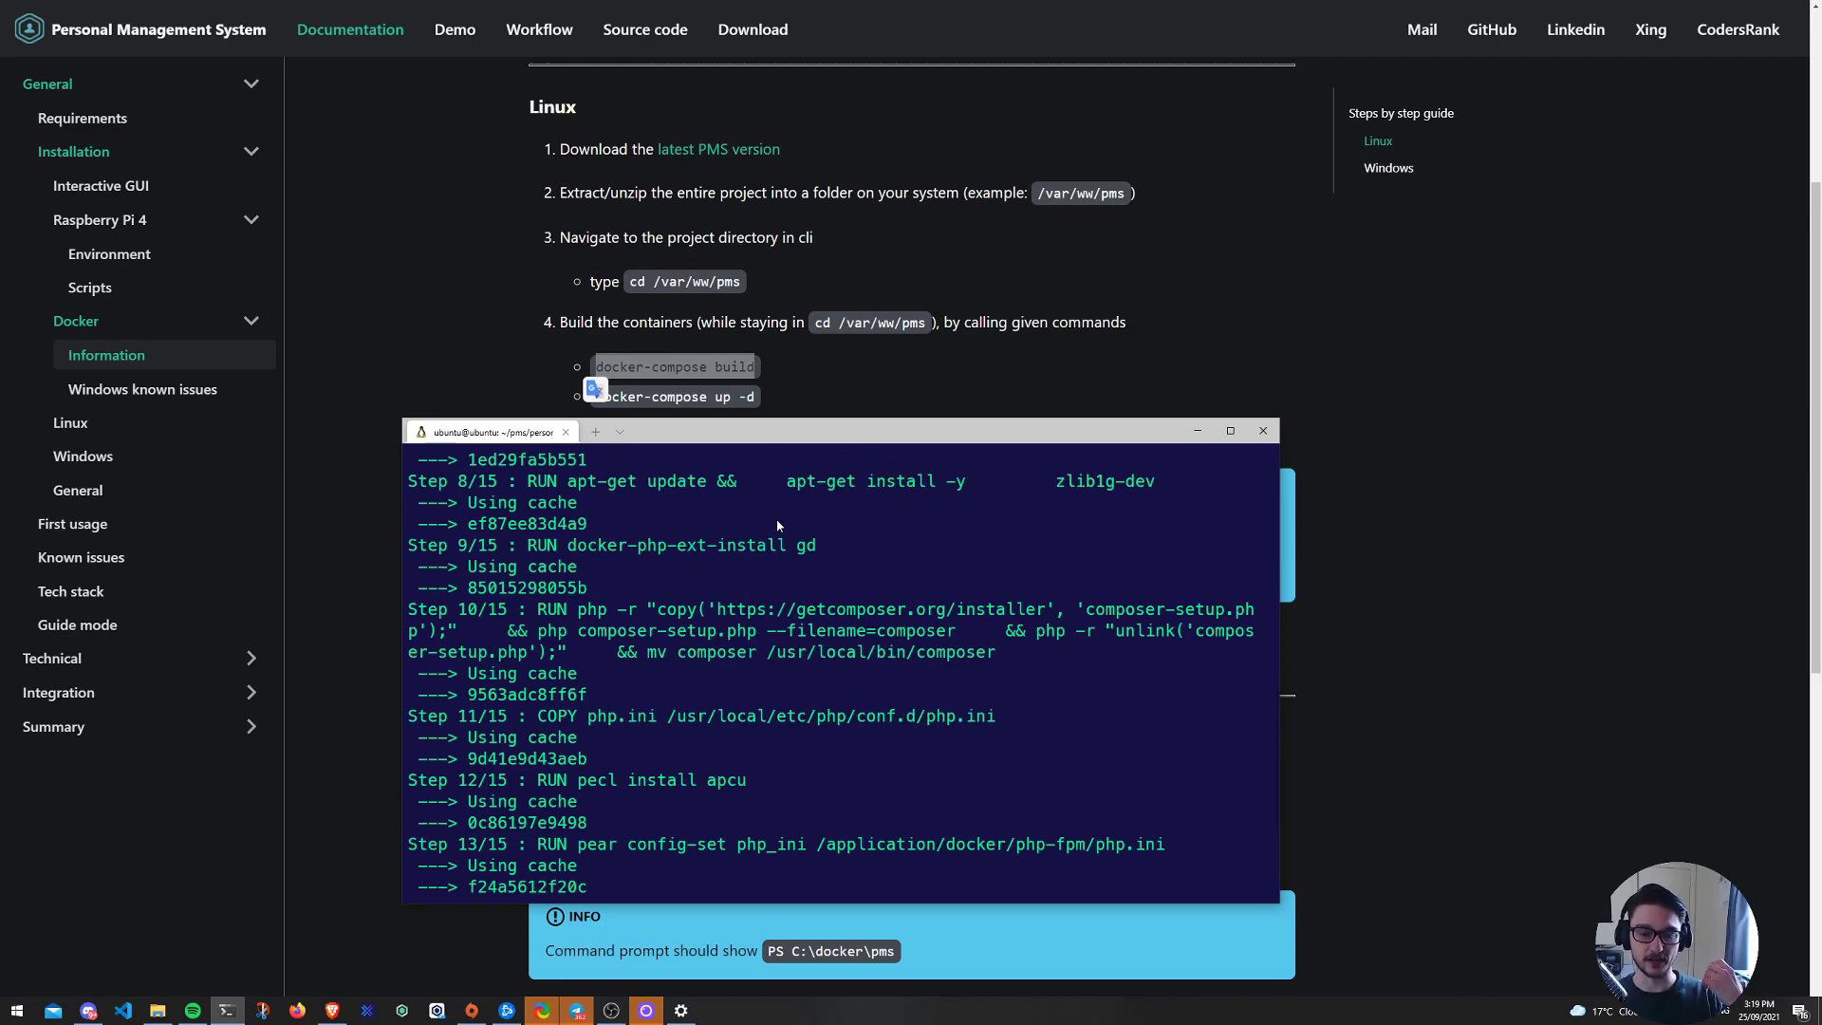
drag(1056, 481, 1137, 486)
click(1023, 539)
scroll(949, 607, down, 3)
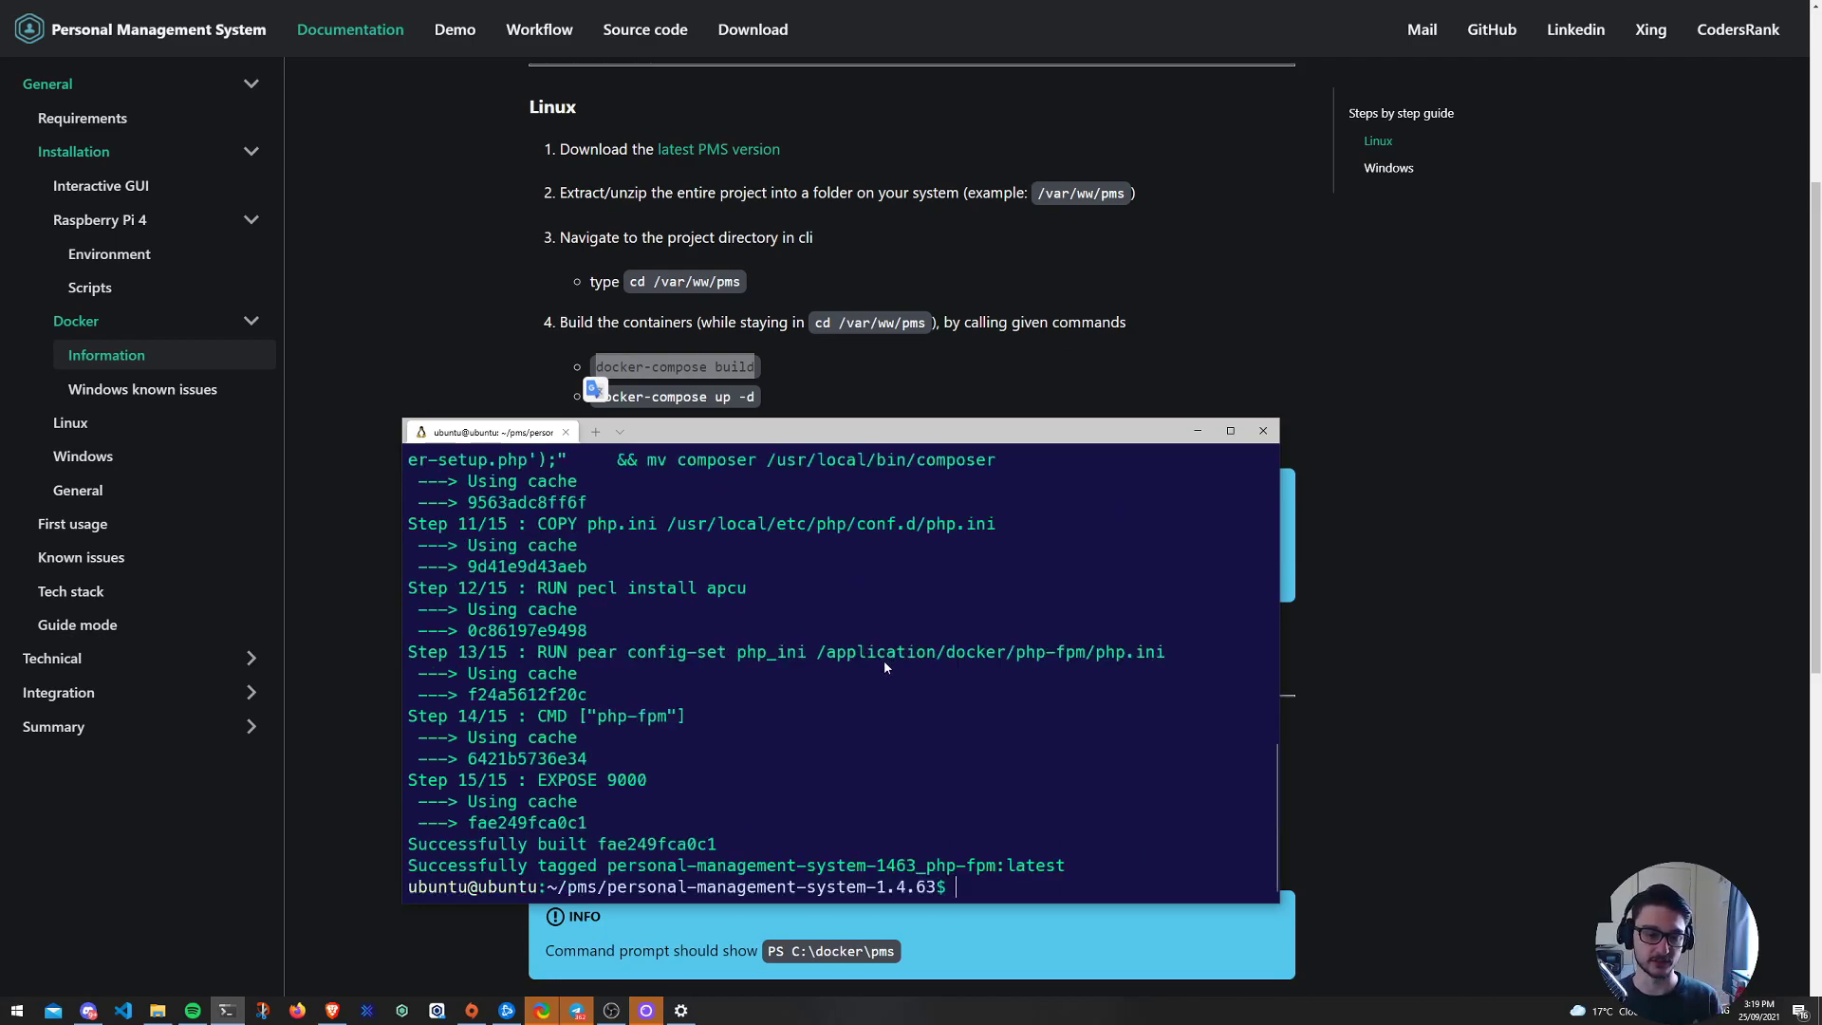
drag(767, 437, 1145, 230)
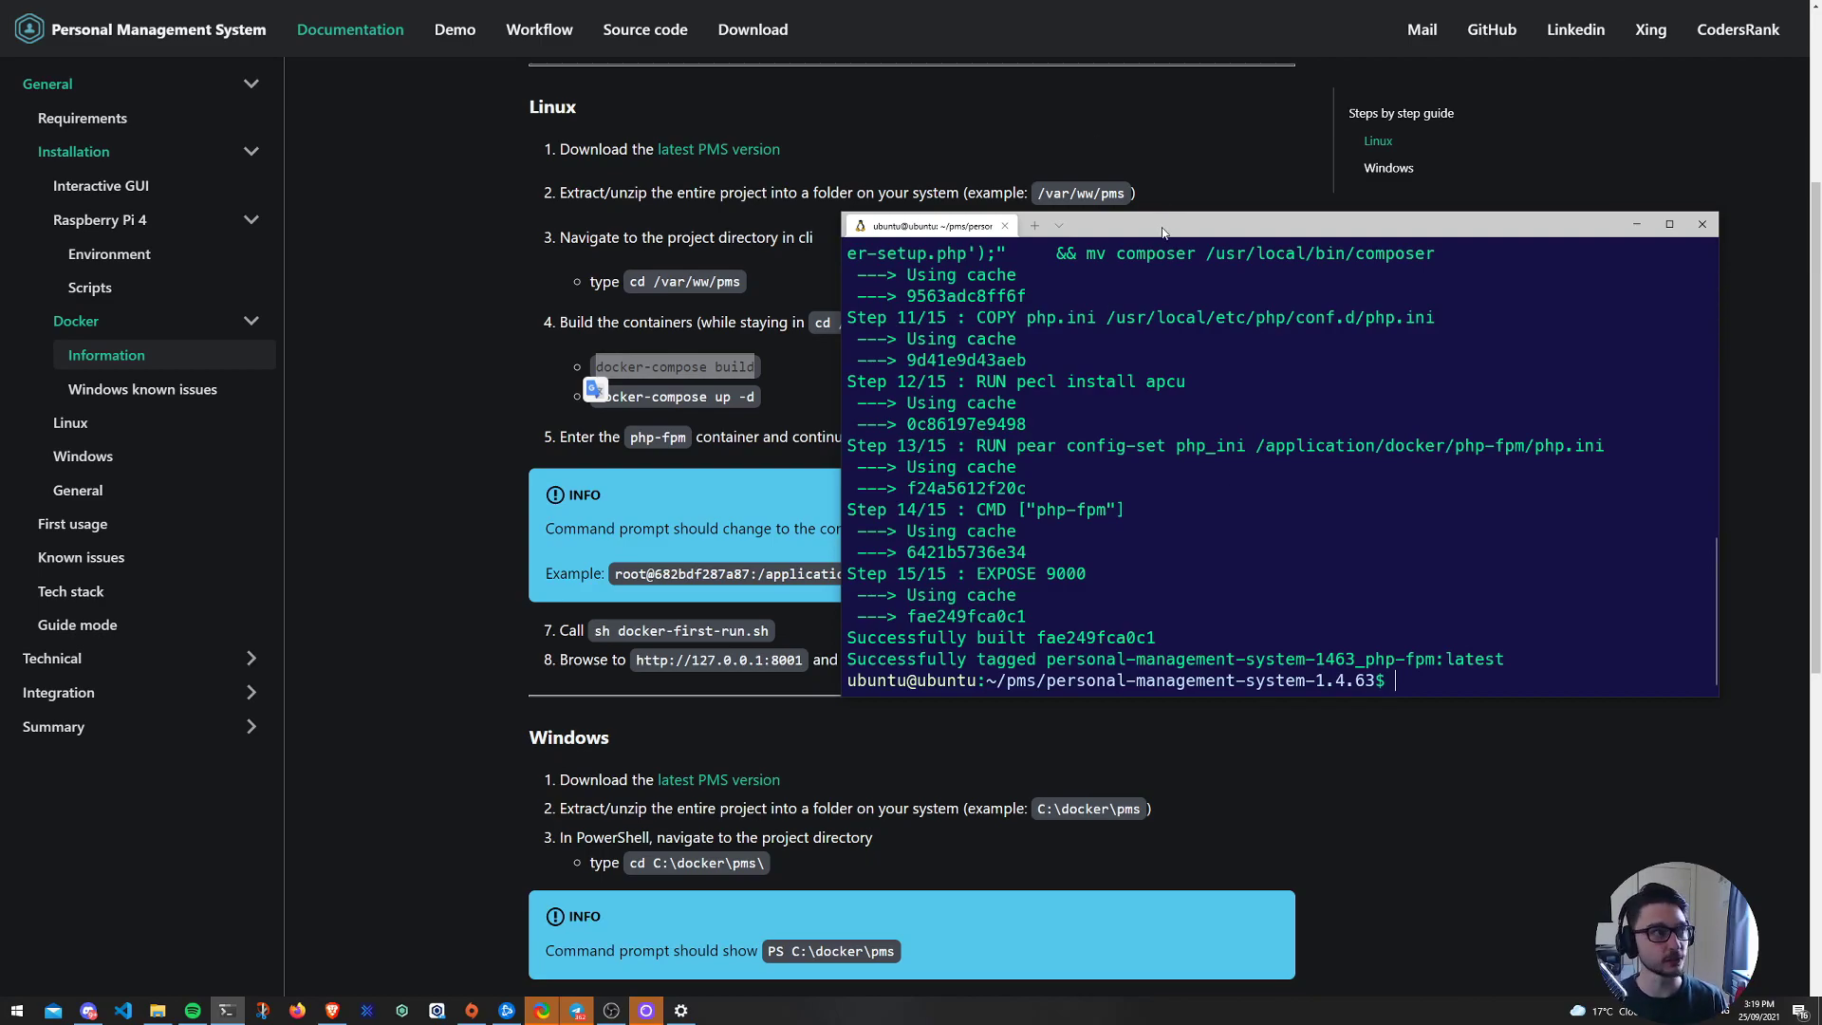
drag(1165, 222, 853, 239)
double_click(893, 243)
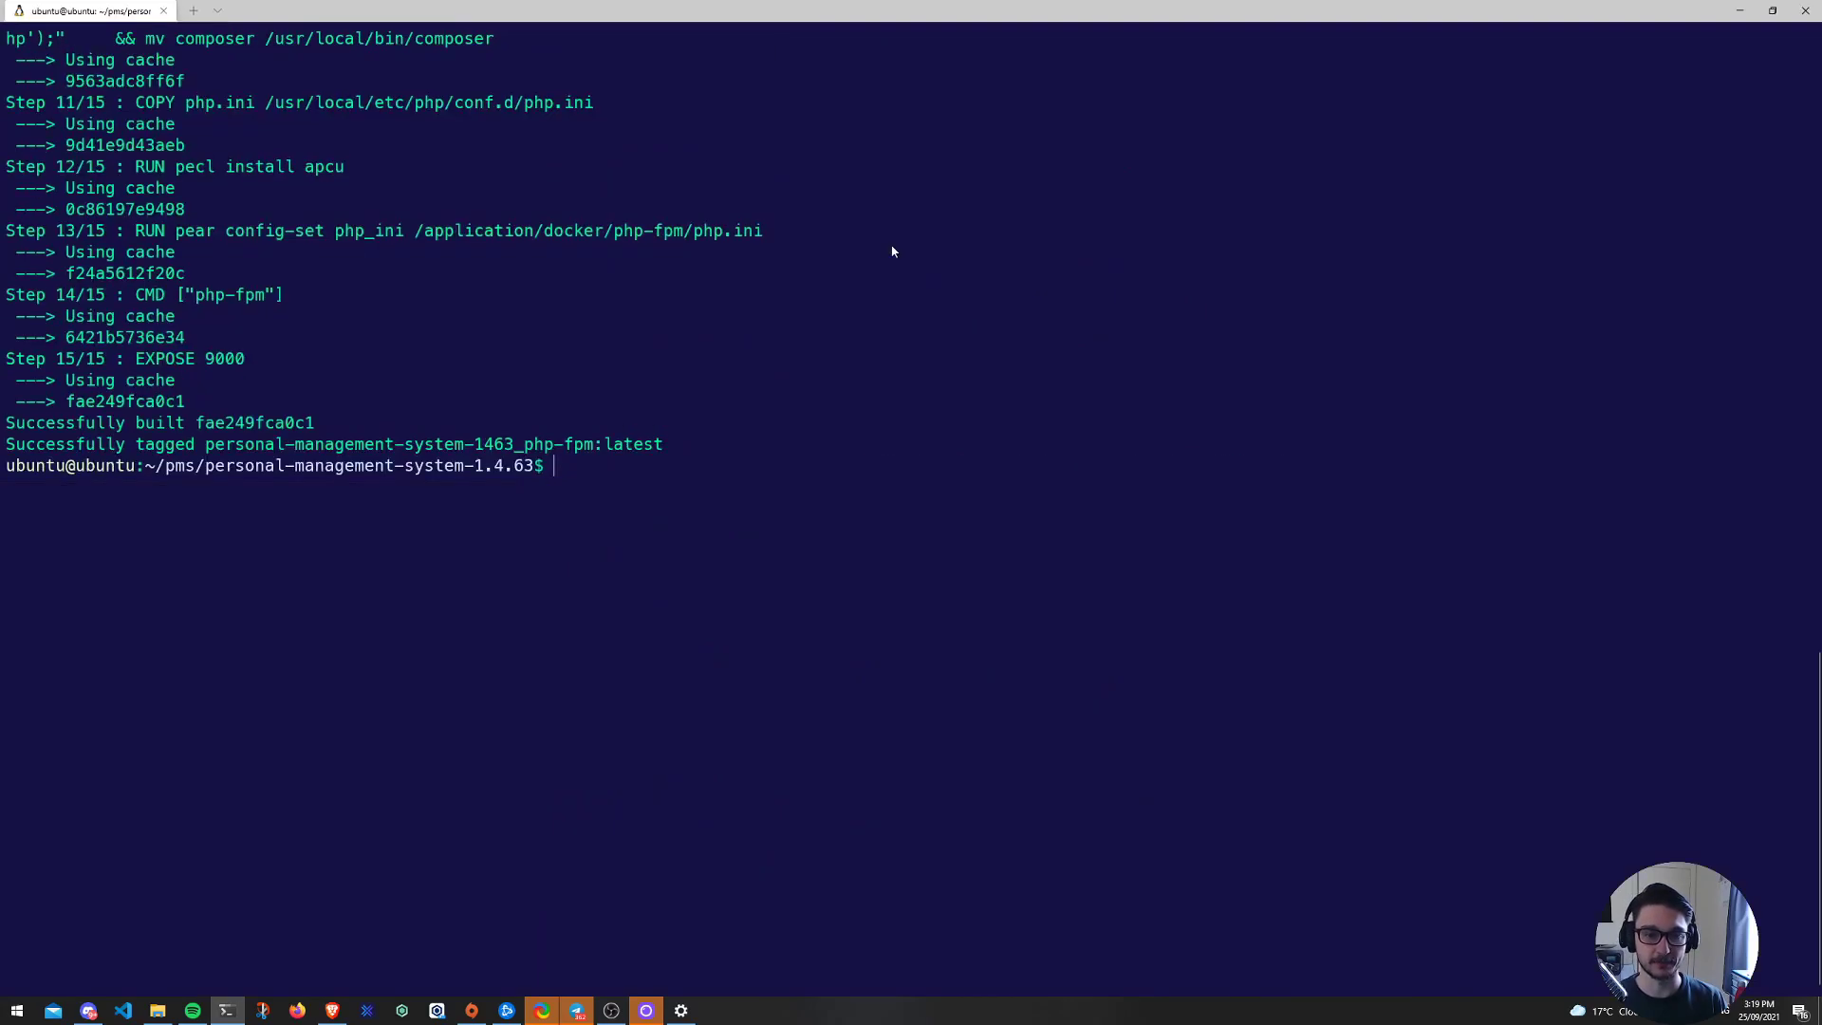
Step: Open docker-compose.yml in nano
ctrl+scroll(804, 421, up, 5)
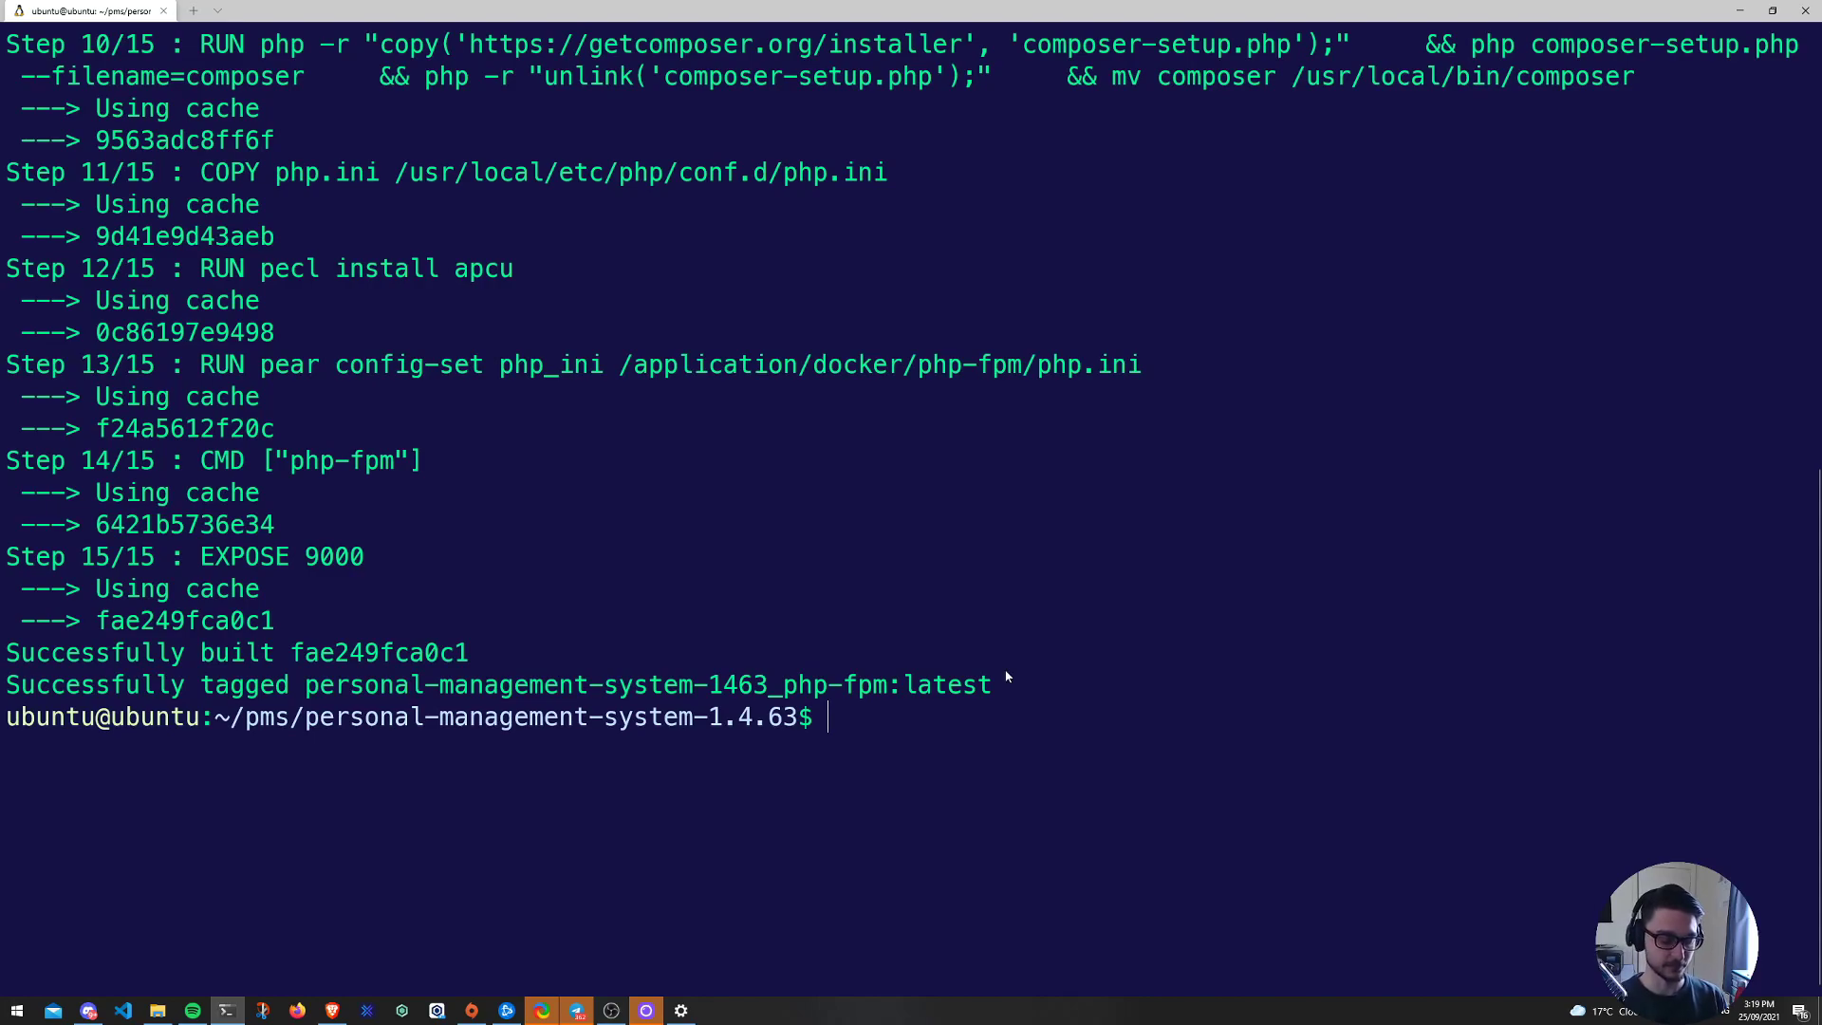
text(nano docc)
key(BackSpace)
key(BackSpace)
text(oc)
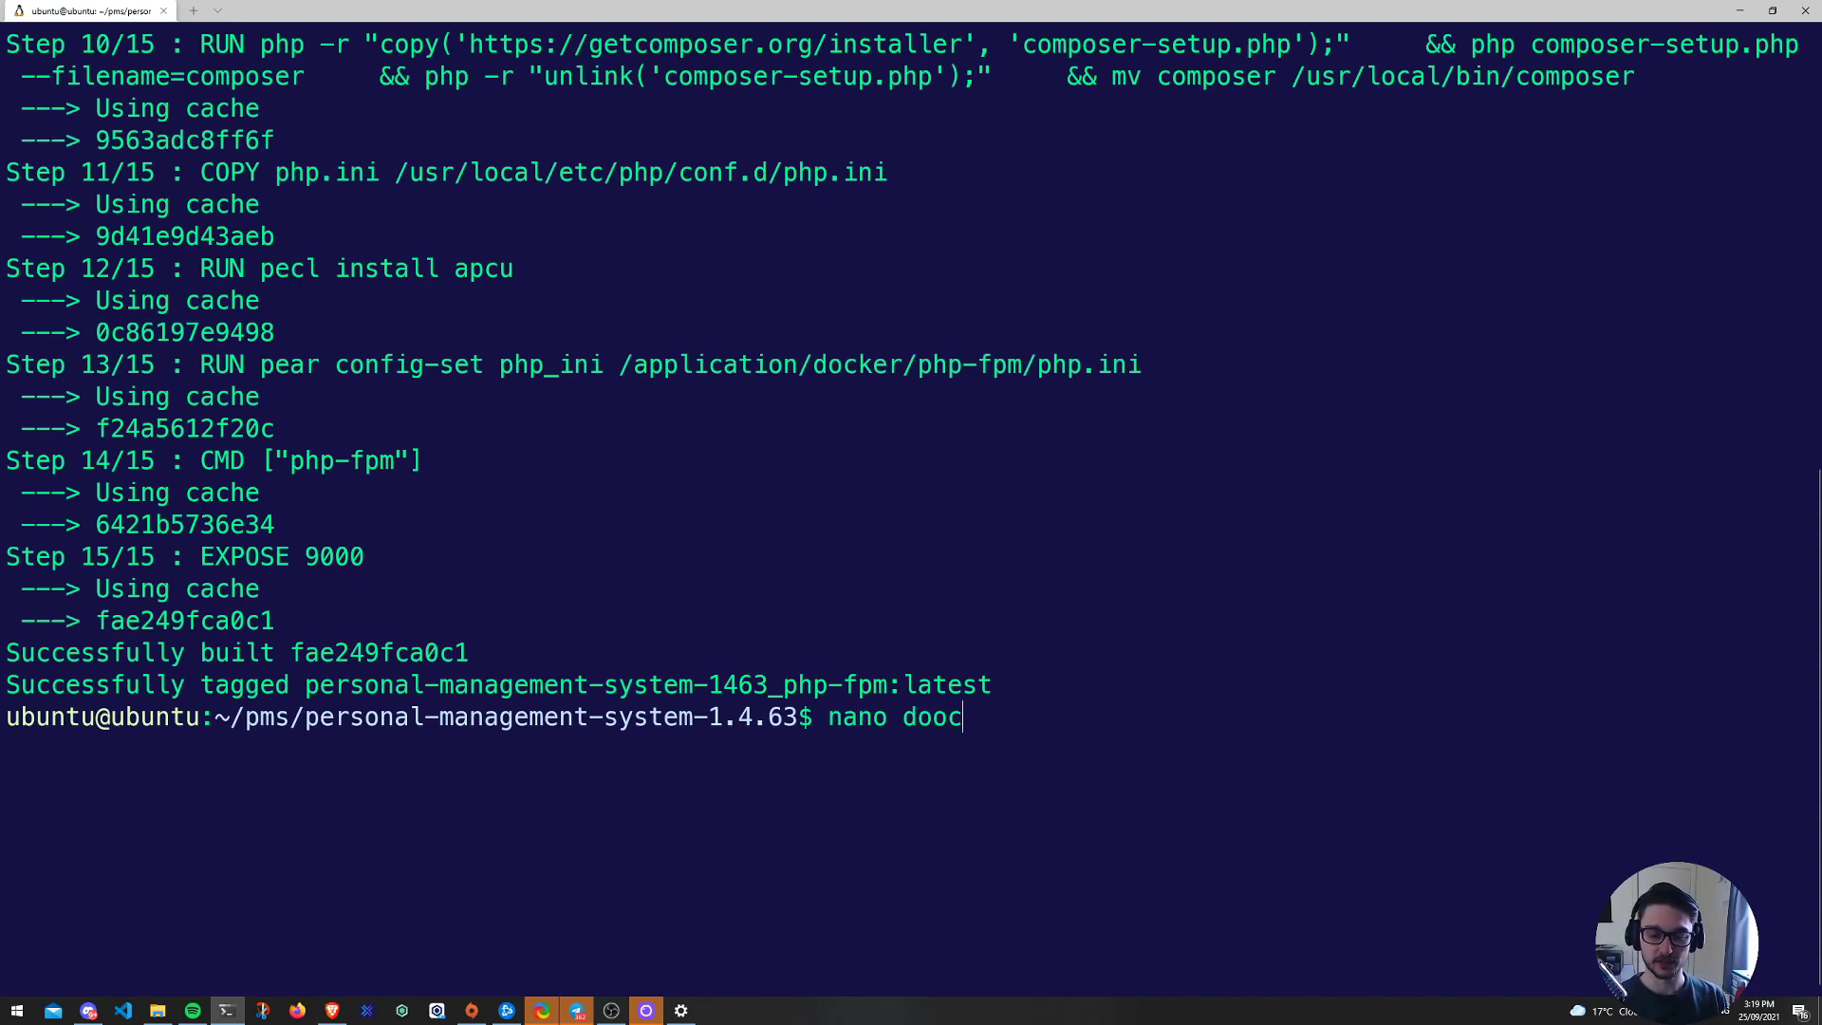
key(BackSpace)
key(BackSpace)
text(cker-com)
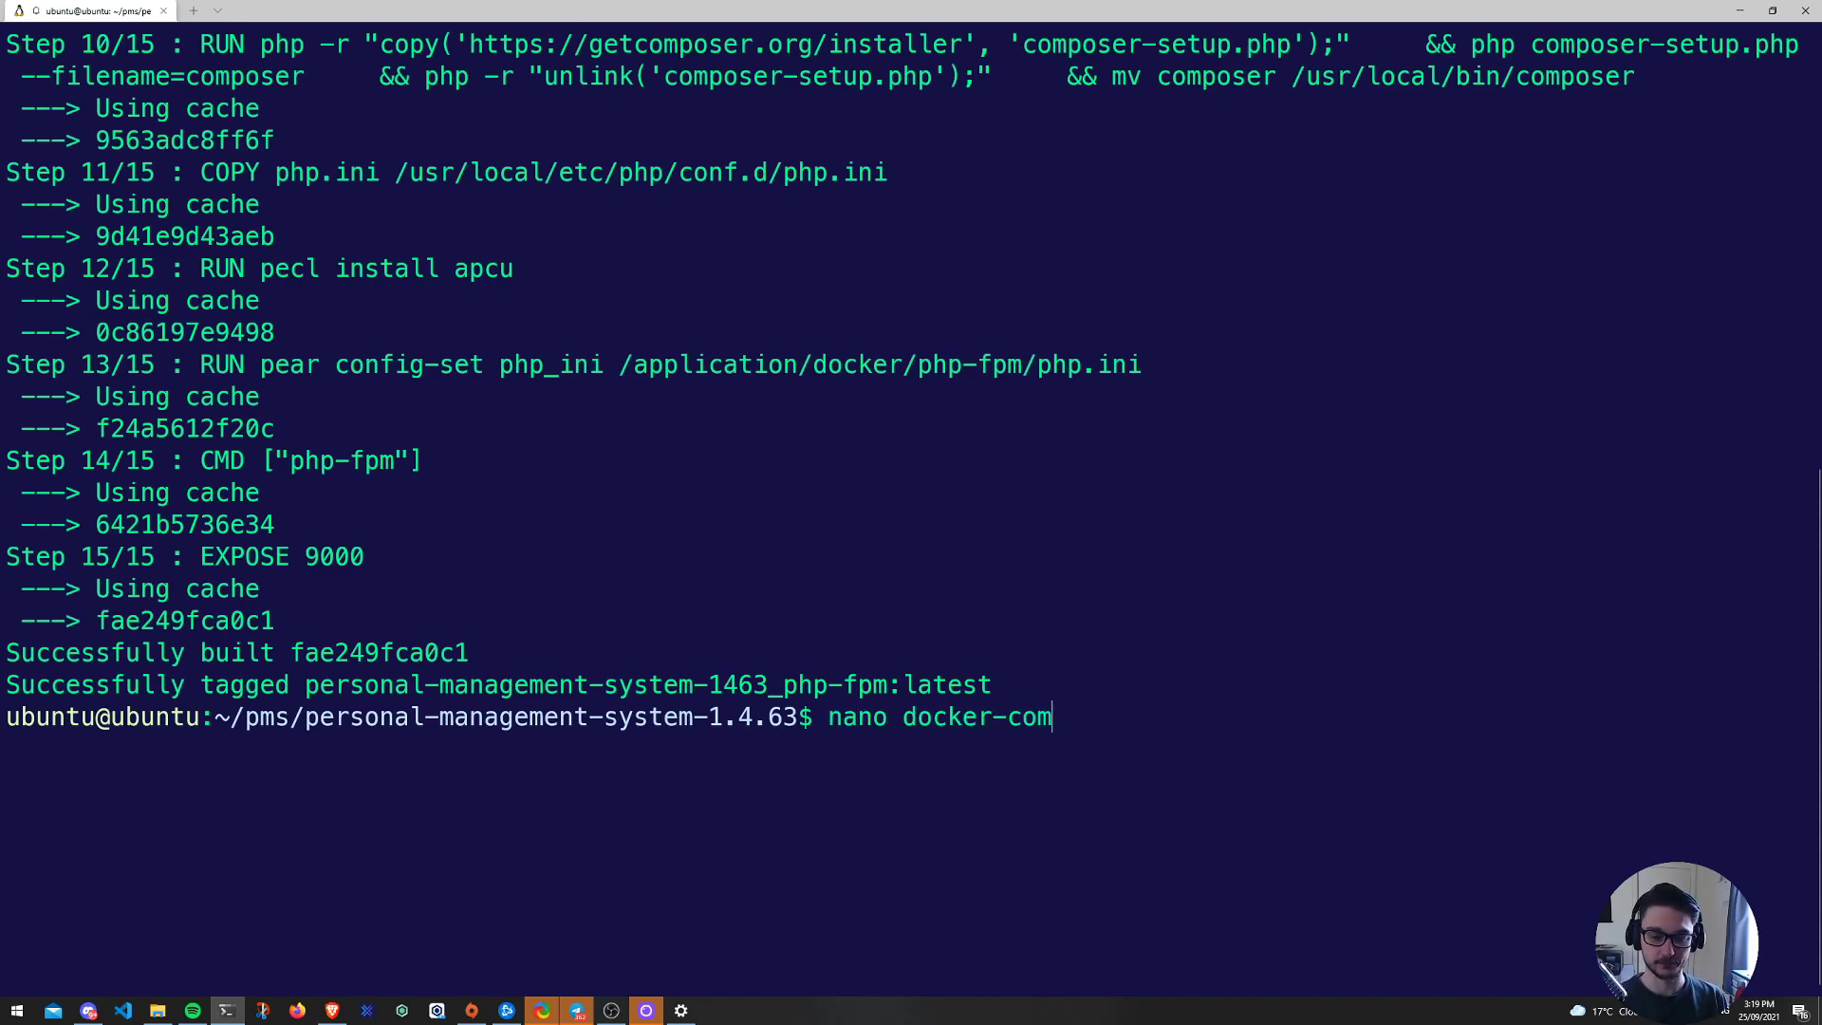
key(Tab)
key(Return)
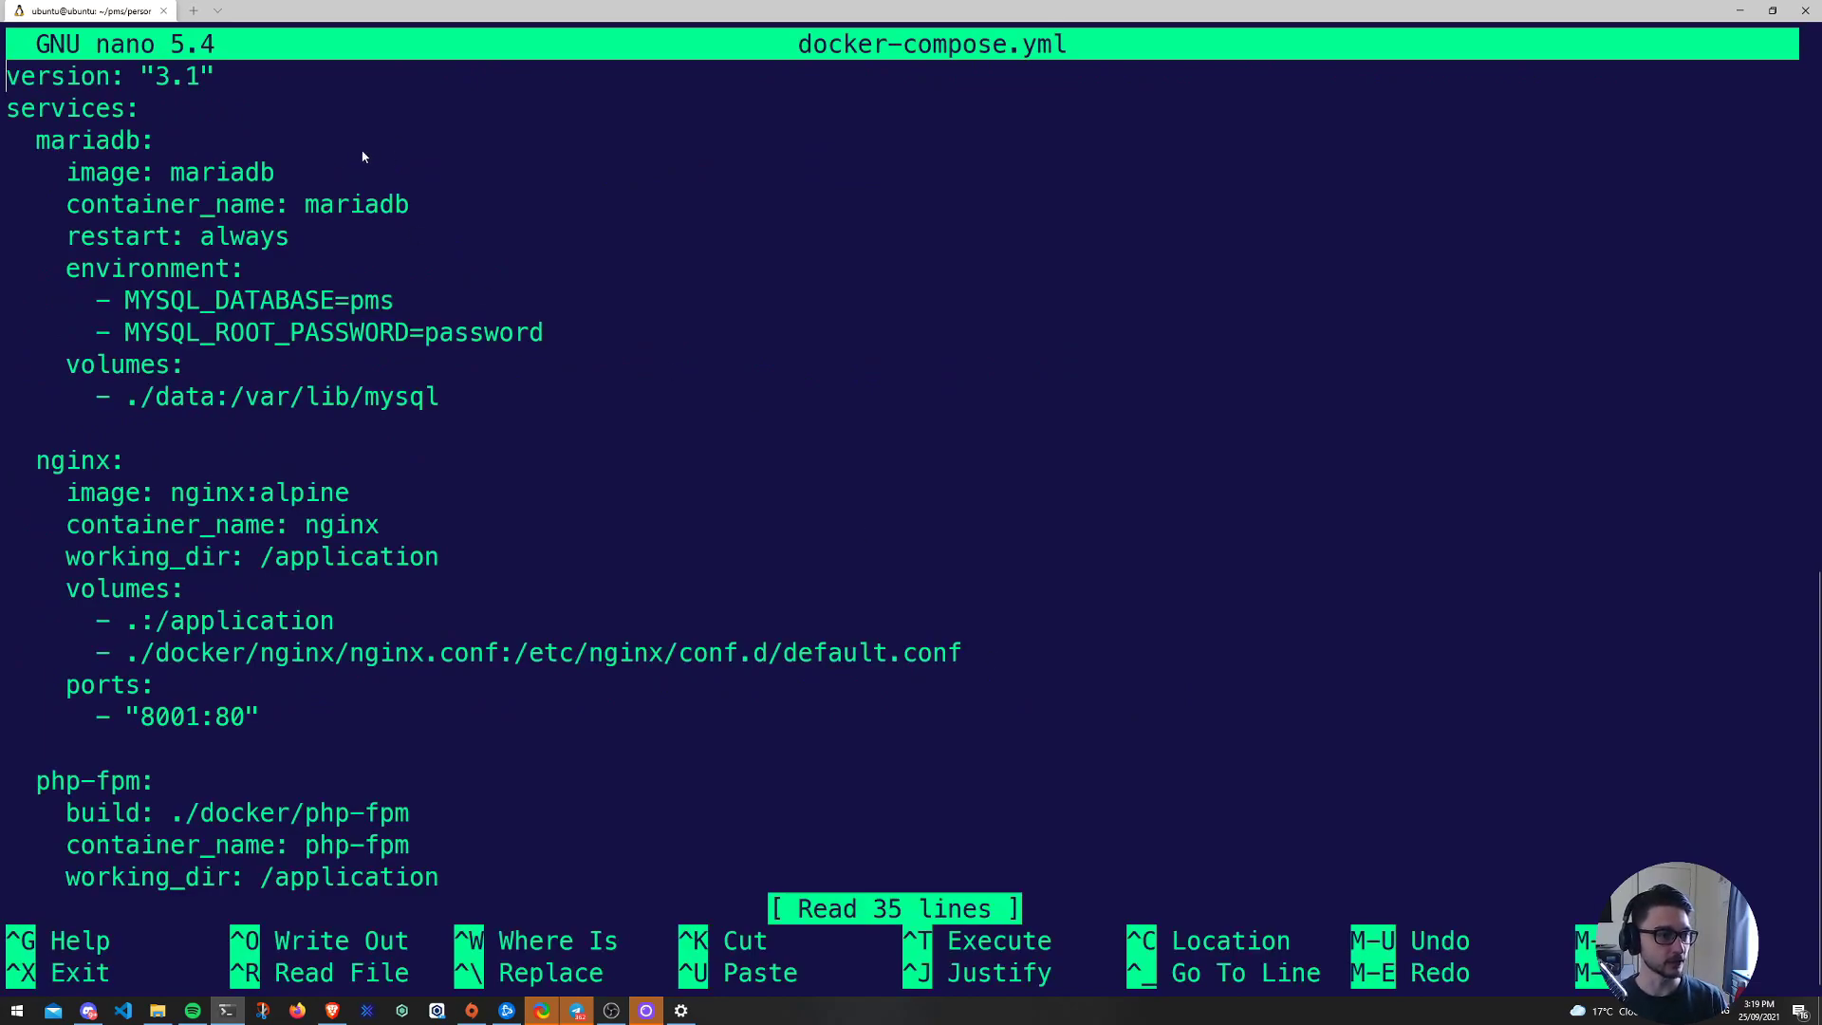
Step: Paste the adminer restart: always and ports 8081:8080 lines below the adminer image line
drag(29, 139, 171, 166)
click(126, 163)
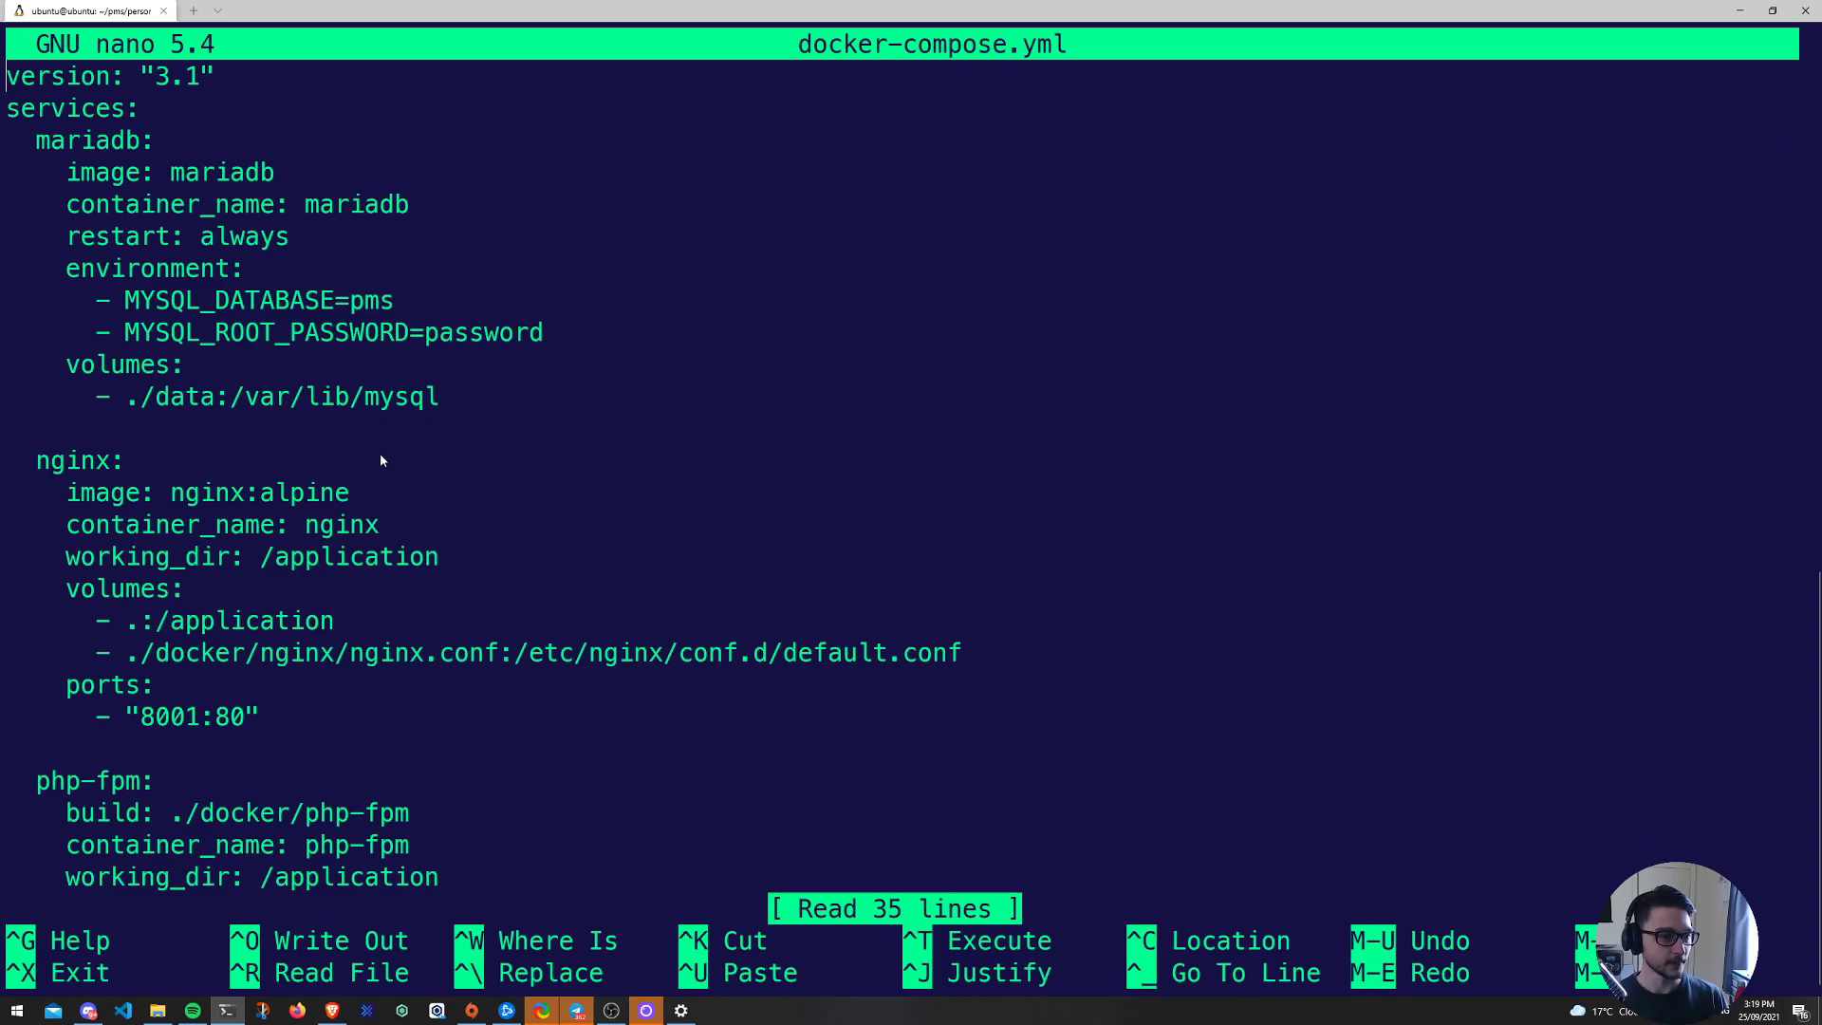
key(Down)
key(Right)
key(Down)
key(Down)
key(Down)
key(Down)
key(Down)
key(Down)
key(Down)
key(Down)
key(Up)
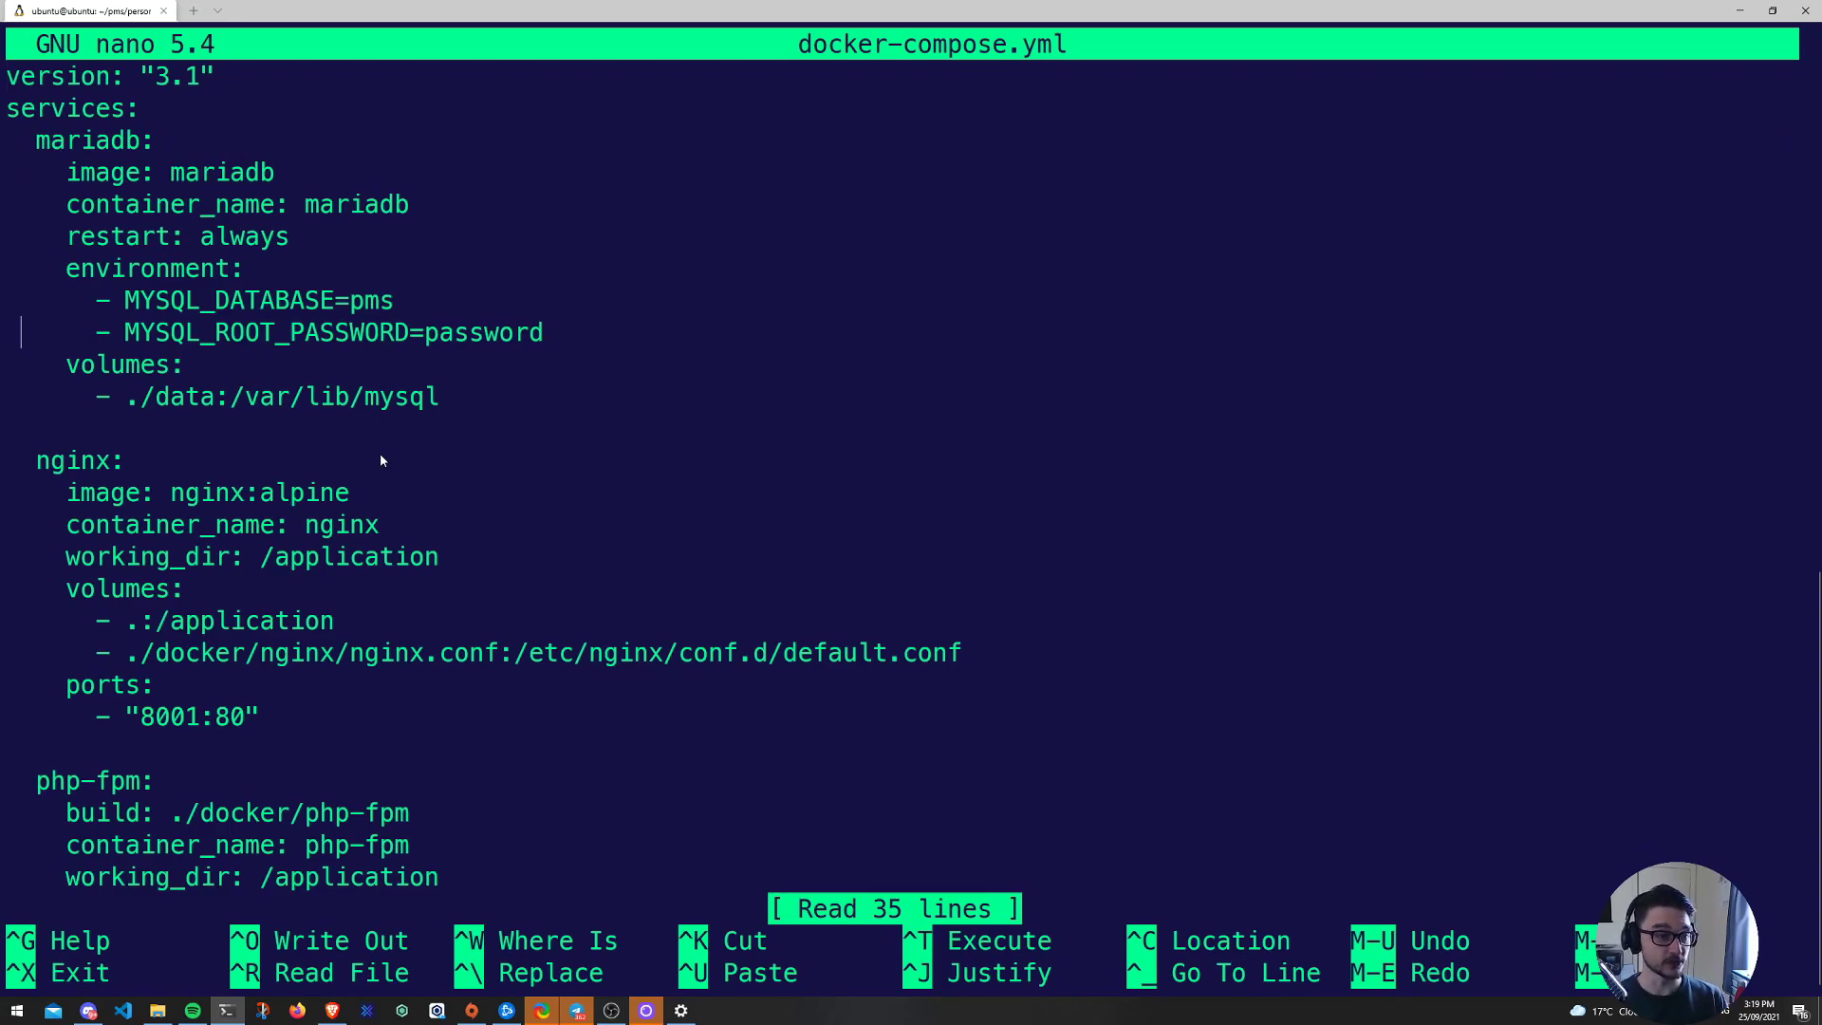
key(Right)
key(Right)
key(Right)
key(Right)
key(Right)
key(End)
key(Down)
key(Down)
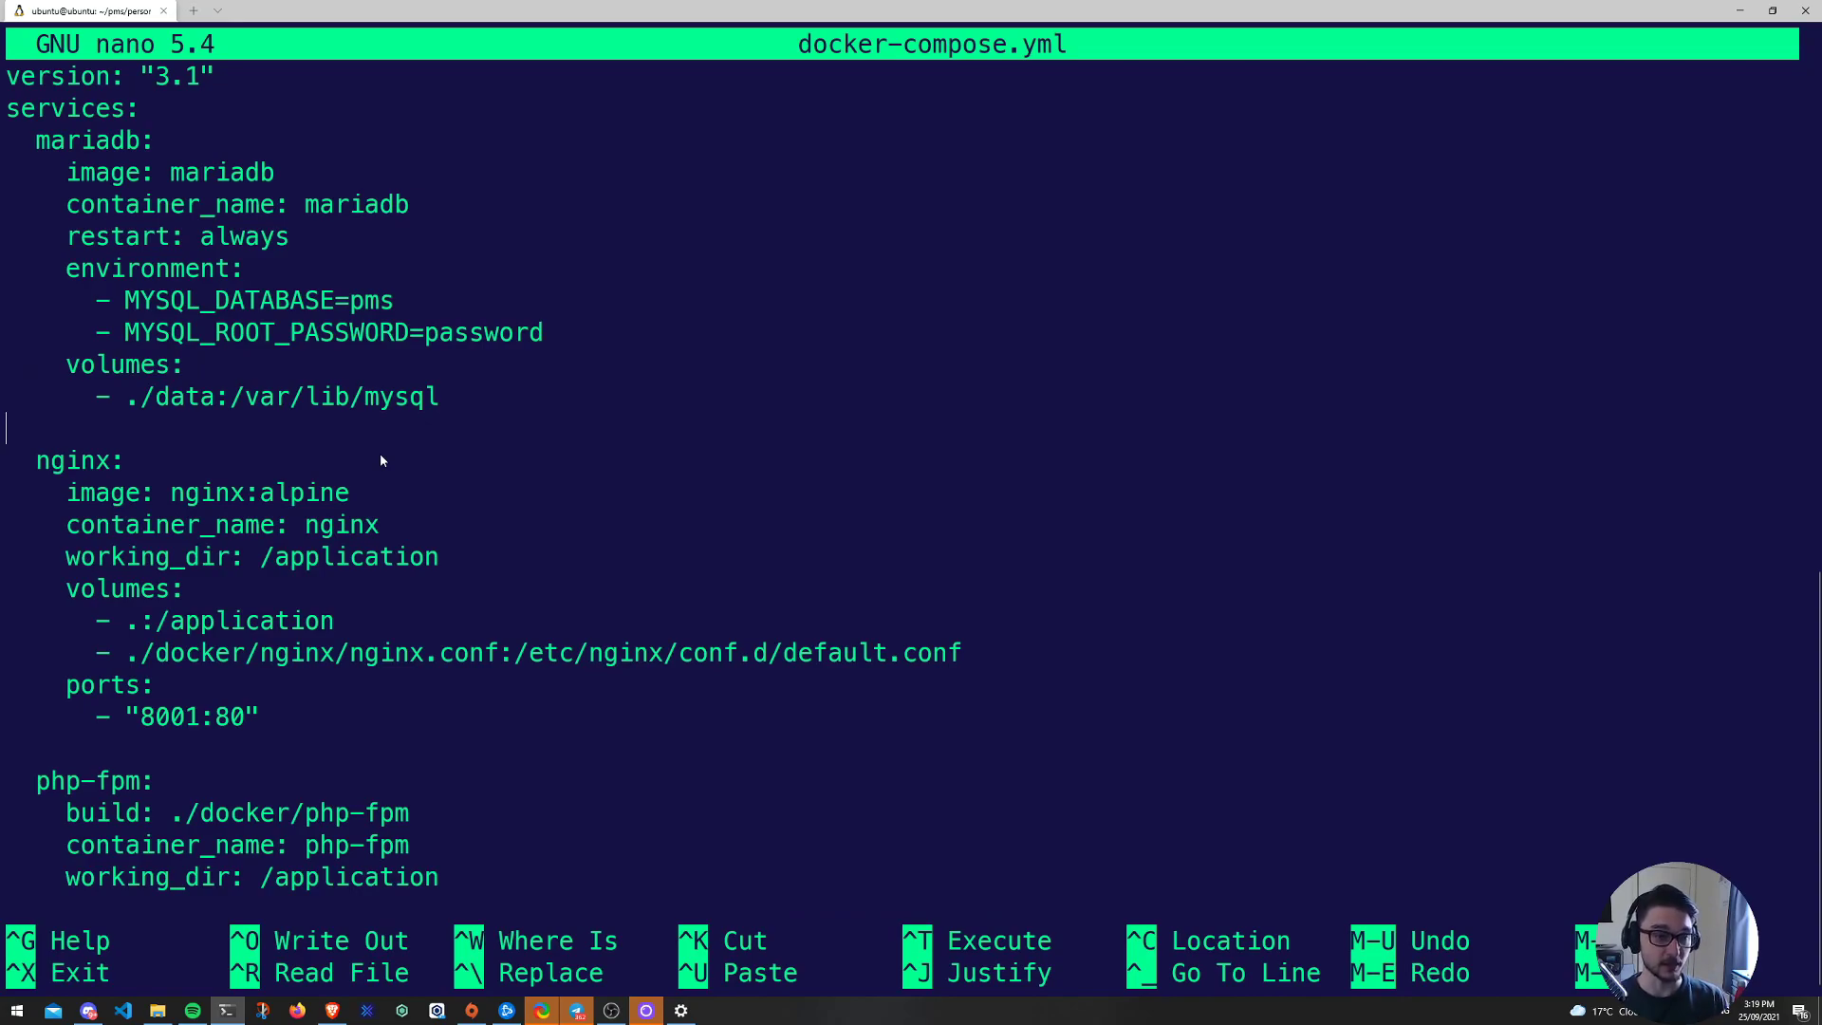
key(Down)
key(Down)
key(Down)
key(Down)
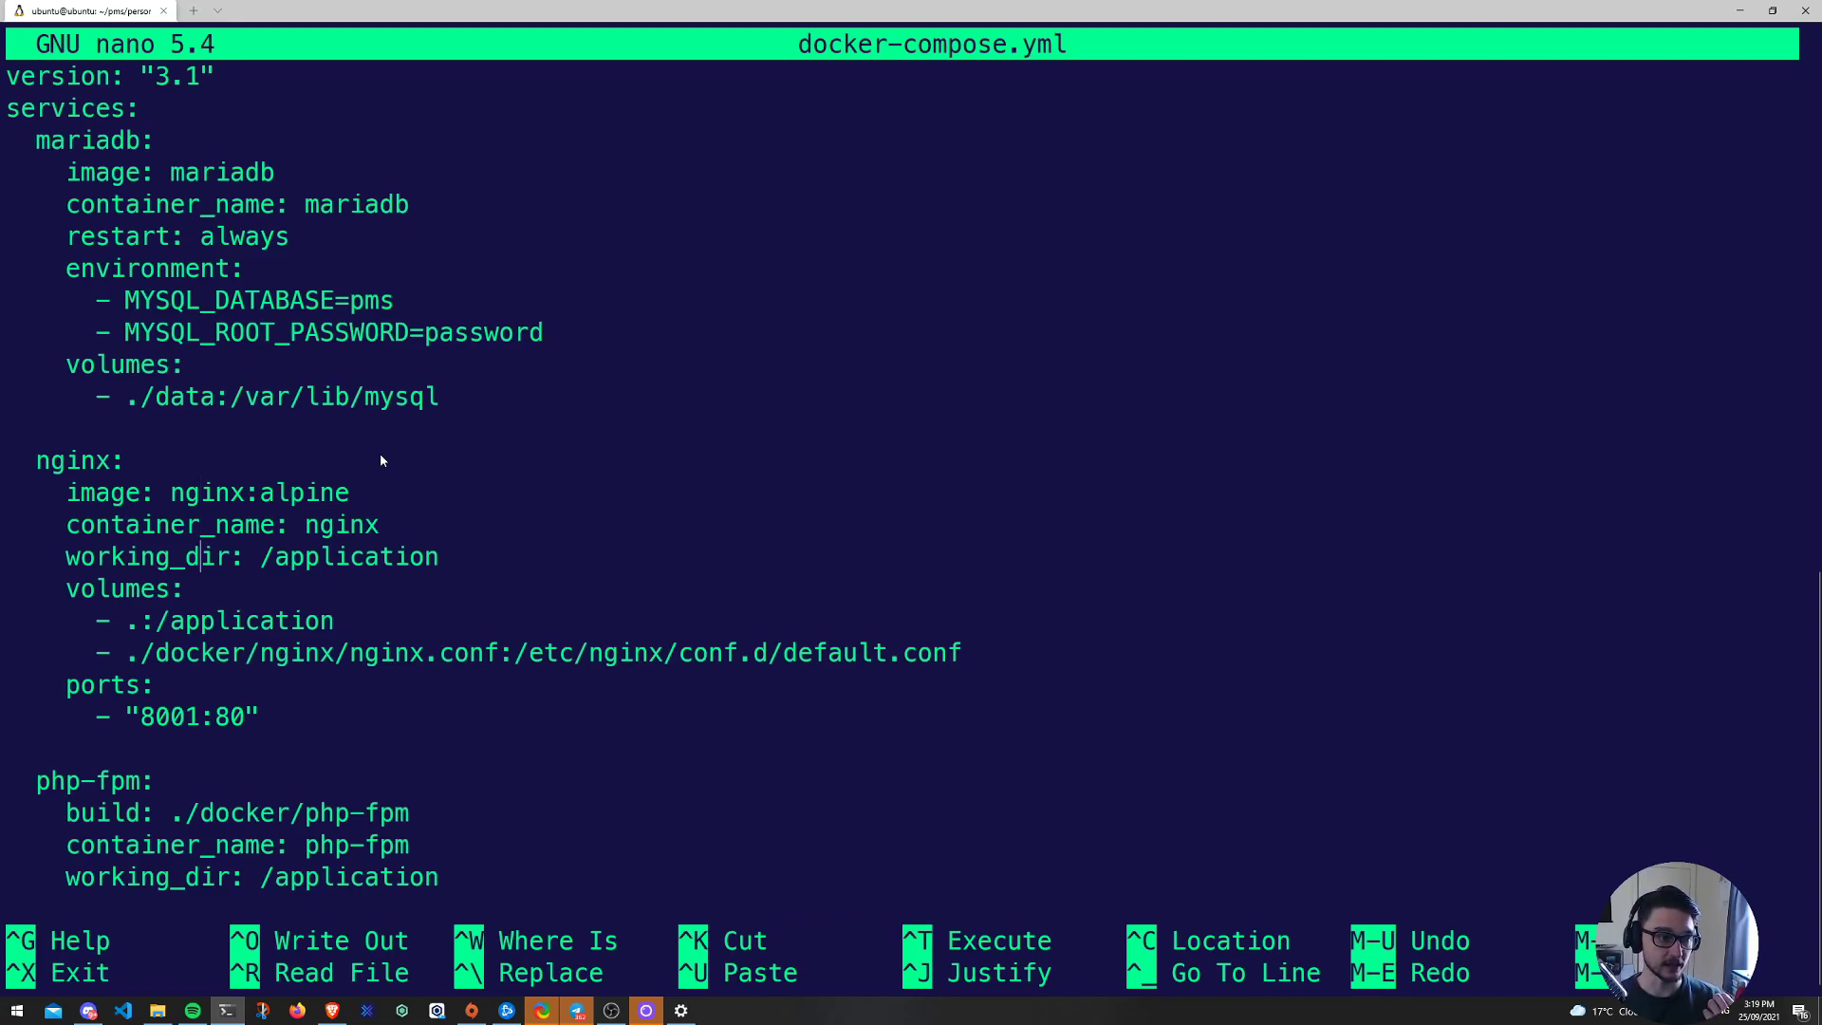
key(Down)
key(Down)
key(Down)
key(Down)
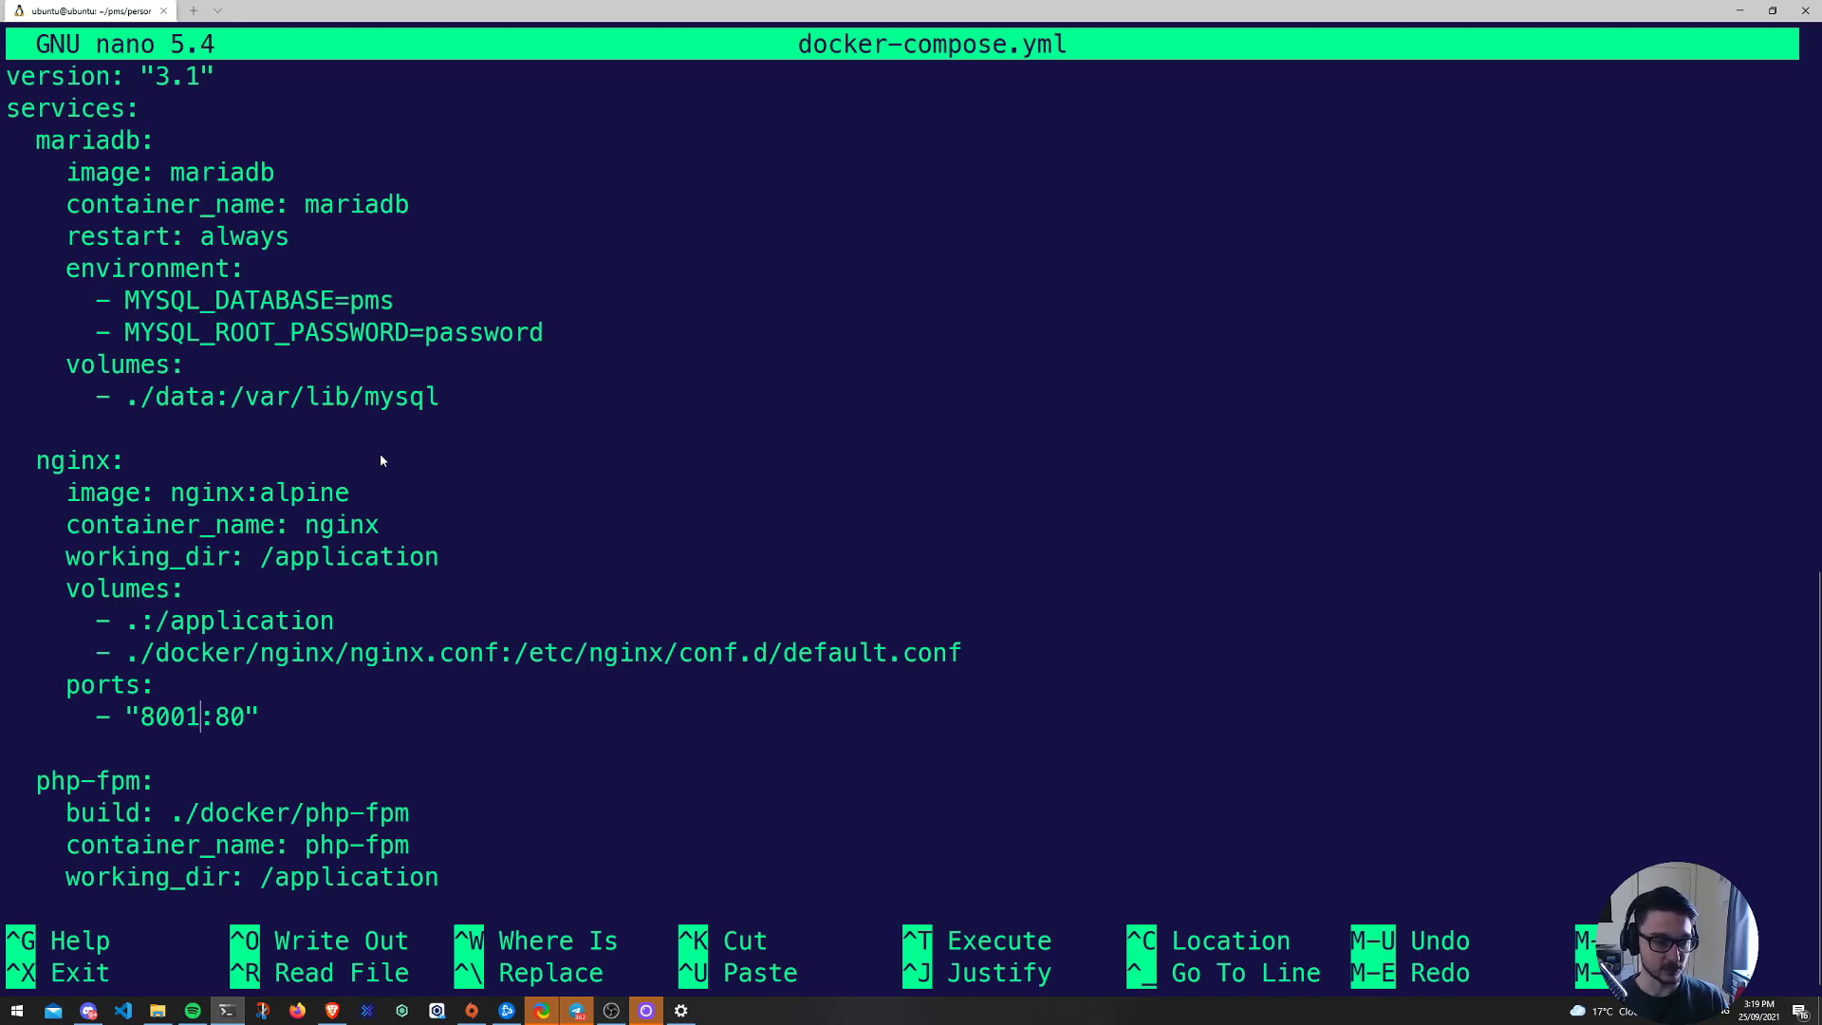
key(Down)
key(Down)
key(Down)
key(Down)
key(Down)
key(Down)
key(Down)
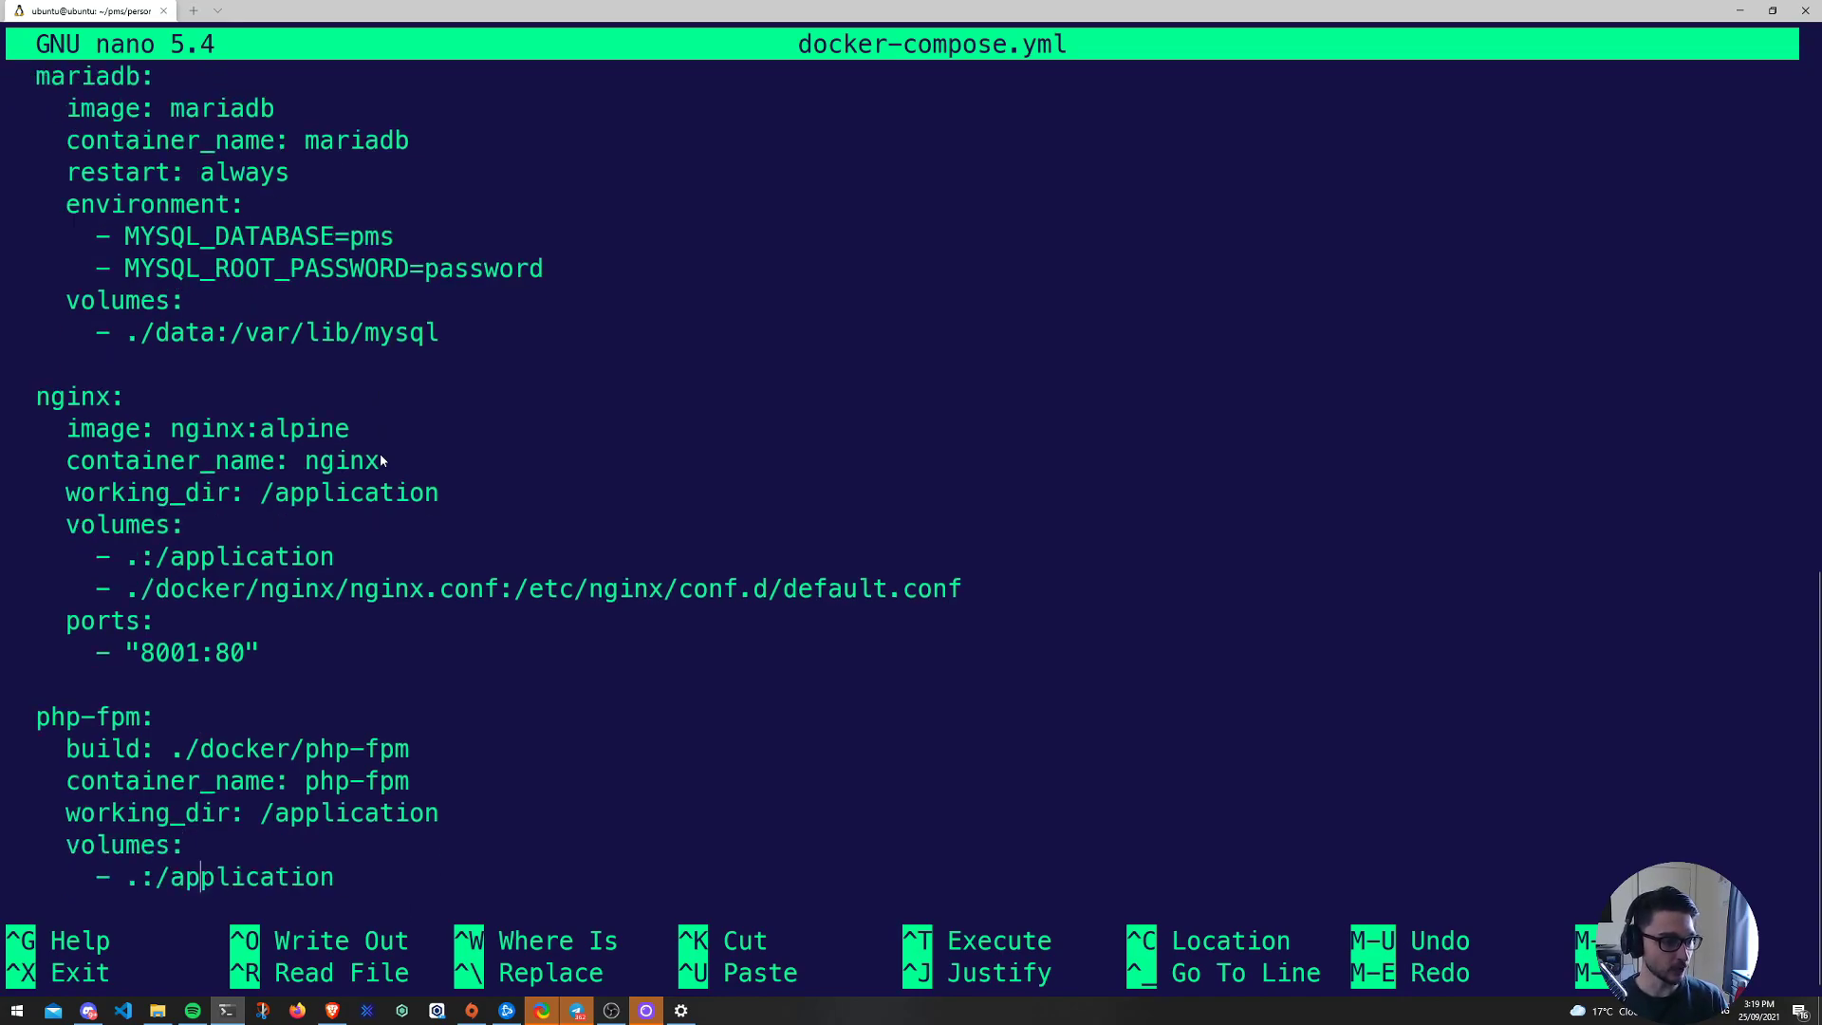
key(Down)
key(Down)
key(Down)
key(Down)
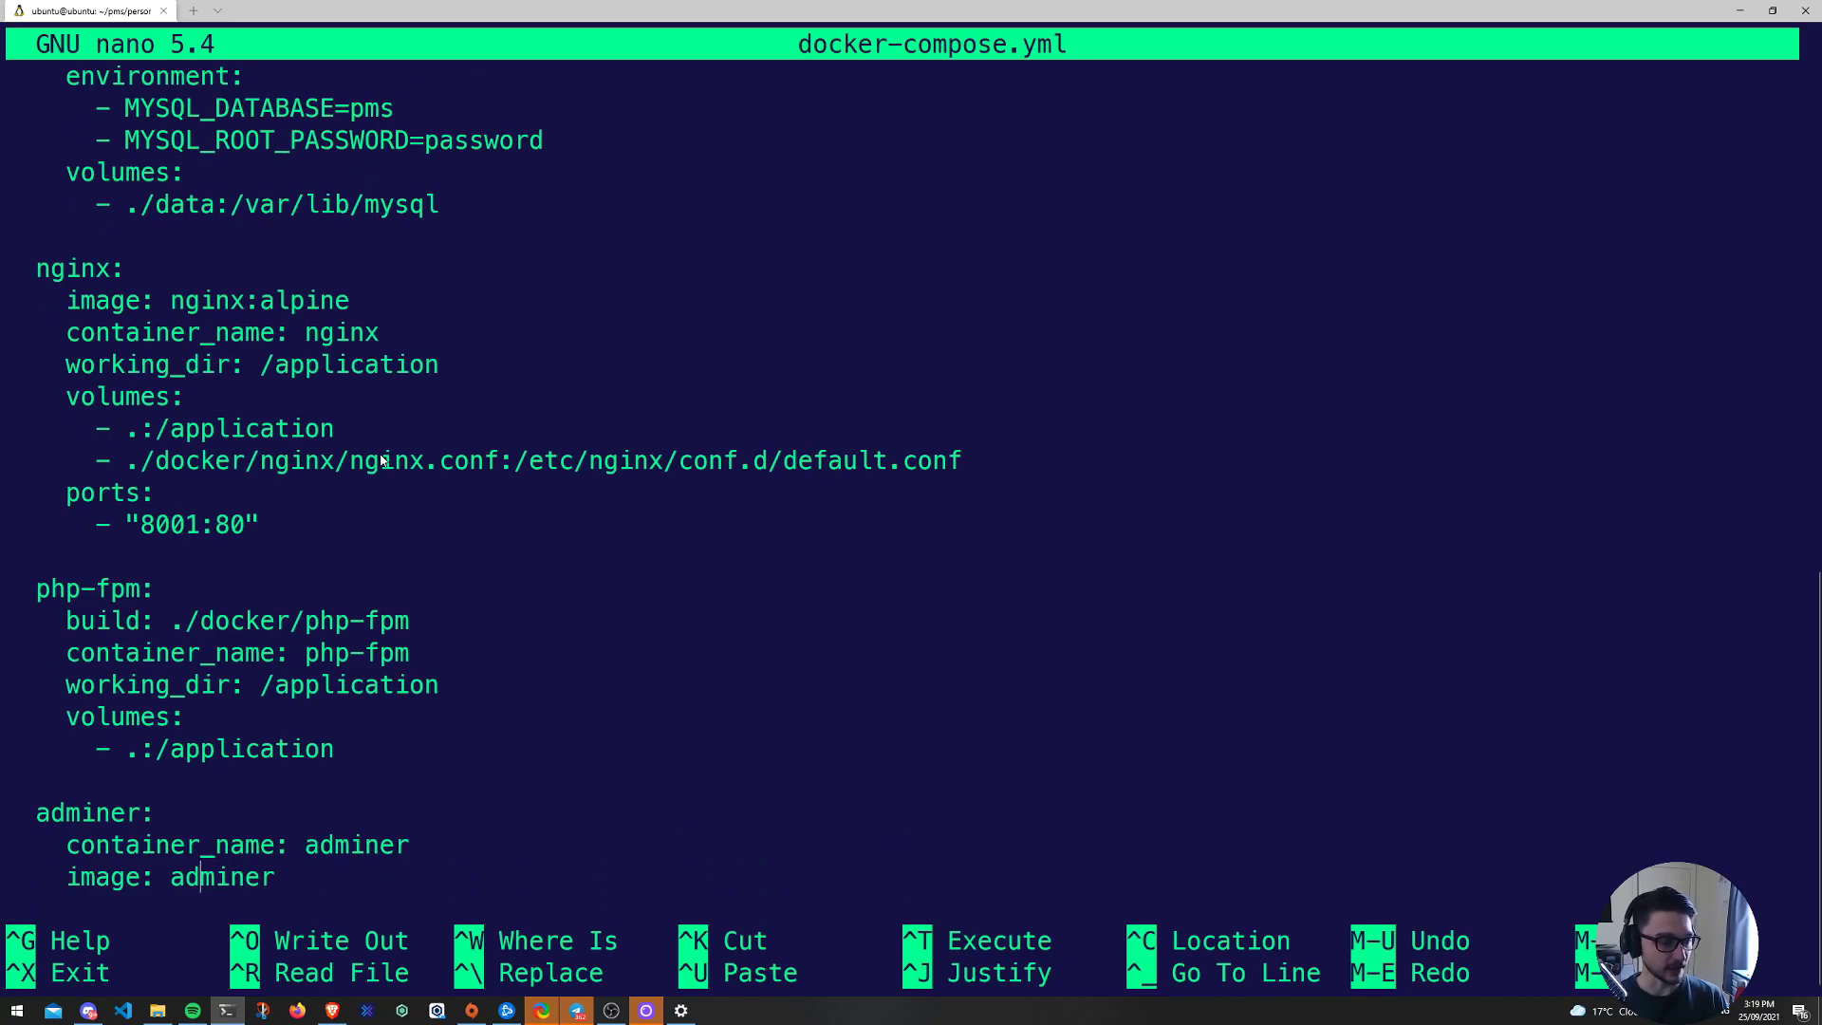
key(Down)
text(restart: always   ports:    - 8081:8080)
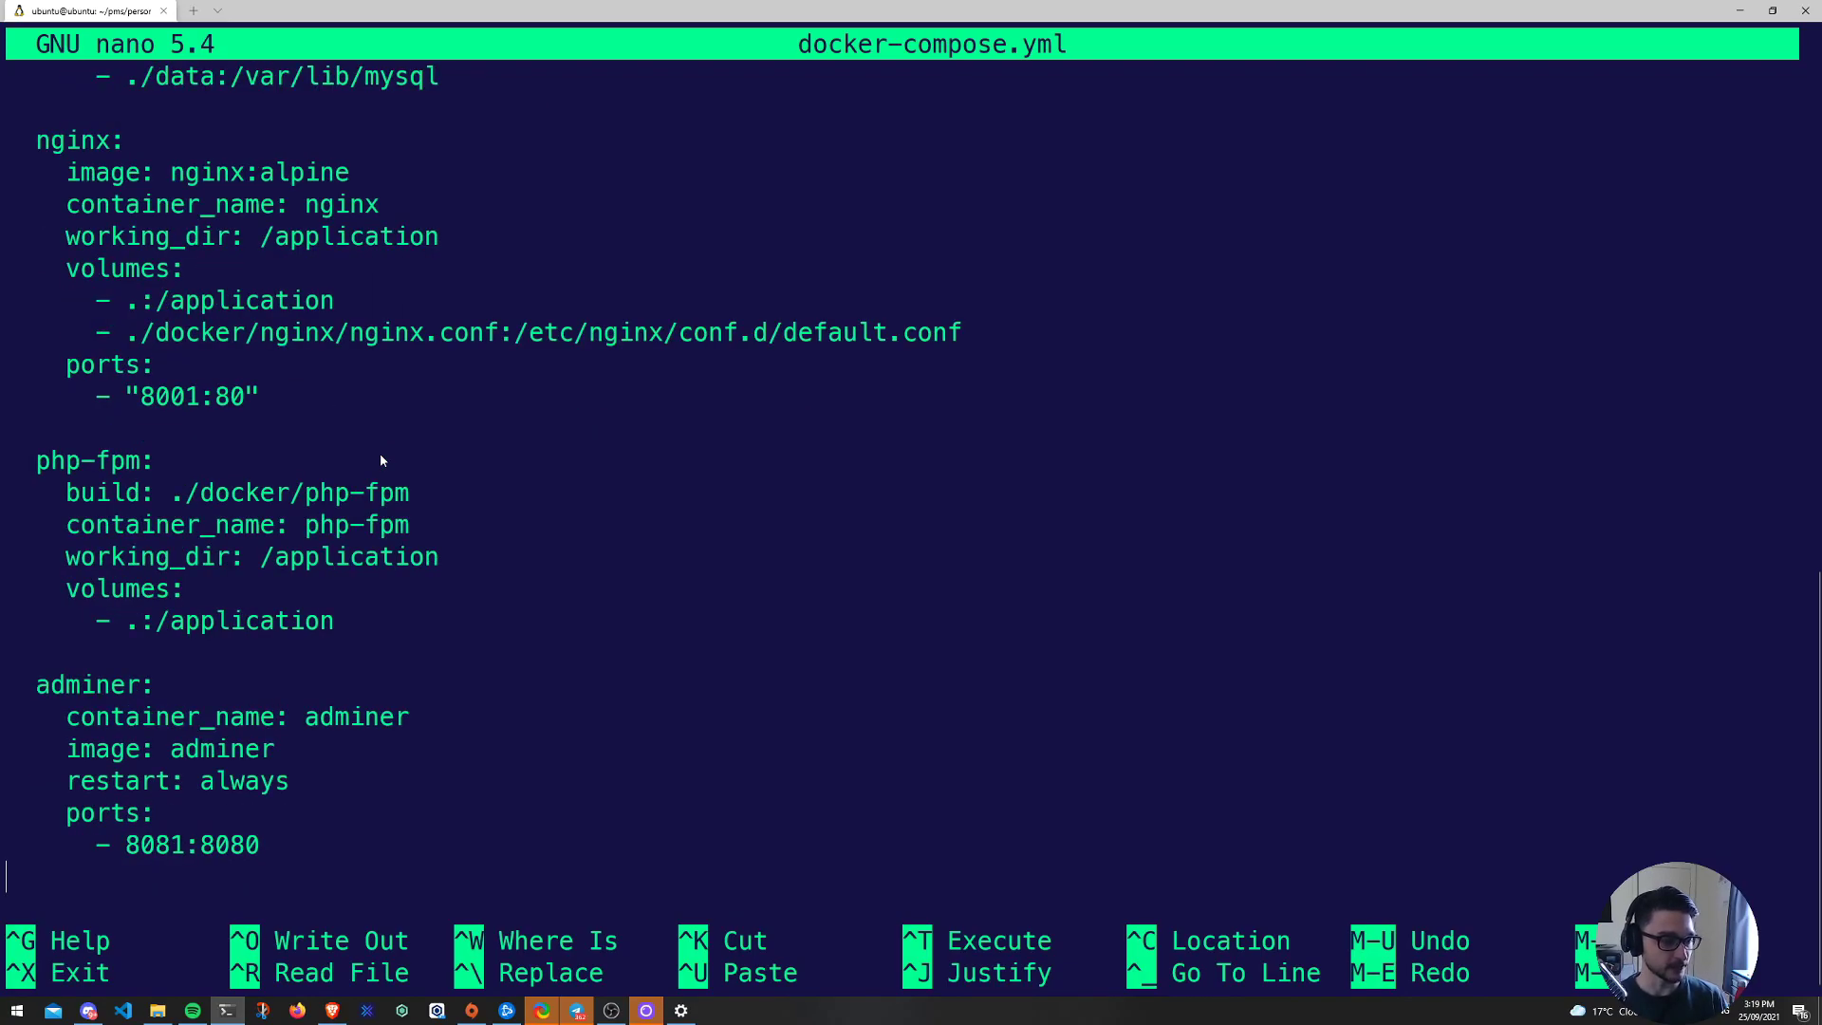
Step: Insert the remaining adminer service settings and save and exit nano
key(Up)
key(Up)
key(Up)
key(Up)
key(Up)
key(Up)
key(Up)
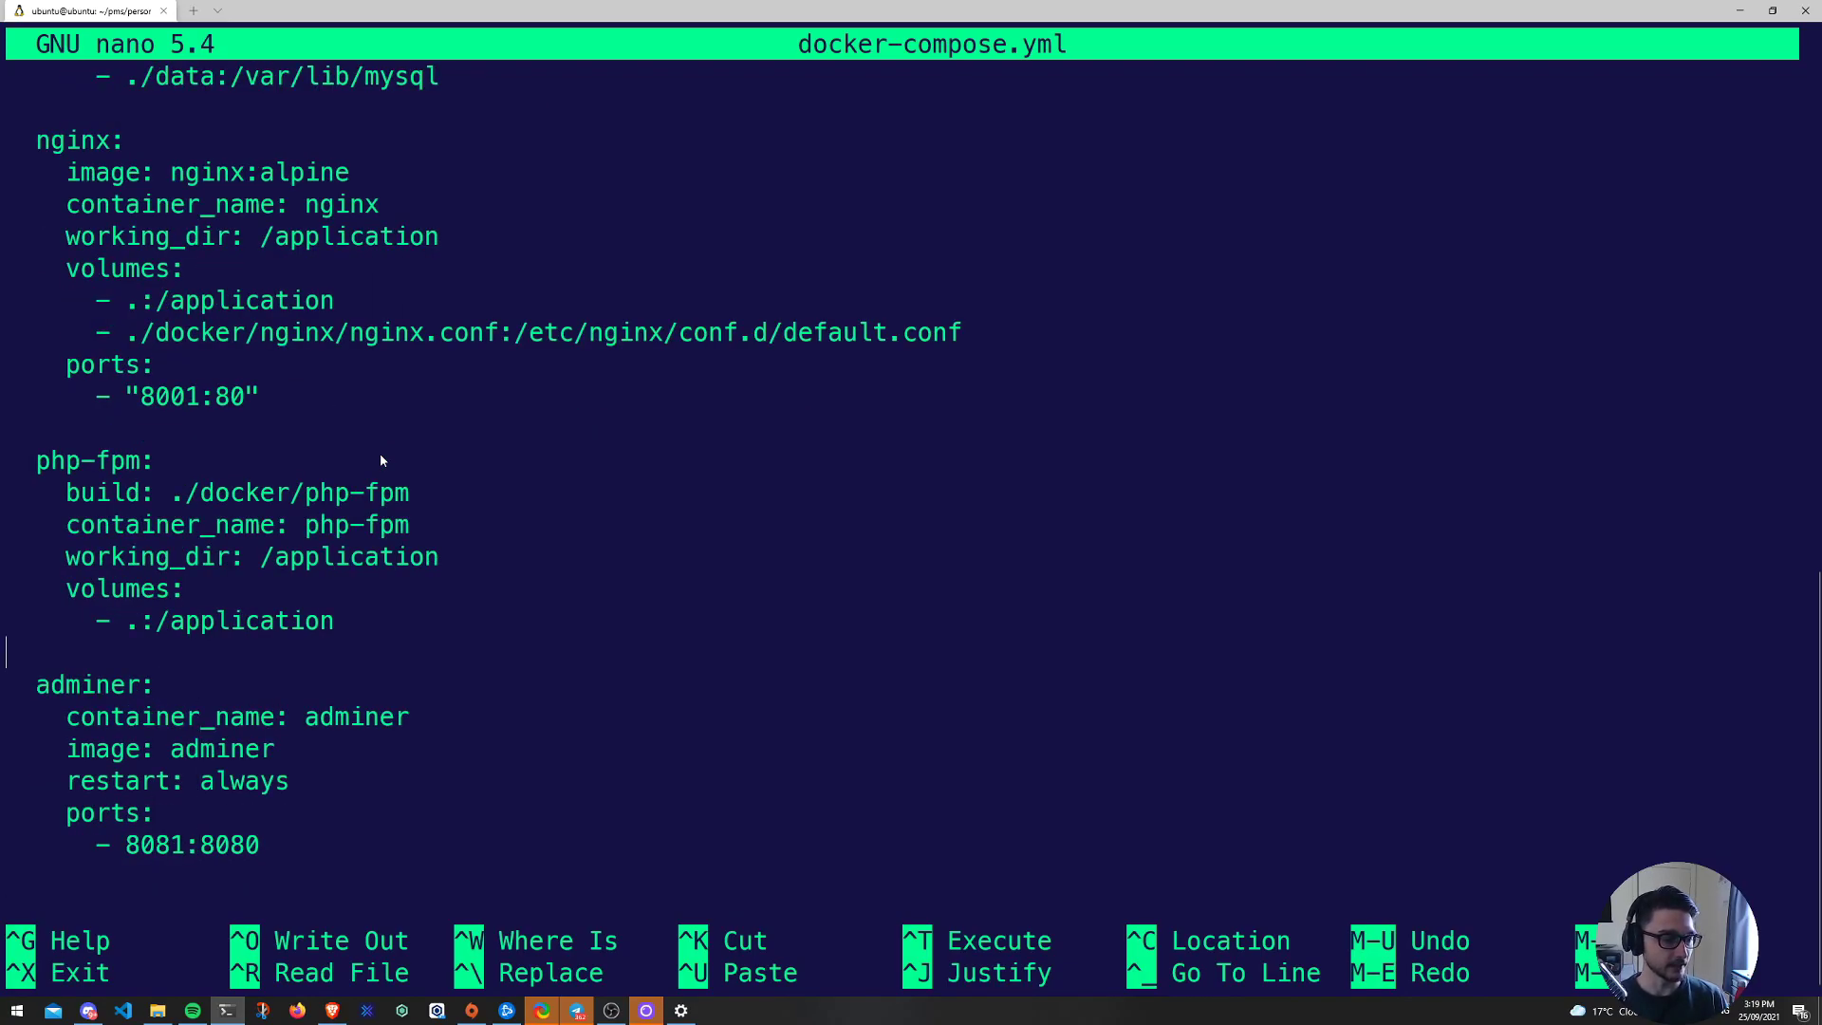
key(Up)
key(Up)
key(Up)
key(Up)
key(Up)
key(Up)
key(Up)
key(Up)
key(Up)
key(Up)
key(Up)
key(Up)
key(Up)
key(Up)
key(Up)
key(Up)
key(Up)
key(Up)
key(Up)
key(Up)
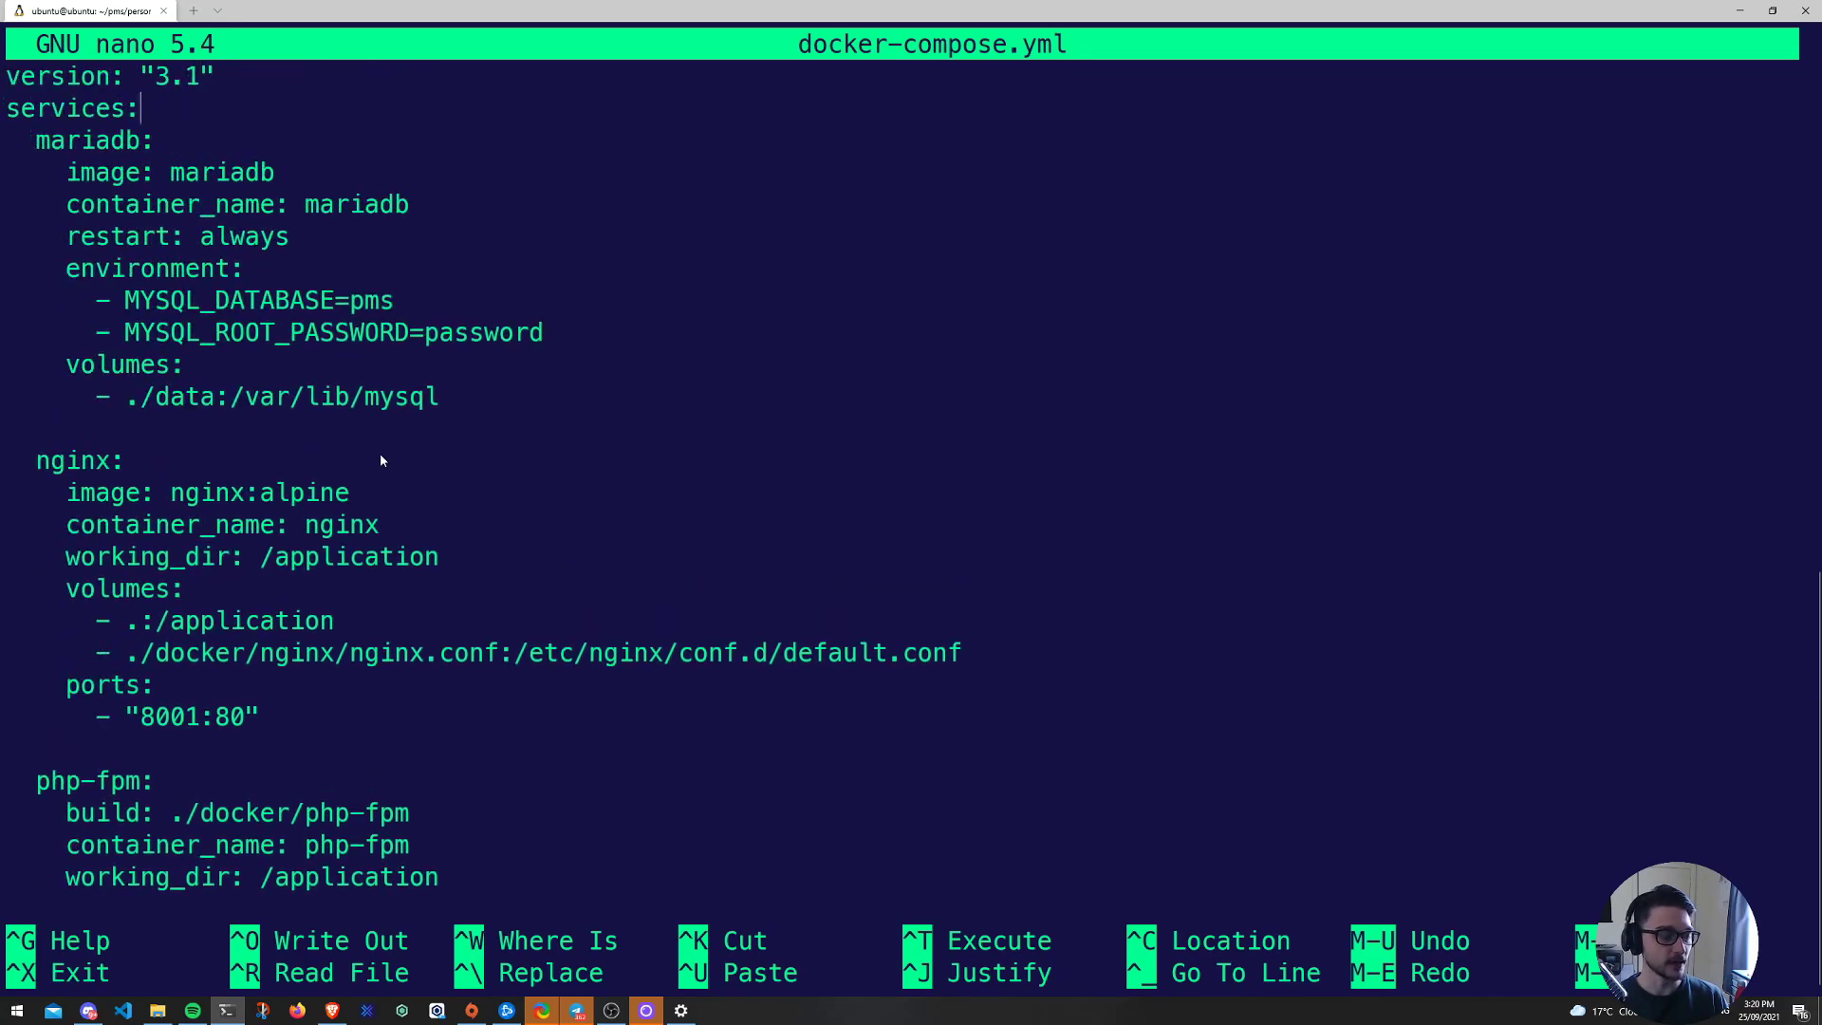
key(Down)
key(Down)
key(Down)
key(Down)
key(Down)
key(Down)
key(Down)
key(Down)
key(Down)
key(Down)
key(Down)
key(Down)
key(Down)
key(Down)
key(Down)
key(Down)
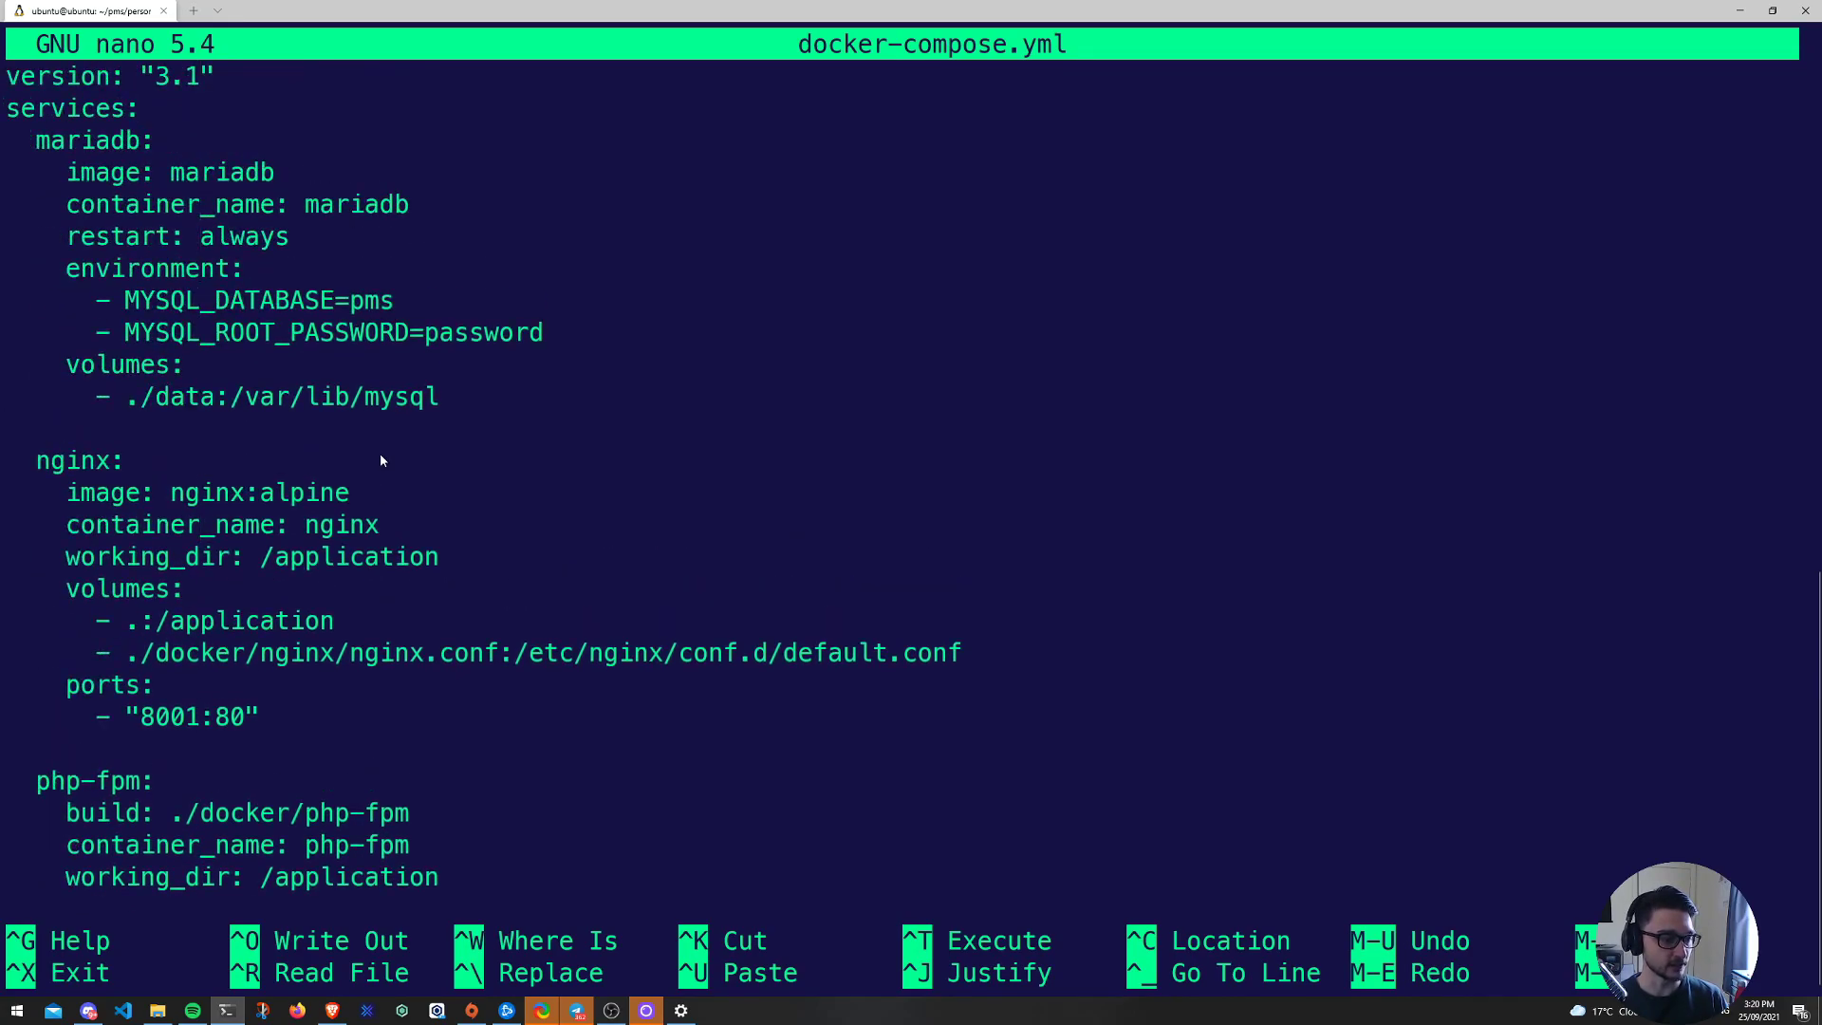
key(Down)
key(Down)
key(Down)
key(Down)
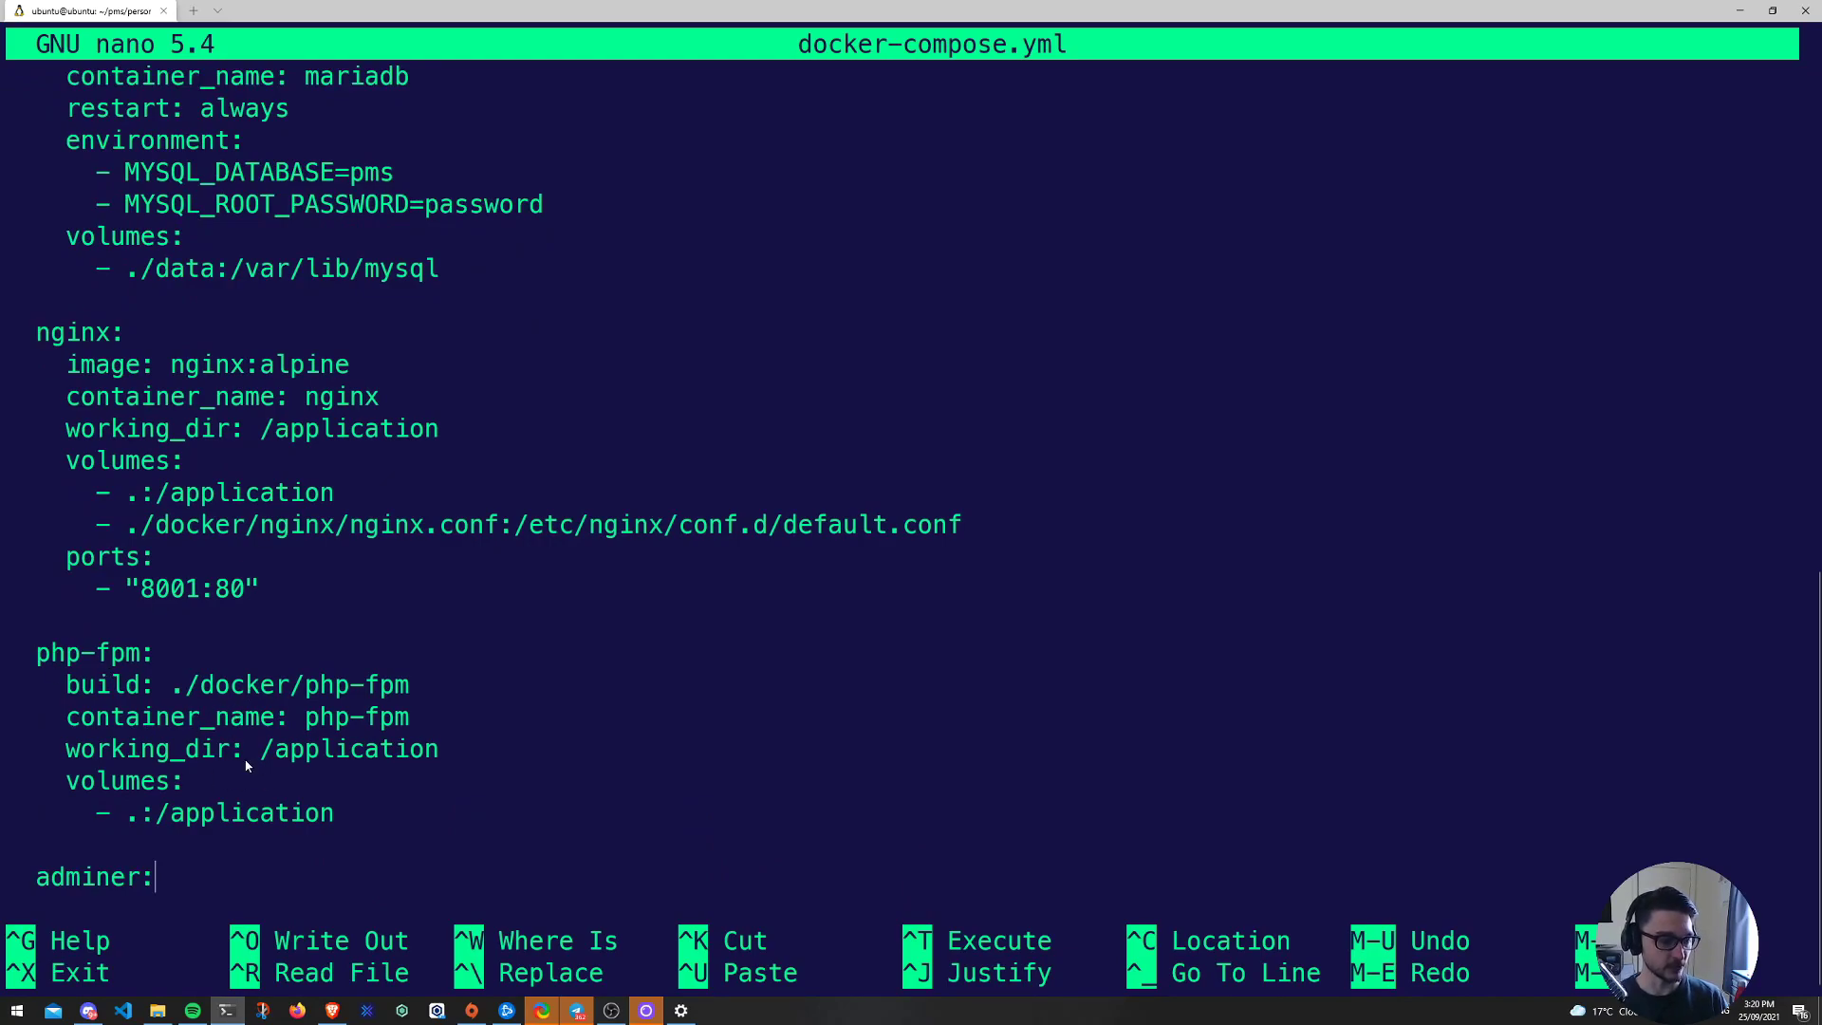
text(container_name: adminer     image: adminer     restart: always     ports:)
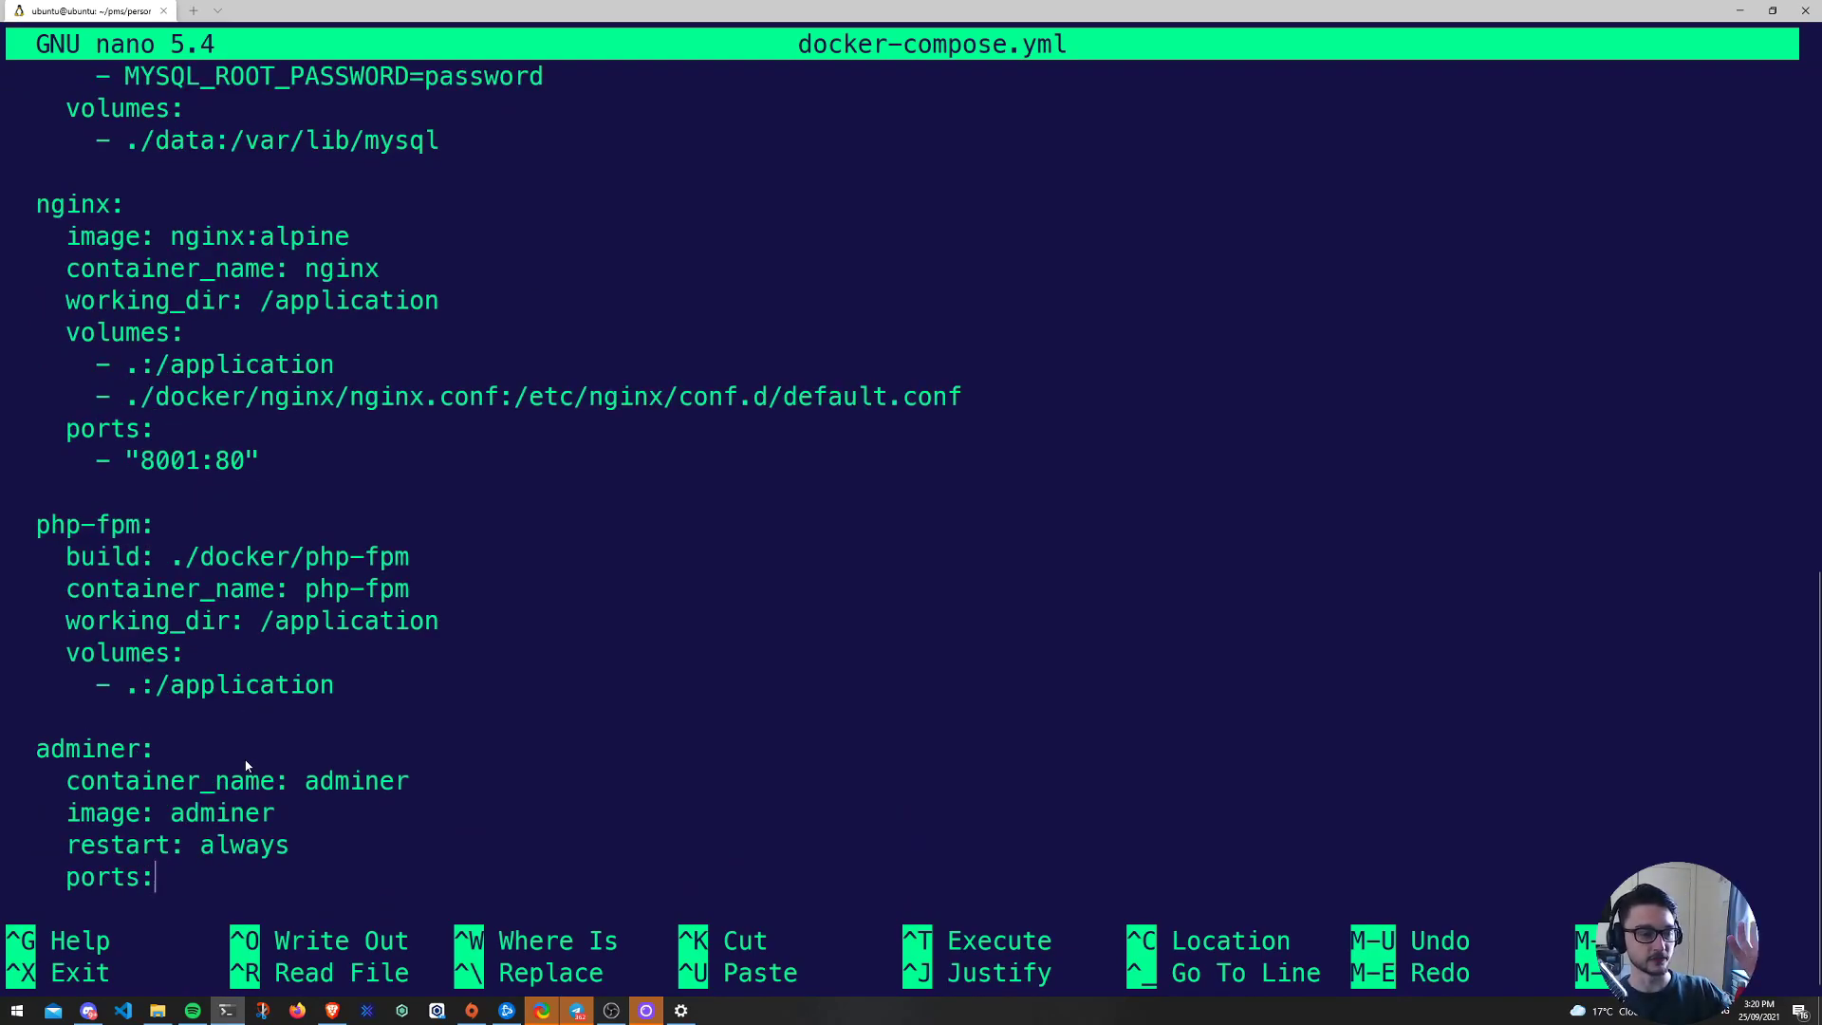
key(ctrl+x)
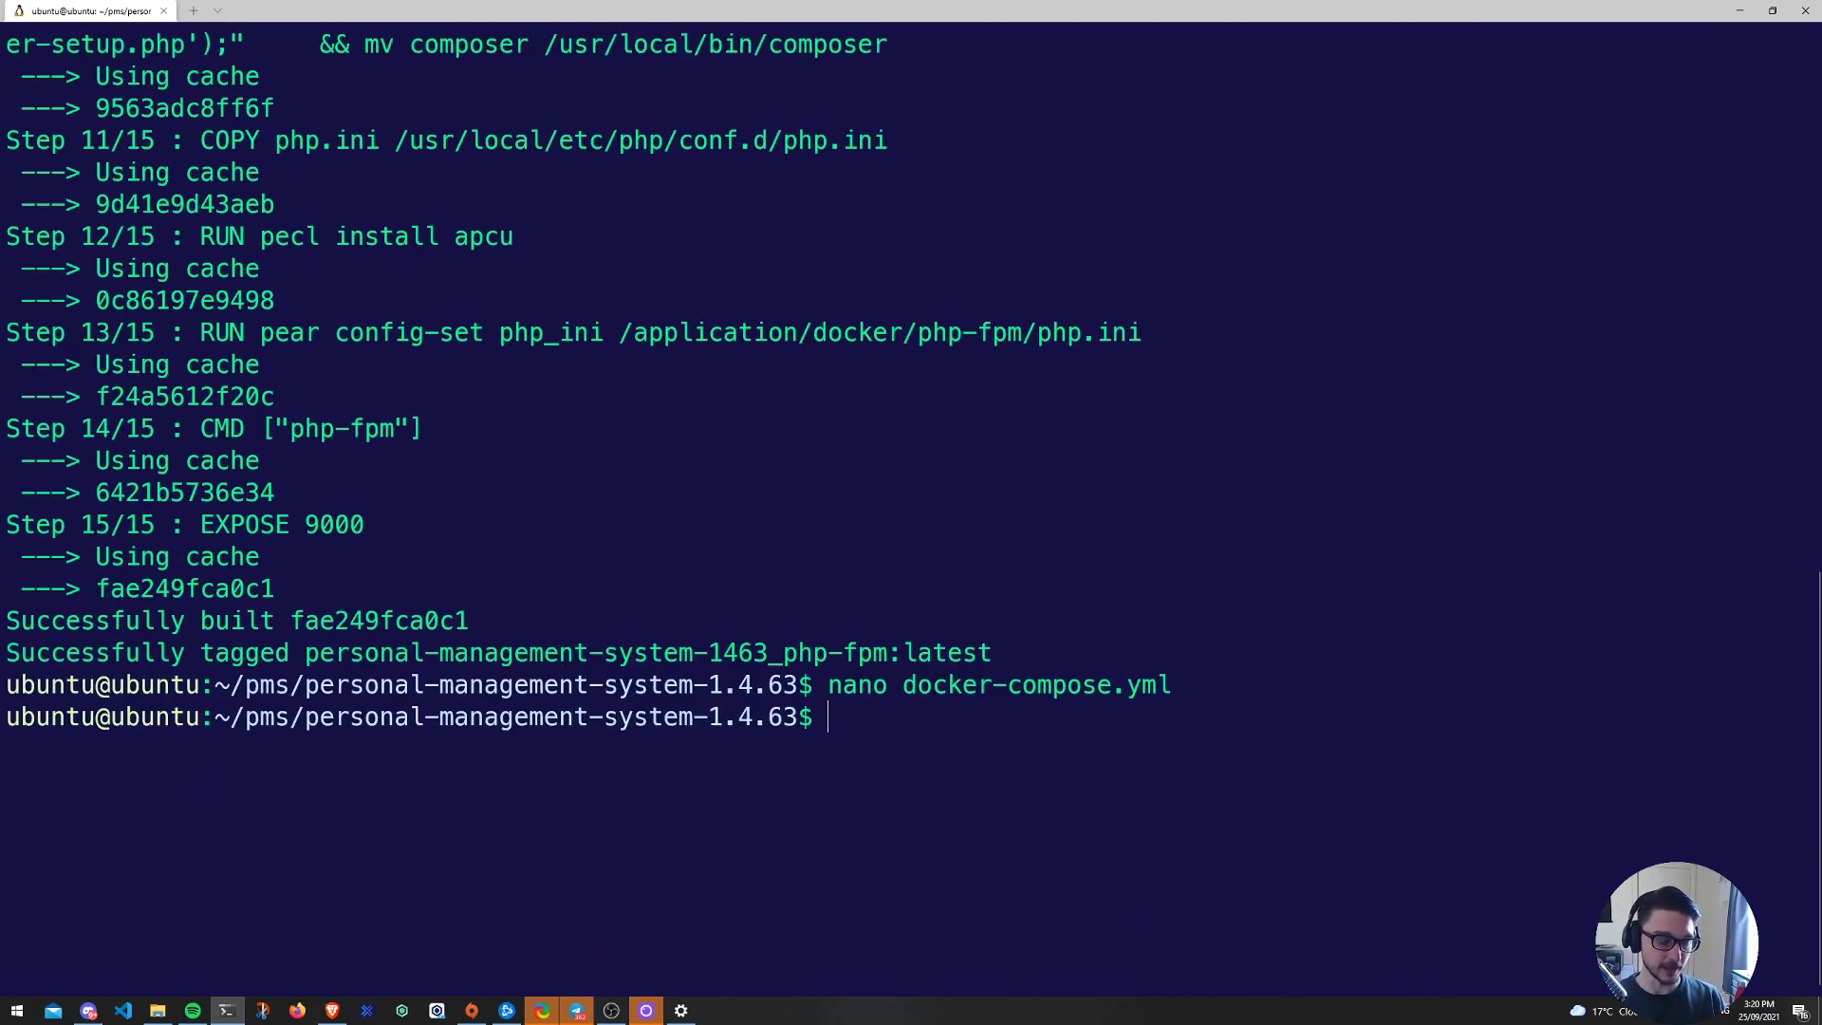
Step: List the project directory and restore the terminal to a smaller window
text(ls)
key(Return)
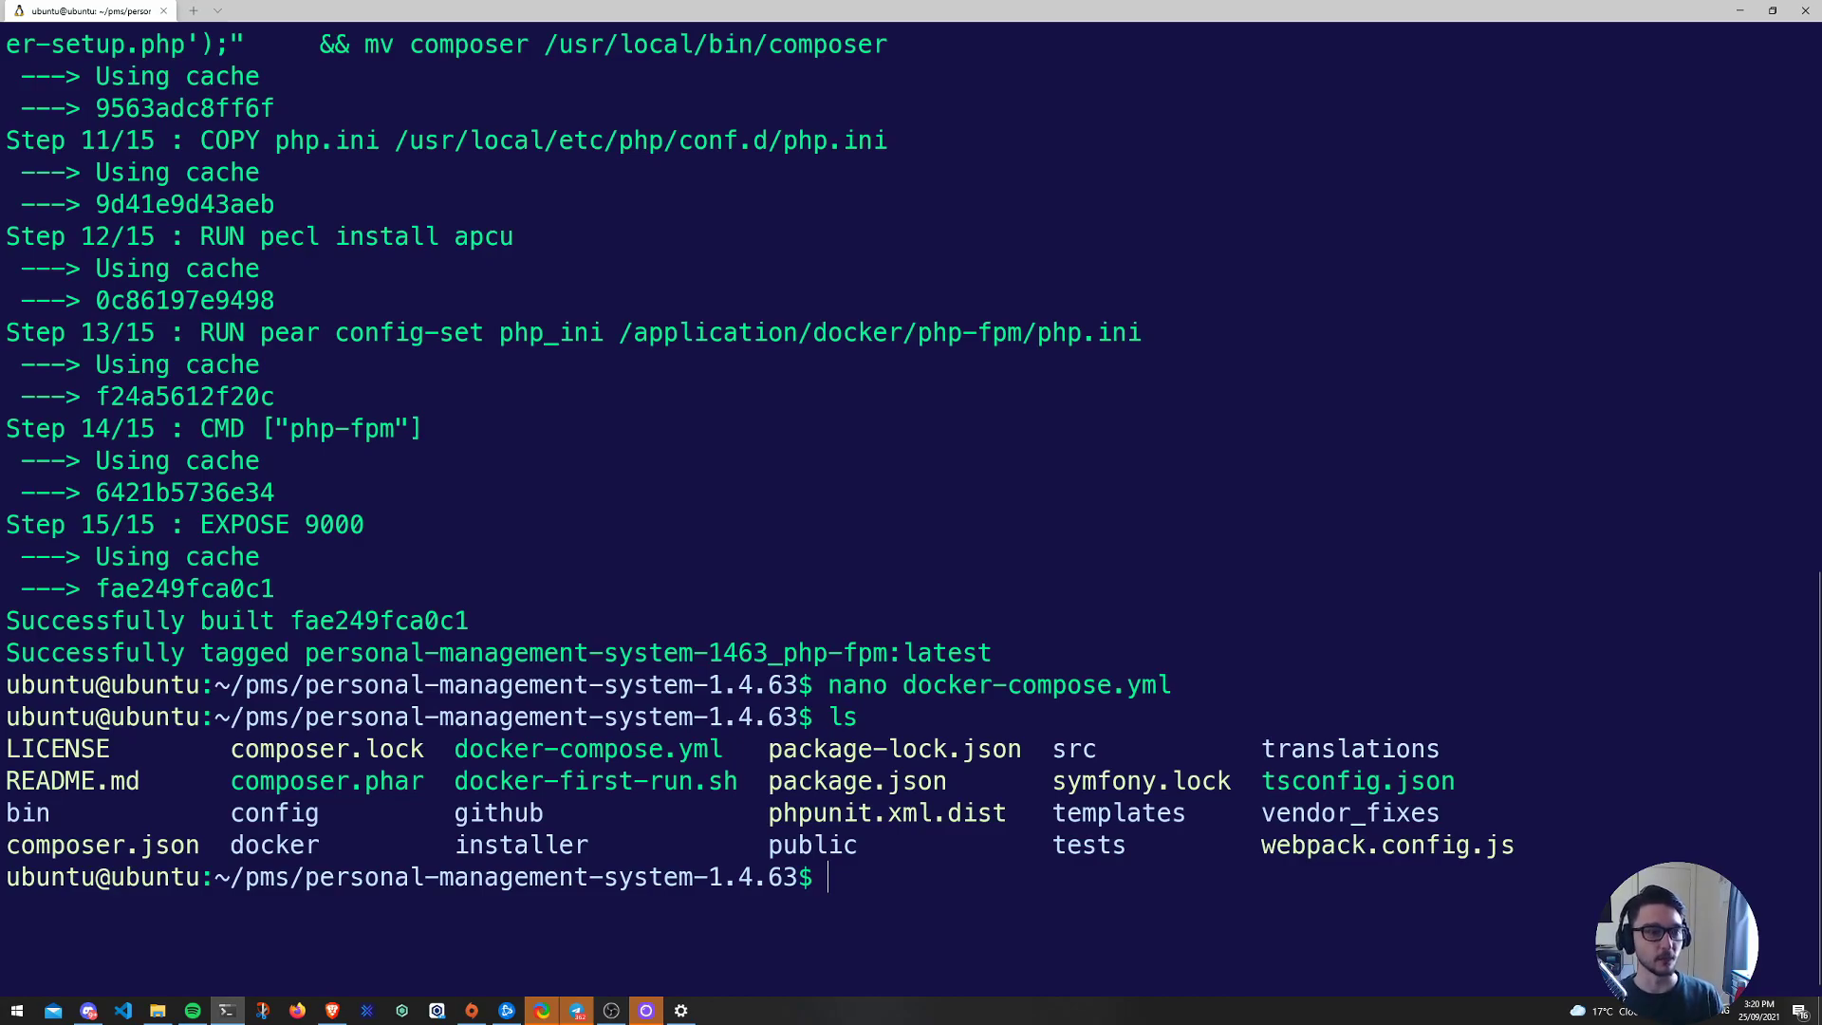
key(super+Down)
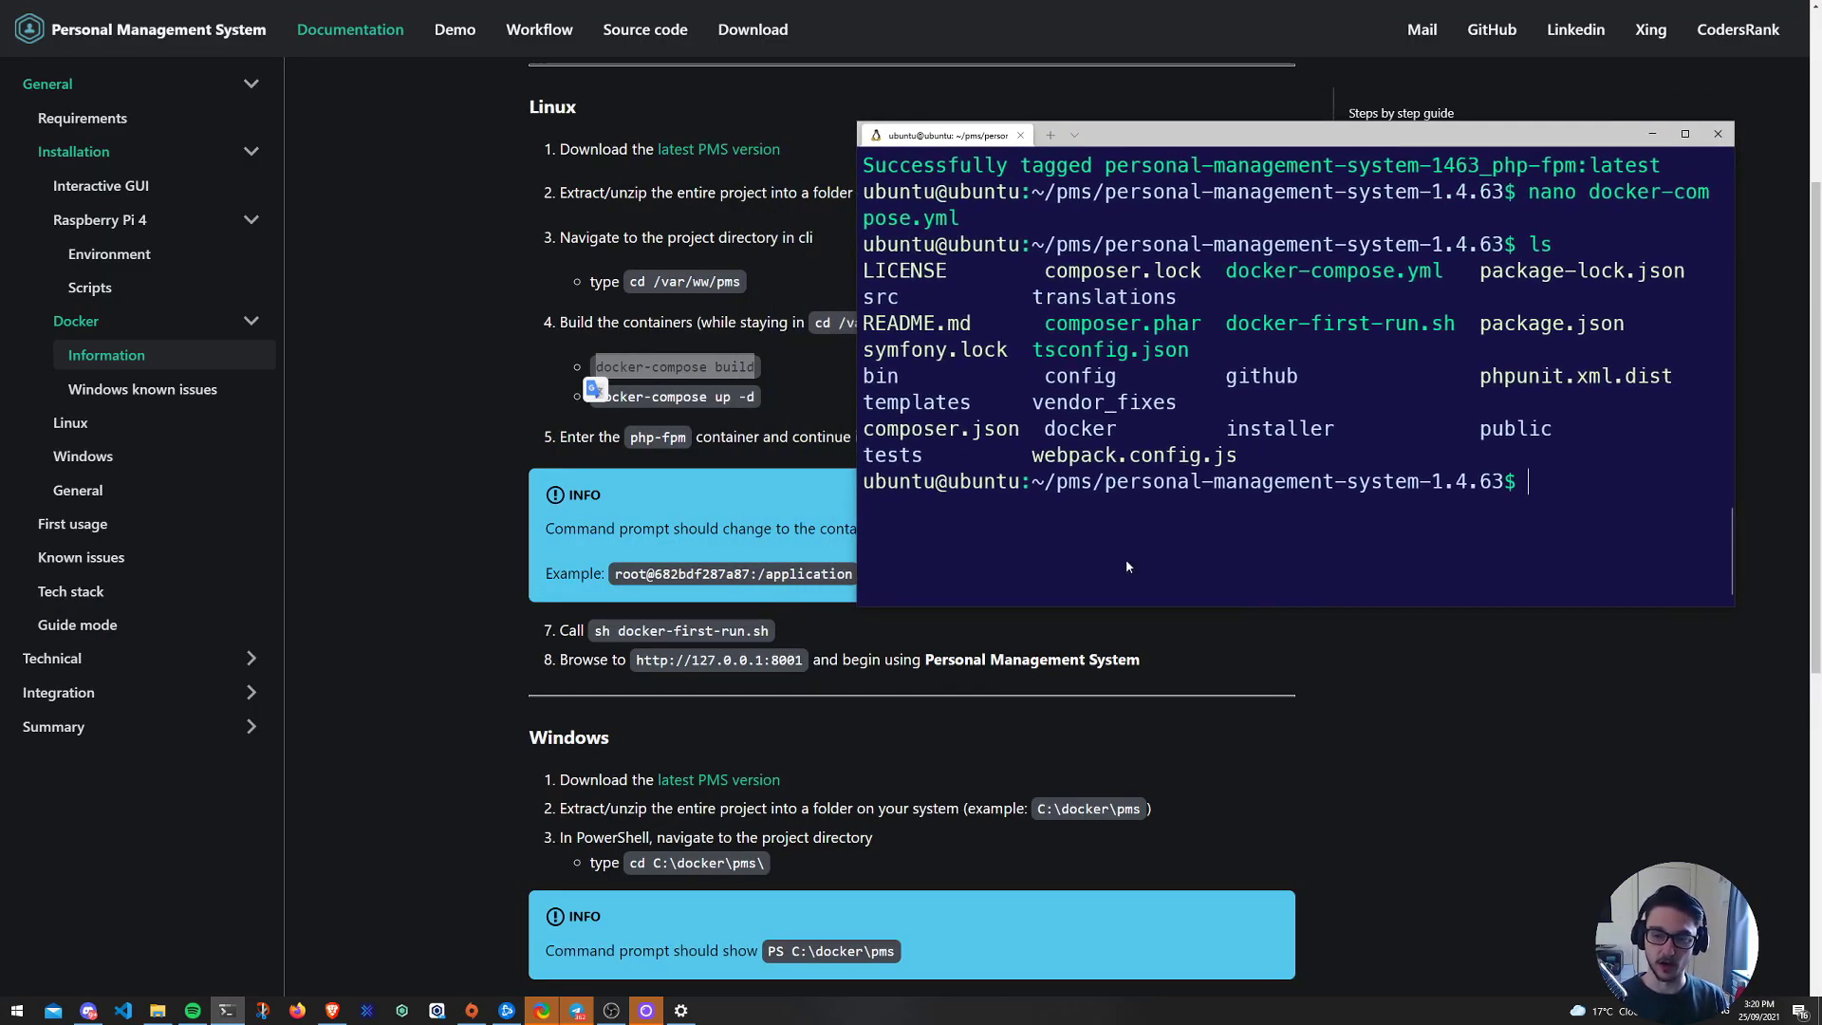
Step: Run 'sudo docker-compose up -d' to start all containers in the background
text(sudo docke)
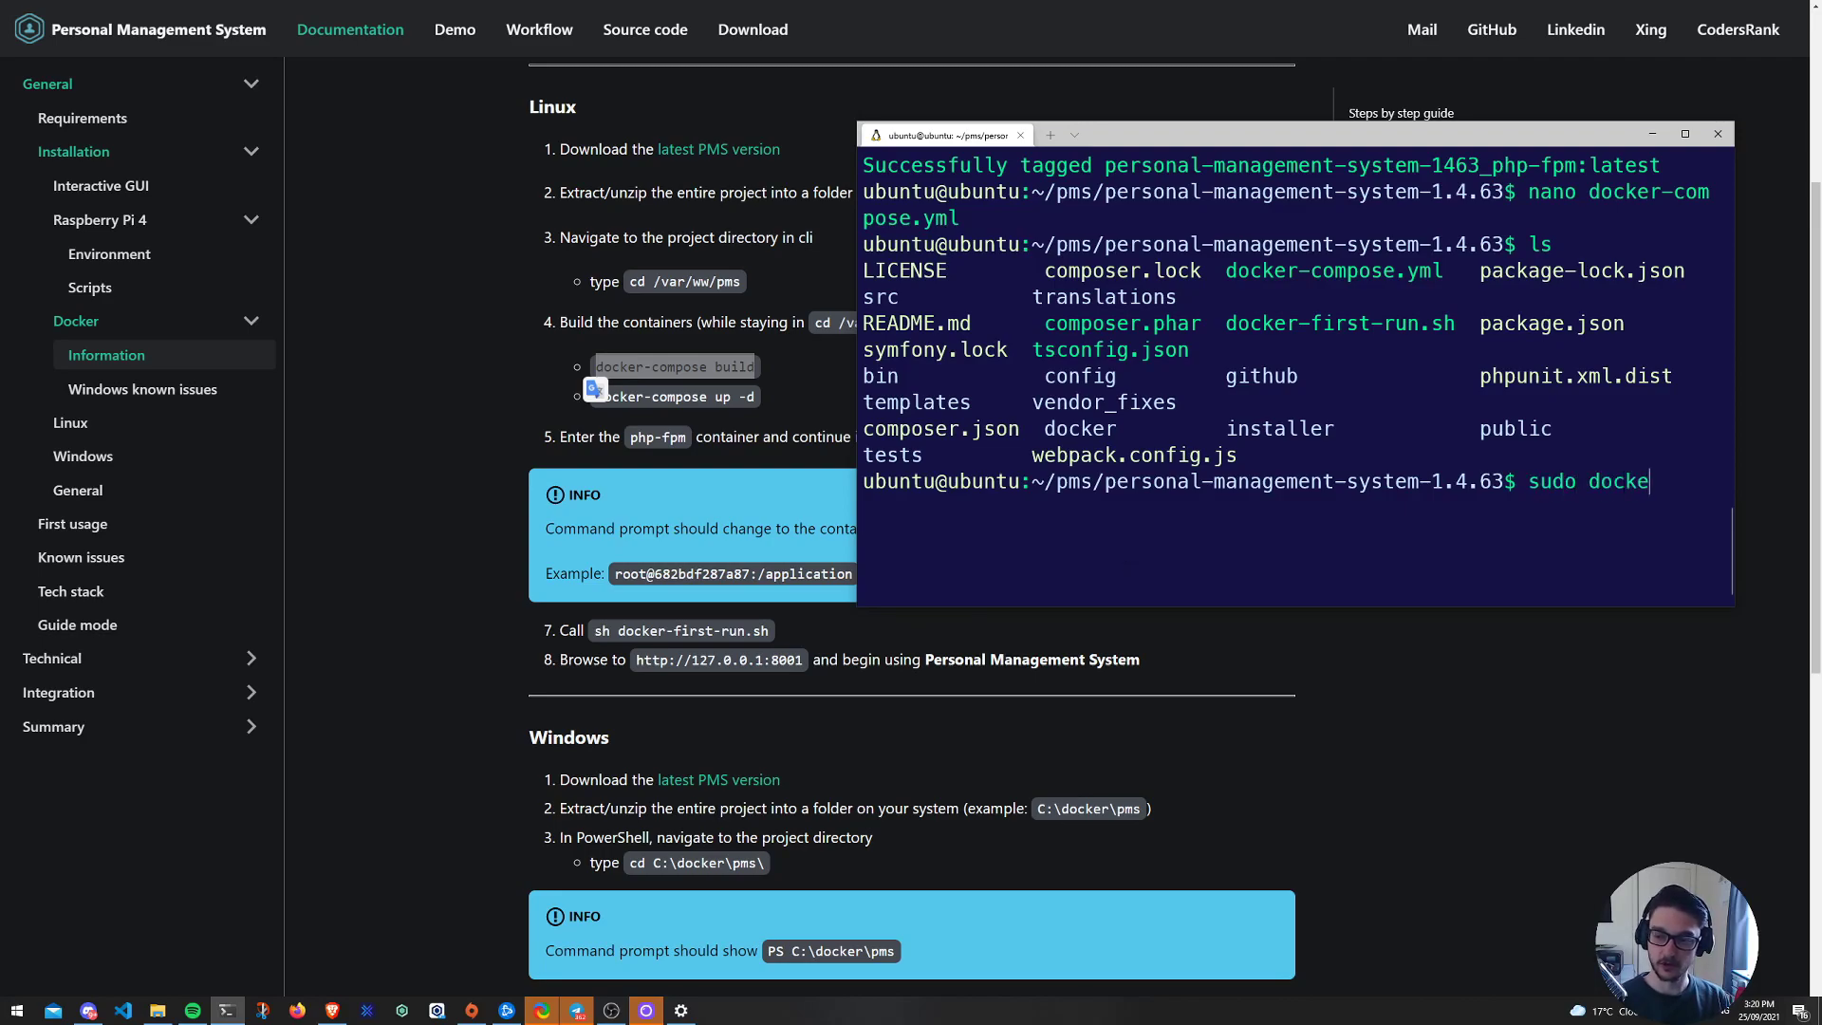
text(r compose )
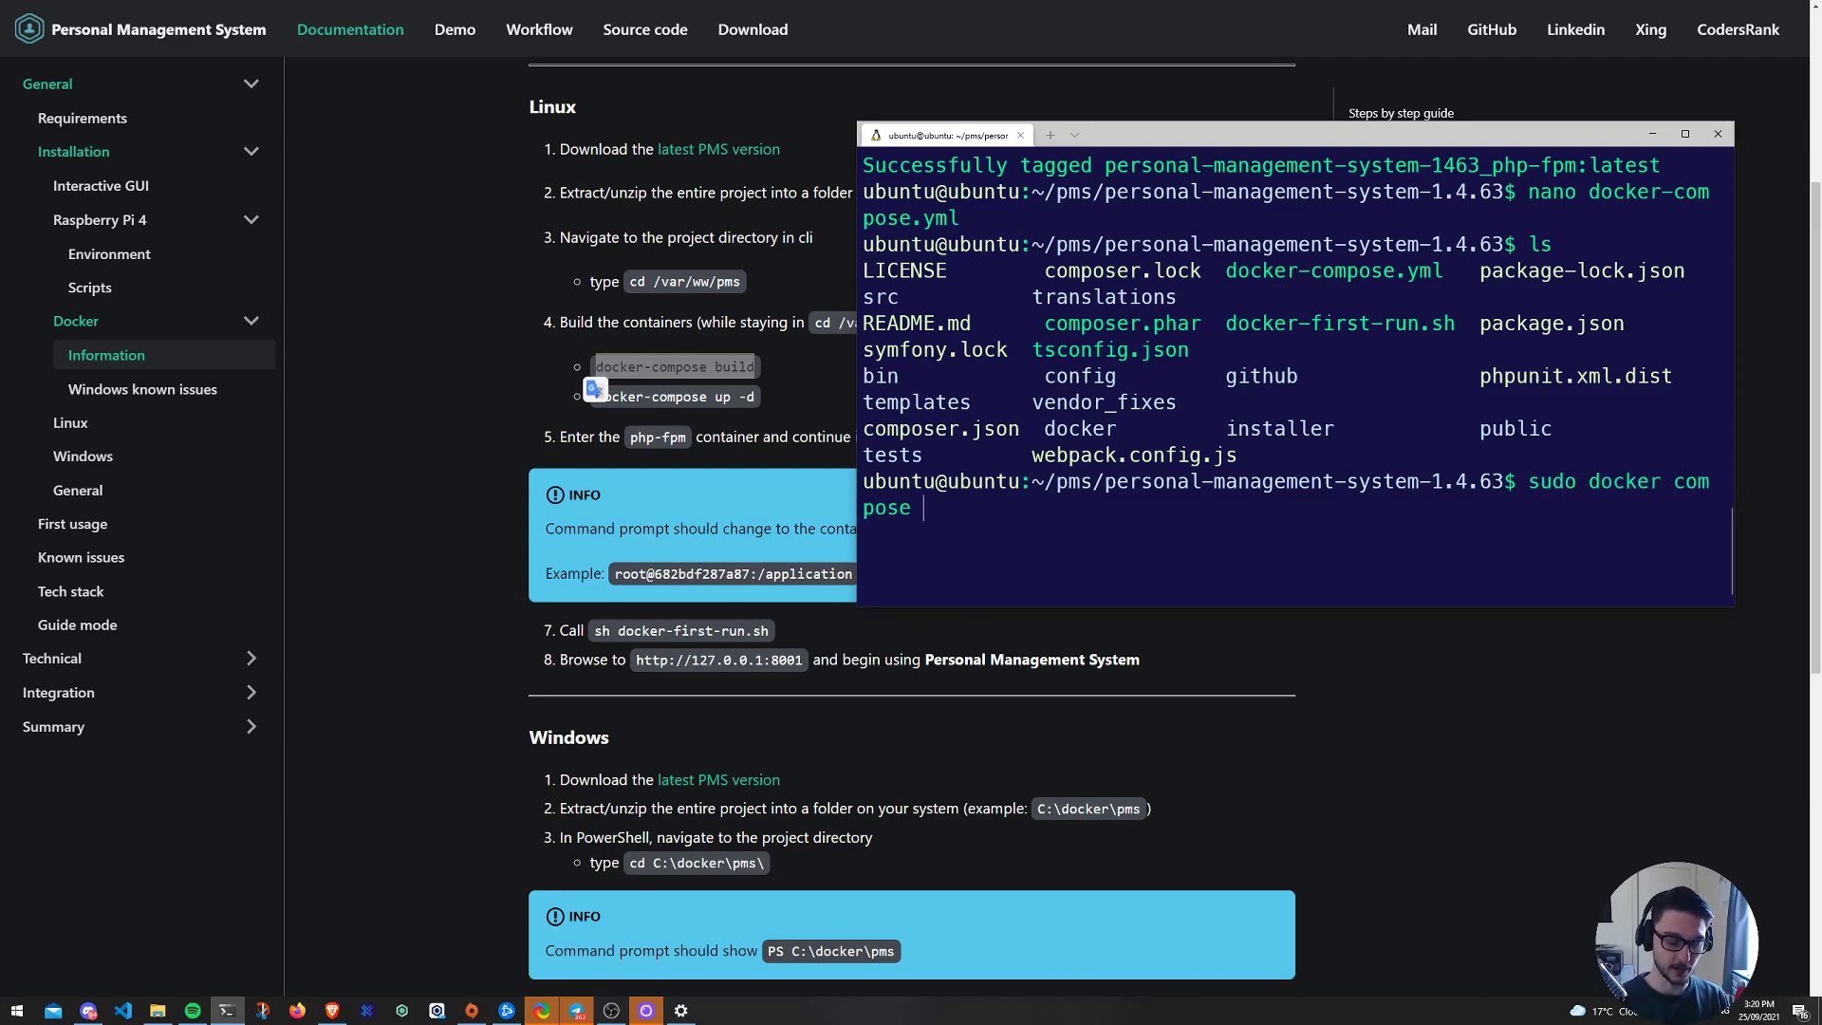
text(up -d)
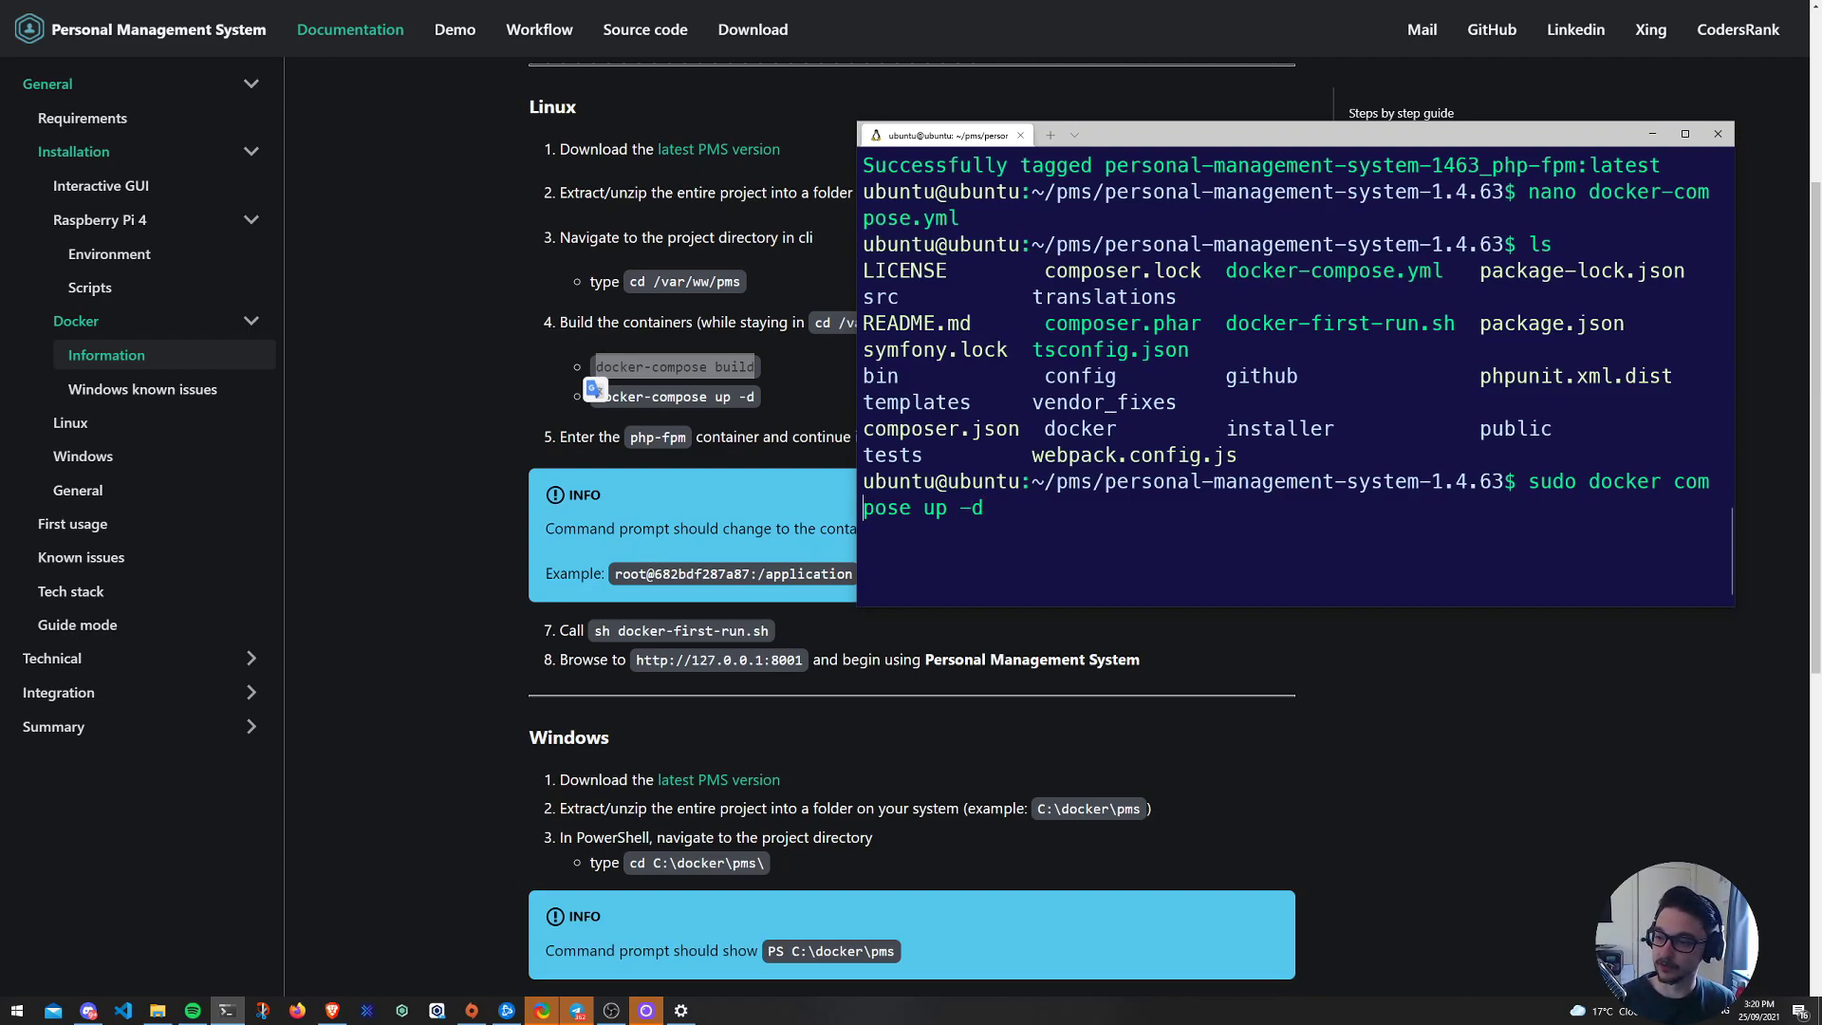
key(BackSpace)
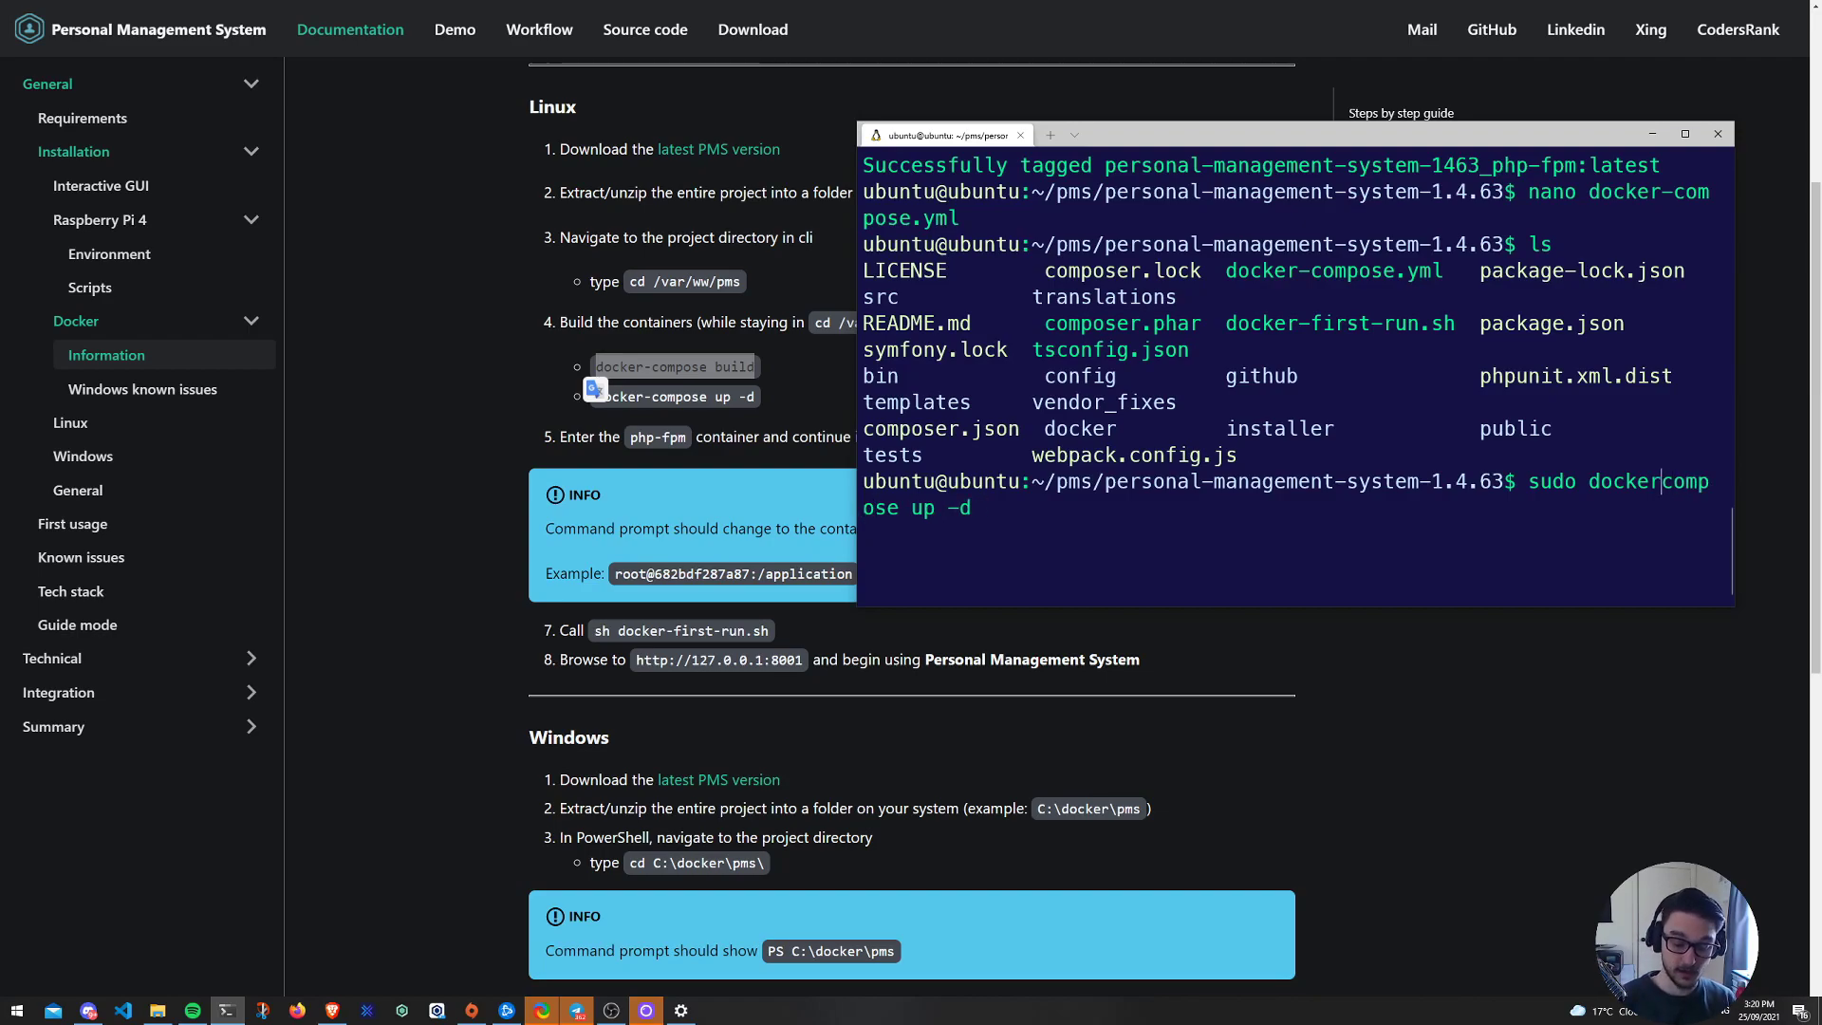
text(-)
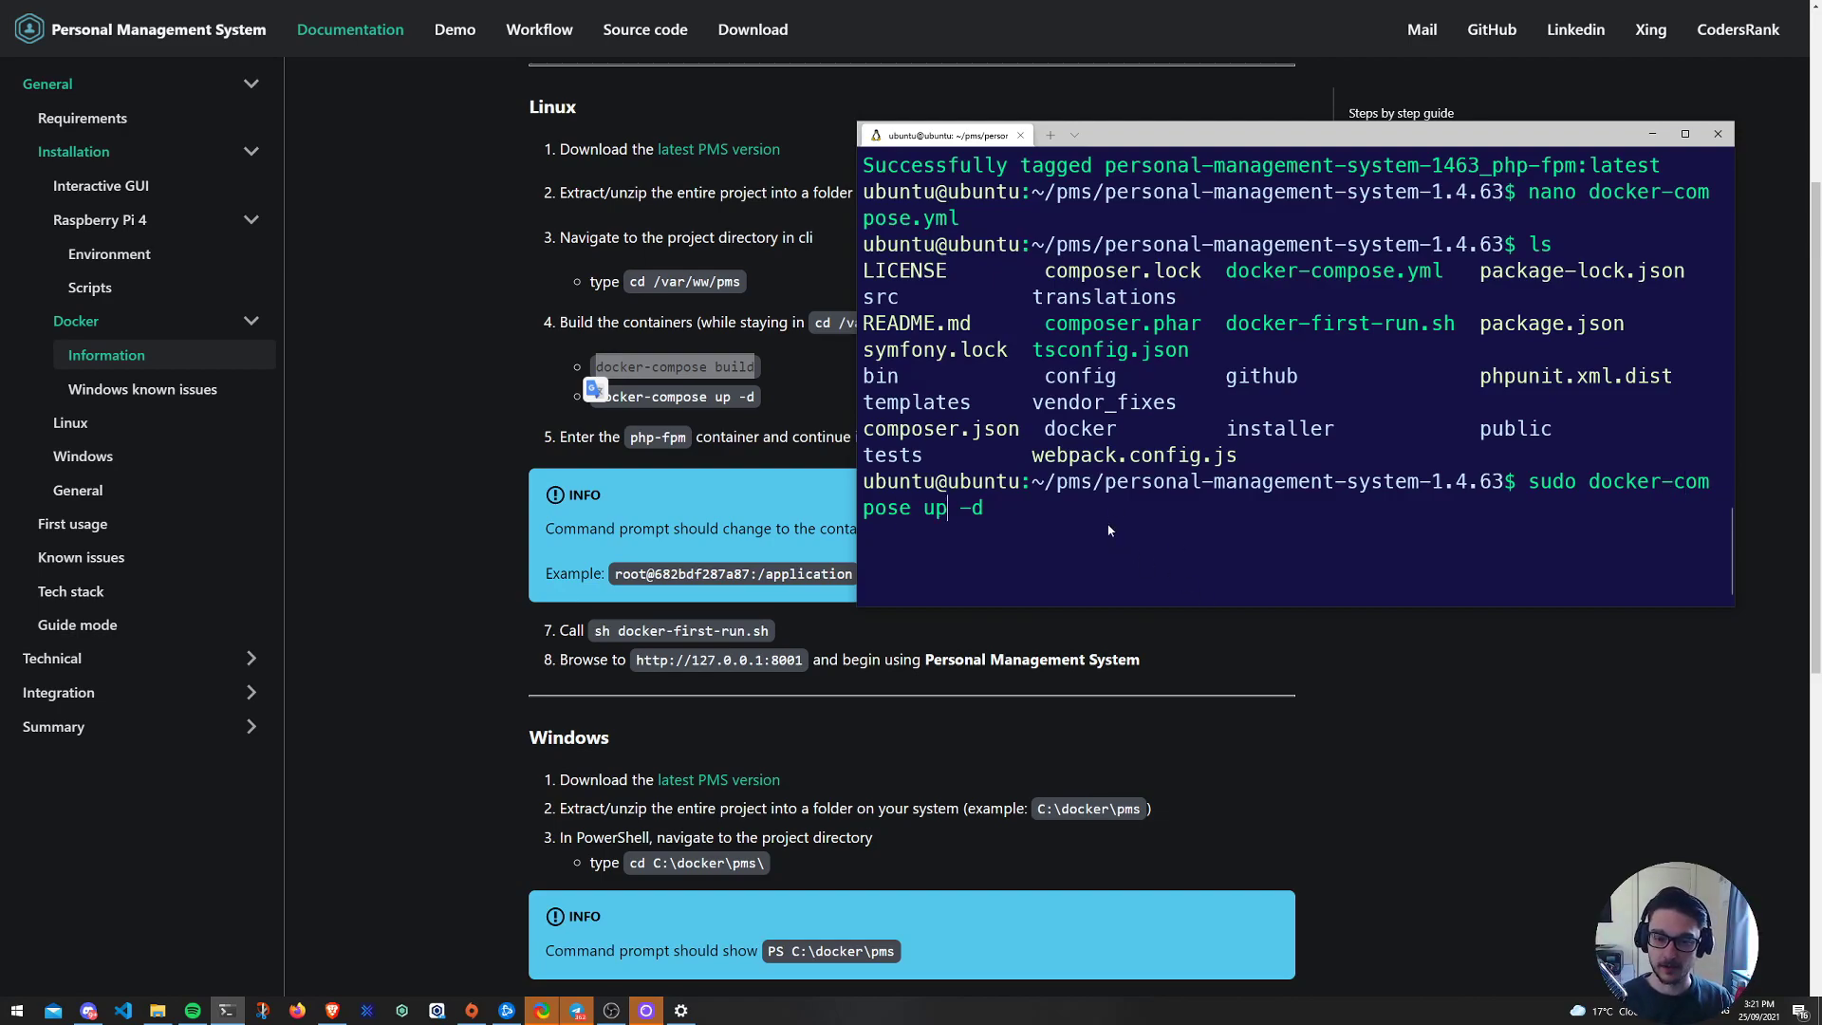
key(Right)
key(Right)
key(Right)
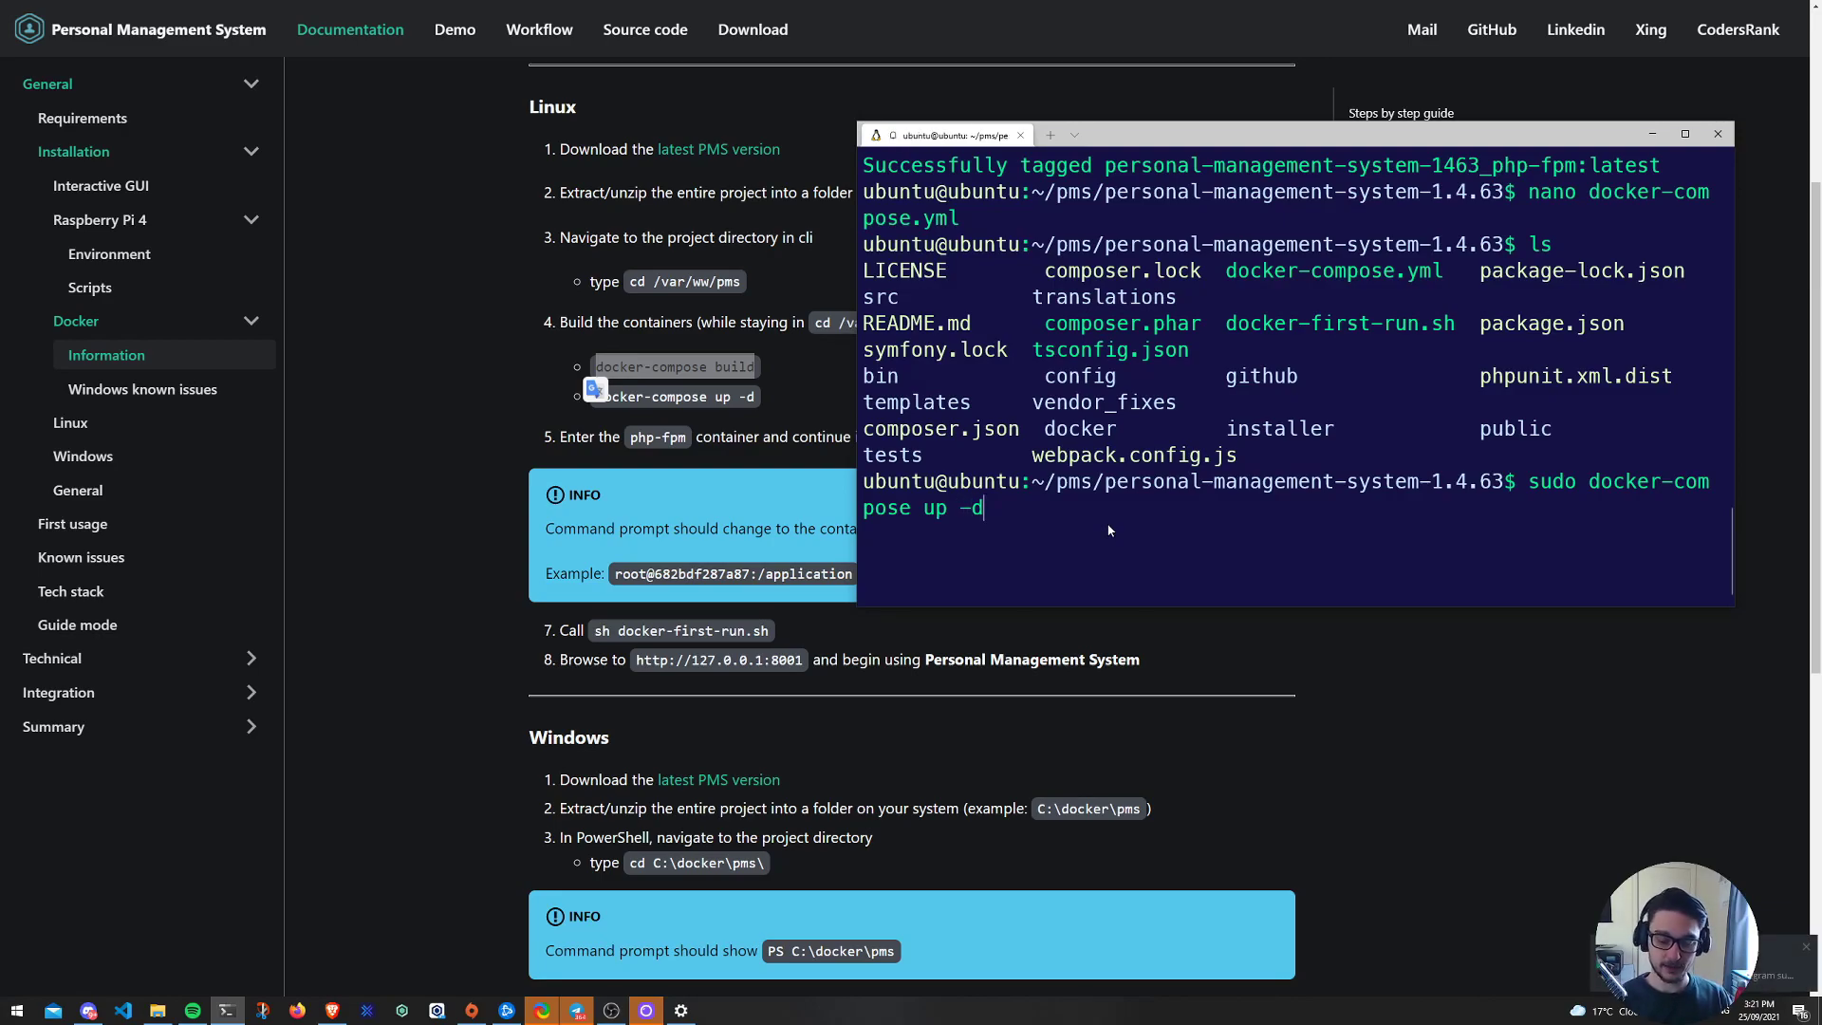
key(Return)
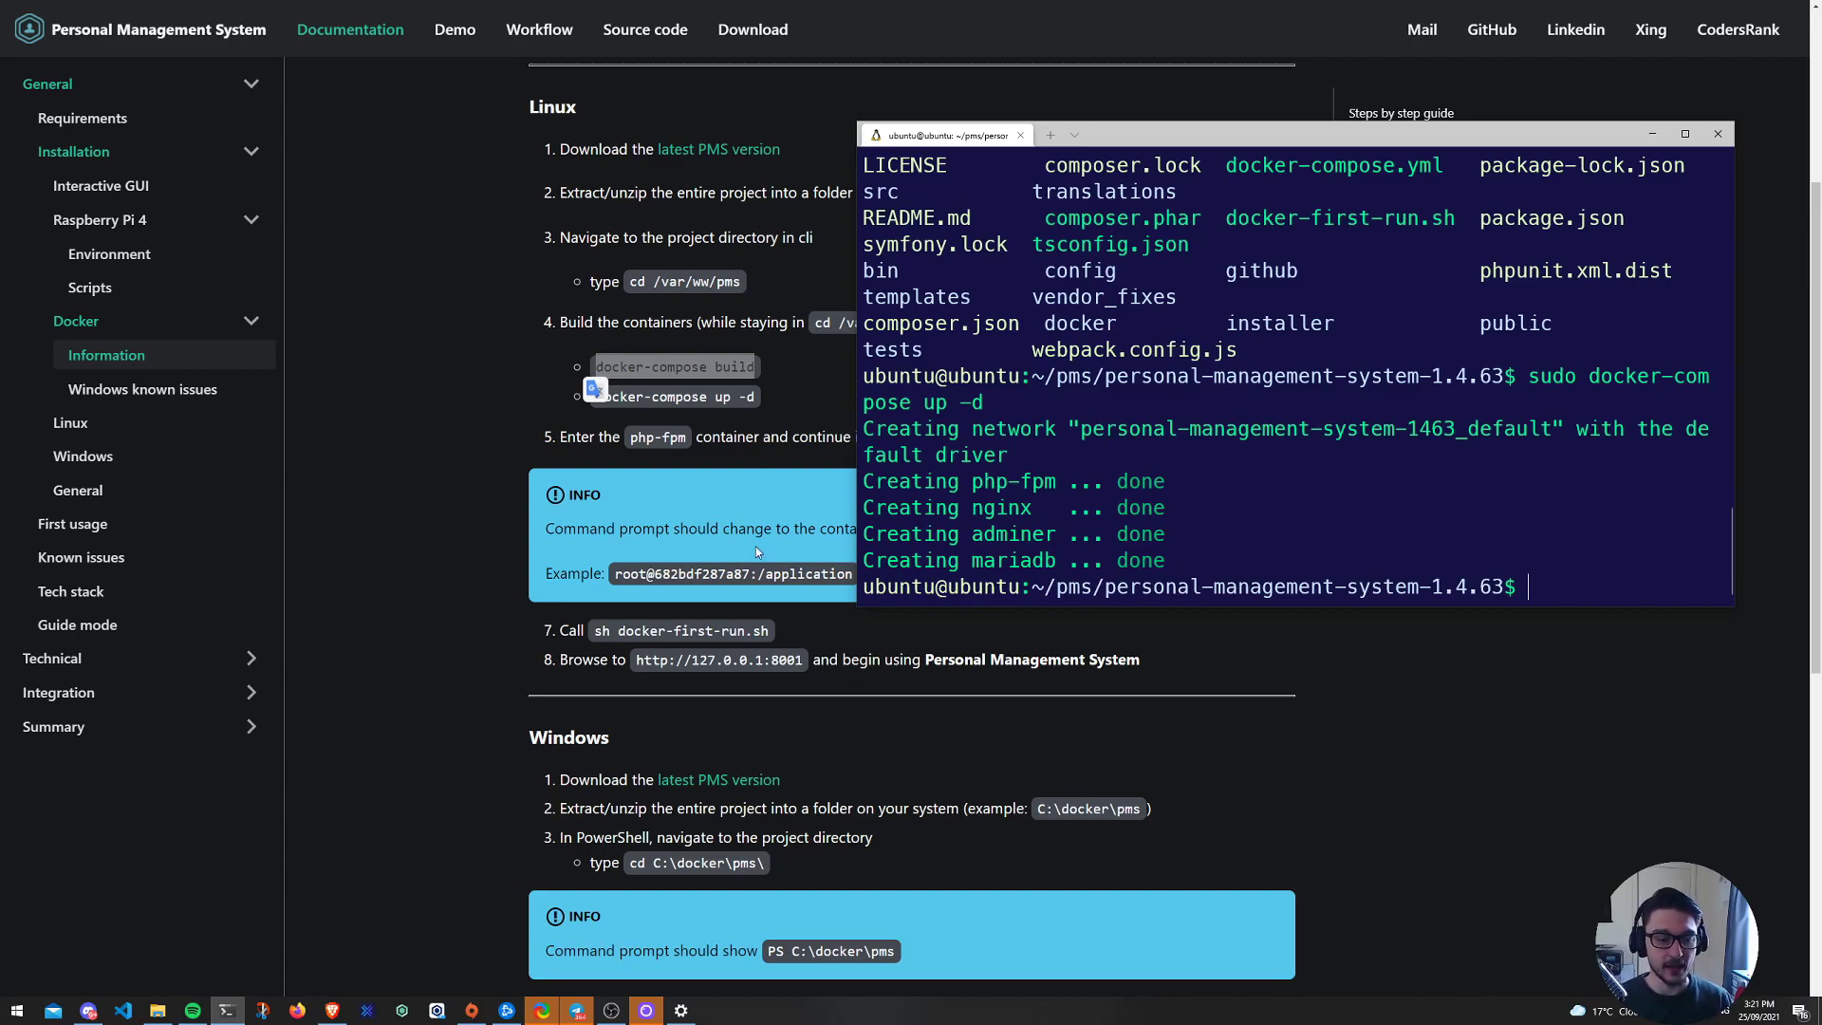
scroll(726, 649, up, 3)
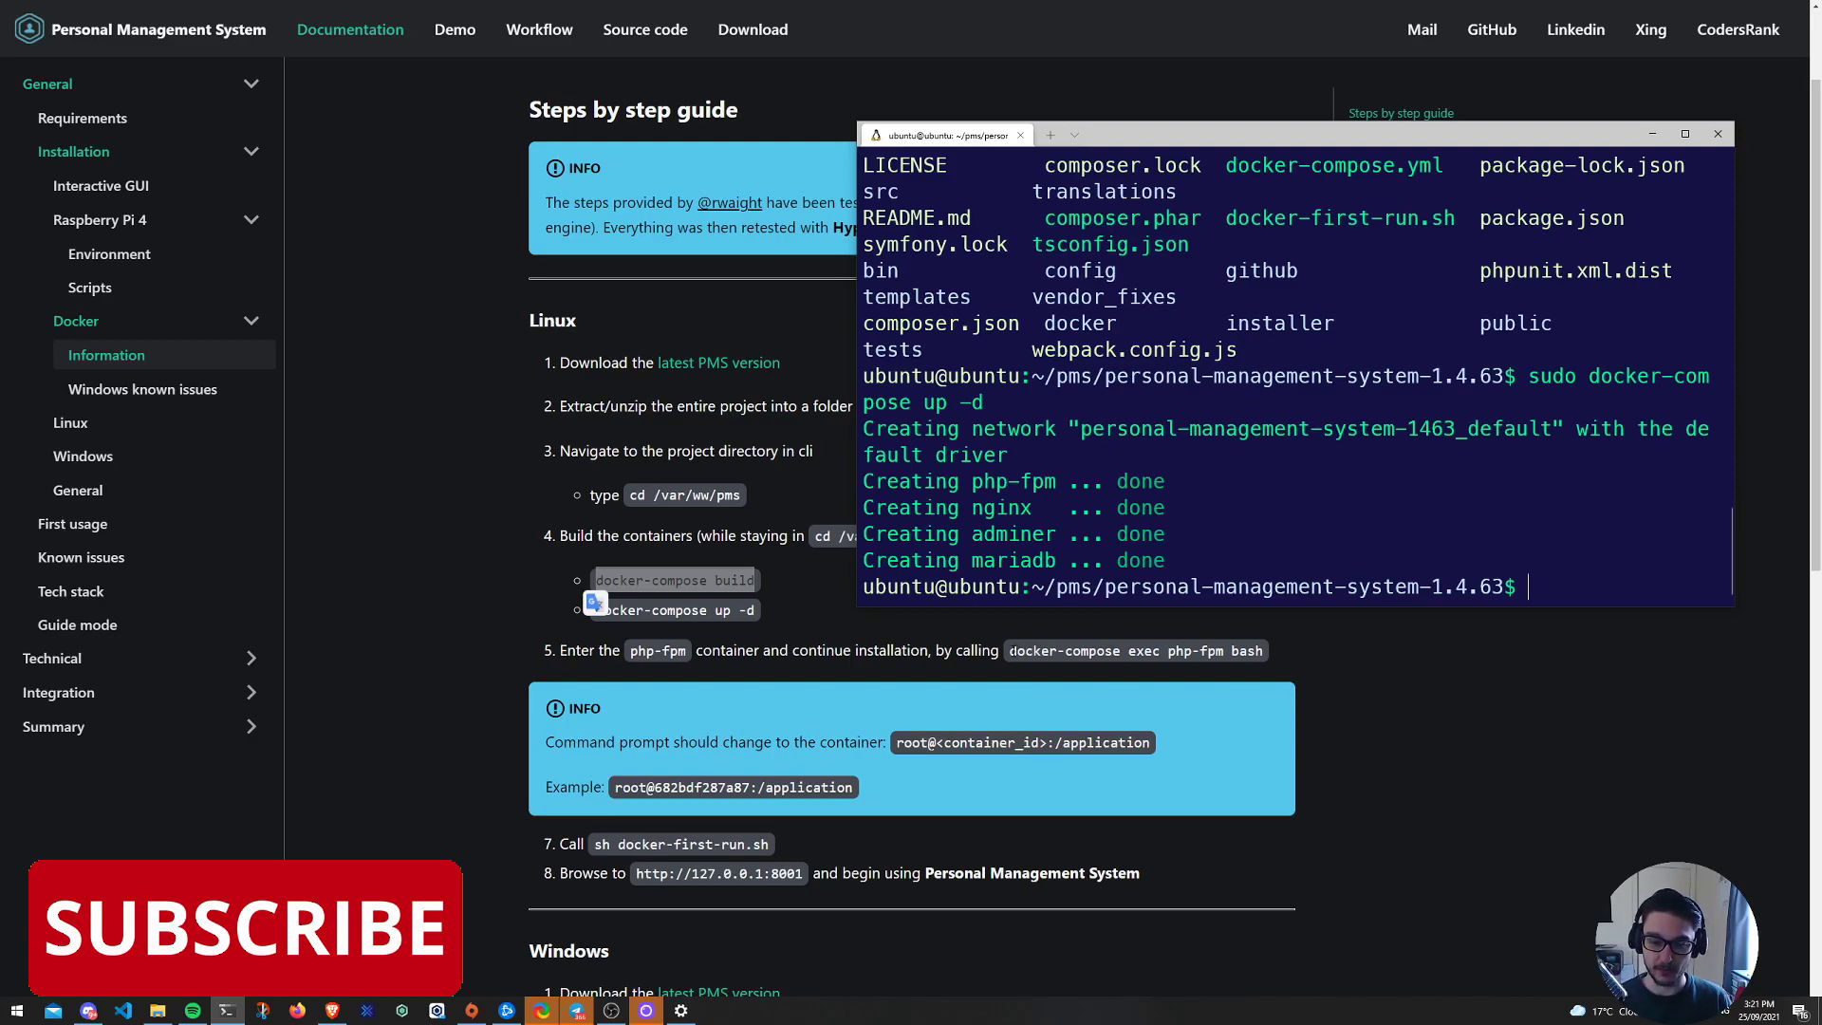
drag(1010, 651, 1263, 651)
Step: Paste the docs' docker-compose exec php-fpm bash command and run it with sudo
key(ctrl+c)
key(alt+Tab)
right_click(1515, 558)
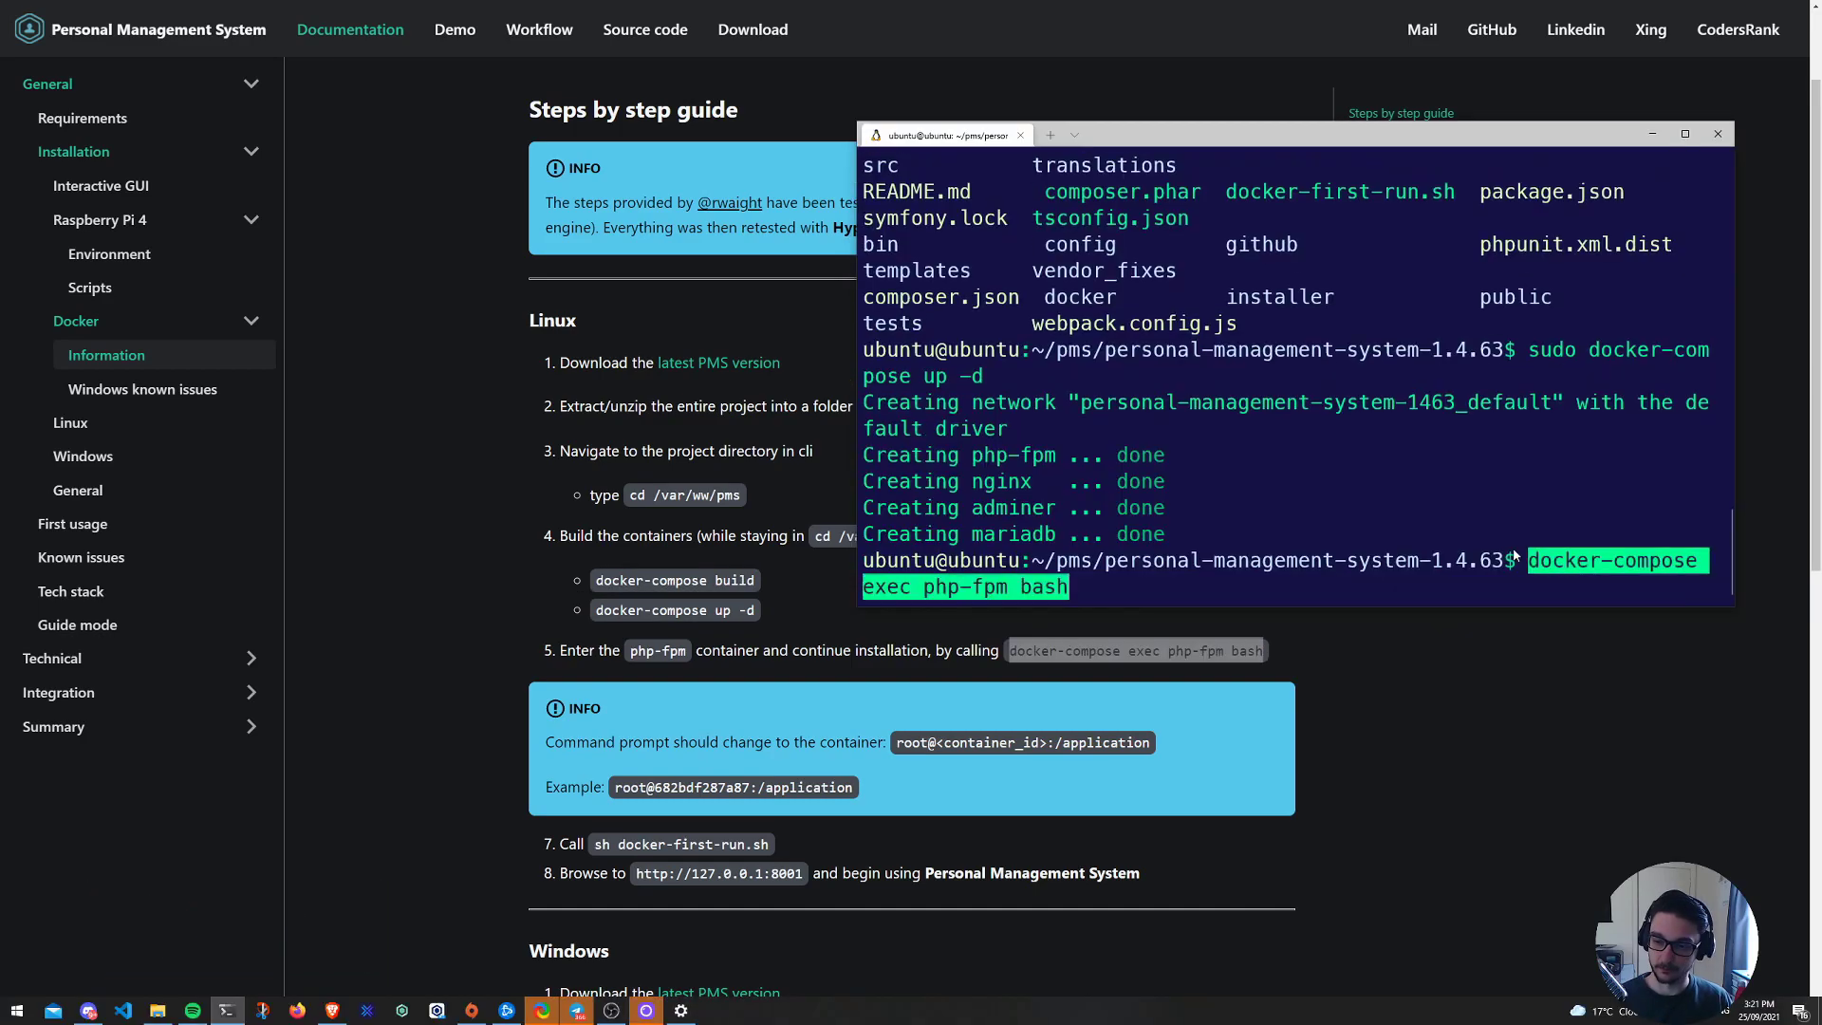
key(Left)
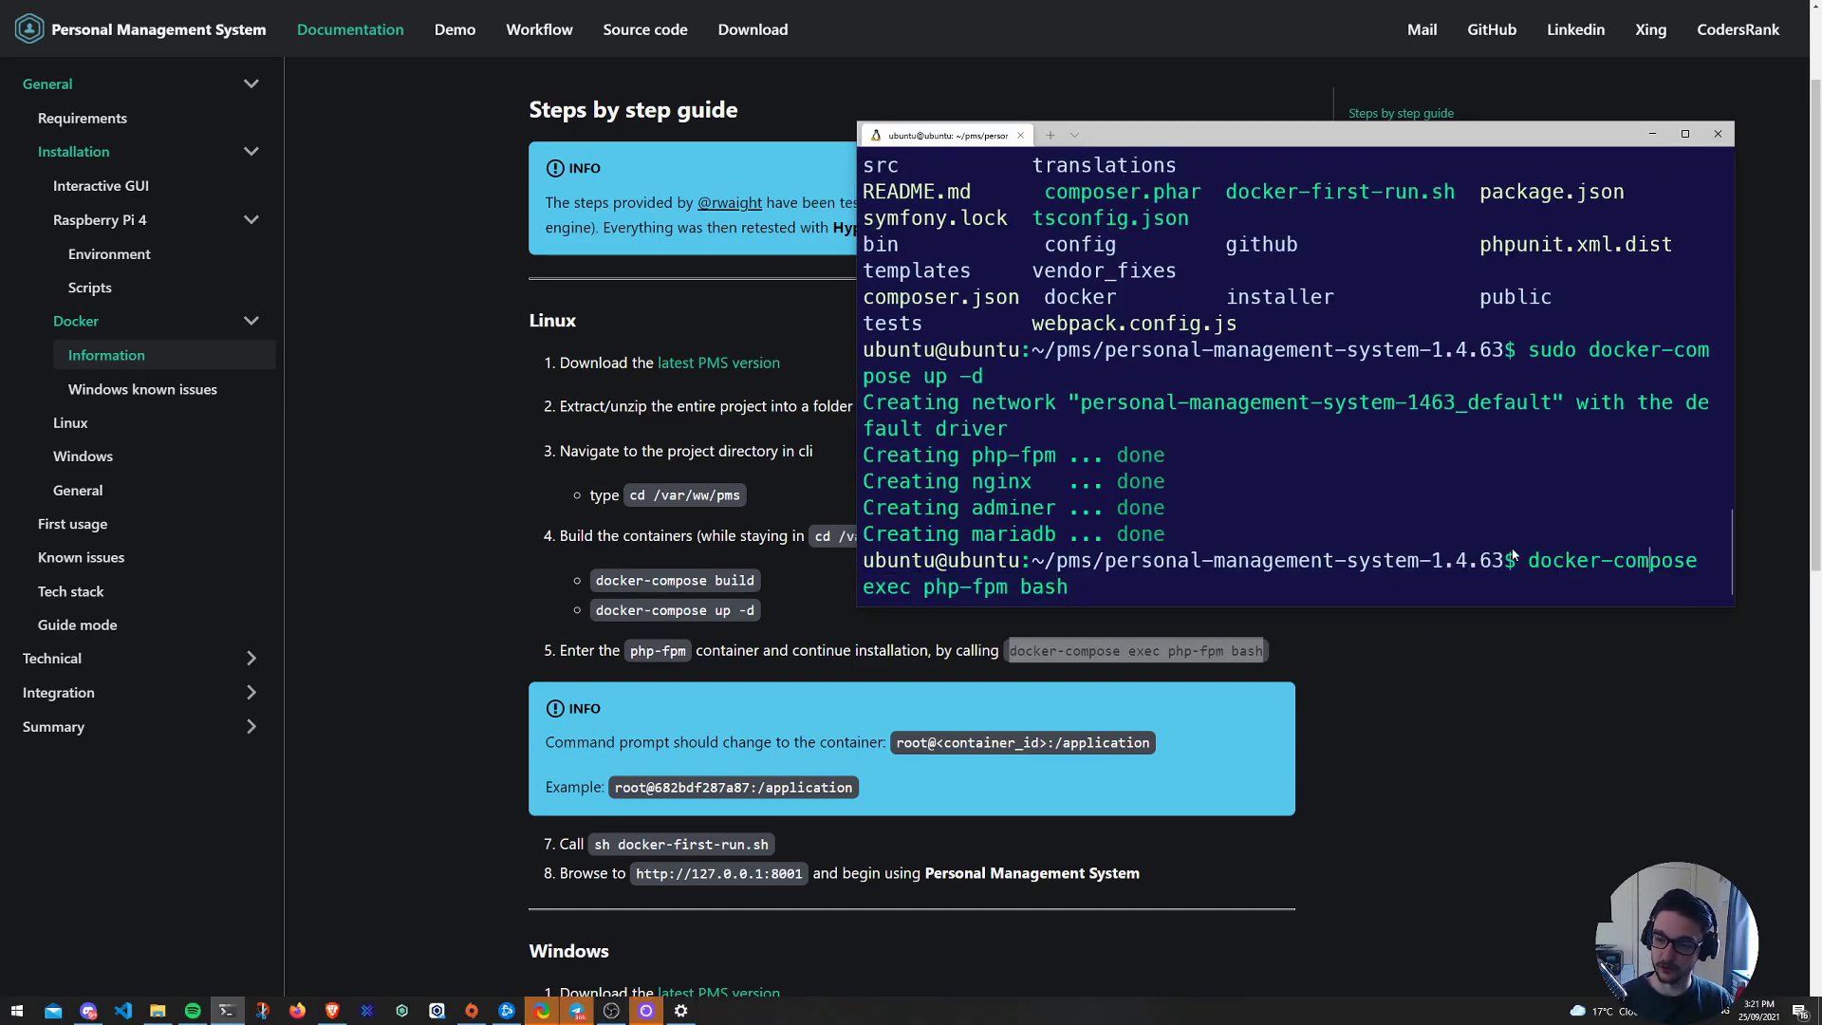
text(sudo)
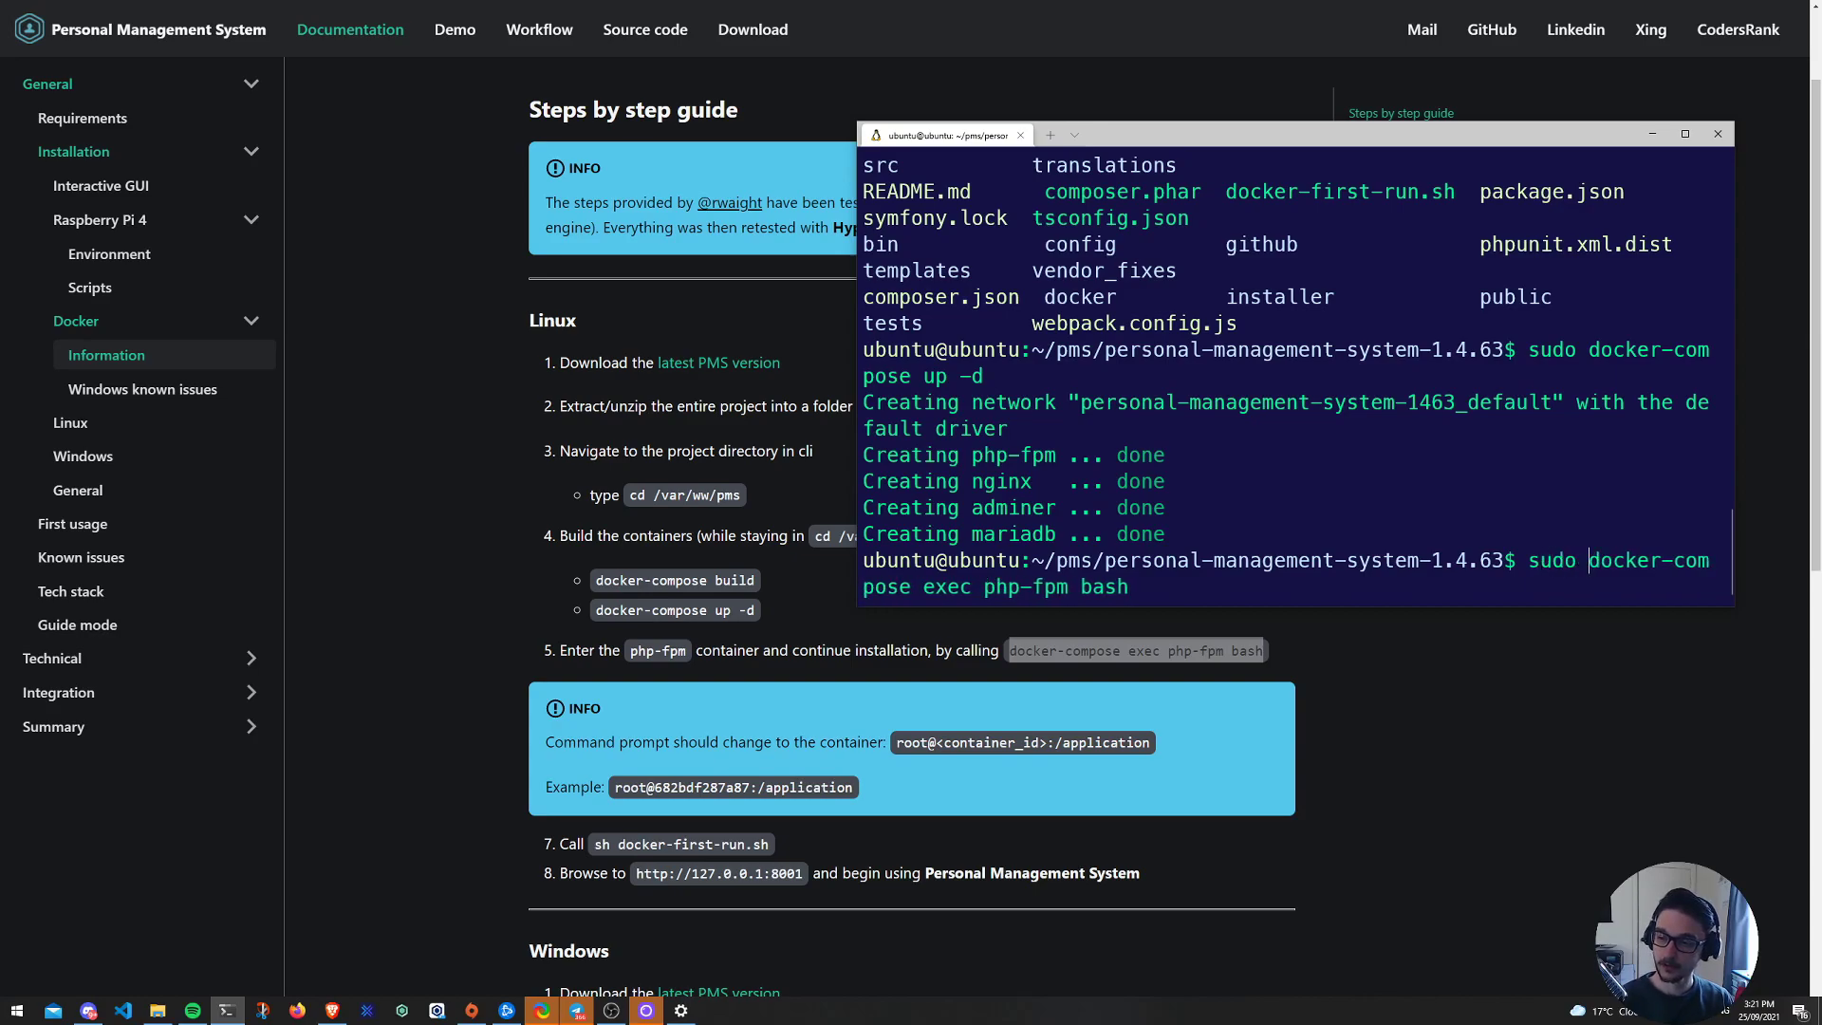
key(Return)
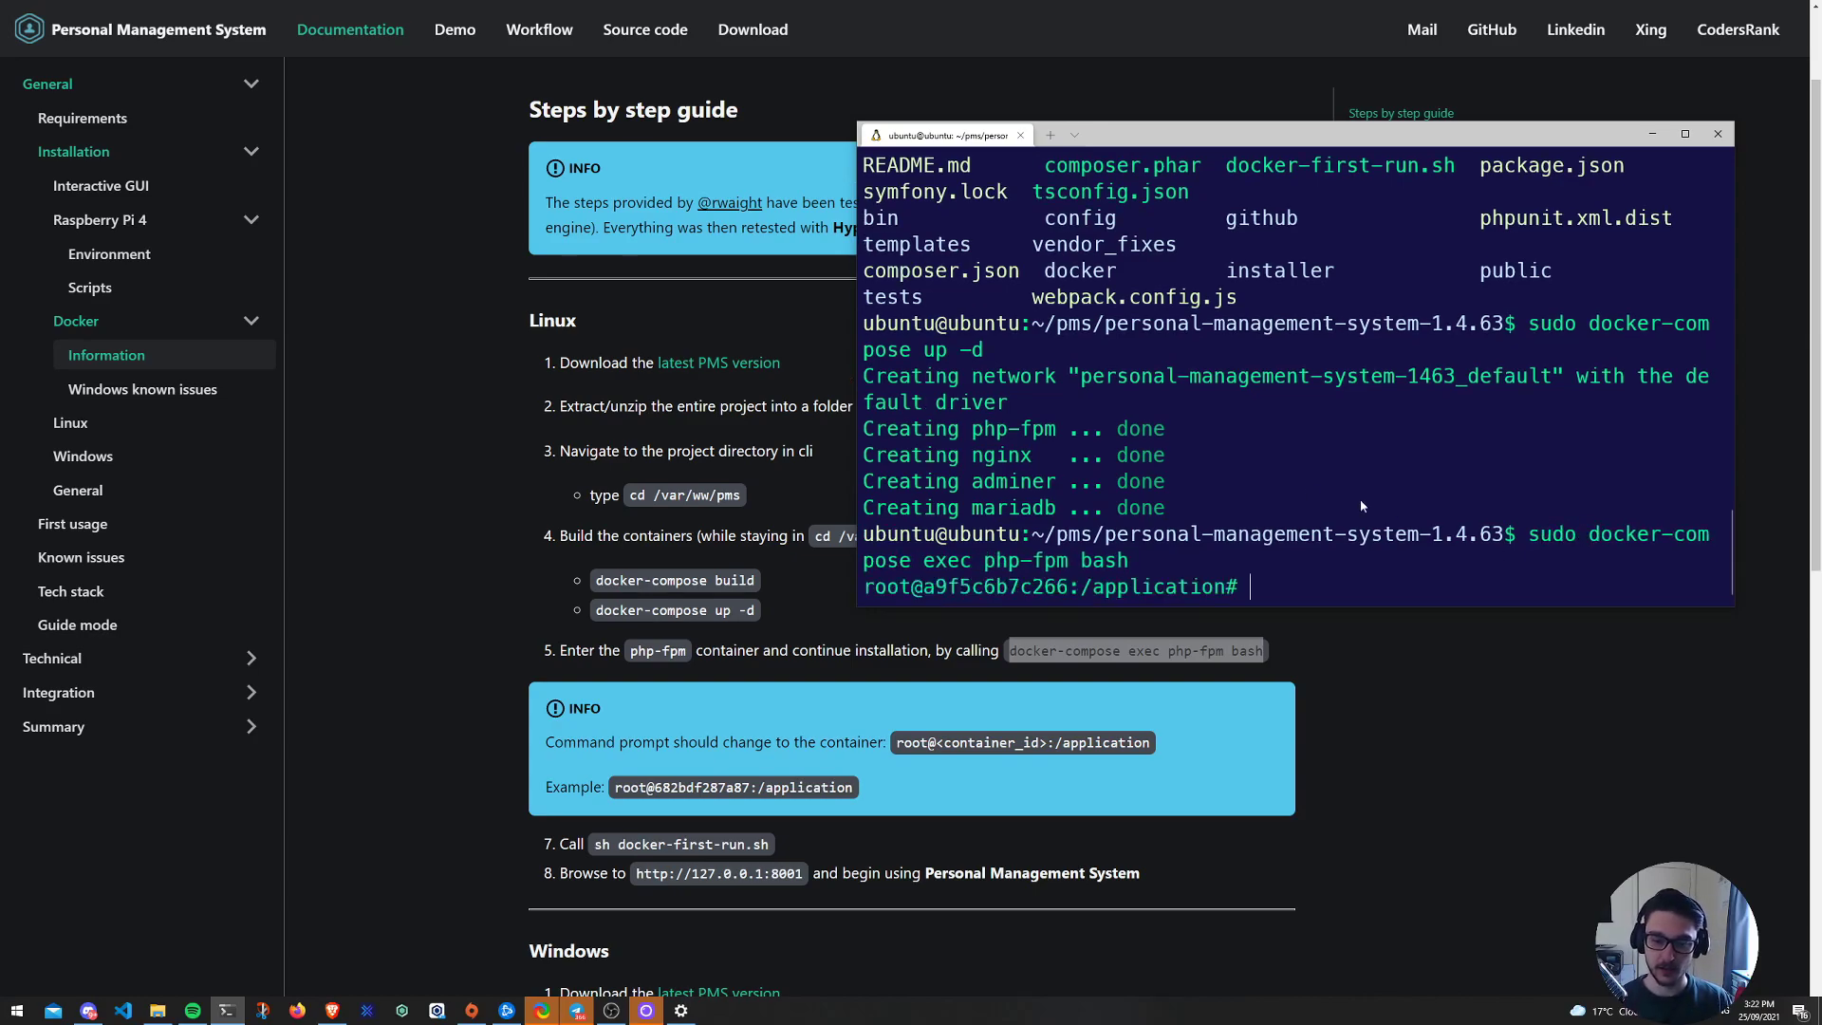
Step: Copy the container ID and the 'sh docker-first-run.sh' command from the docs
drag(917, 591, 1065, 592)
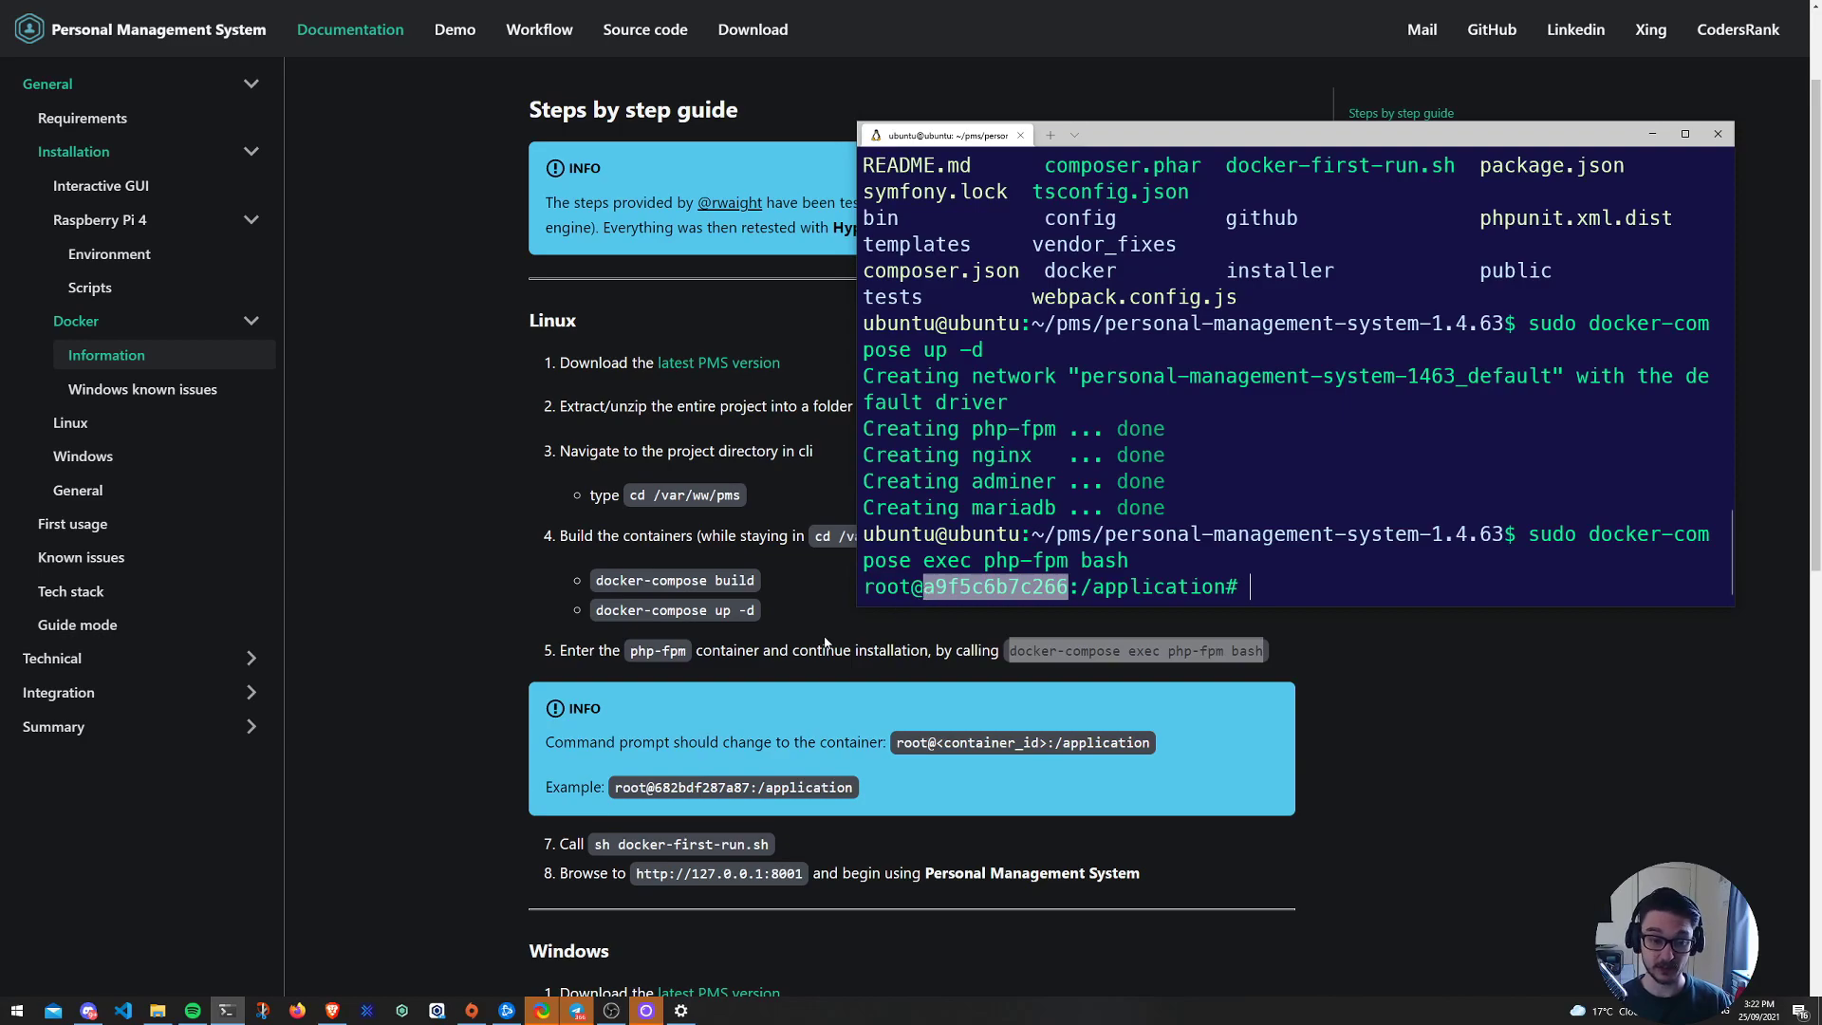
right_click(1293, 573)
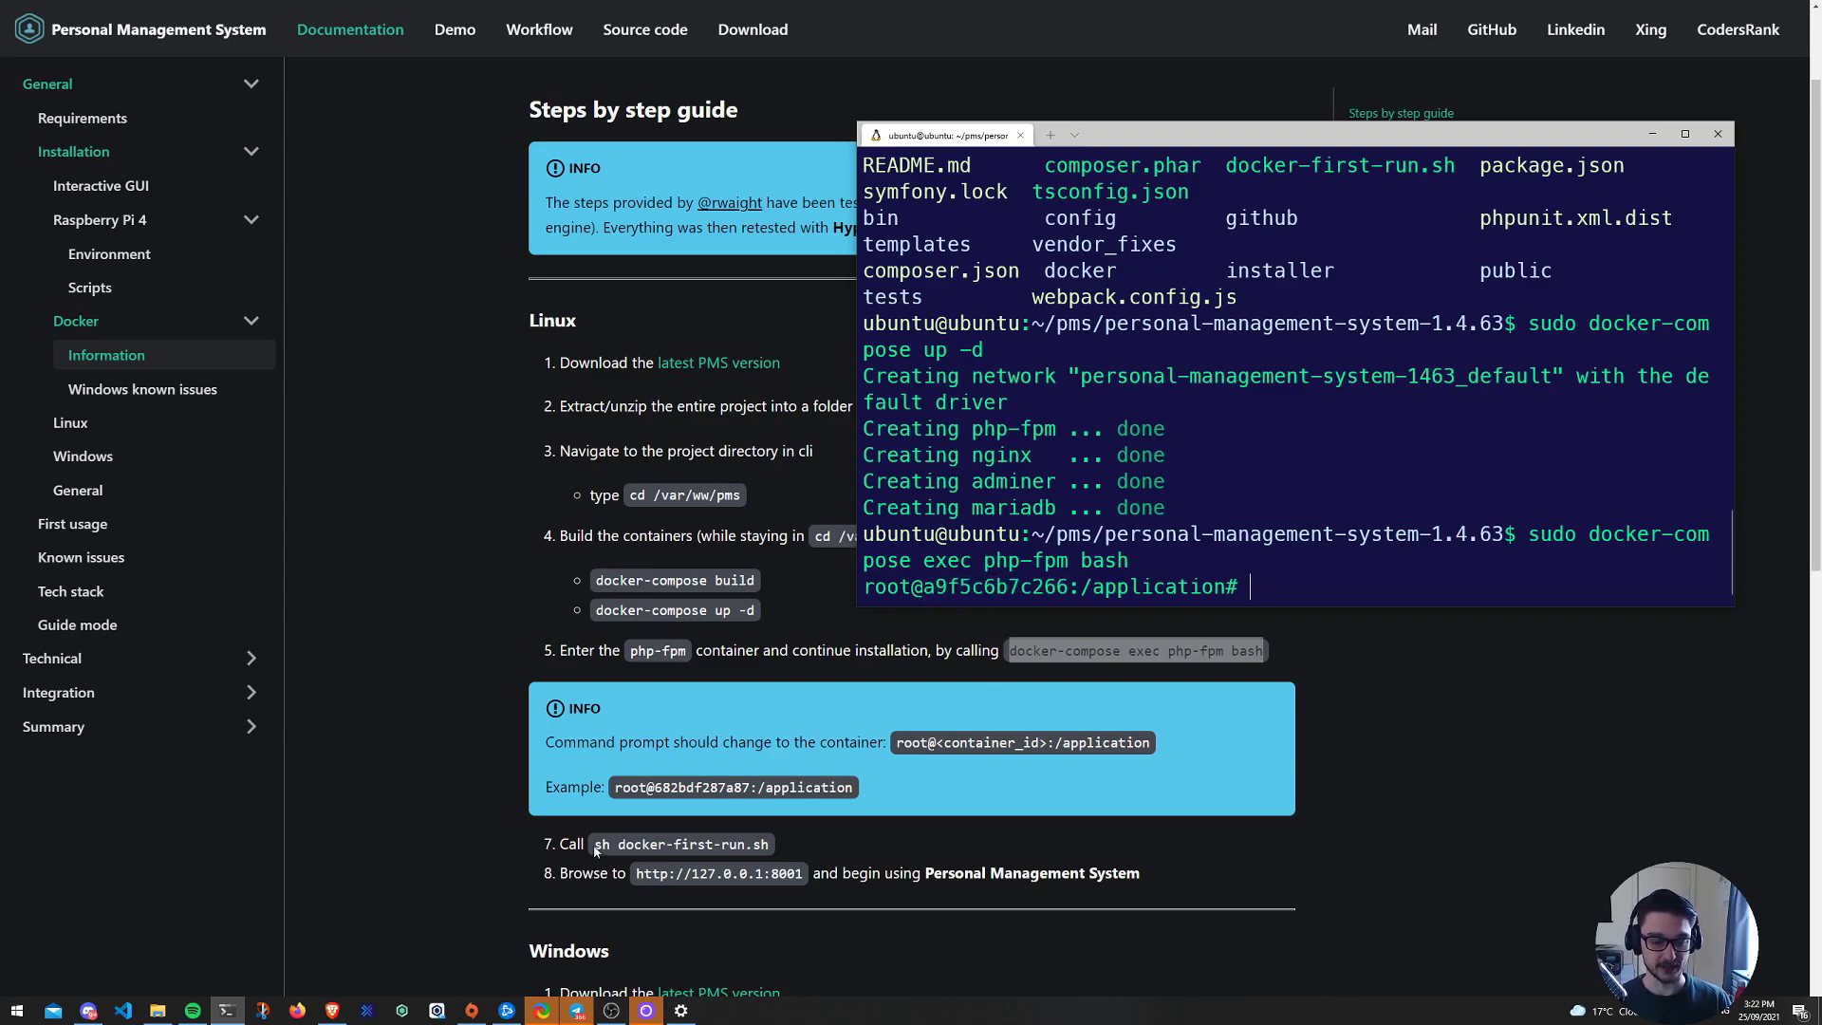
drag(596, 845, 769, 846)
click(910, 818)
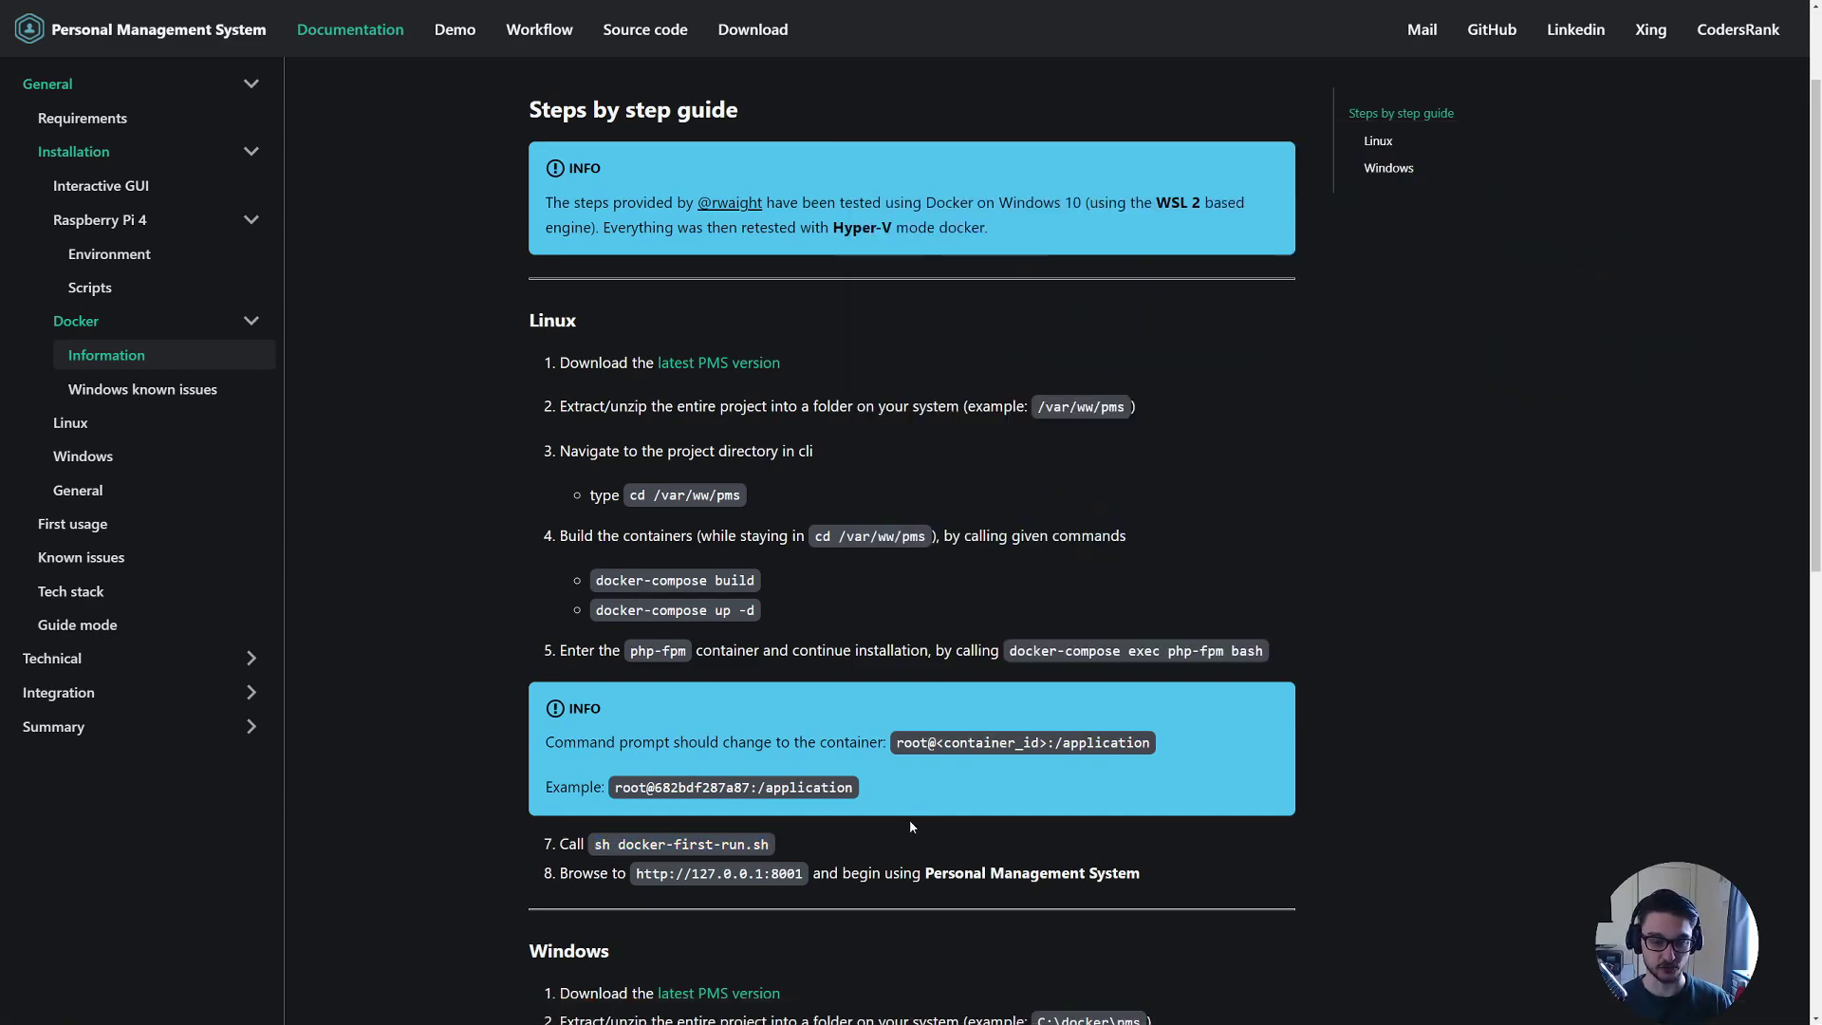
key(alt+Tab)
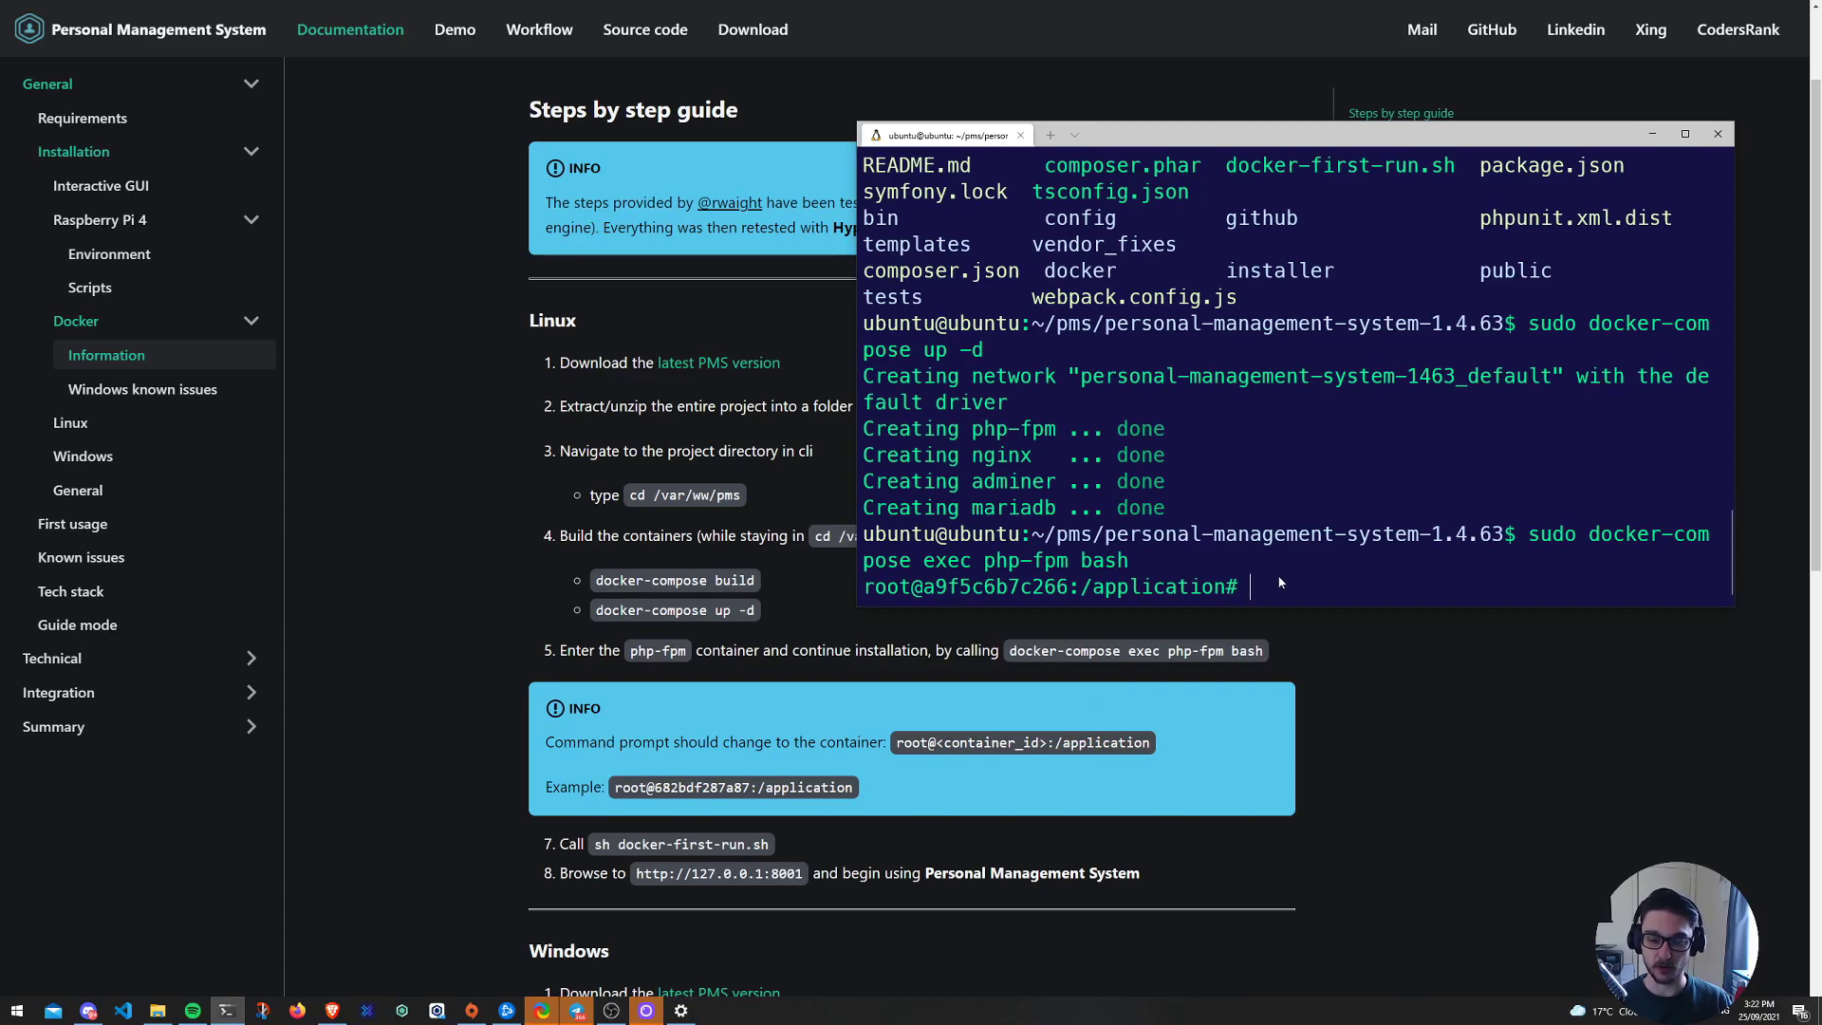
Step: Run 'sh docker-first-run.sh' in the container, then exit back to the project prompt
key(ctrl+v)
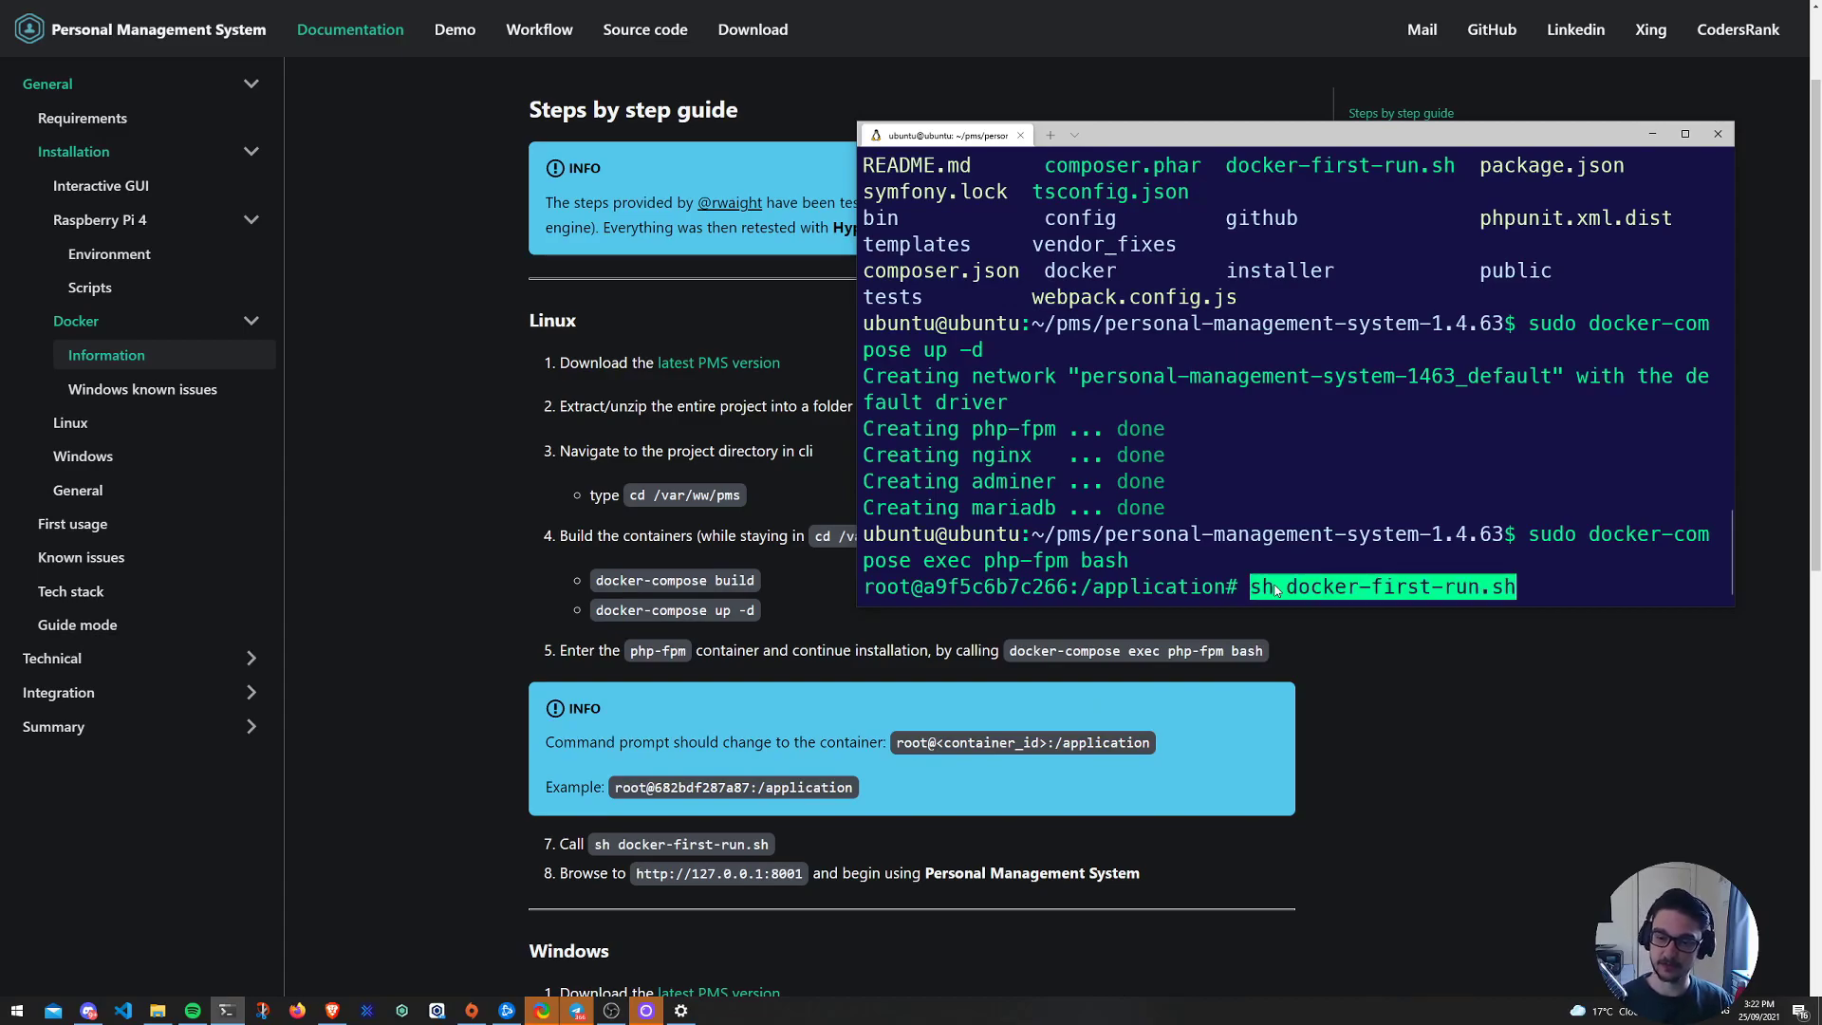
key(Return)
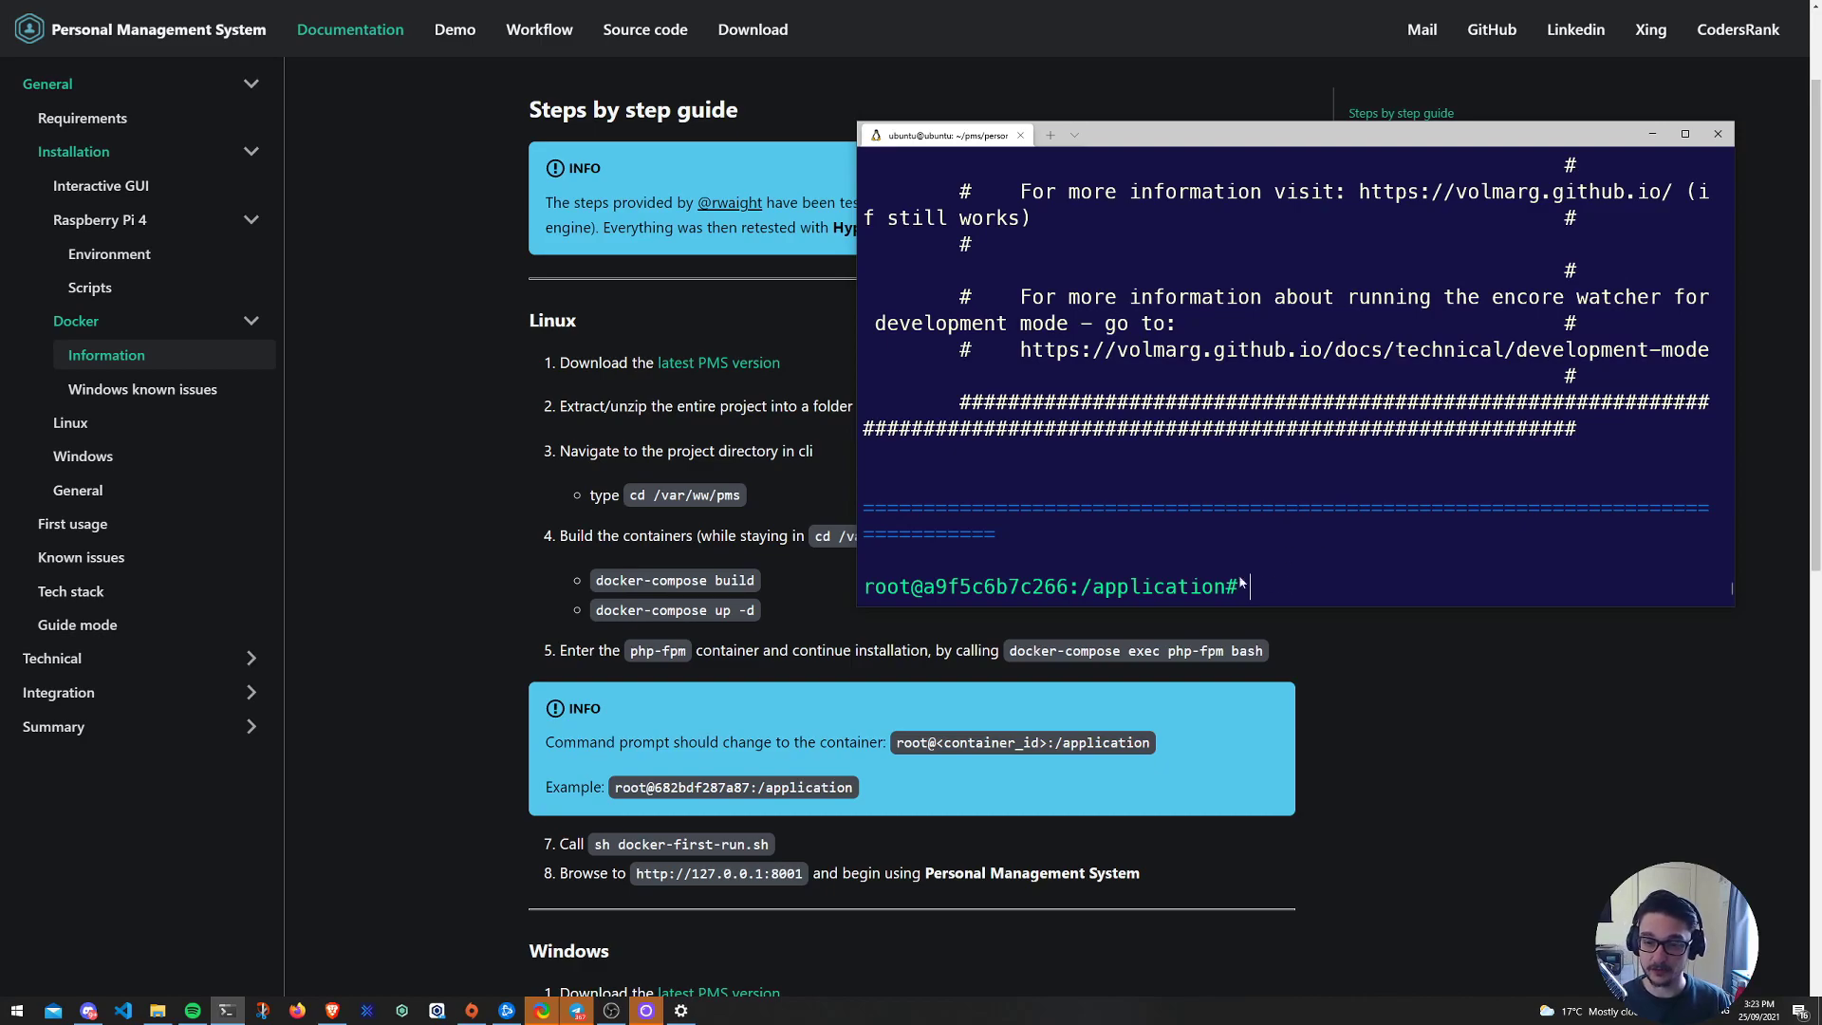
text(ex)
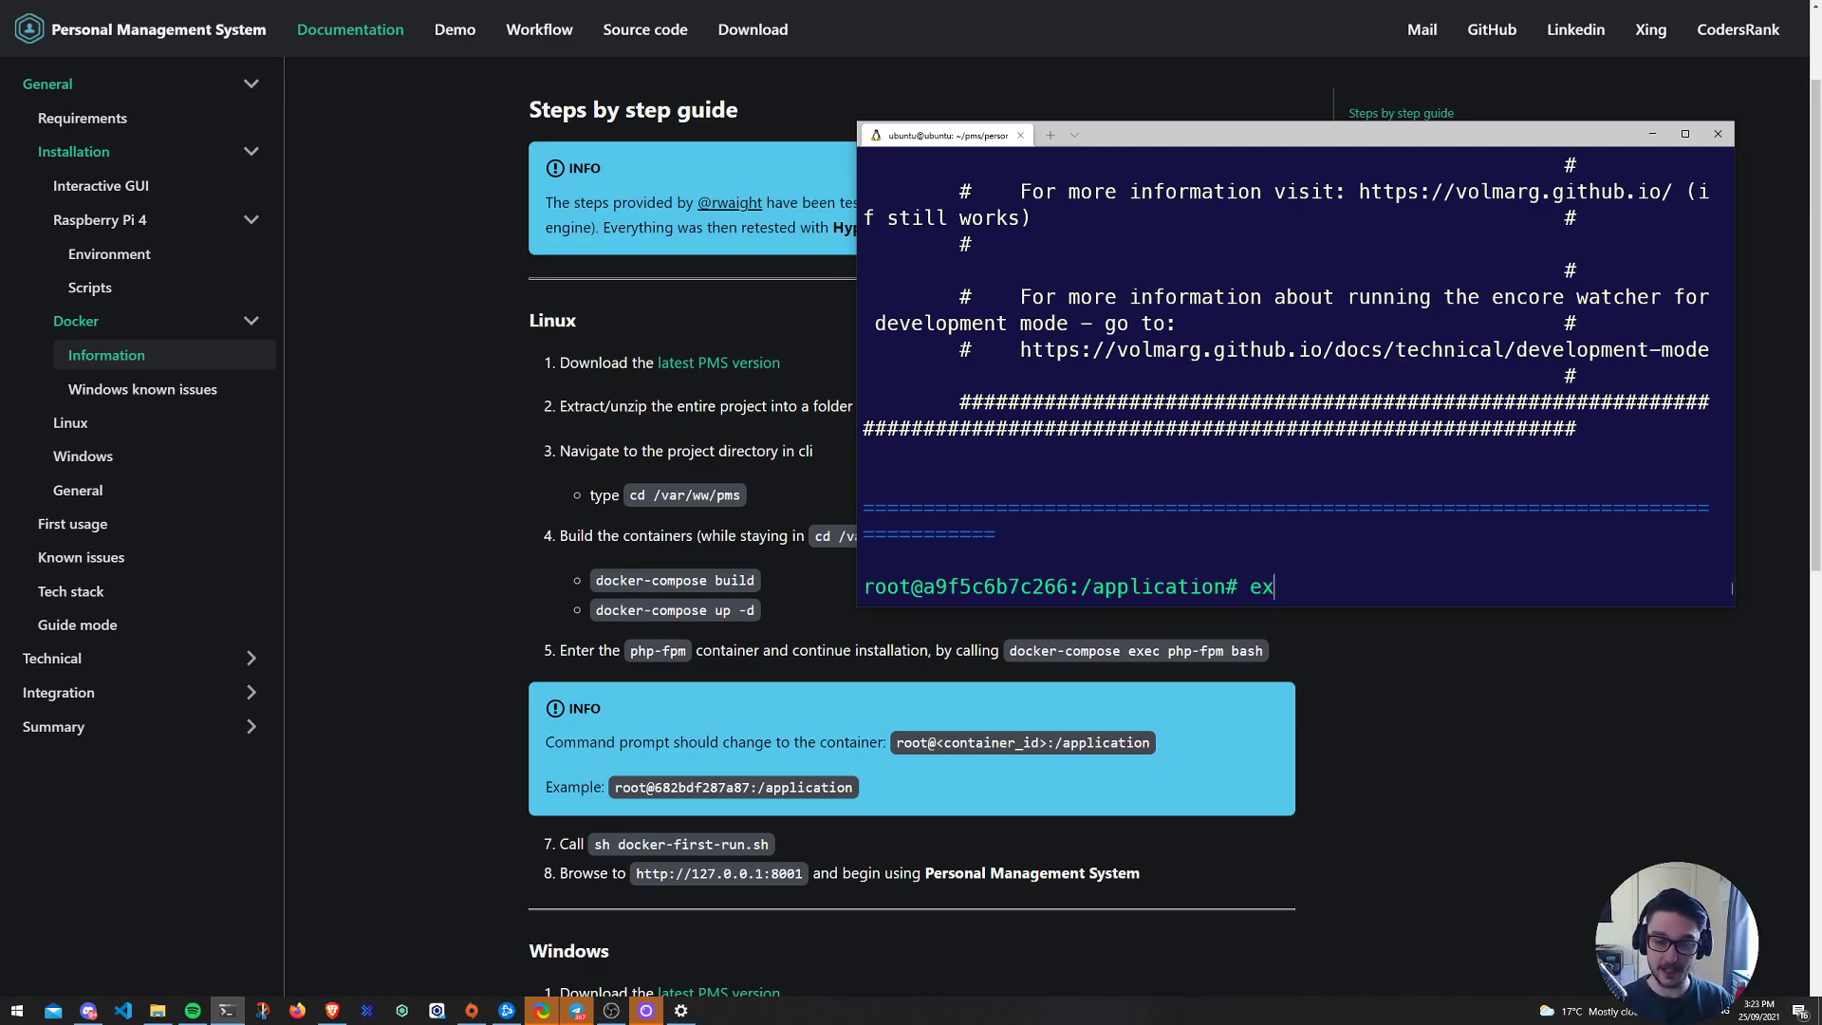
text(it)
key(Return)
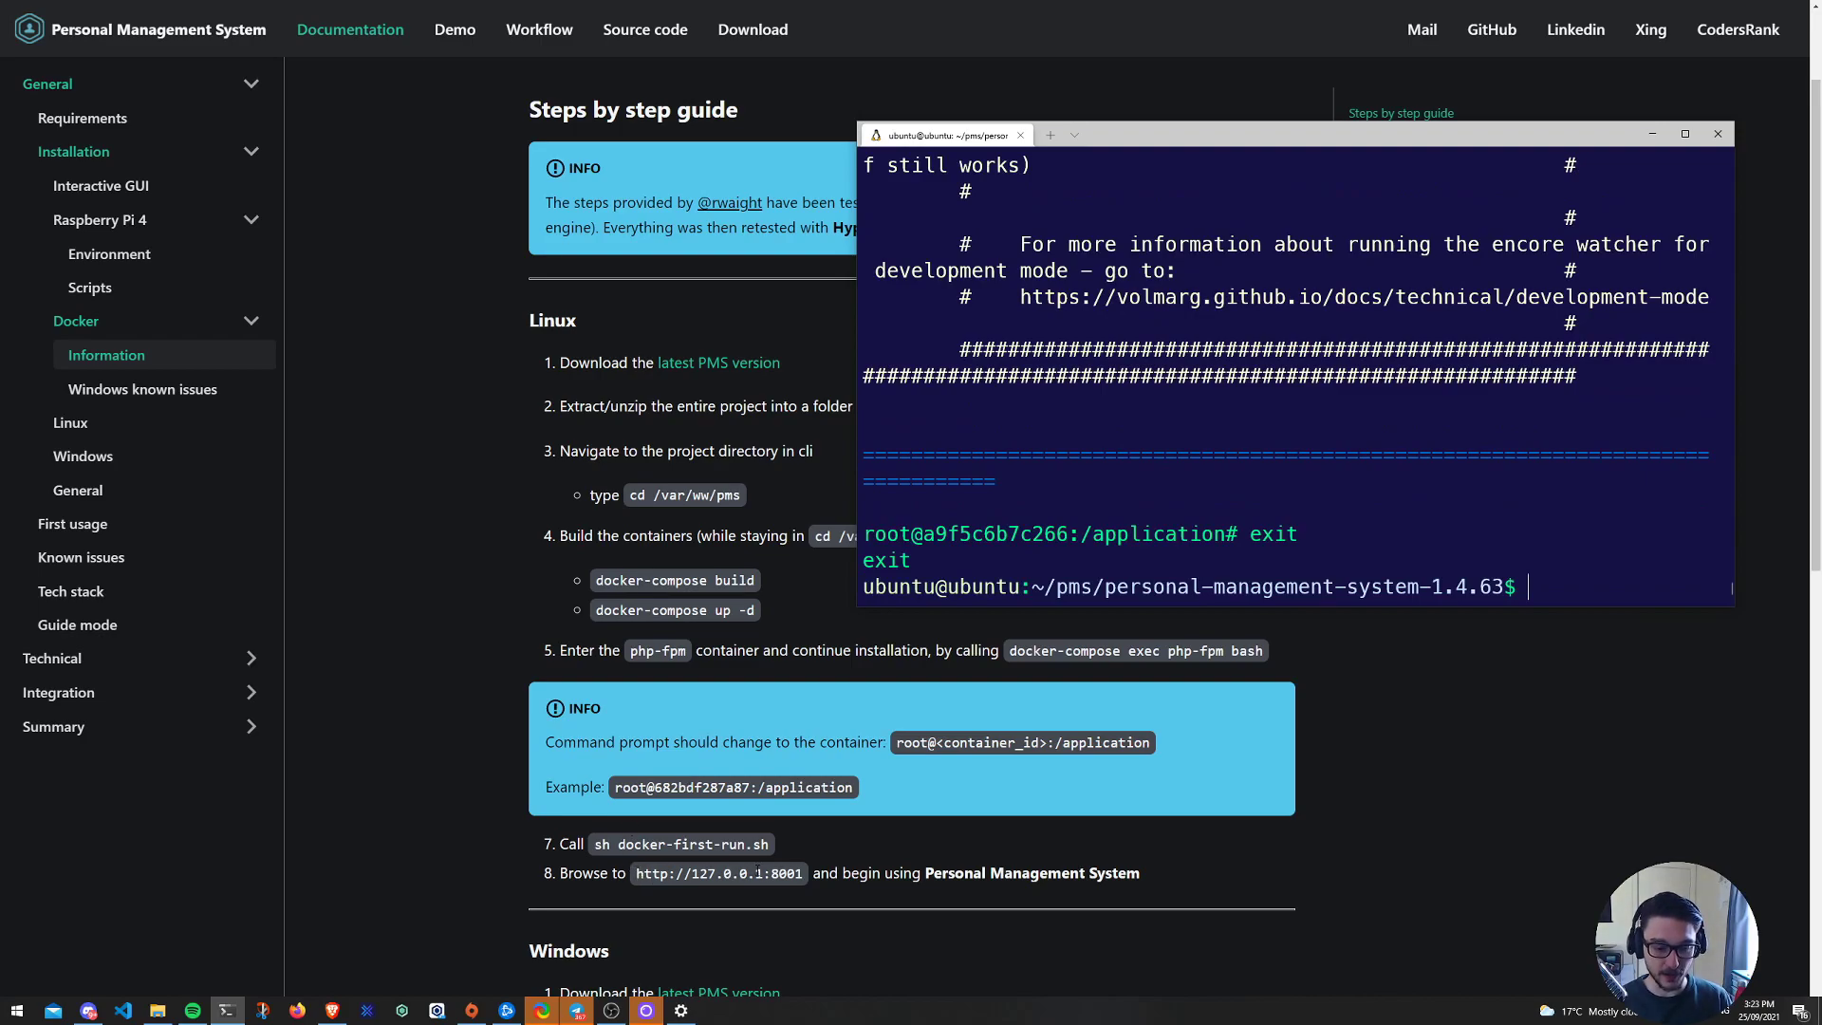
click(636, 874)
Step: Load 192.168.1.81:8001 in the browser, full screen at 133% zoom
drag(636, 873, 806, 874)
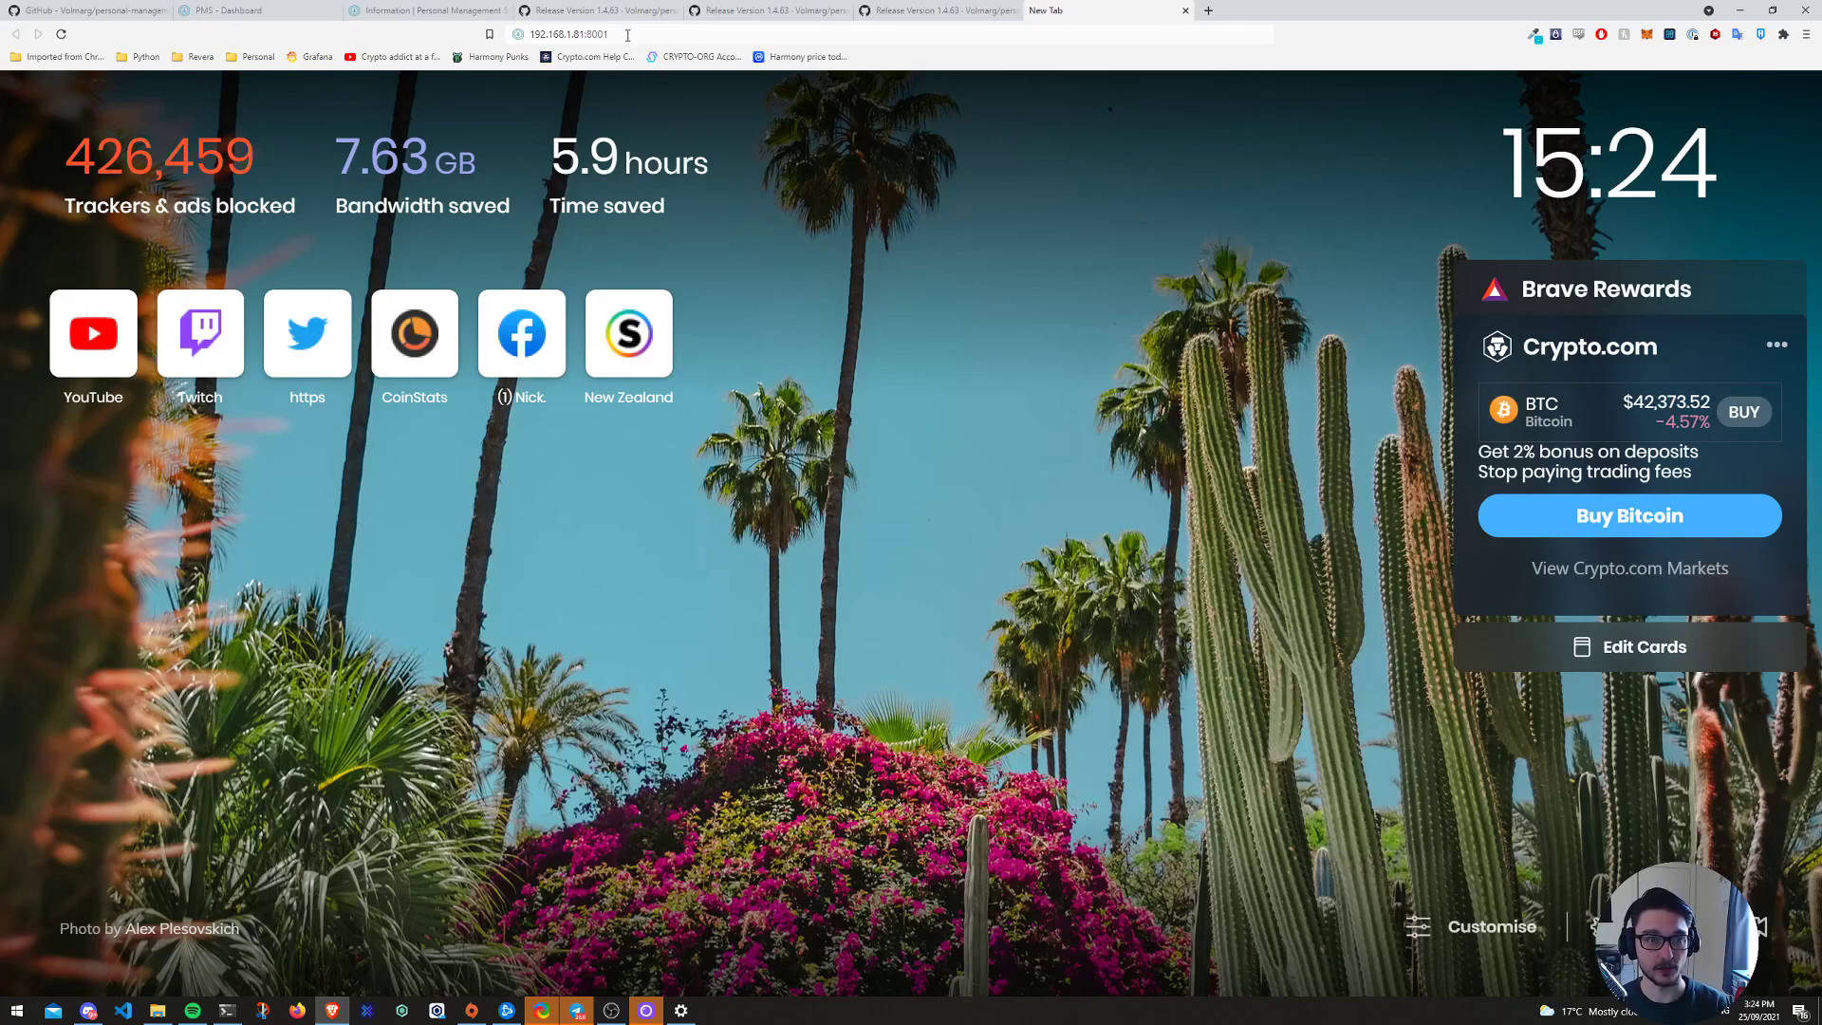
key(Return)
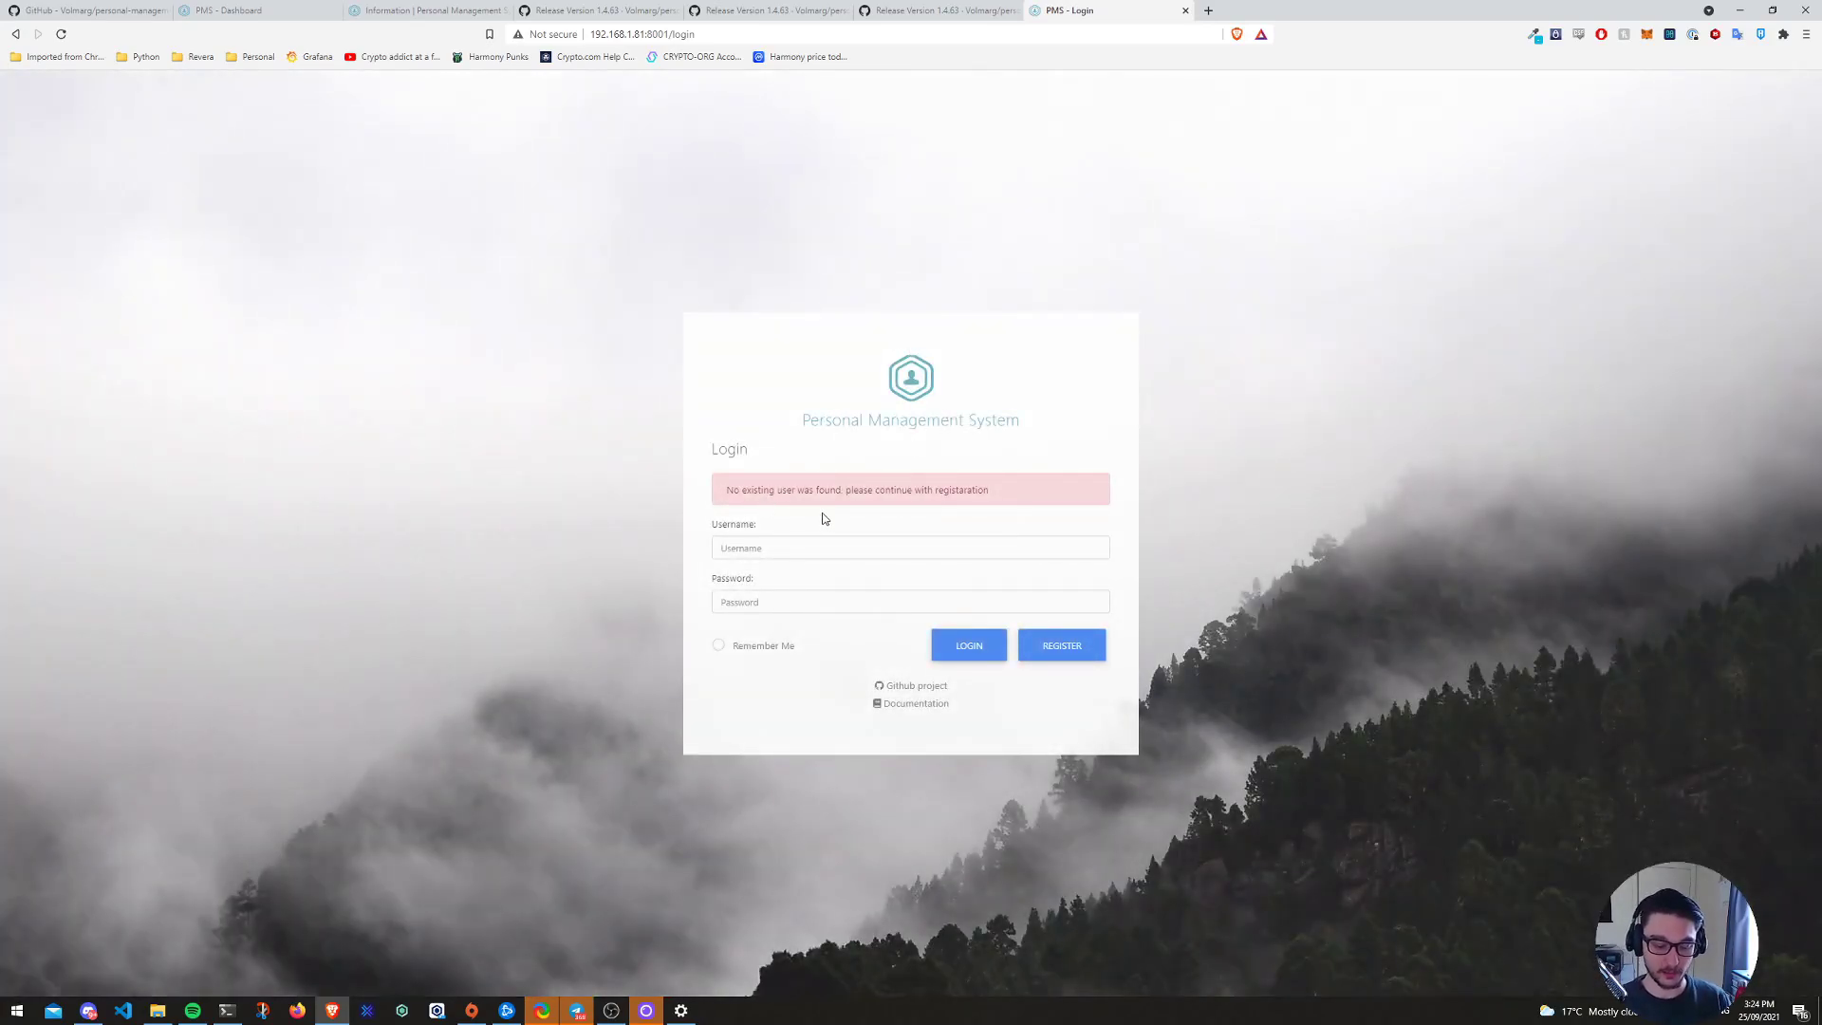
key(F11)
key(ctrl+plus)
key(ctrl+plus)
key(ctrl+plus)
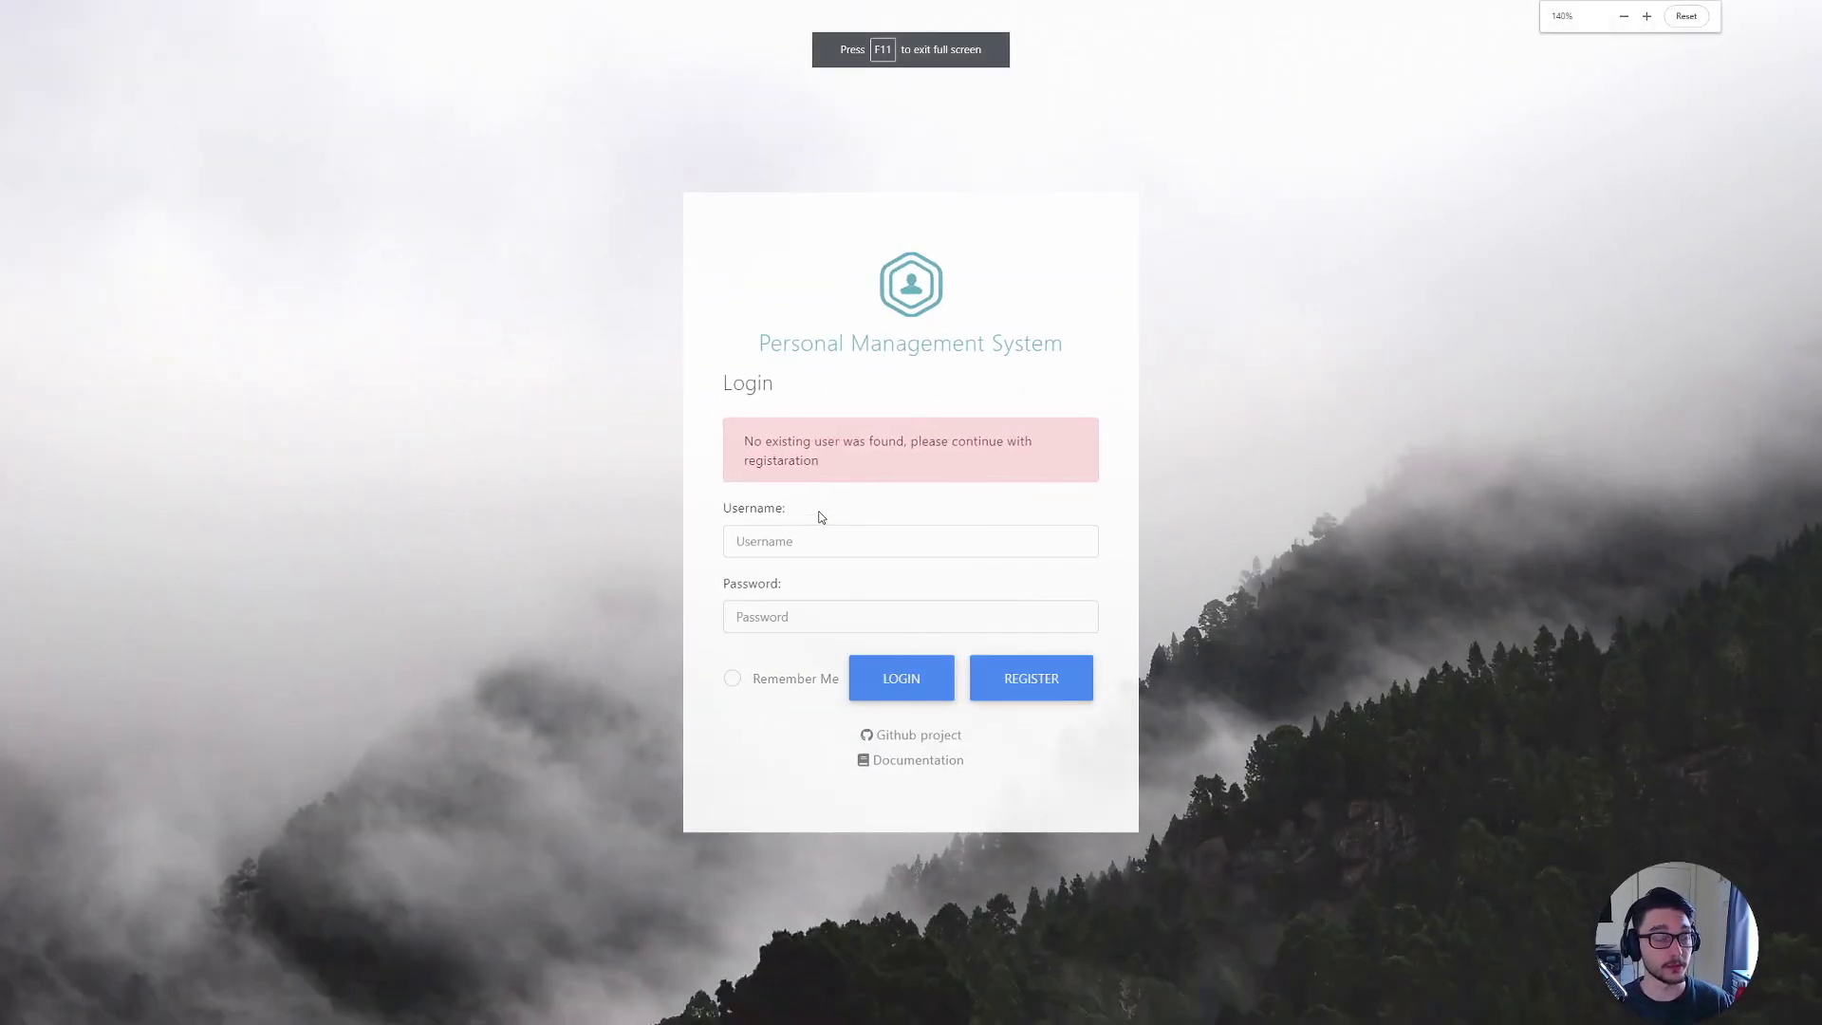
key(ctrl+minus)
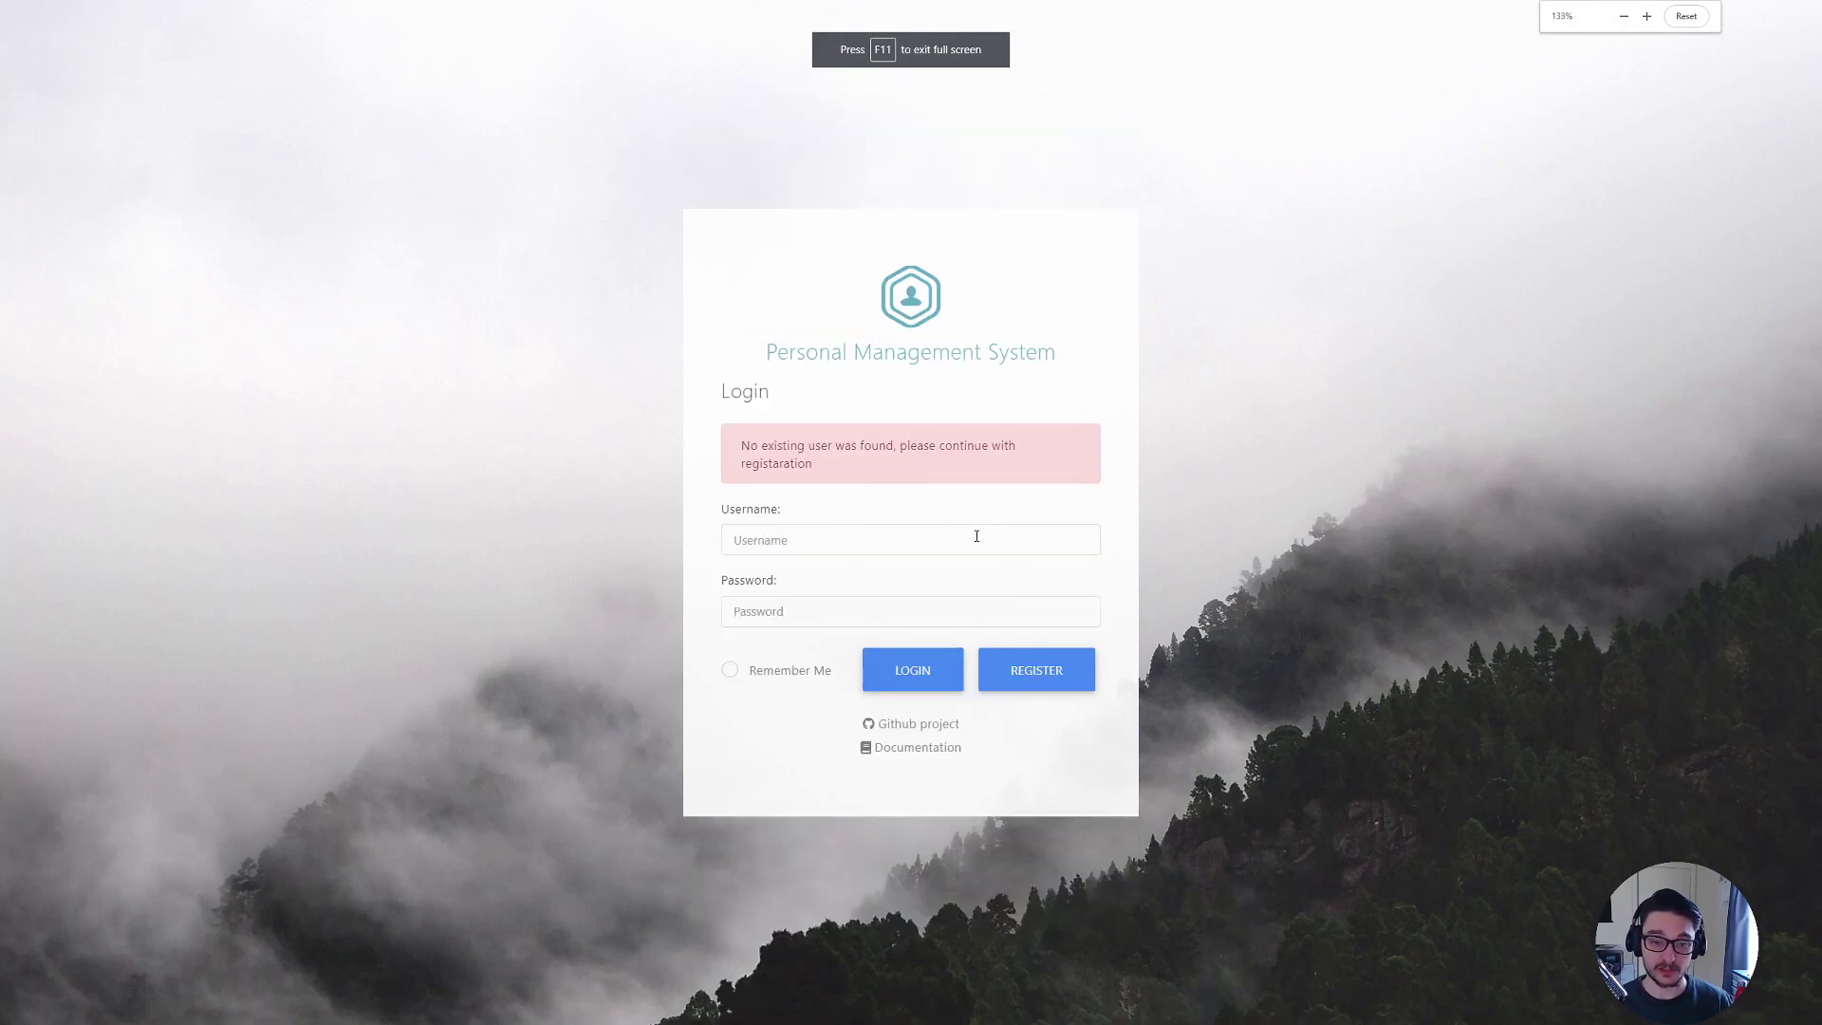
click(952, 537)
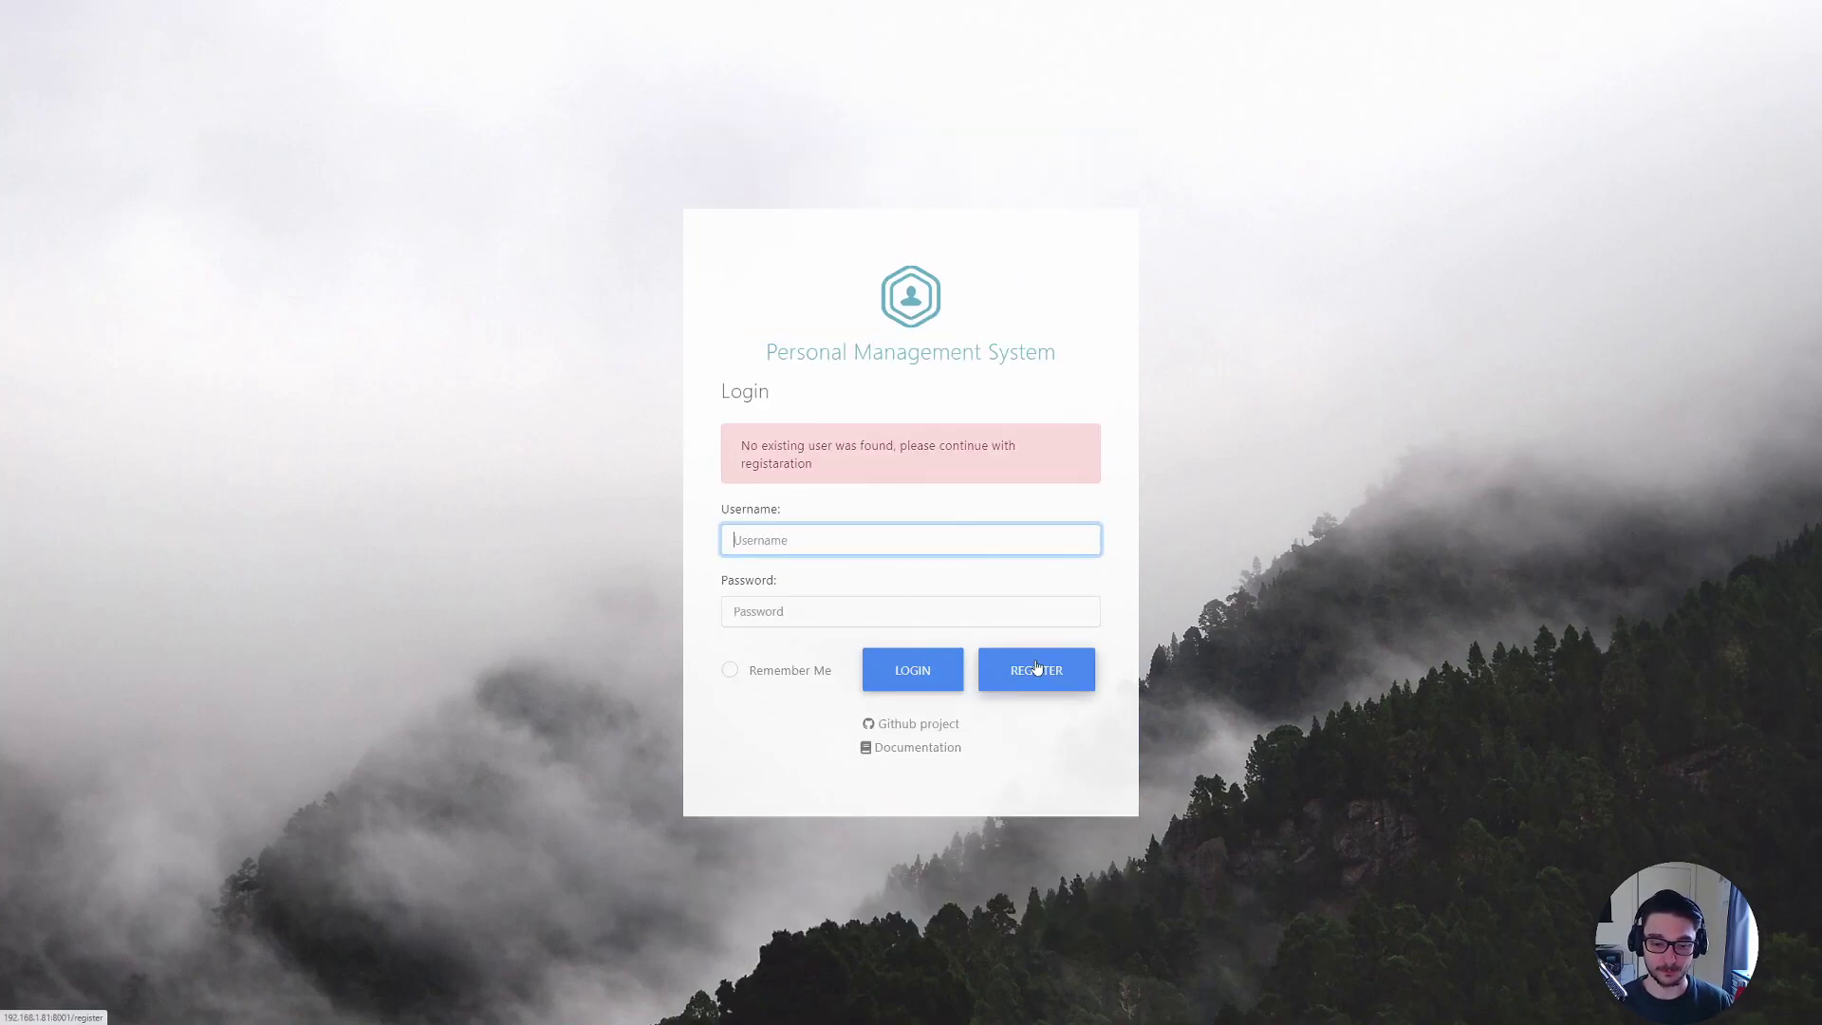
Step: Register a new user with a username, test e-mail, password and lock password
click(1036, 669)
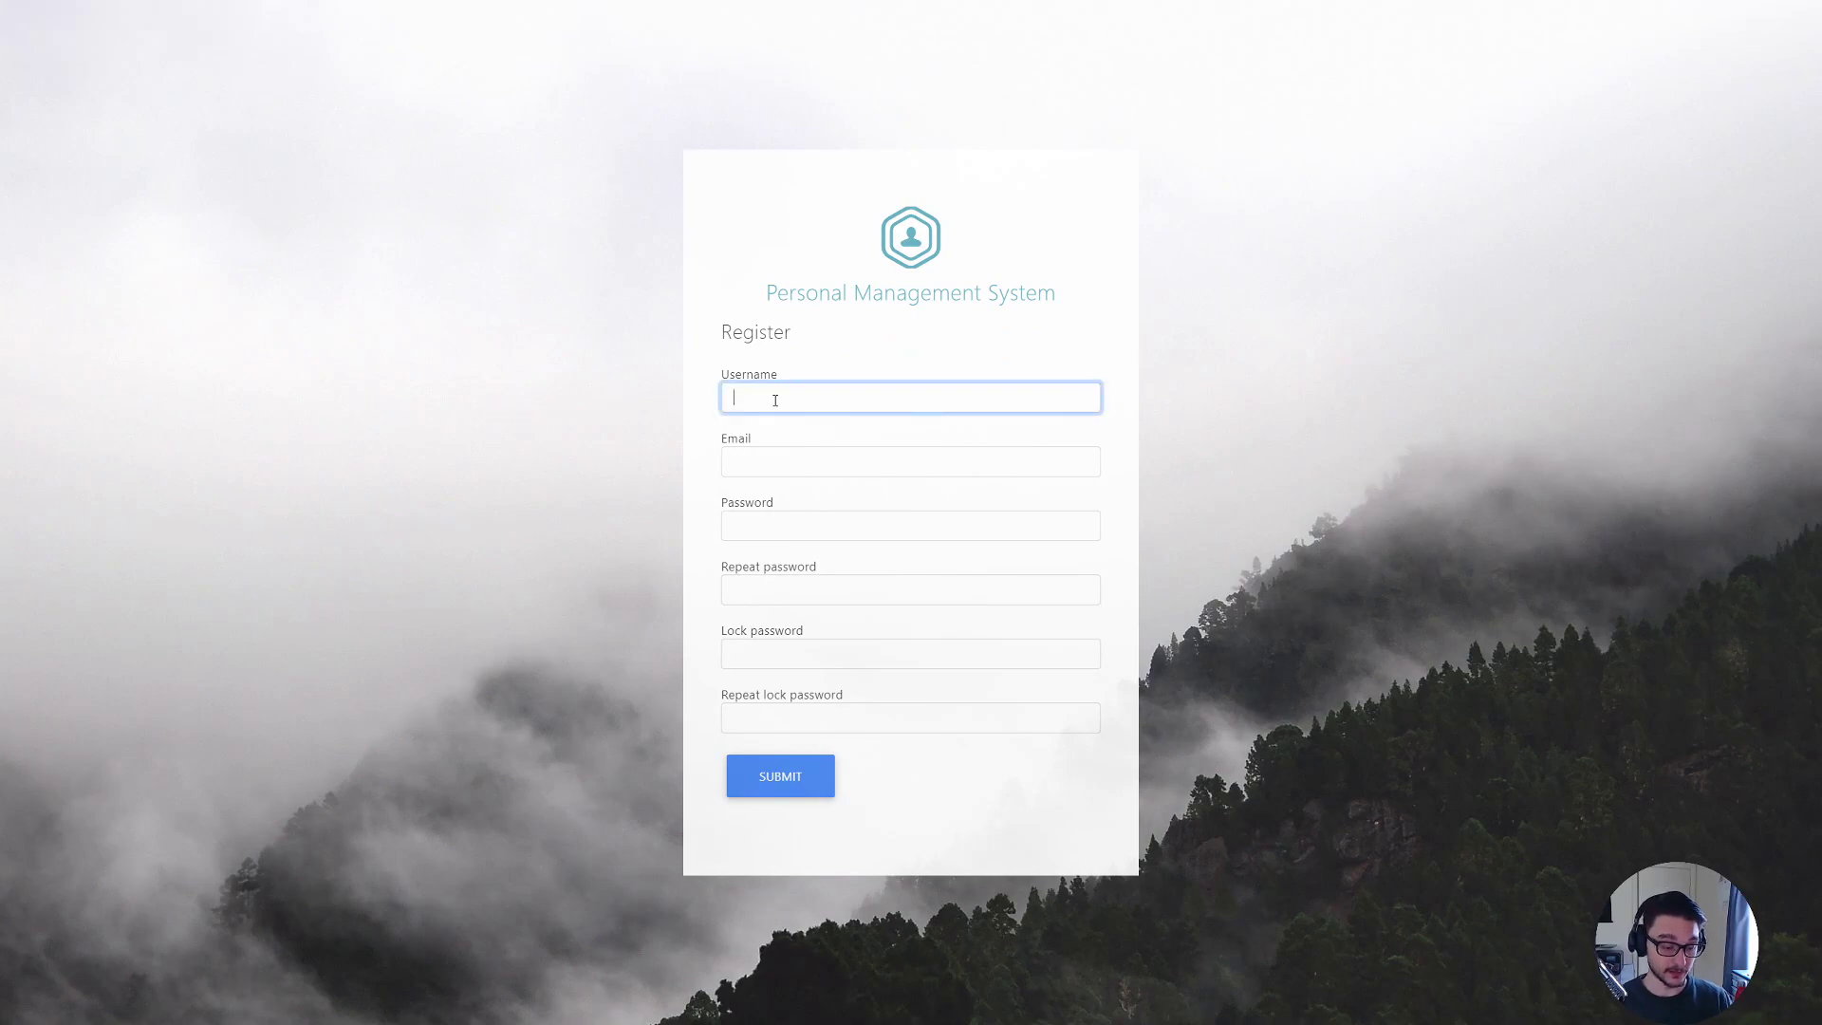
text(Techdog)
key(Tab)
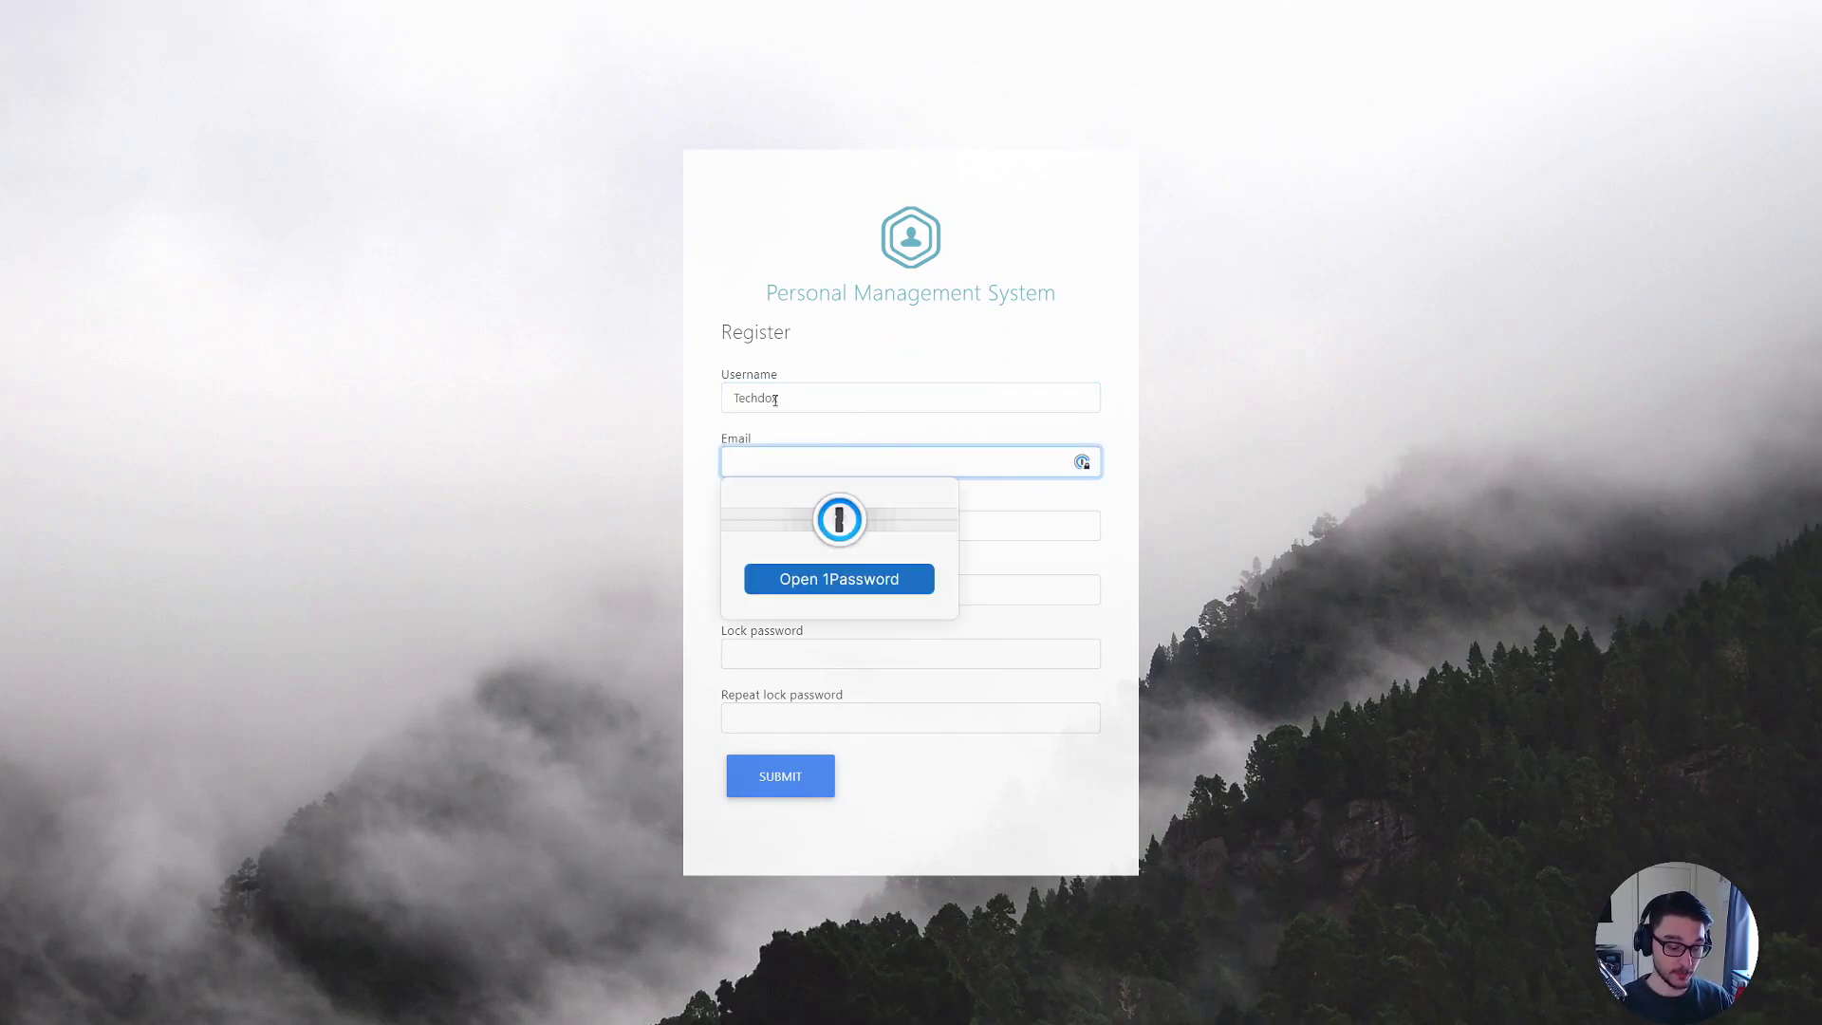
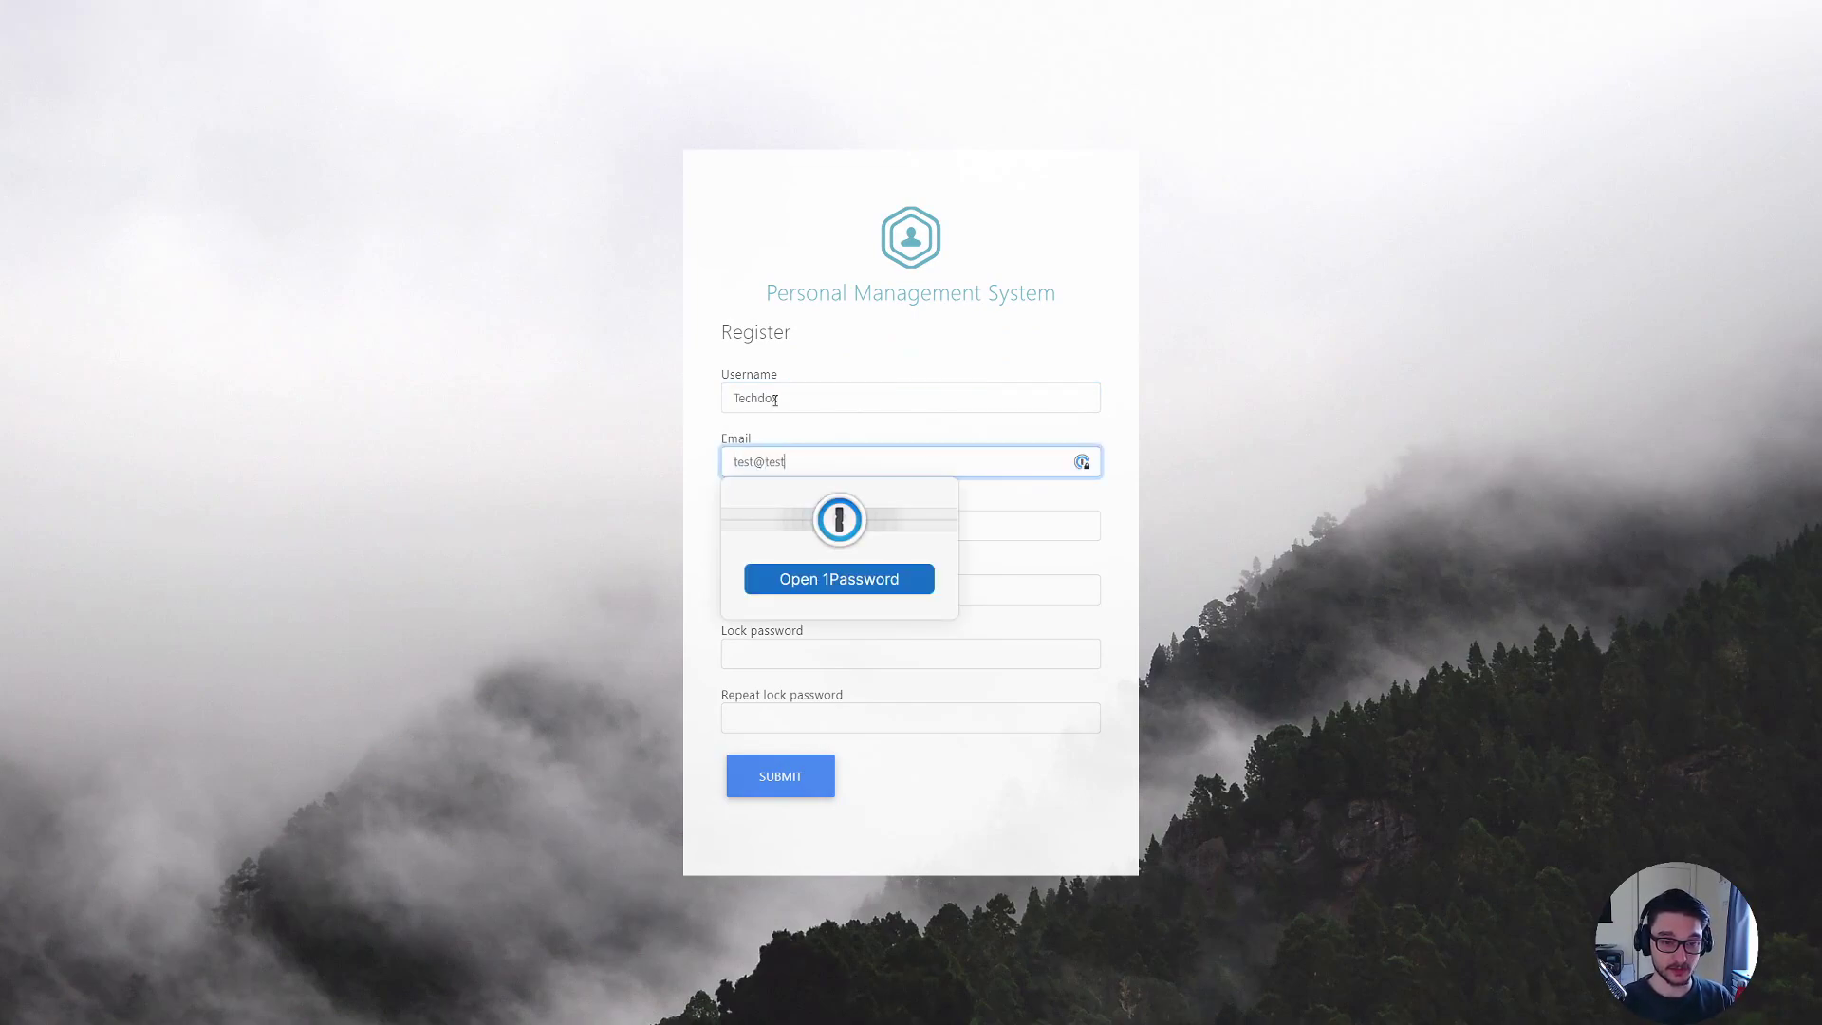
text(.com)
key(Tab)
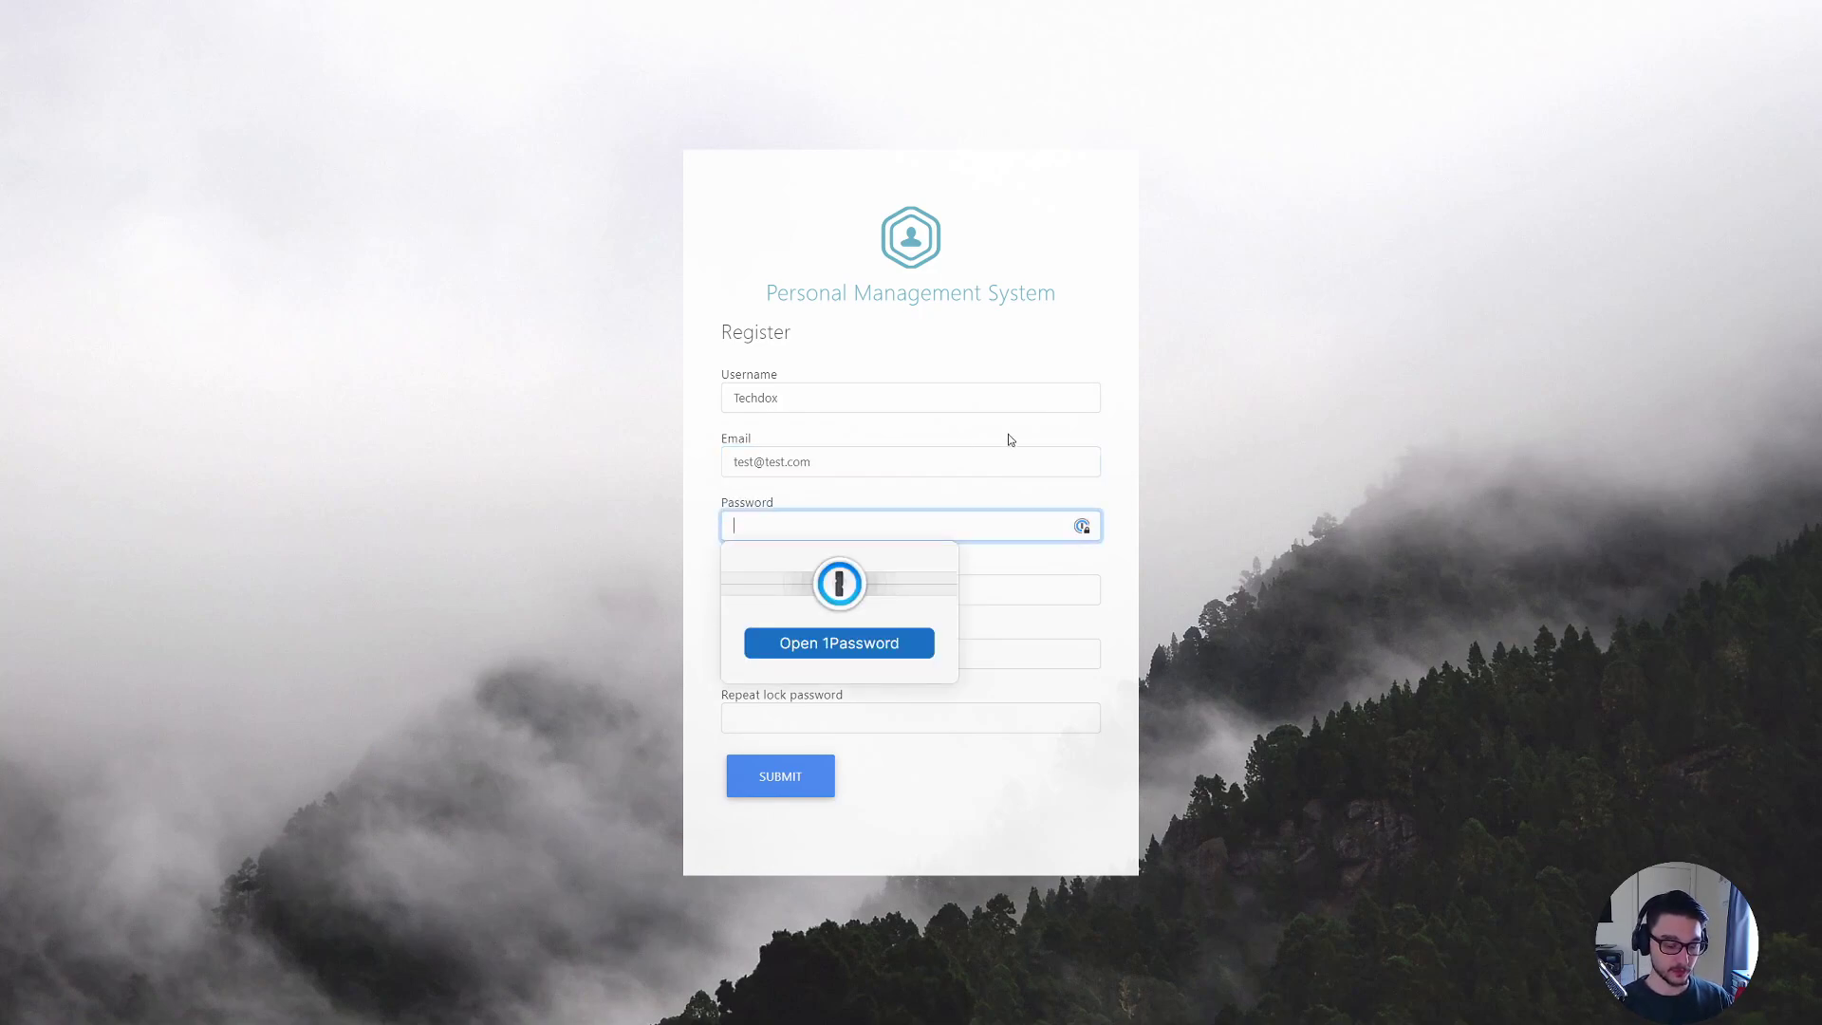
key(Tab)
key(Tab)
key(Tab)
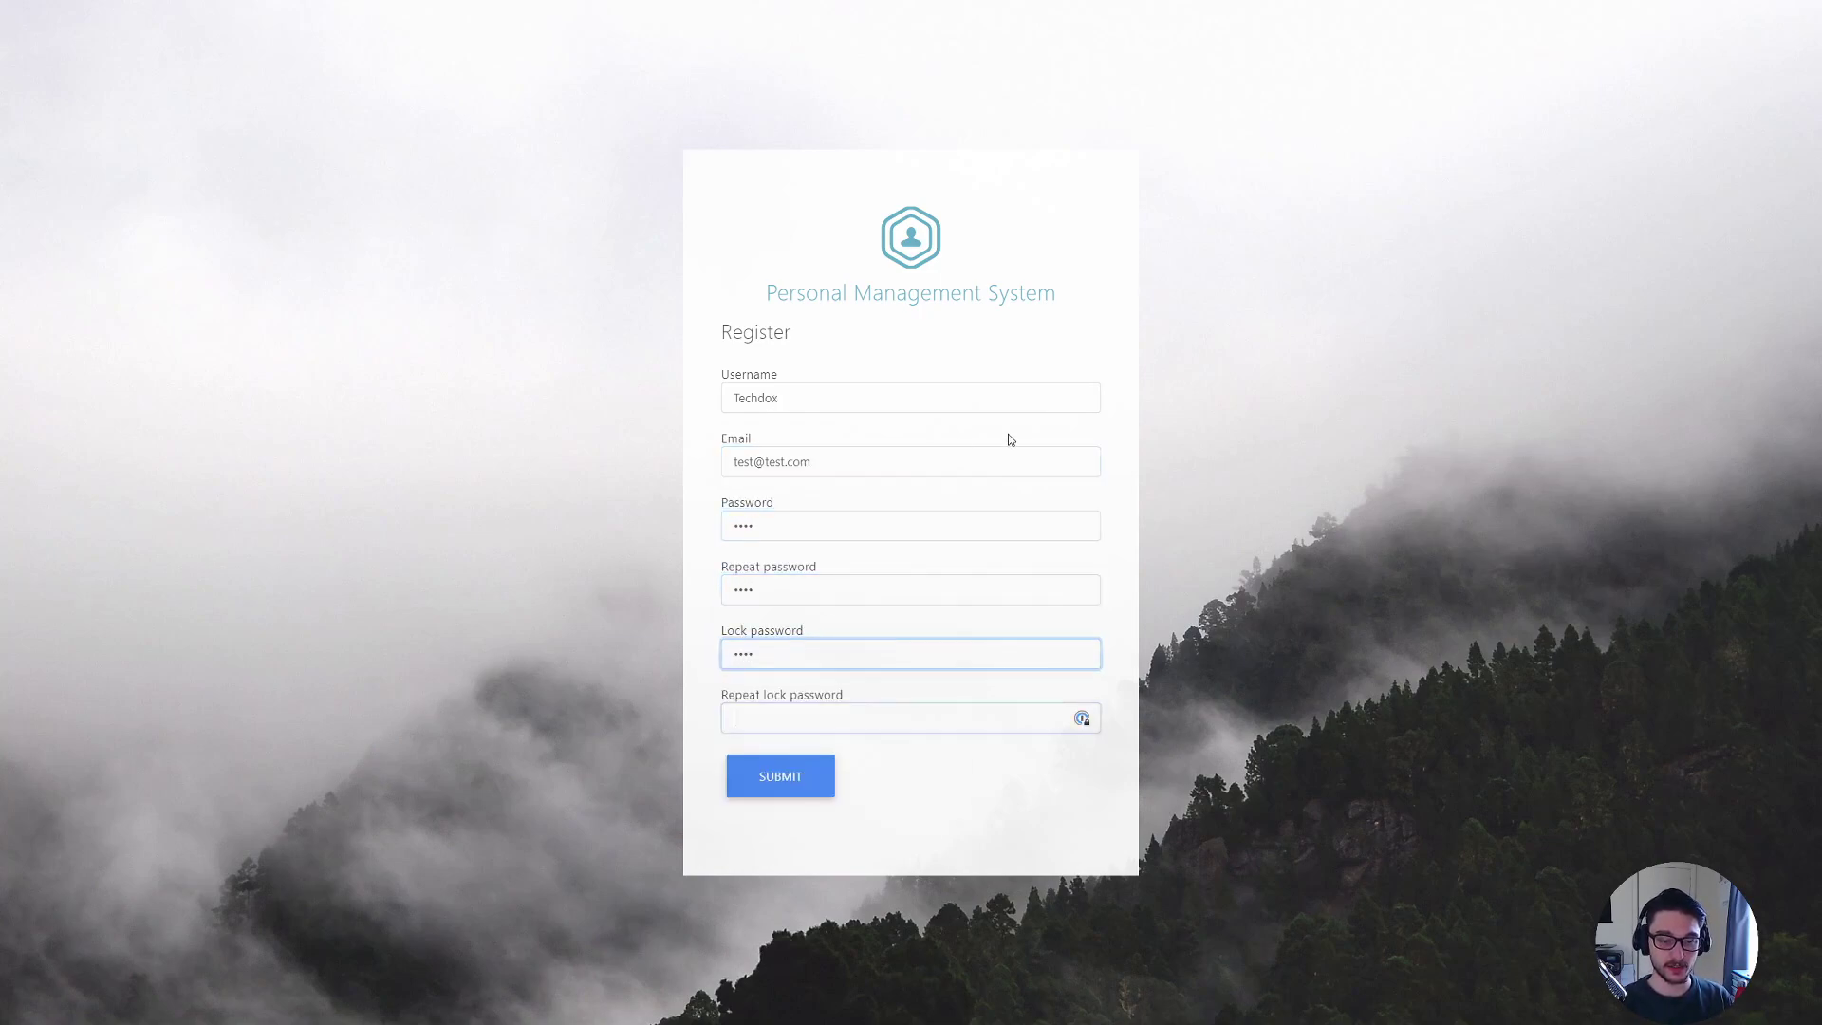
click(1066, 809)
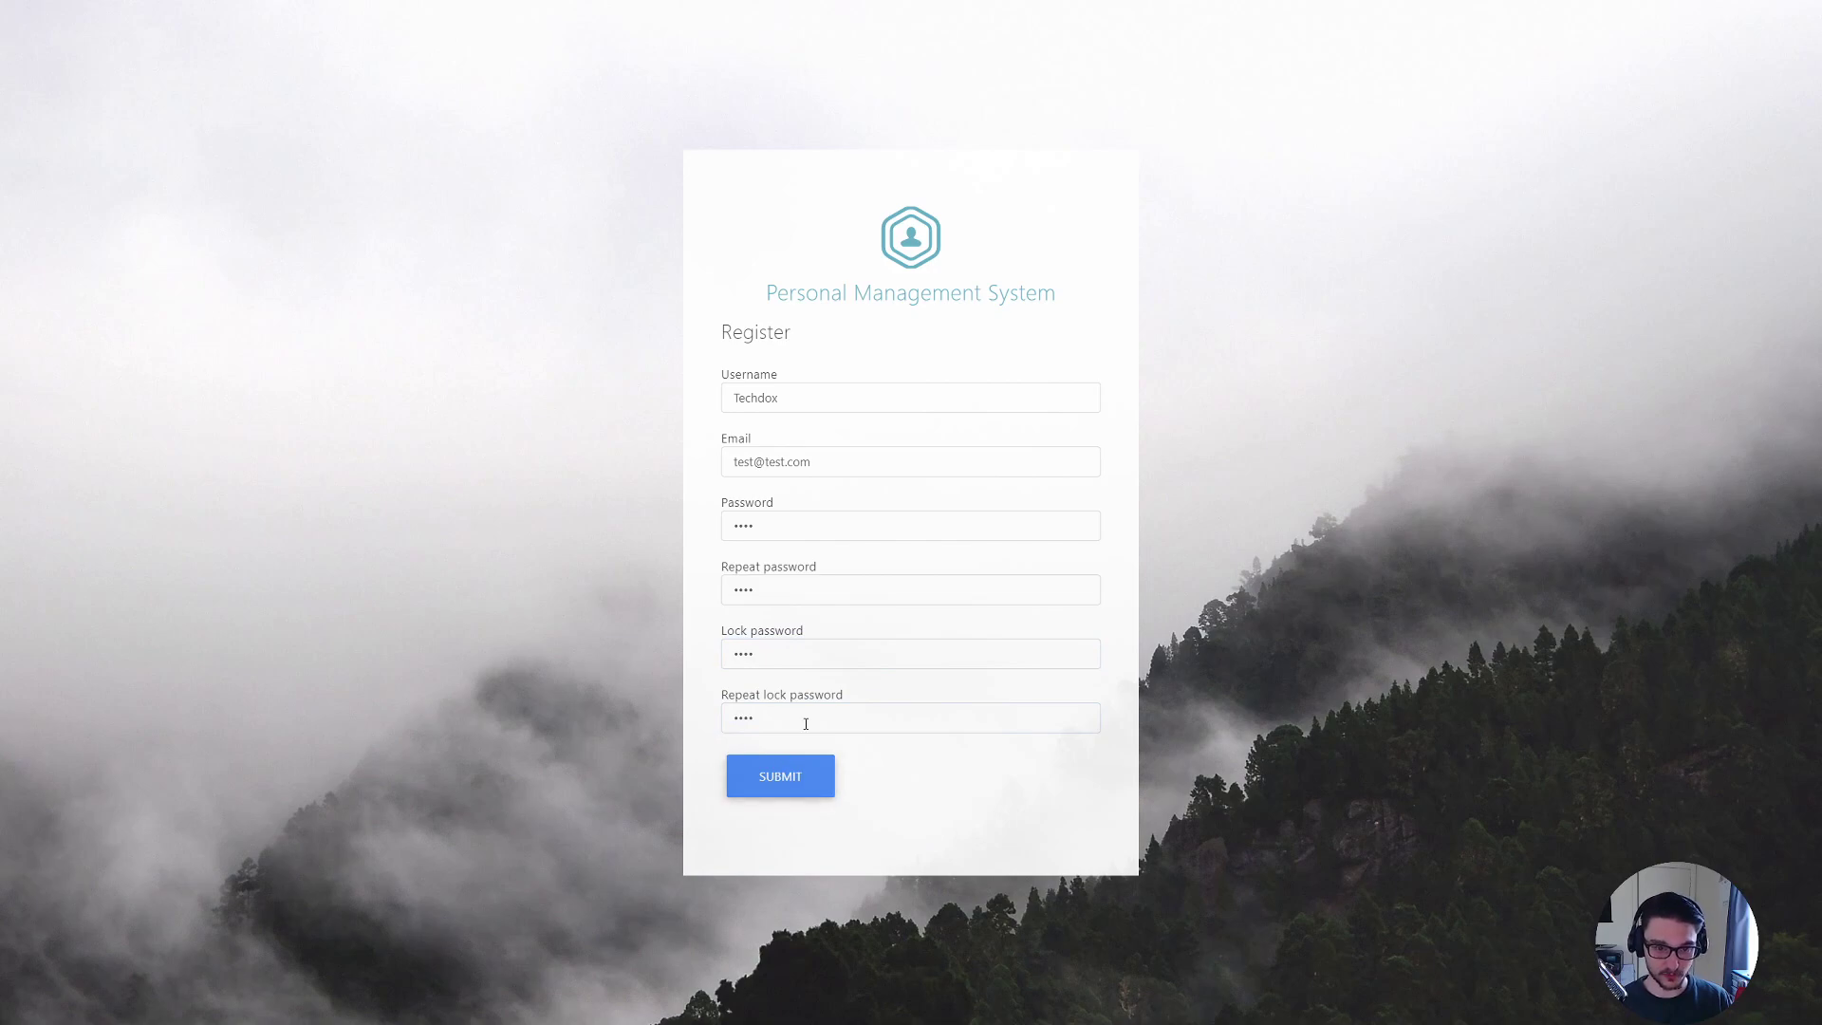
click(792, 772)
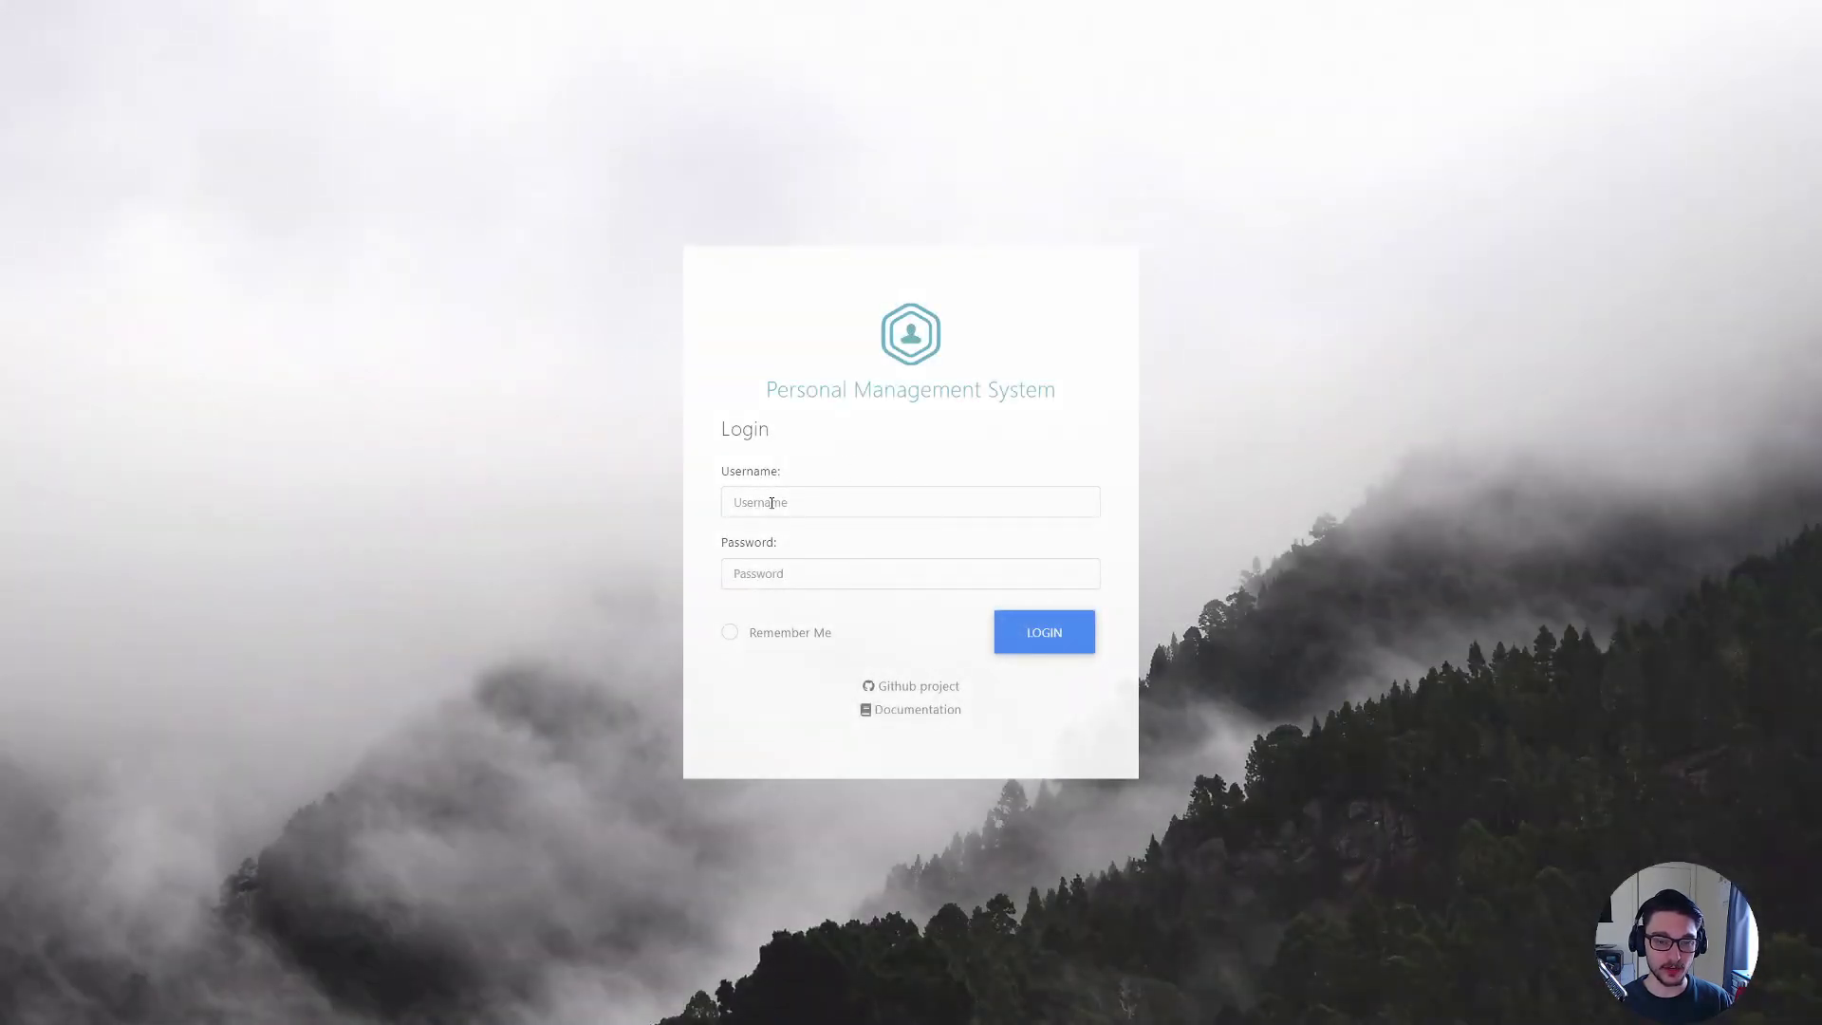
Step: Log in with the new account's username and password
click(771, 502)
text(Techdox)
key(Tab)
text(••••)
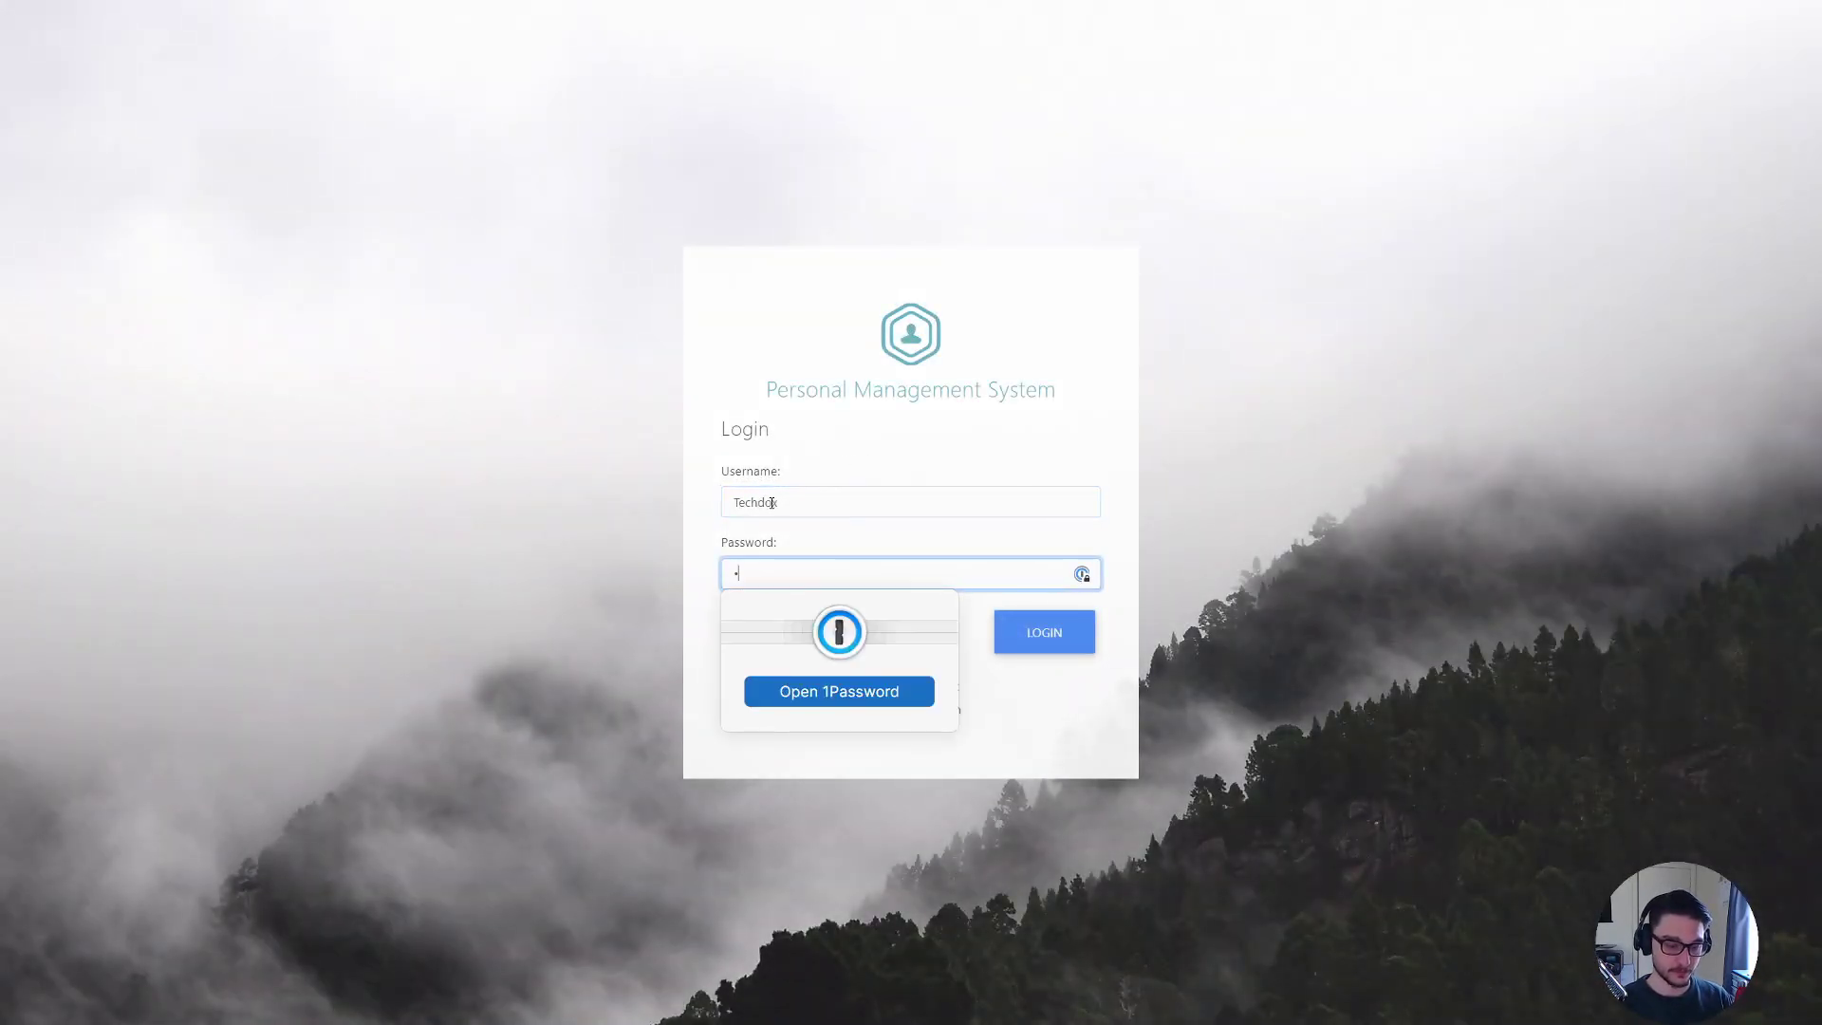
click(1071, 640)
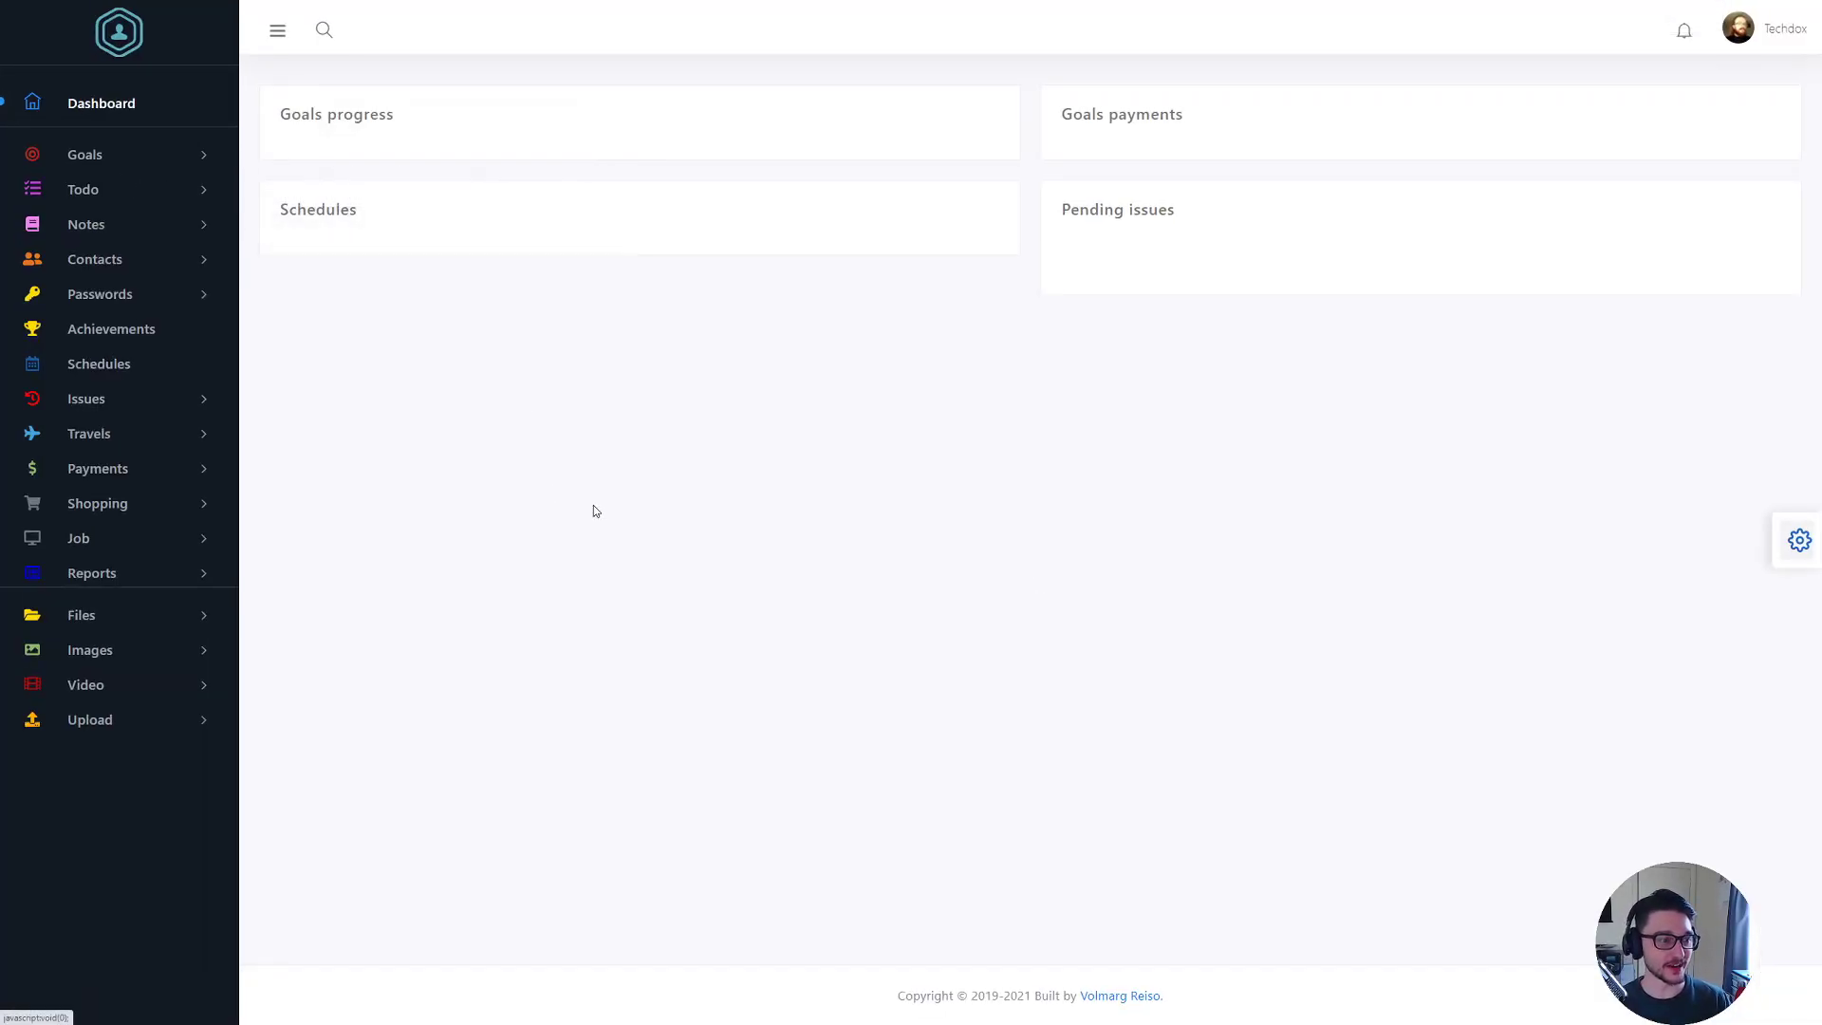
Step: Open Passwords > Passwords in the sidebar and expand the Todo section
click(118, 297)
click(150, 327)
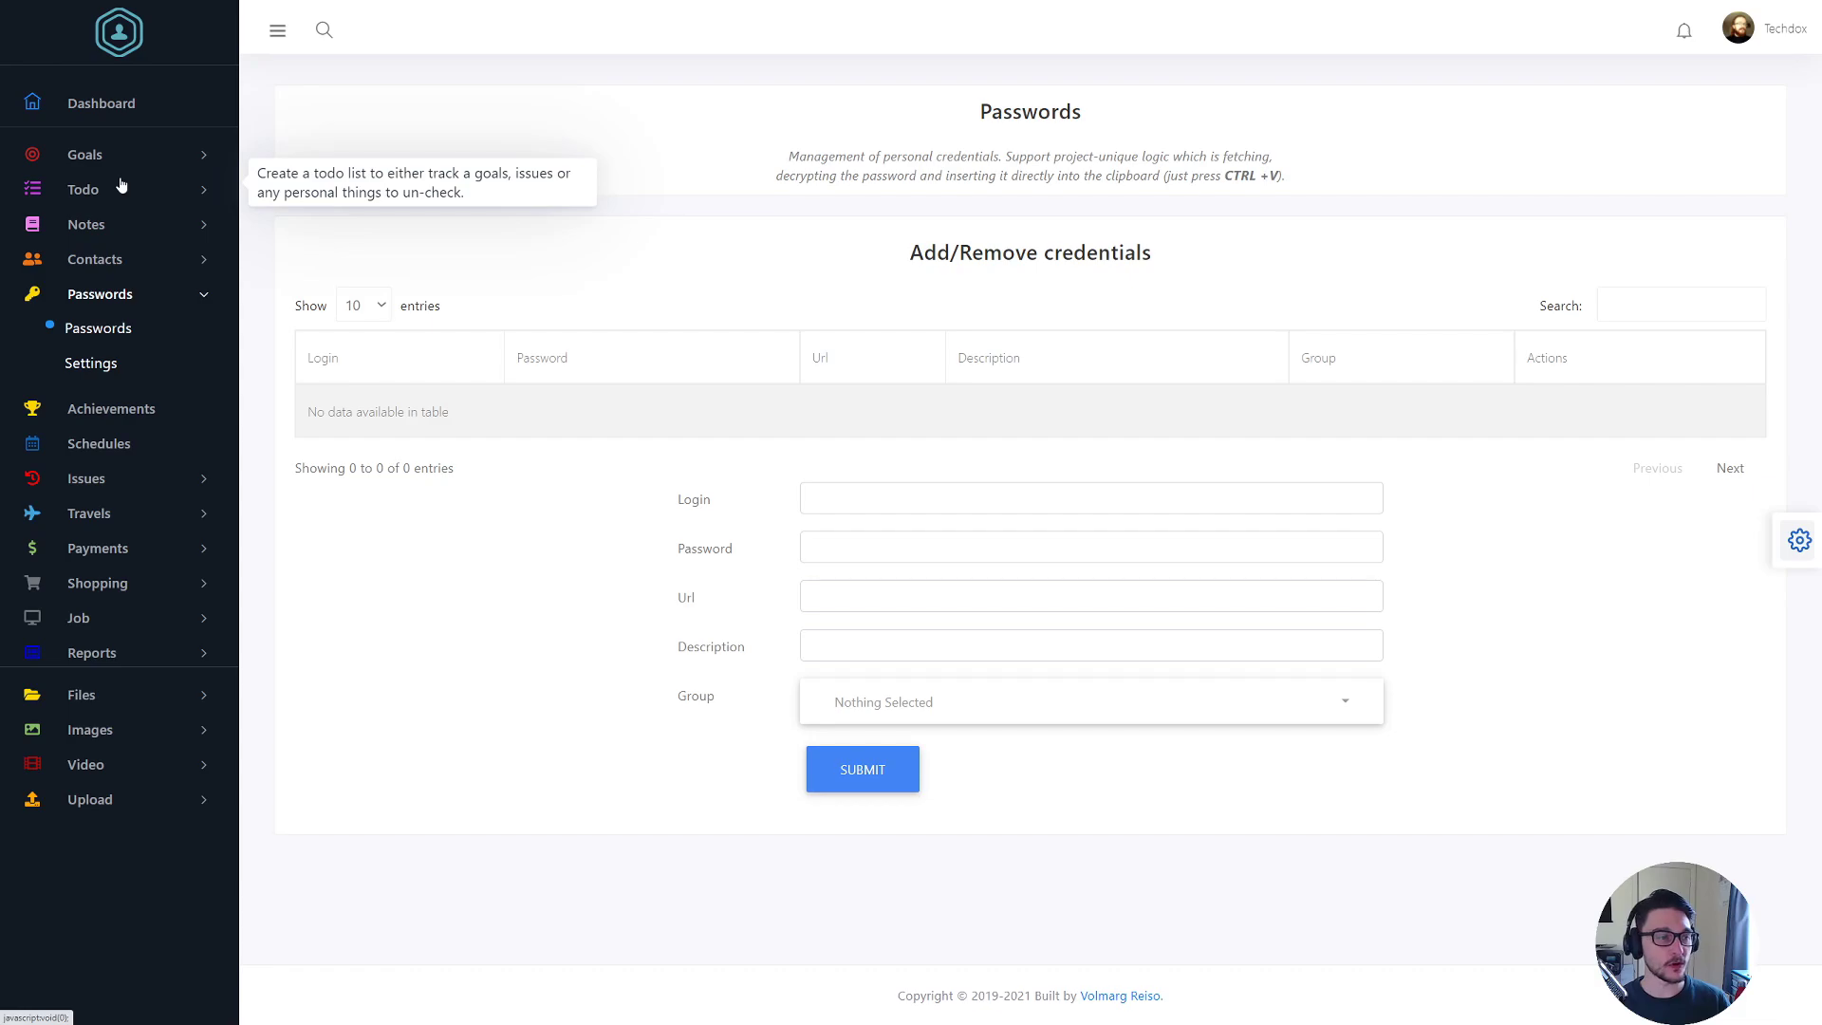
click(122, 185)
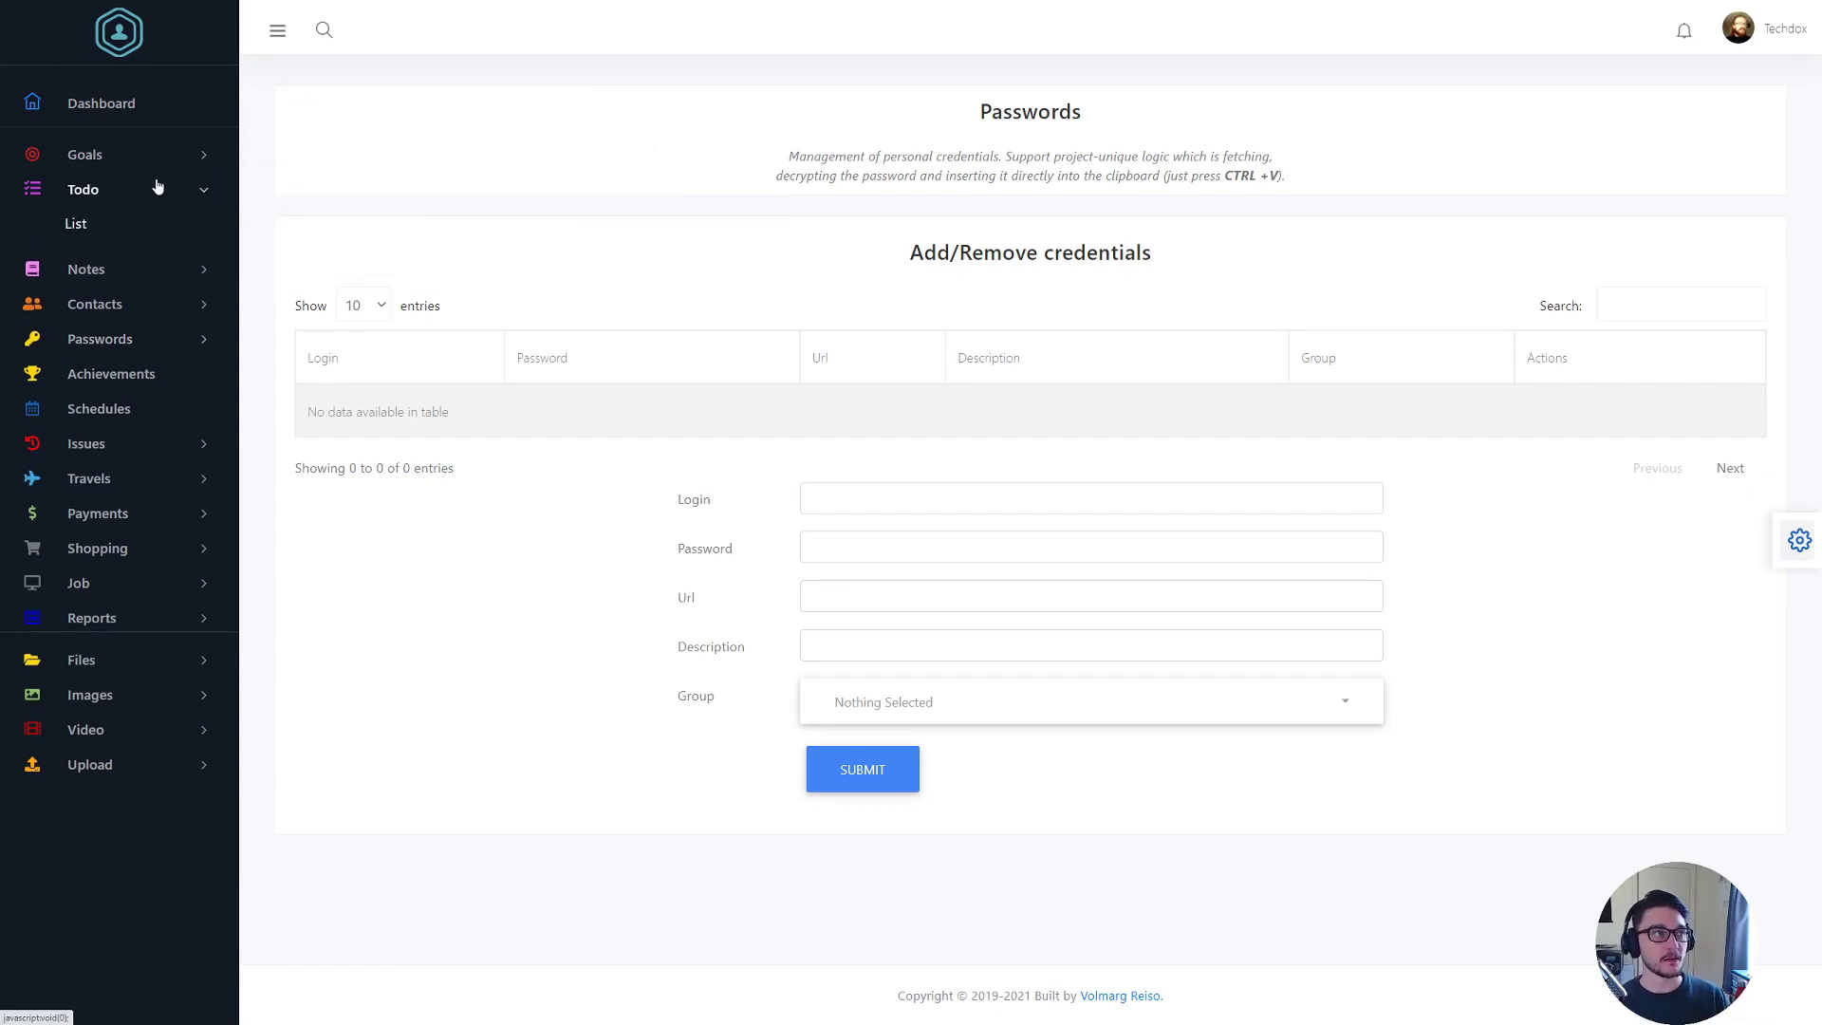